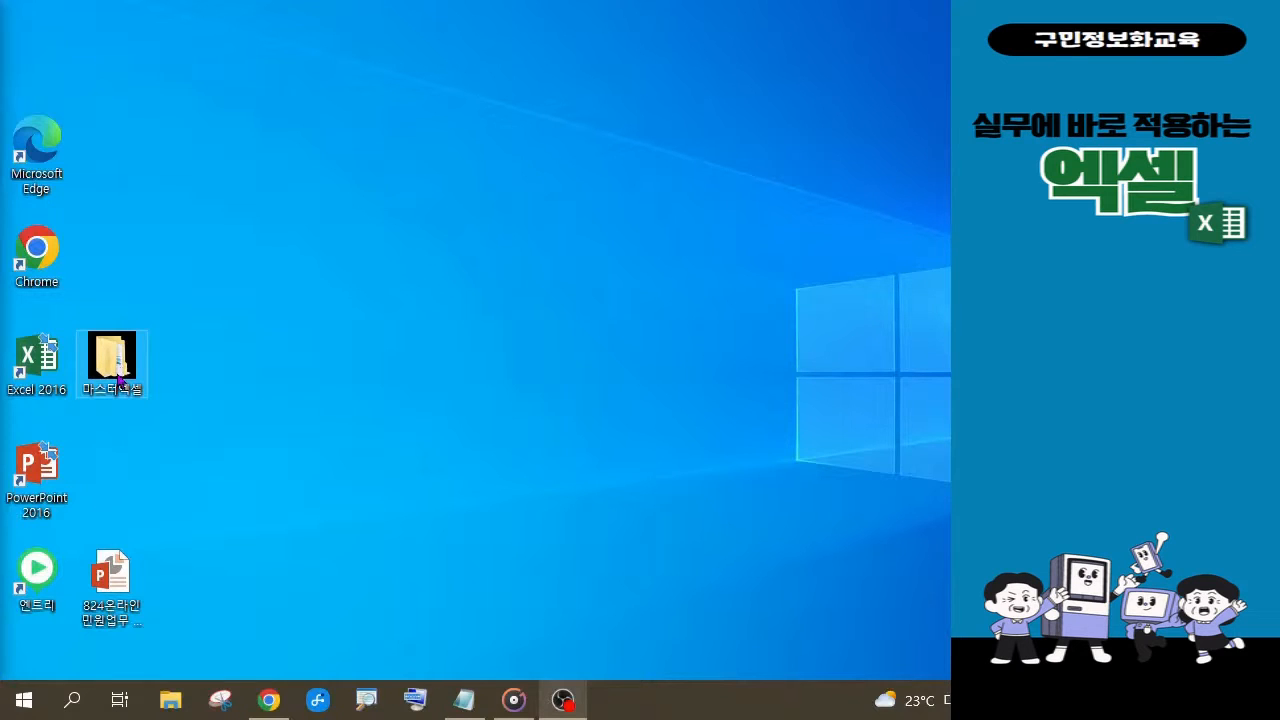
Open the 마스터엑셀 folder from the desktop and go into its 6회차 subfolder.
{"action": "left_click", "coordinate": [366, 702]}
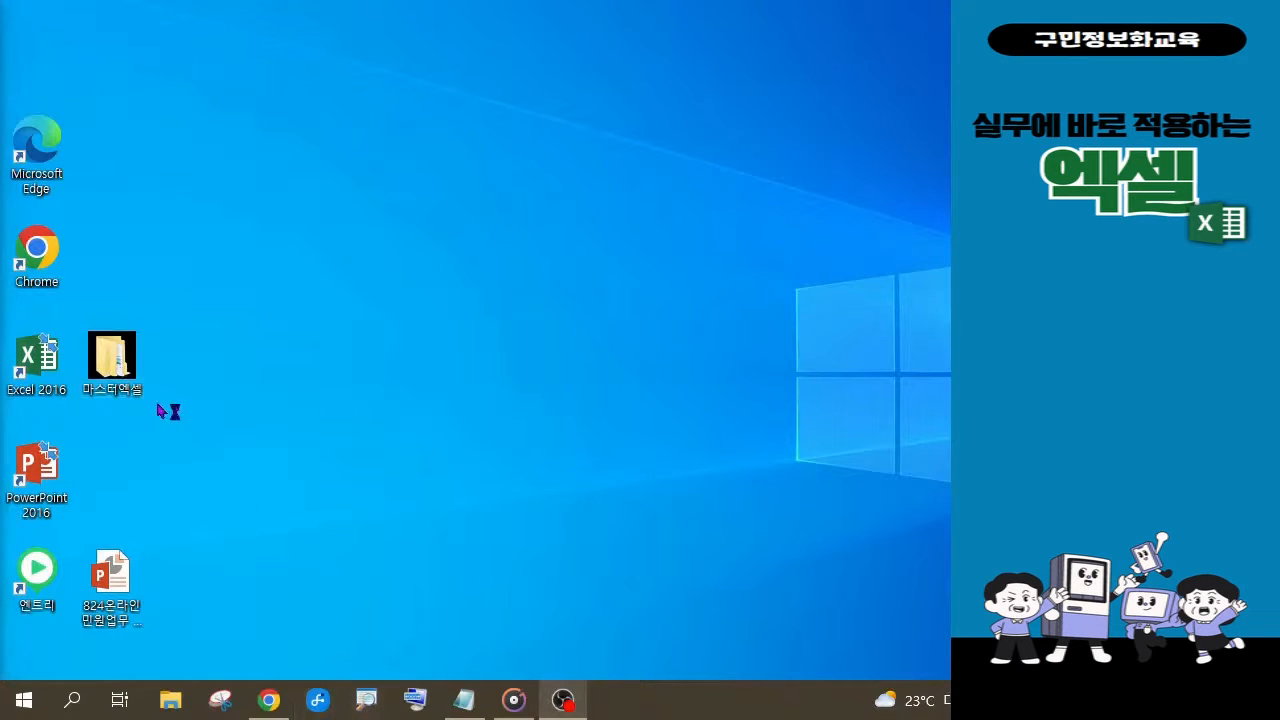
{"action": "double_click", "coordinate": [113, 378]}
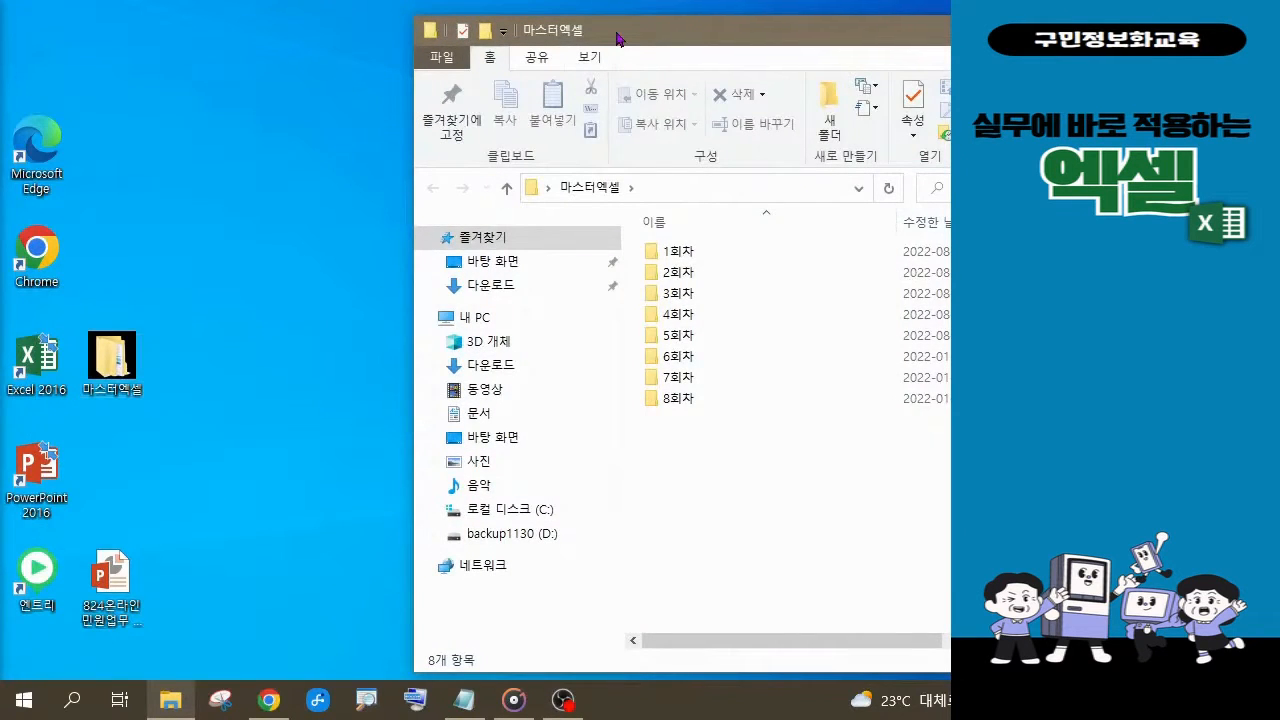
{"action": "left_click_drag", "start_coordinate": [617, 33], "coordinate": [461, 30]}
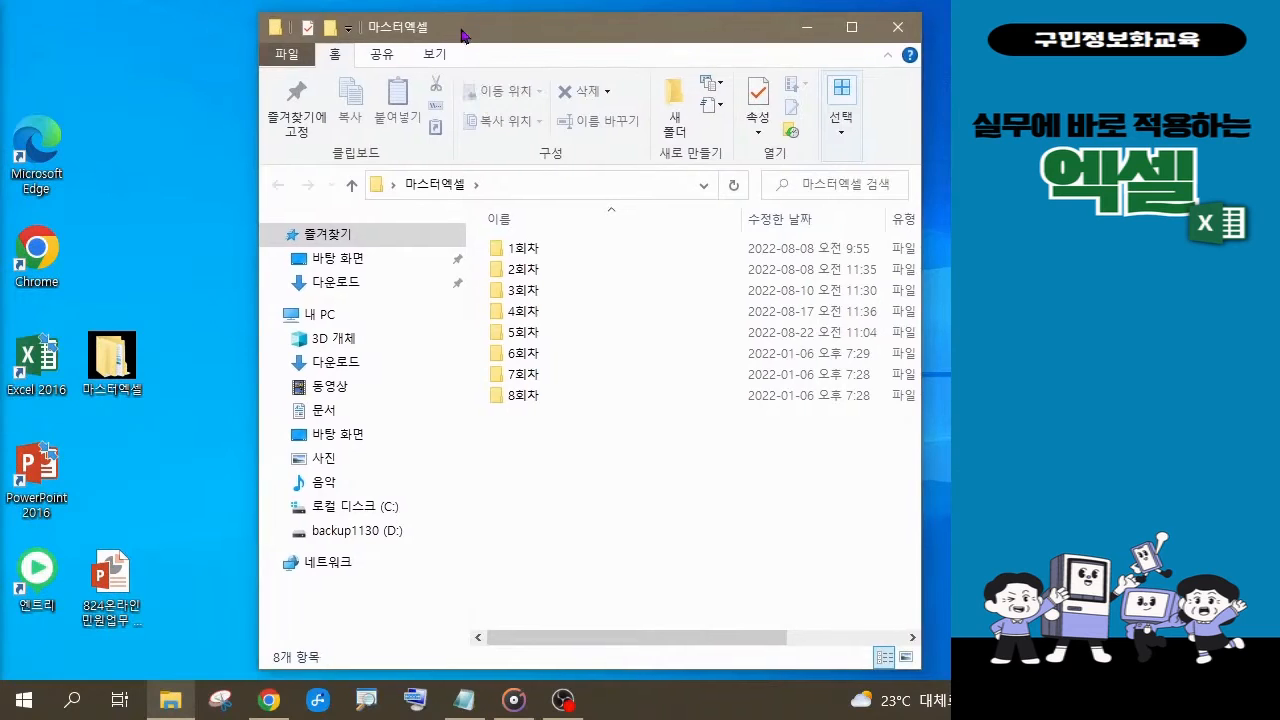
{"action": "left_click", "coordinate": [528, 360]}
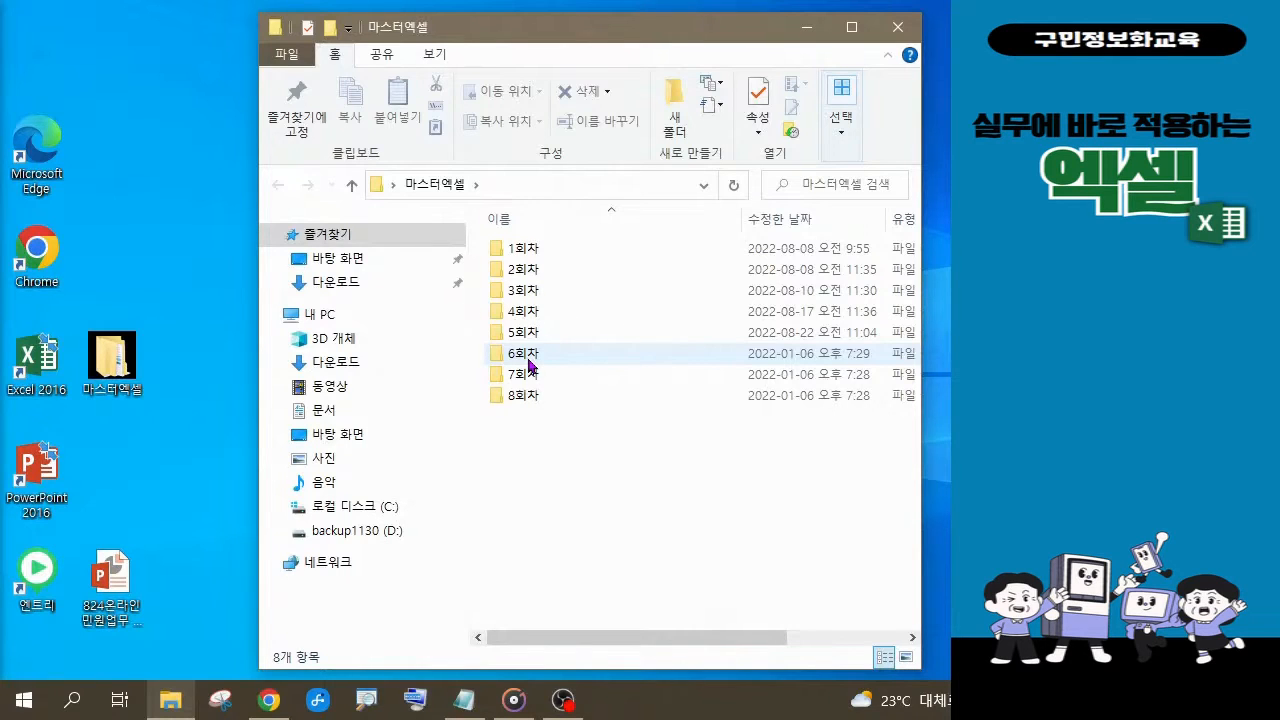
{"action": "double_click", "coordinate": [528, 362]}
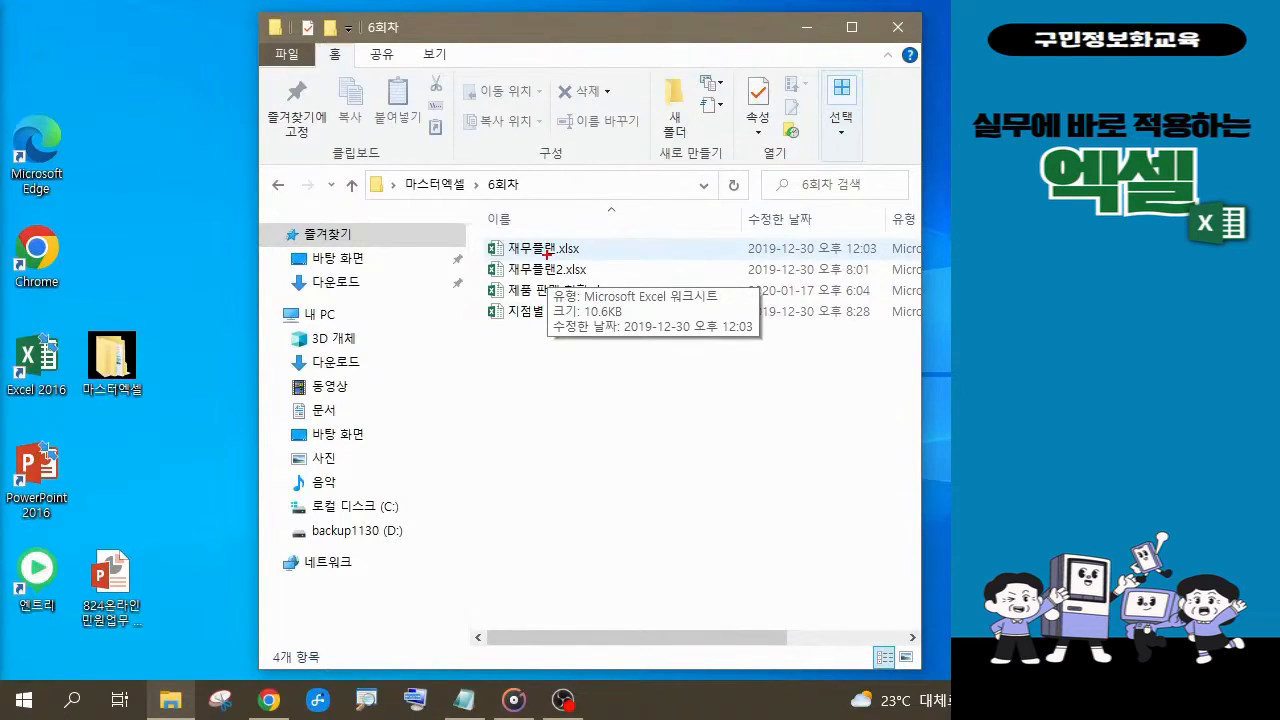
Open the workbook 재무플랜.xlsx from the 6회차 folder and enable editing on it.
{"action": "mouse_move", "coordinate": [441, 216]}
{"action": "left_mouse_down"}
{"action": "mouse_move", "coordinate": [666, 289]}
{"action": "mouse_move", "coordinate": [671, 264]}
{"action": "left_mouse_up"}
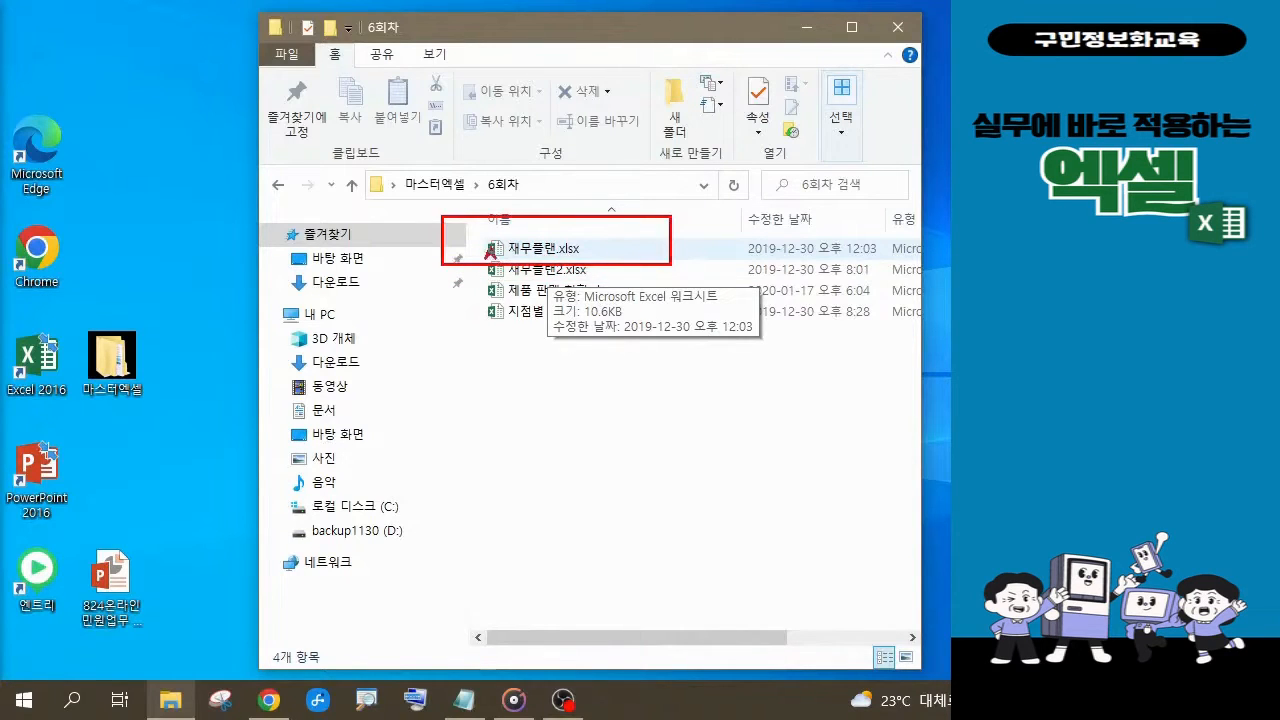
{"action": "left_click_drag", "start_coordinate": [491, 245], "coordinate": [416, 187]}
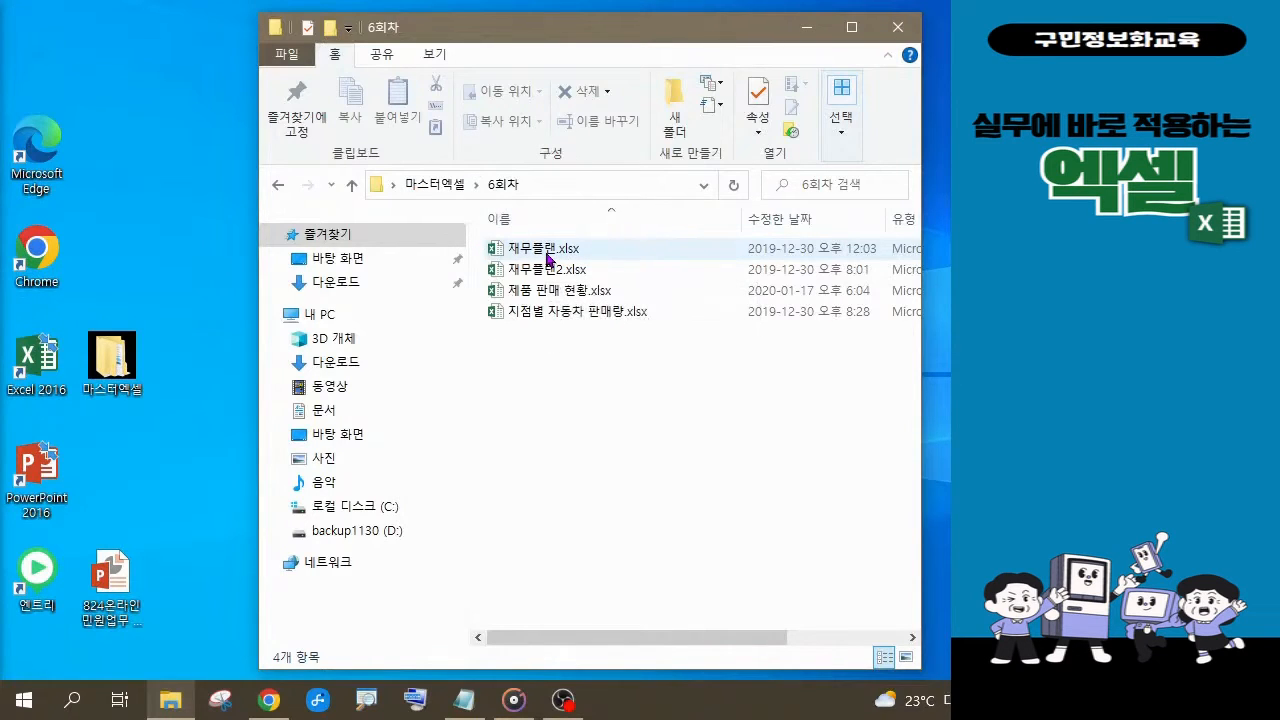
{"action": "double_click", "coordinate": [546, 258]}
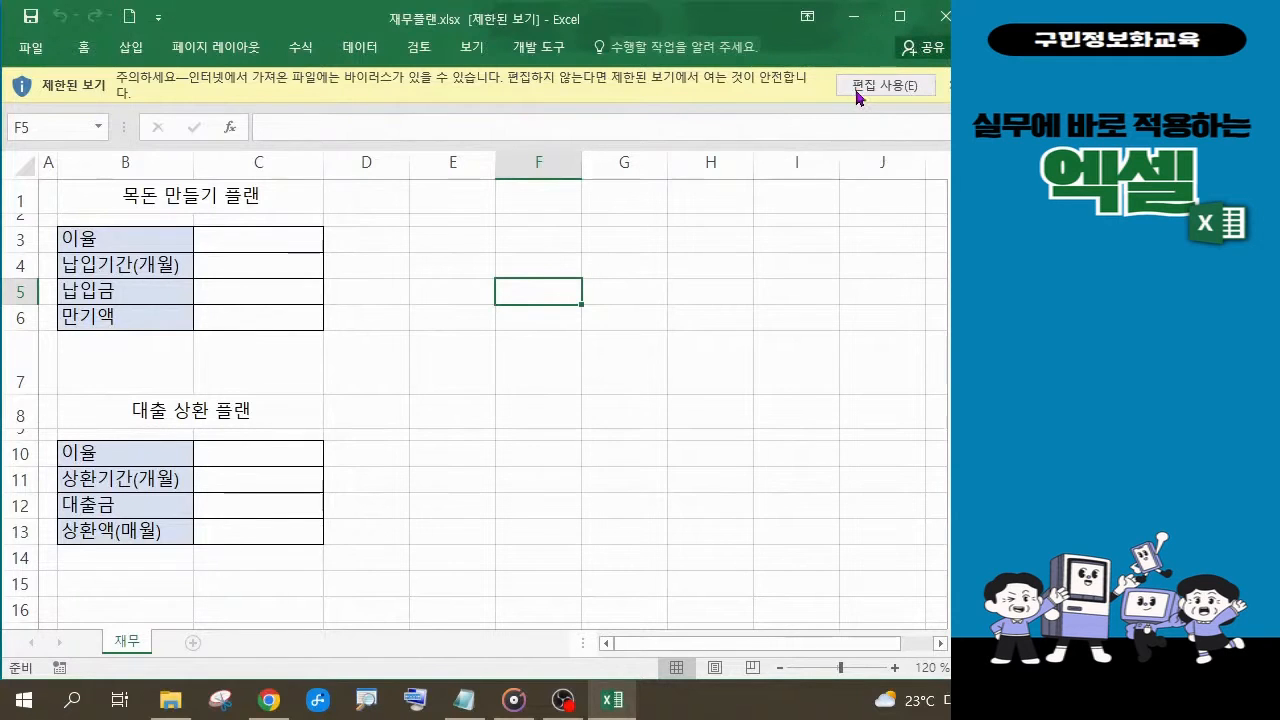
{"action": "left_click", "coordinate": [884, 85]}
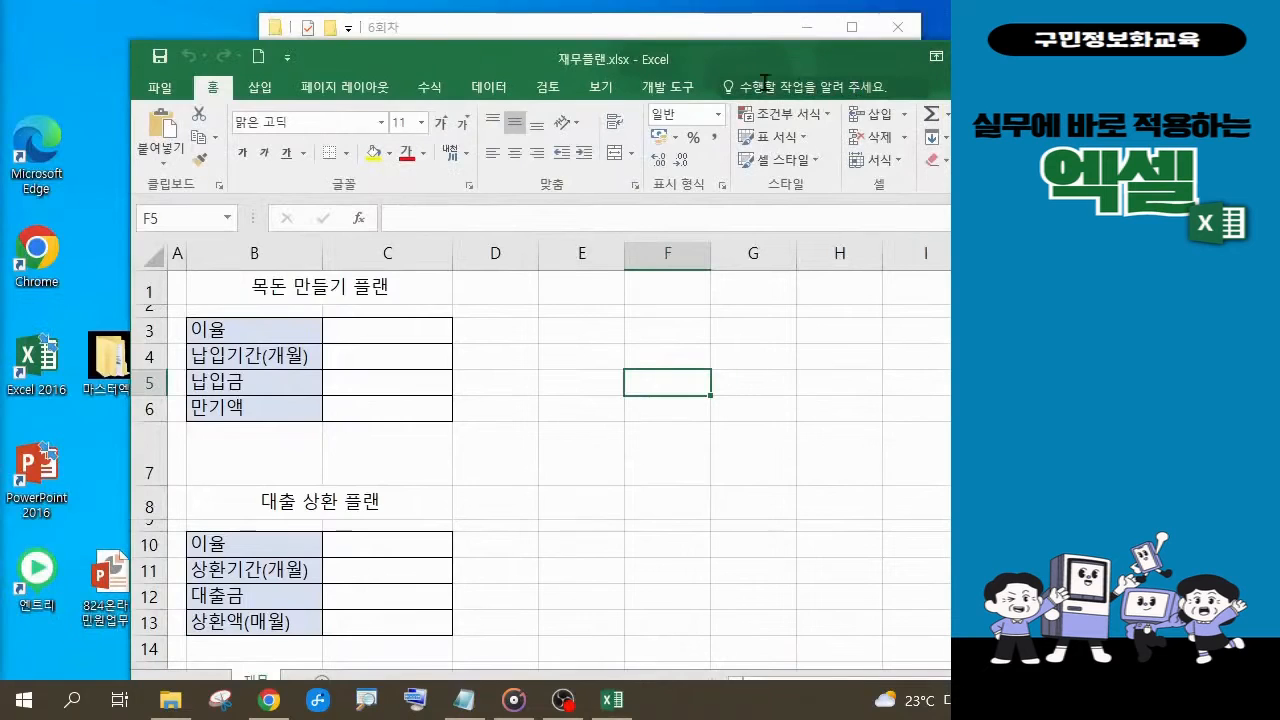
{"action": "left_click_drag", "start_coordinate": [505, 58], "coordinate": [382, 24]}
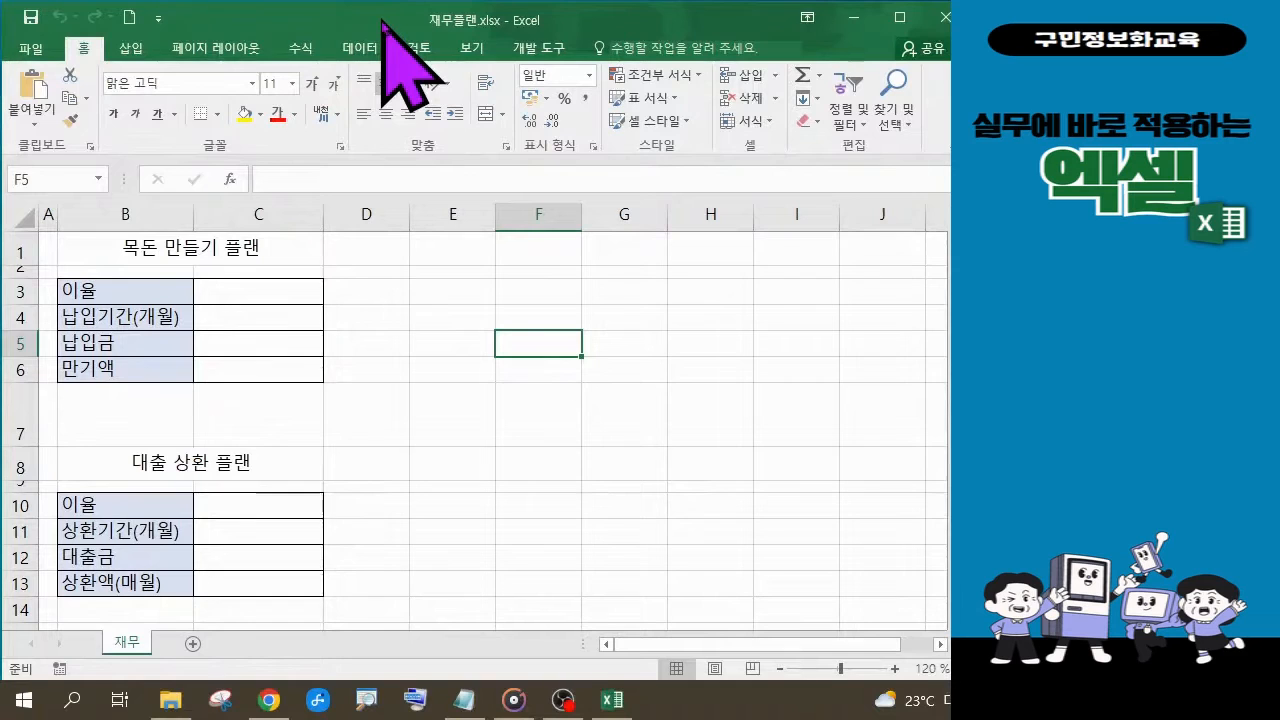
{"action": "left_click_drag", "start_coordinate": [382, 24], "coordinate": [380, 23]}
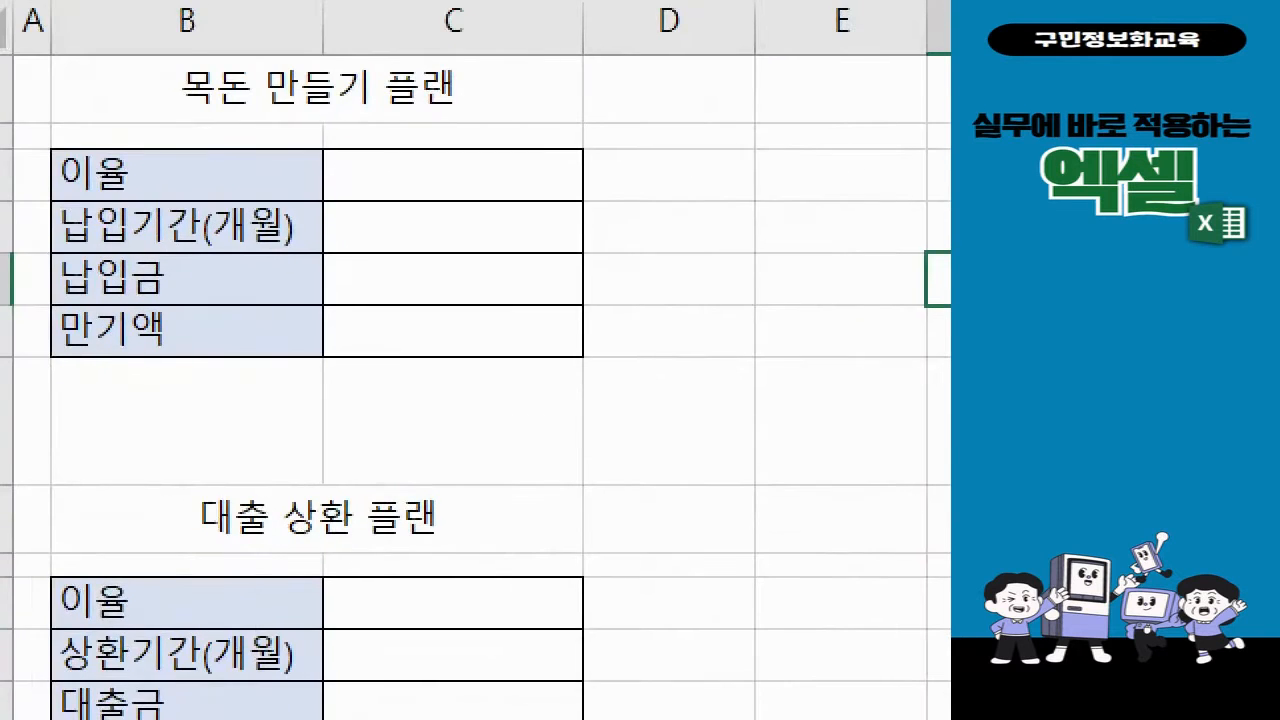
{"action": "mouse_move", "coordinate": [4, 42]}
{"action": "left_mouse_down"}
{"action": "mouse_move", "coordinate": [480, 250]}
{"action": "mouse_move", "coordinate": [625, 415]}
{"action": "left_mouse_up"}
{"action": "left_click_drag", "start_coordinate": [596, 328], "coordinate": [782, 470]}
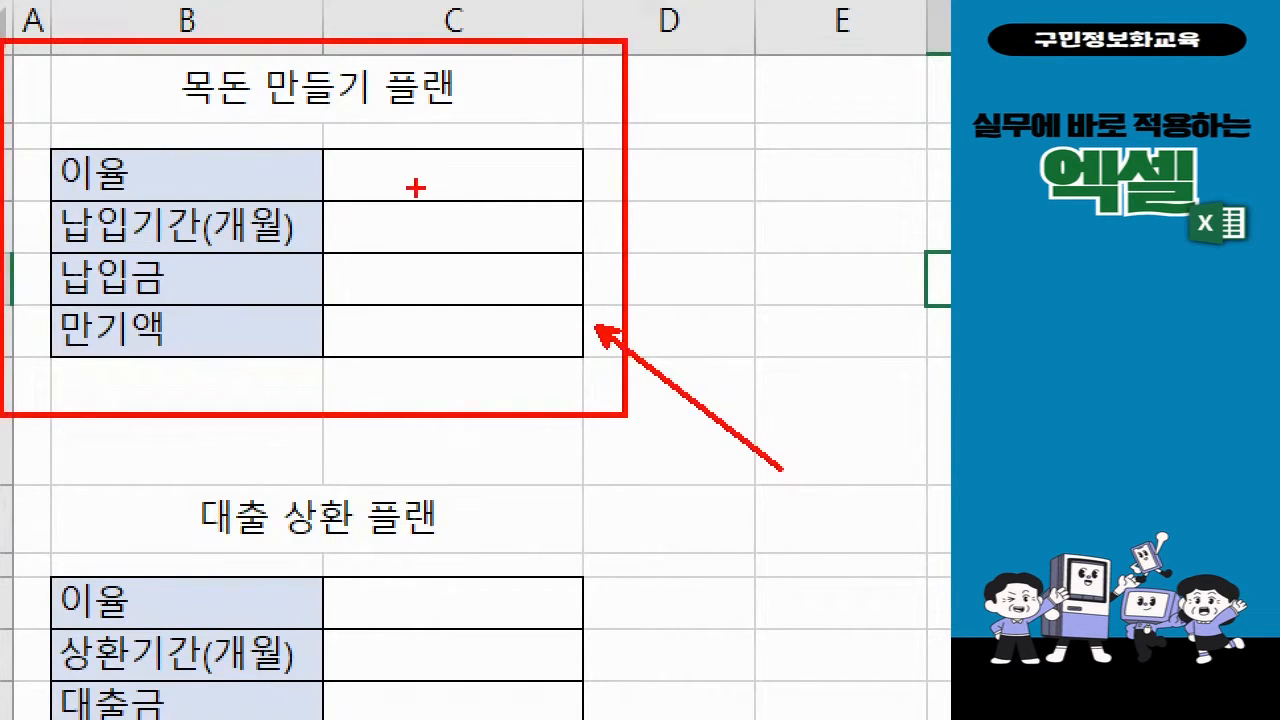
{"action": "mouse_move", "coordinate": [409, 176]}
{"action": "left_mouse_down"}
{"action": "mouse_move", "coordinate": [453, 190]}
{"action": "mouse_move", "coordinate": [432, 205]}
{"action": "left_mouse_up"}
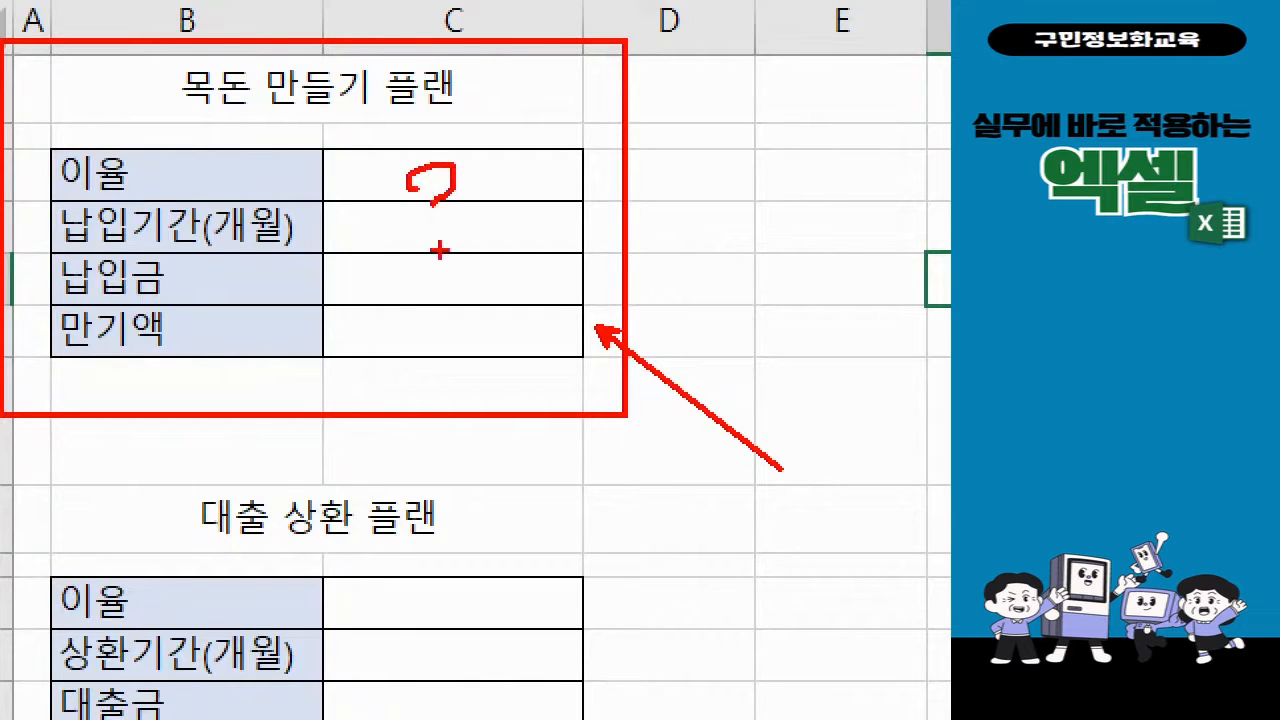
{"action": "mouse_move", "coordinate": [443, 252]}
{"action": "left_mouse_down"}
{"action": "mouse_move", "coordinate": [422, 240]}
{"action": "mouse_move", "coordinate": [460, 212]}
{"action": "mouse_move", "coordinate": [449, 252]}
{"action": "left_mouse_up"}
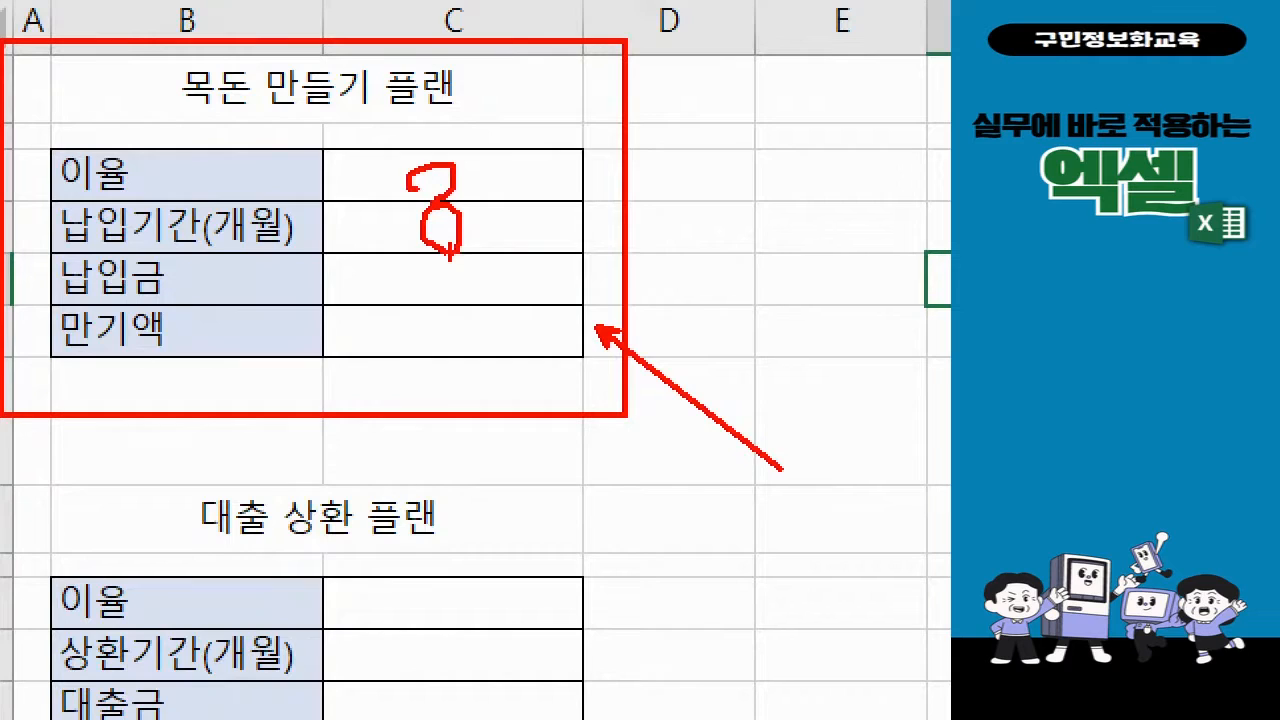
{"action": "mouse_move", "coordinate": [460, 294]}
{"action": "left_mouse_down"}
{"action": "mouse_move", "coordinate": [444, 298]}
{"action": "mouse_move", "coordinate": [412, 264]}
{"action": "mouse_move", "coordinate": [454, 297]}
{"action": "left_mouse_up"}
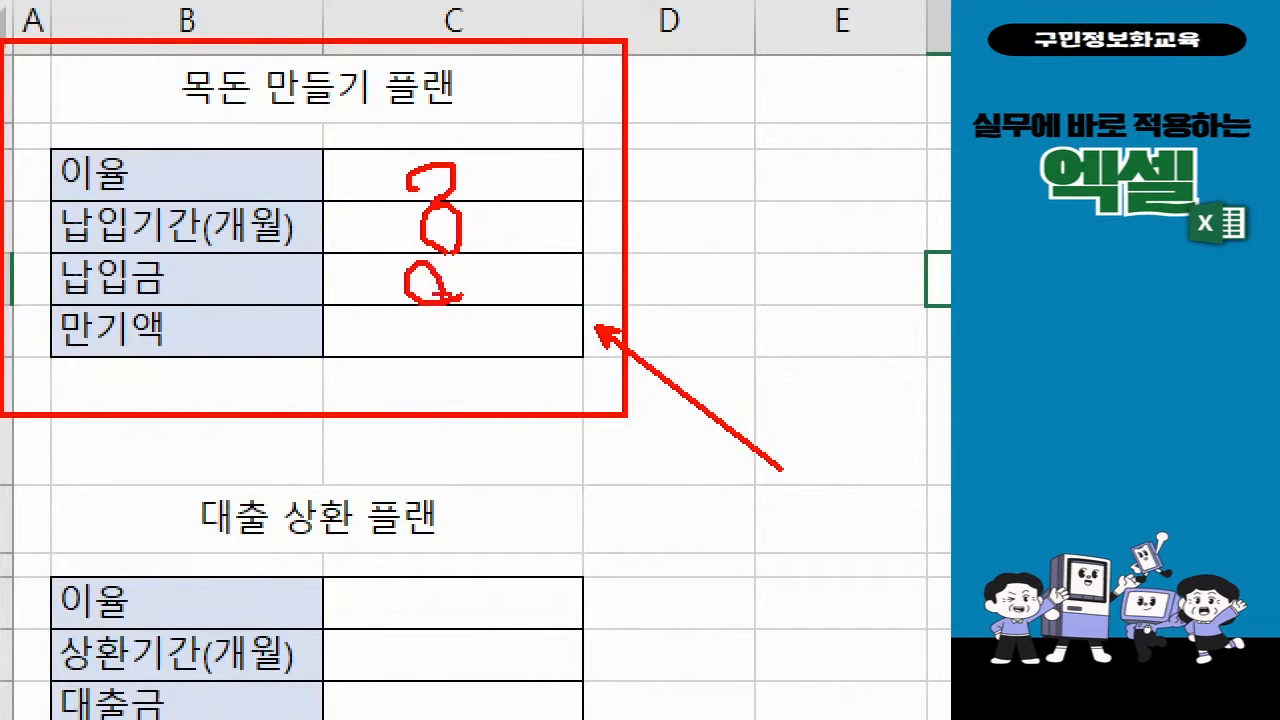
{"action": "mouse_move", "coordinate": [496, 178]}
{"action": "left_mouse_down"}
{"action": "mouse_move", "coordinate": [578, 302]}
{"action": "mouse_move", "coordinate": [530, 301]}
{"action": "left_mouse_up"}
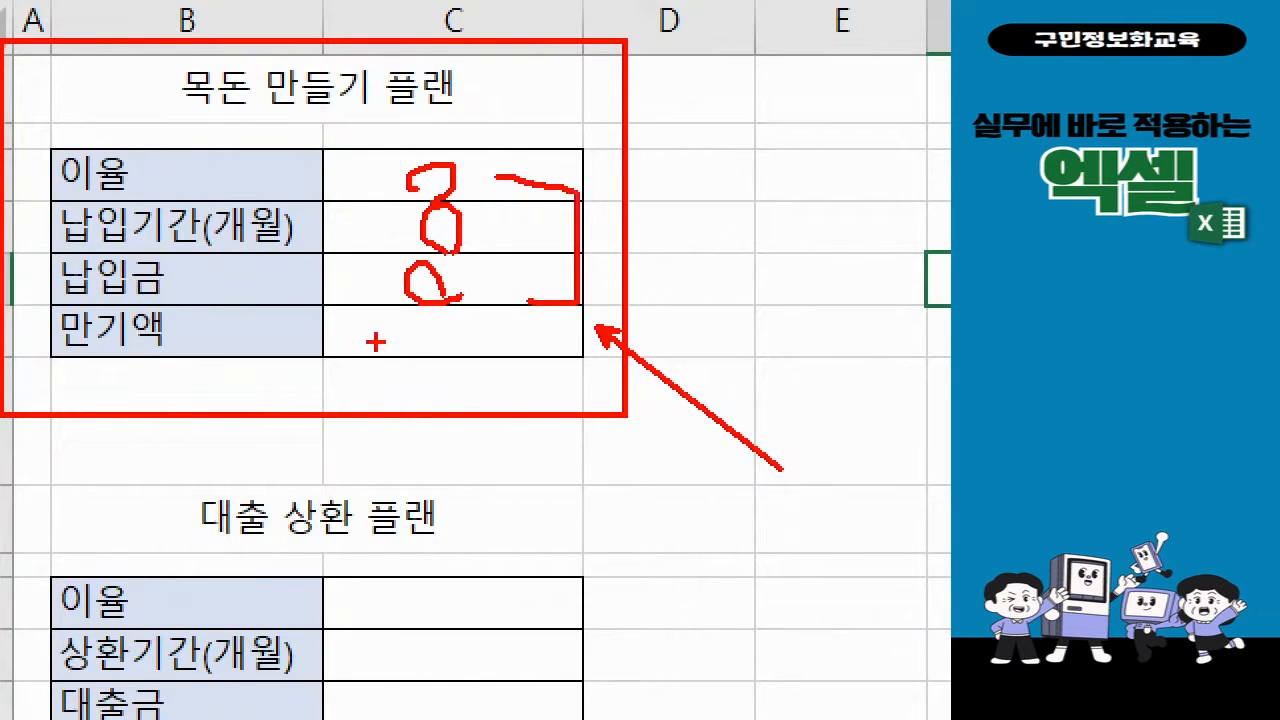
{"action": "mouse_move", "coordinate": [337, 321]}
{"action": "left_mouse_down"}
{"action": "mouse_move", "coordinate": [358, 347]}
{"action": "mouse_move", "coordinate": [391, 320]}
{"action": "mouse_move", "coordinate": [368, 378]}
{"action": "mouse_move", "coordinate": [390, 338]}
{"action": "mouse_move", "coordinate": [400, 362]}
{"action": "mouse_move", "coordinate": [442, 322]}
{"action": "left_mouse_up"}
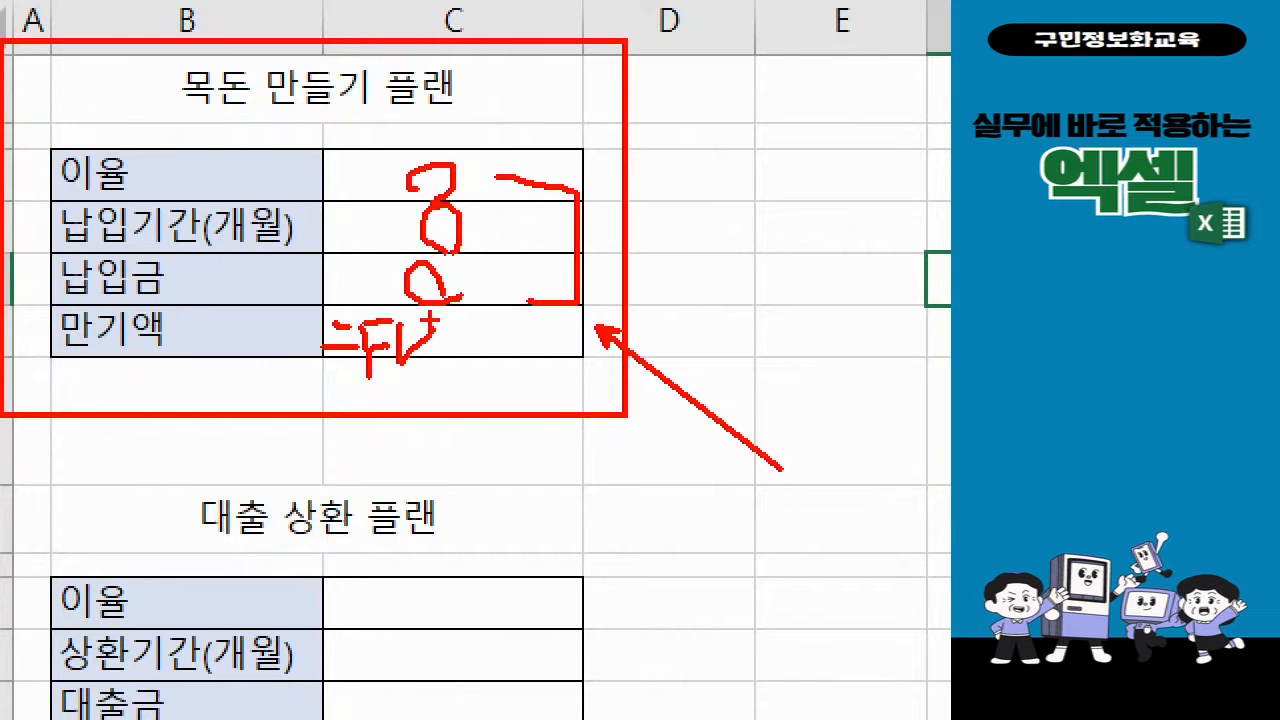
{"action": "key", "text": "Escape"}
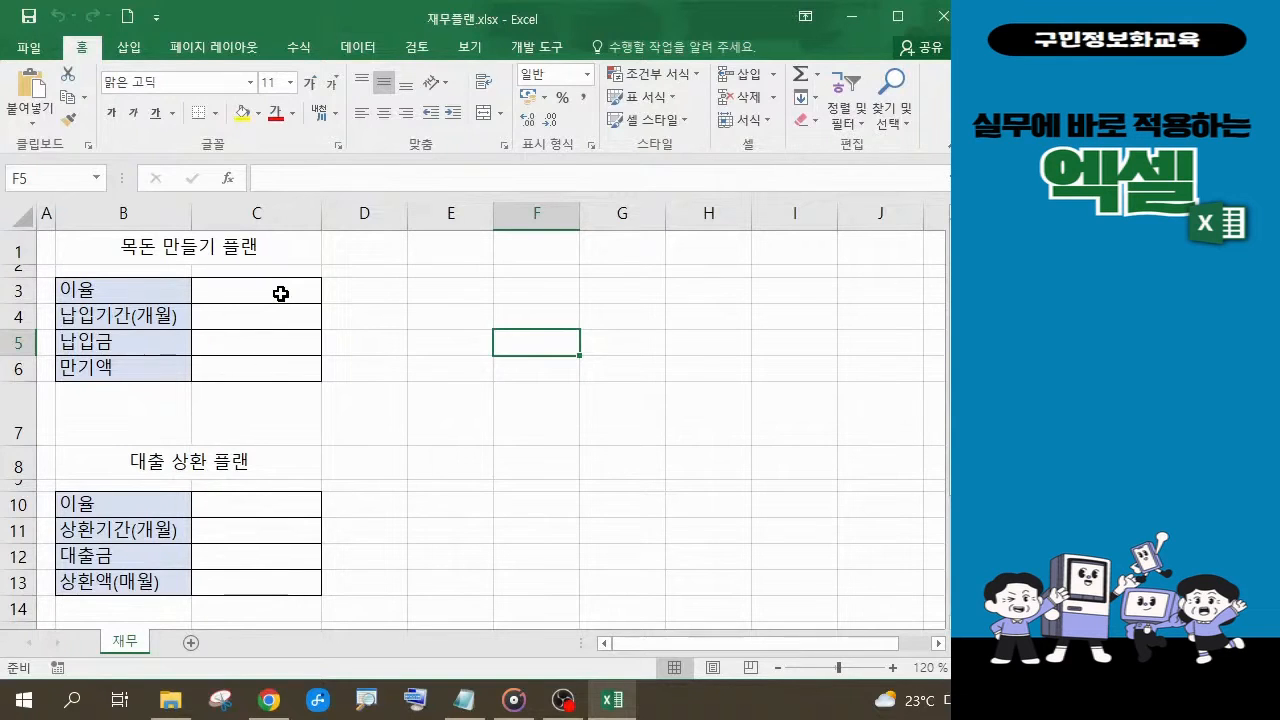
Fill in the 목돈 만들기 플랜 table with 이율 2.5% in C3, 납입기간 36 in C4 and 납입금 100000 in C5.
{"action": "left_click", "coordinate": [281, 293]}
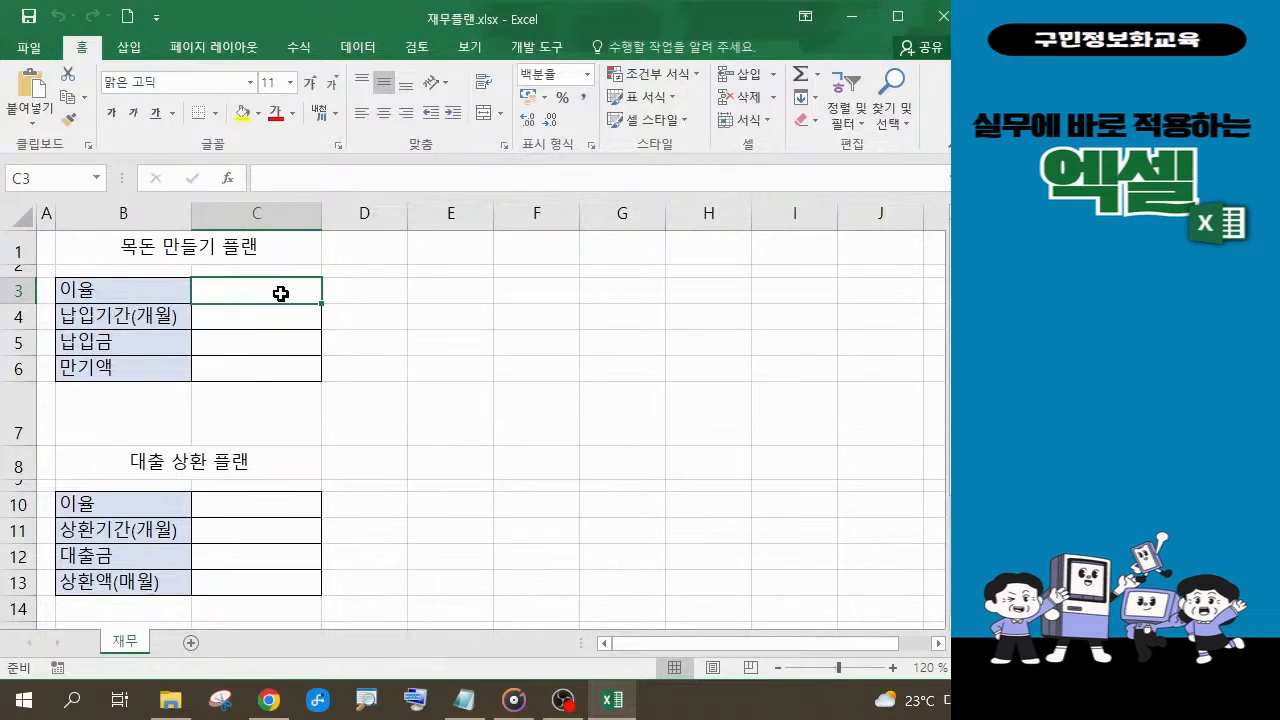
{"action": "type", "text": "2.5"}
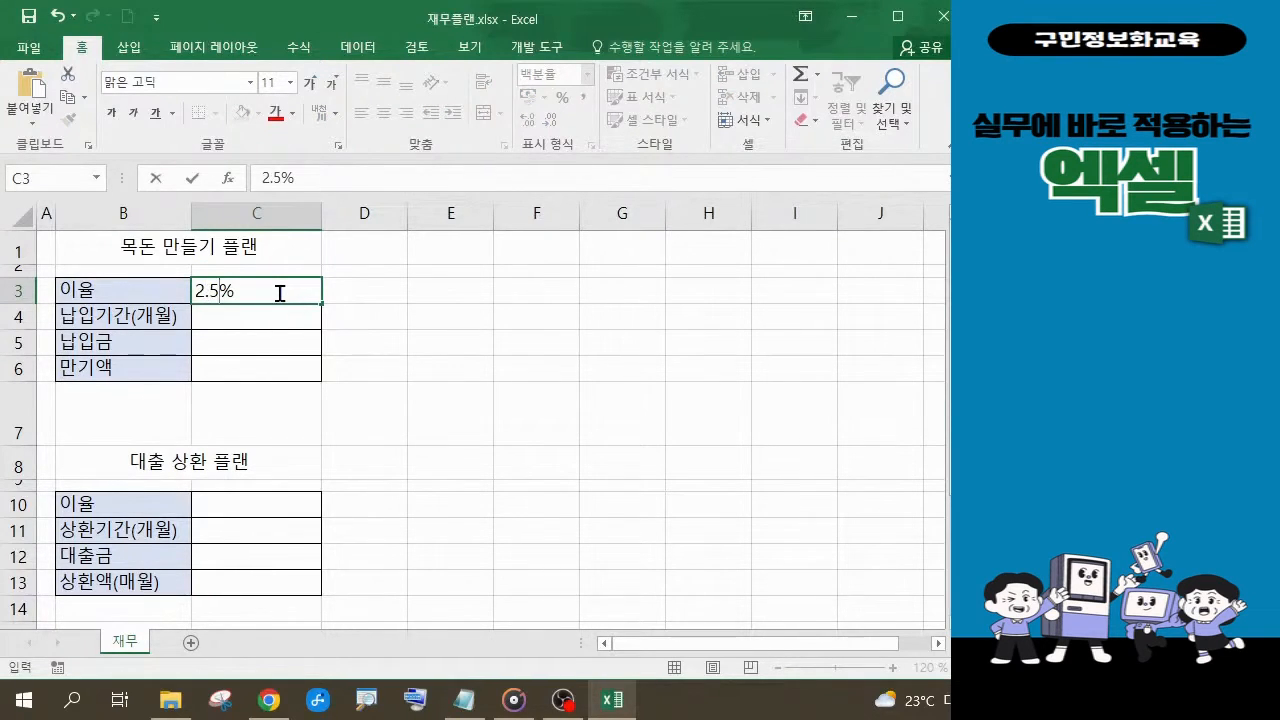
{"action": "key", "text": "Return"}
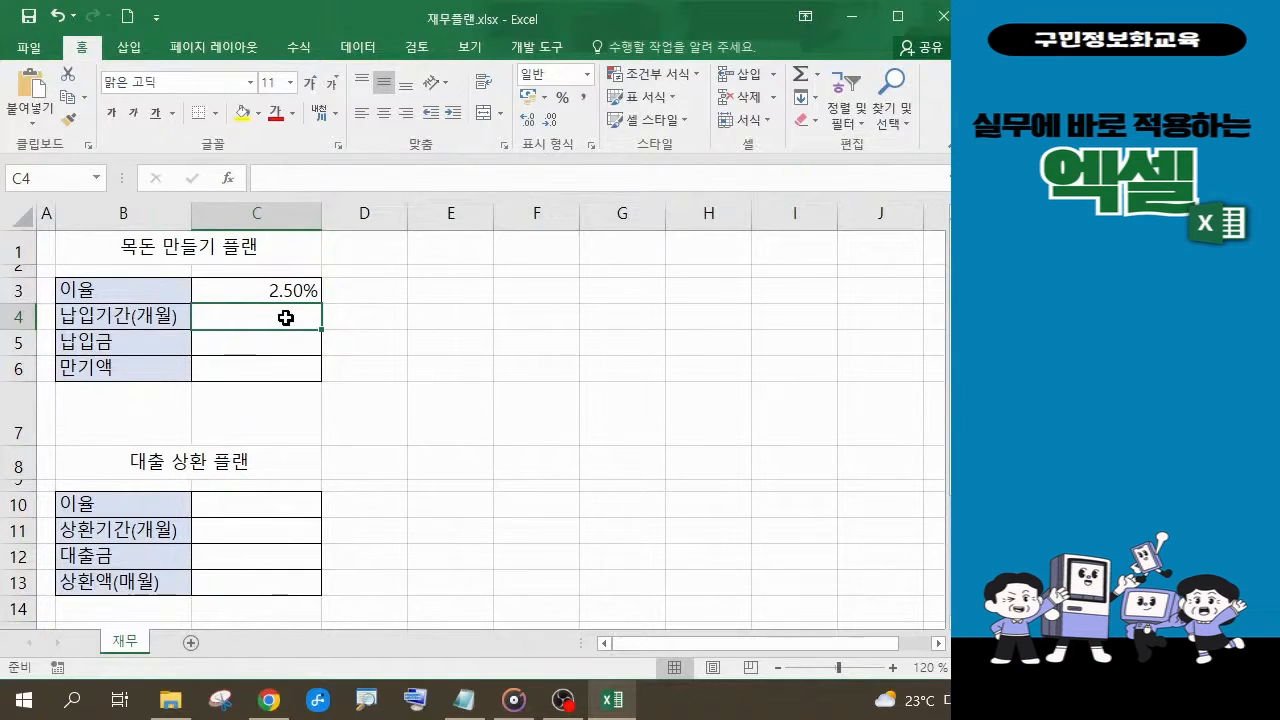
{"action": "type", "text": "36"}
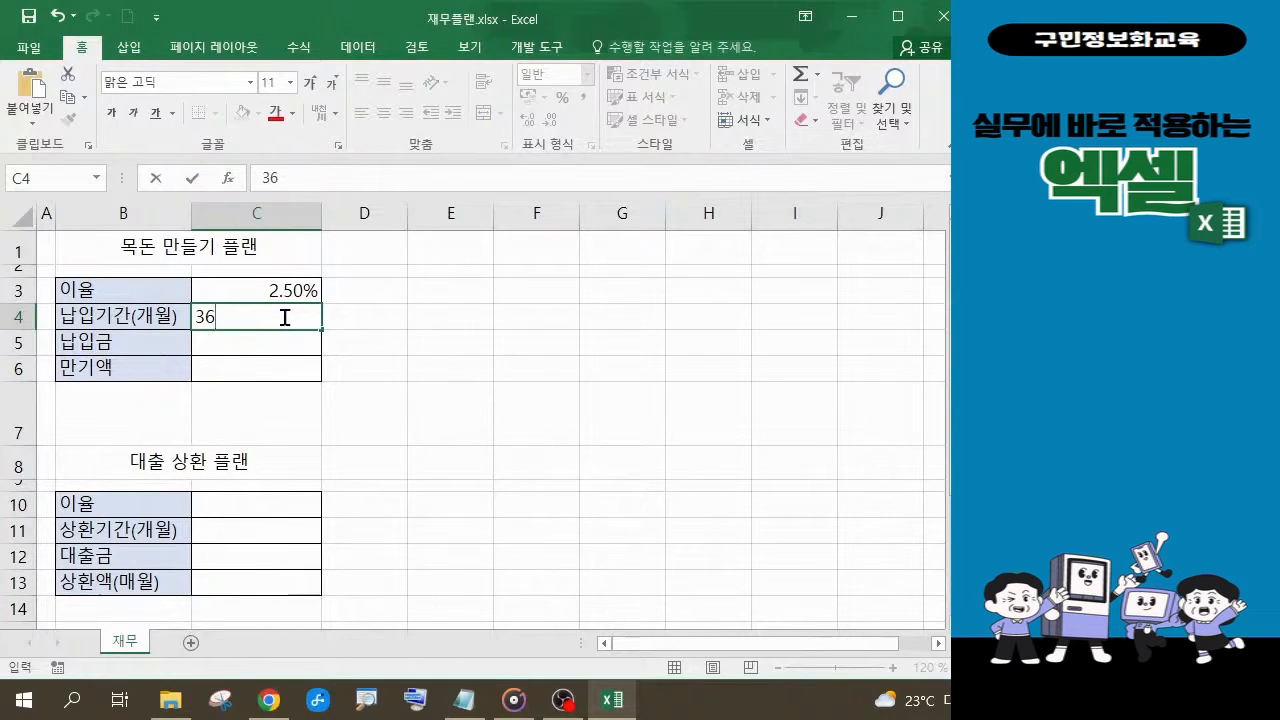
{"action": "key", "text": "Return"}
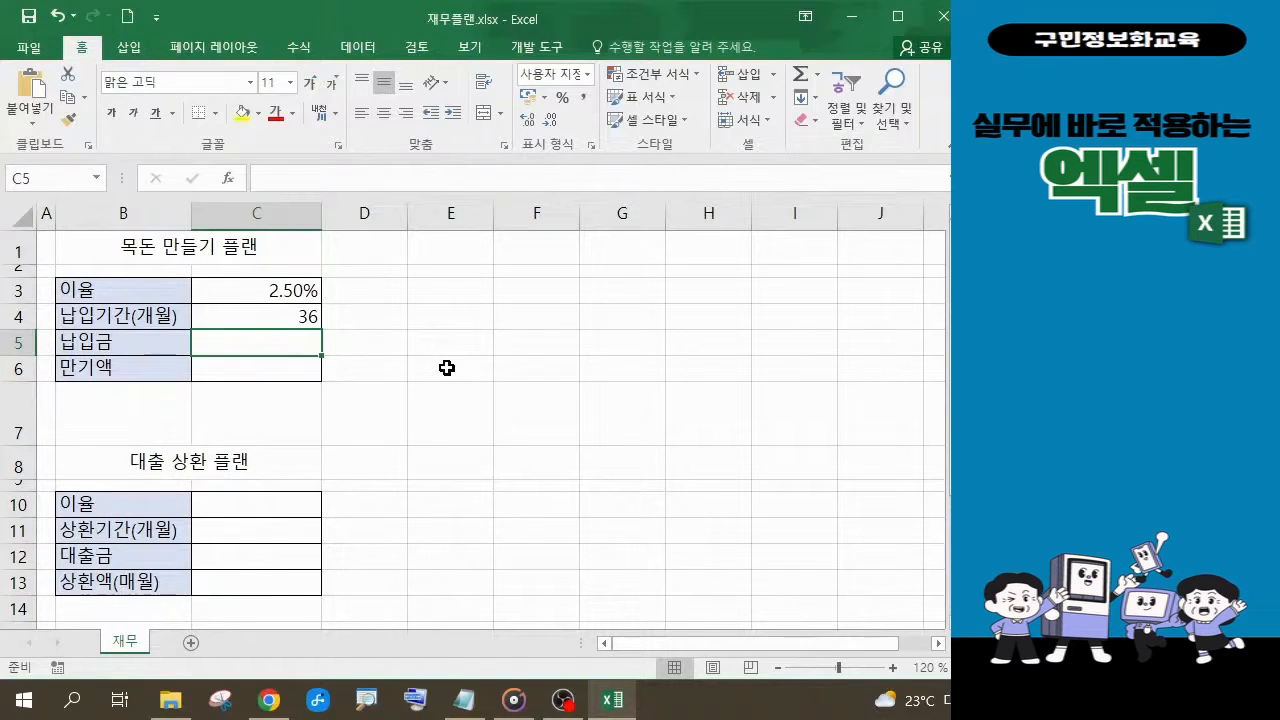
{"action": "type", "text": "100000"}
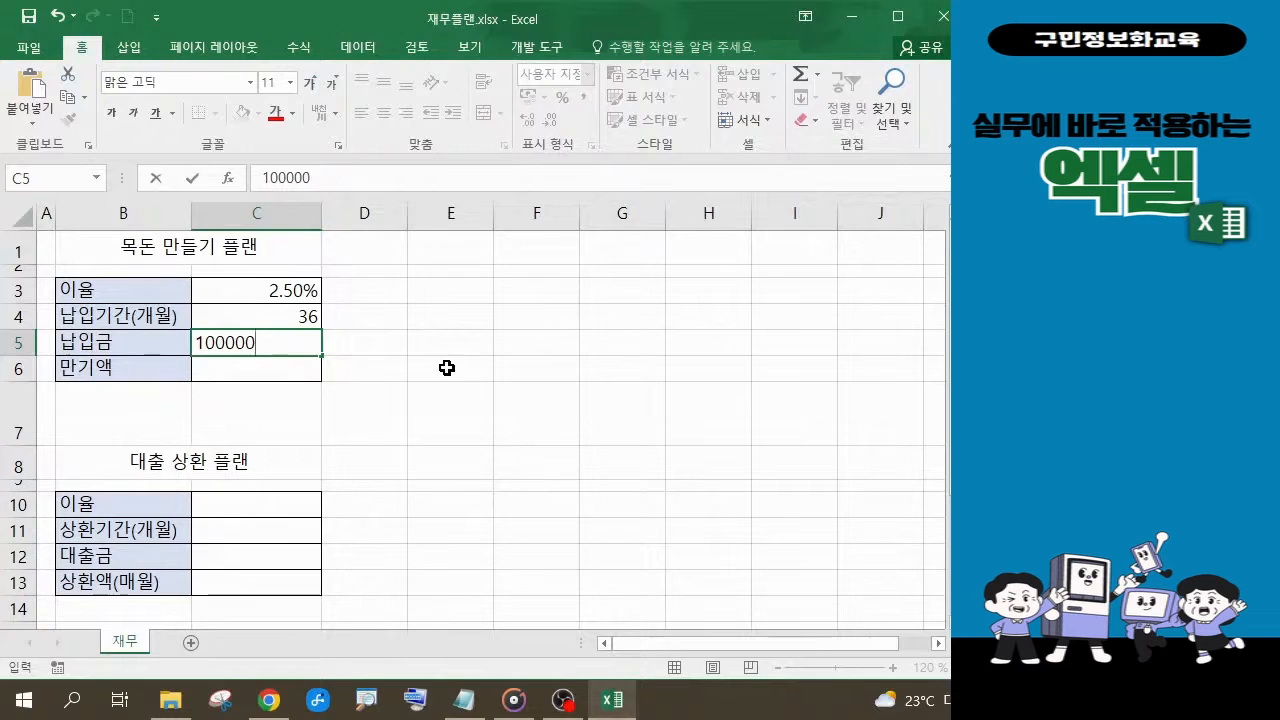
{"action": "key", "text": "Return"}
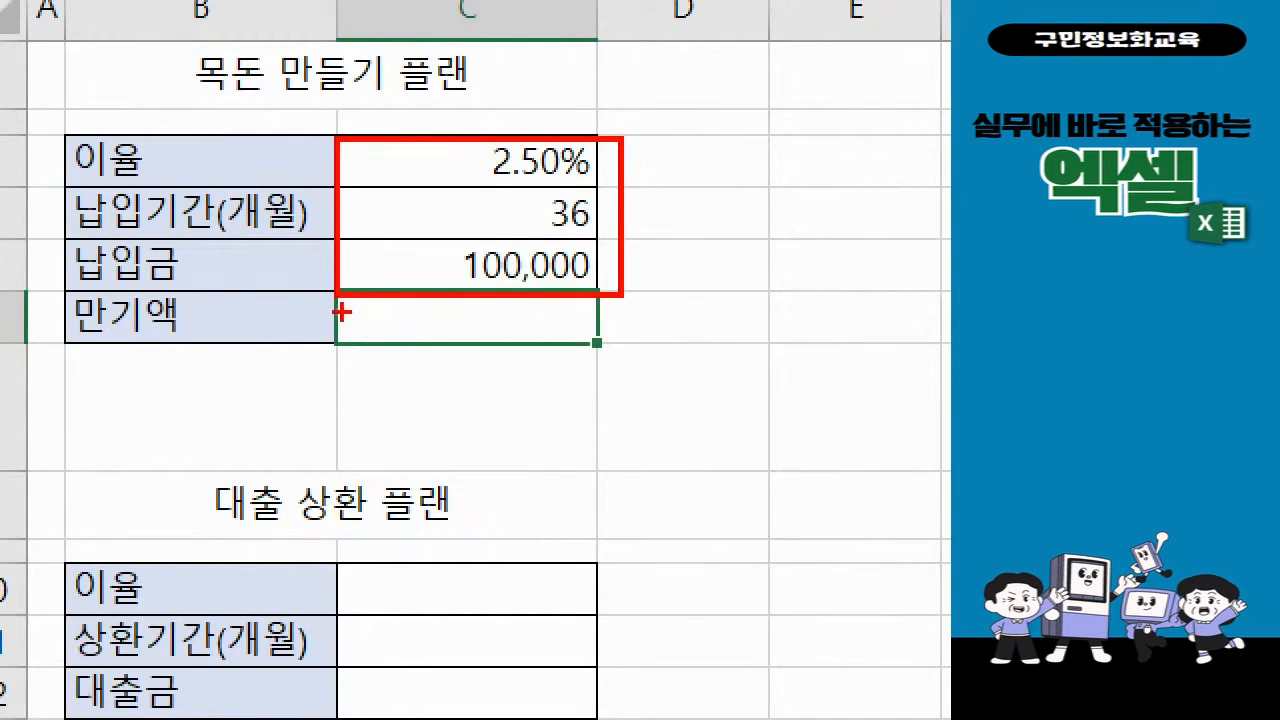
Start a formula in the 만기액 cell C6 and insert the FV function from the suggested functions.
{"action": "mouse_move", "coordinate": [342, 312]}
{"action": "left_mouse_down"}
{"action": "mouse_move", "coordinate": [375, 313]}
{"action": "mouse_move", "coordinate": [374, 331]}
{"action": "mouse_move", "coordinate": [424, 310]}
{"action": "mouse_move", "coordinate": [401, 372]}
{"action": "mouse_move", "coordinate": [414, 340]}
{"action": "mouse_move", "coordinate": [446, 360]}
{"action": "mouse_move", "coordinate": [457, 326]}
{"action": "left_mouse_up"}
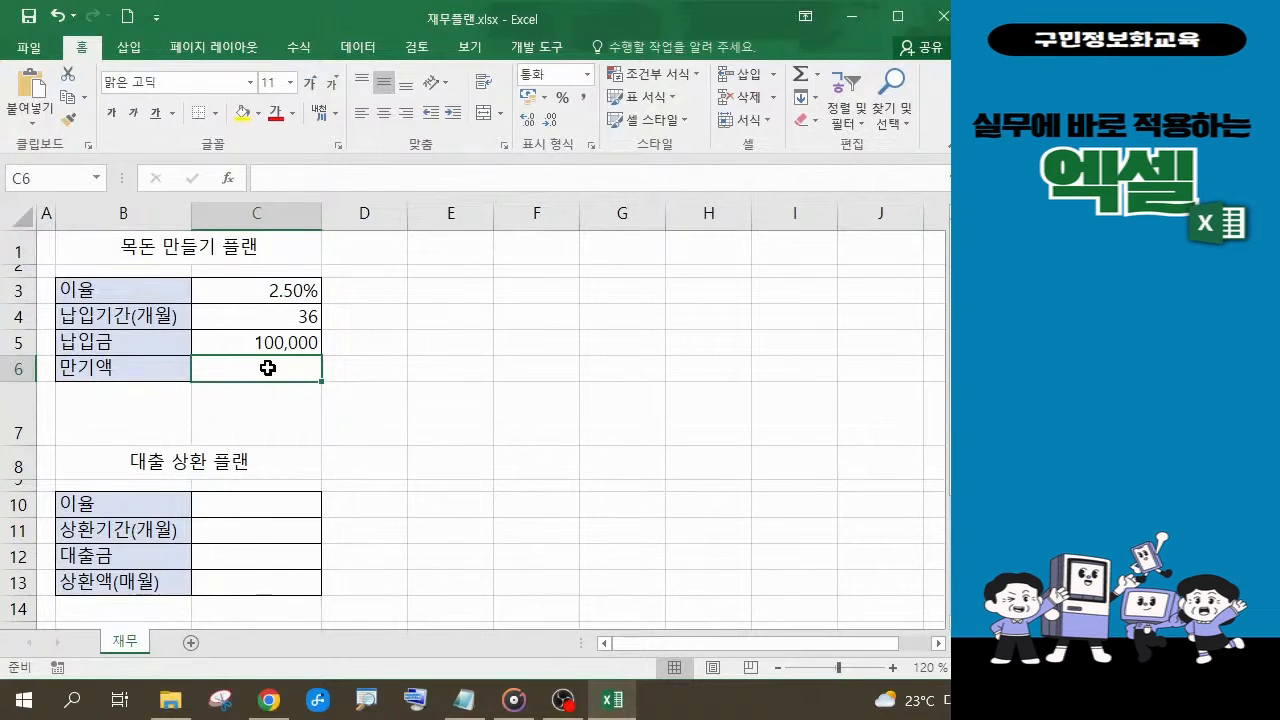
{"action": "left_click", "coordinate": [945, 358]}
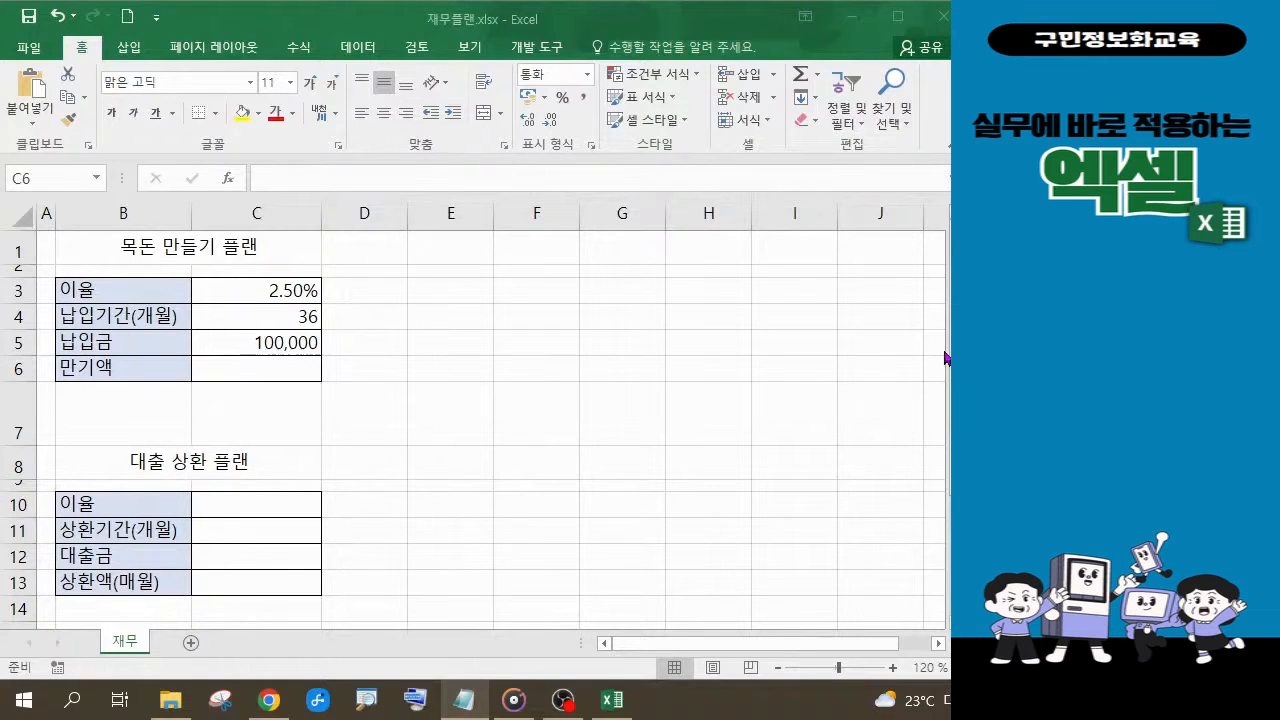
{"action": "left_click", "coordinate": [258, 368]}
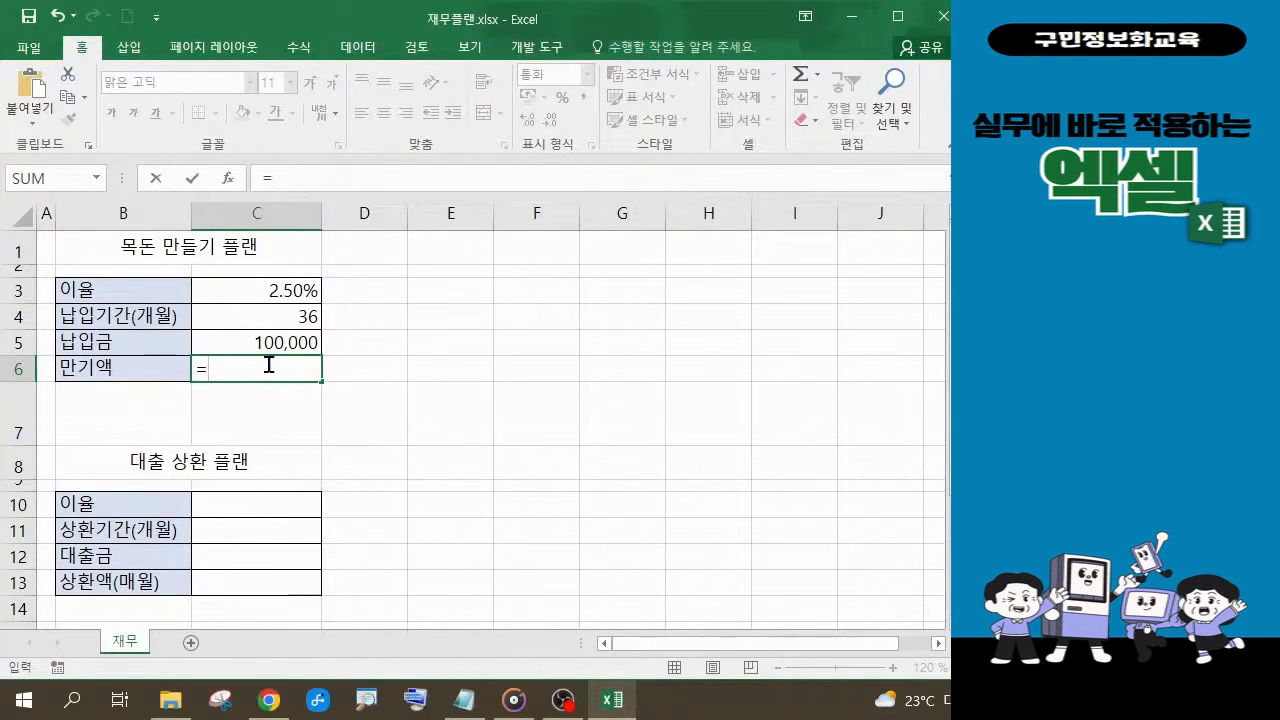
{"action": "type", "text": "F"}
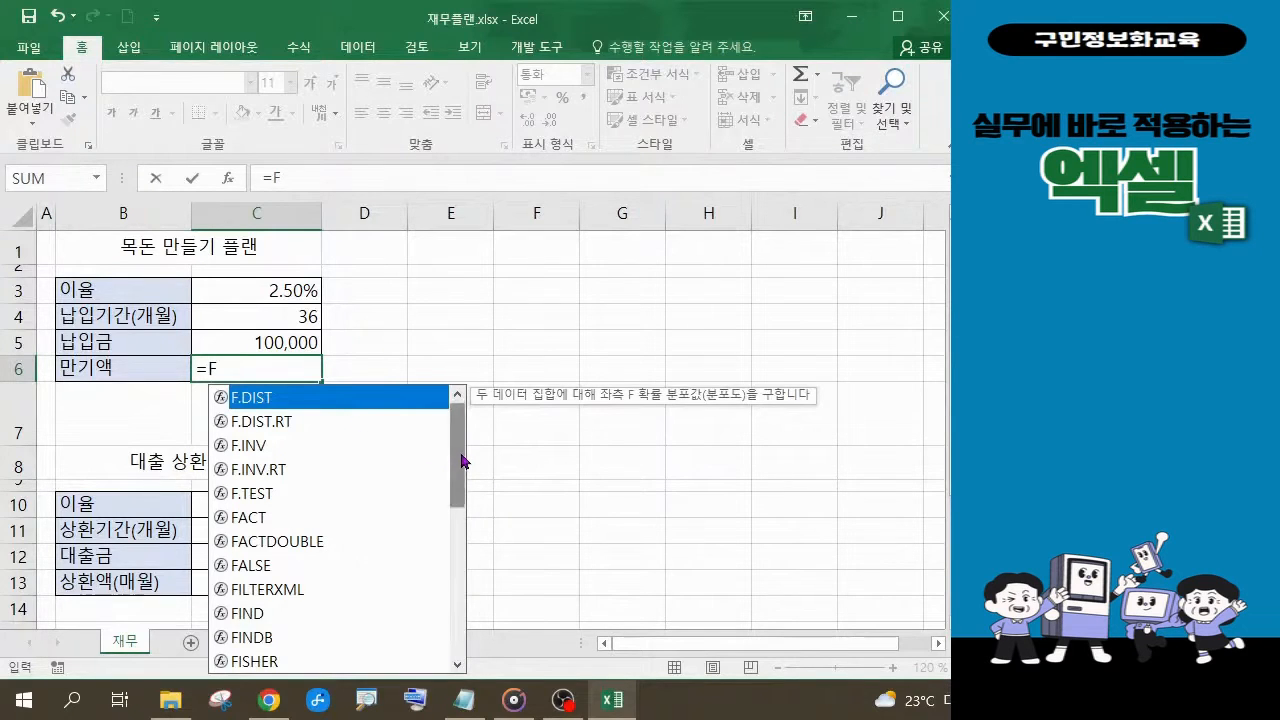
{"action": "left_click_drag", "start_coordinate": [458, 464], "coordinate": [445, 605]}
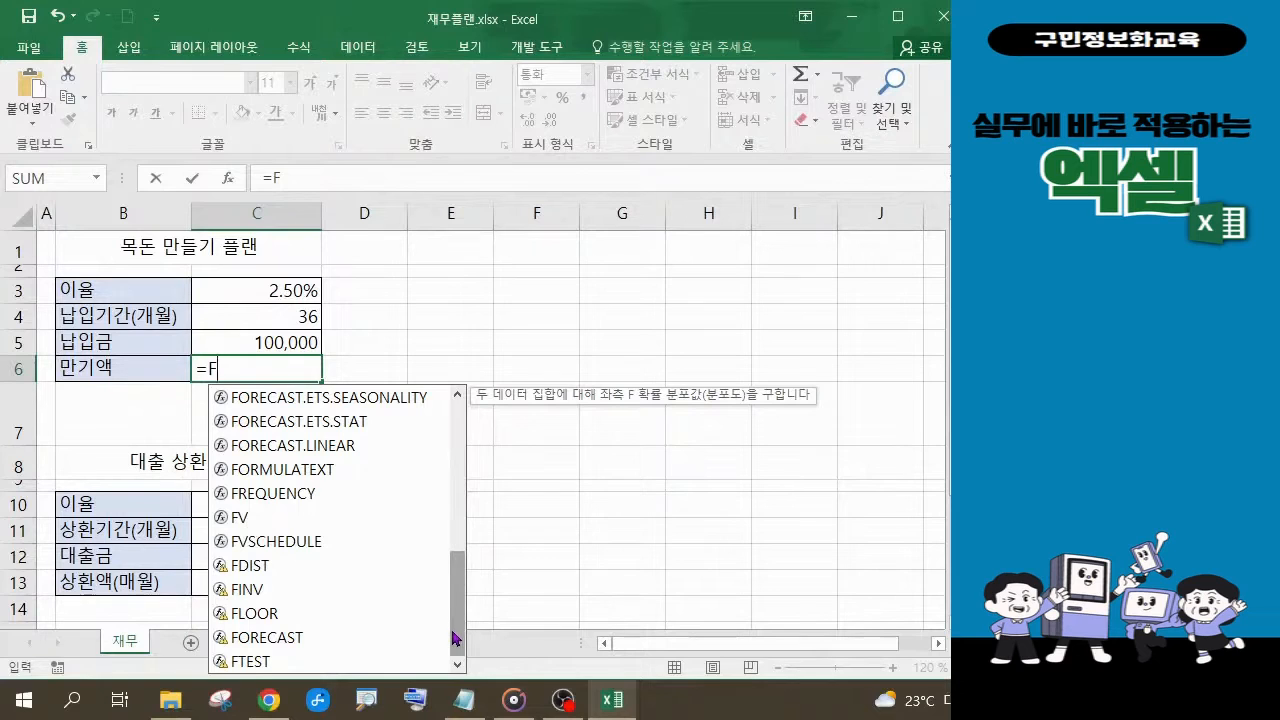
{"action": "left_click", "coordinate": [249, 525]}
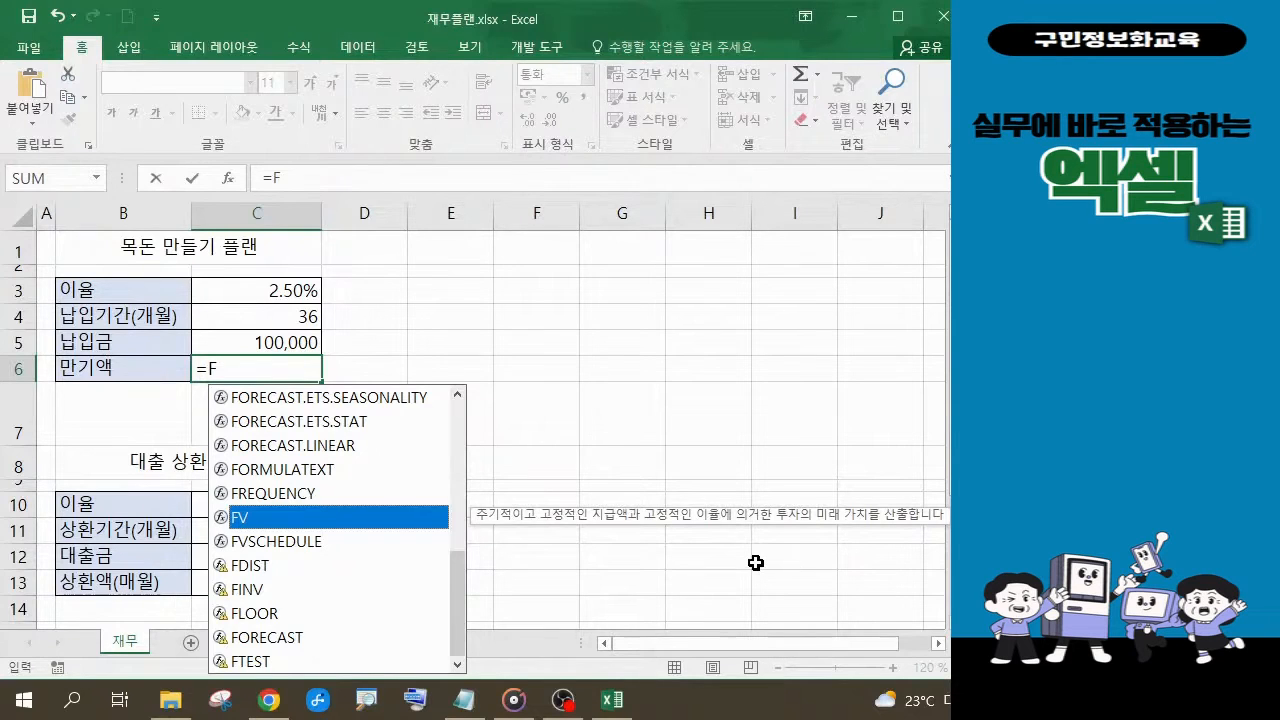
{"action": "double_click", "coordinate": [358, 527]}
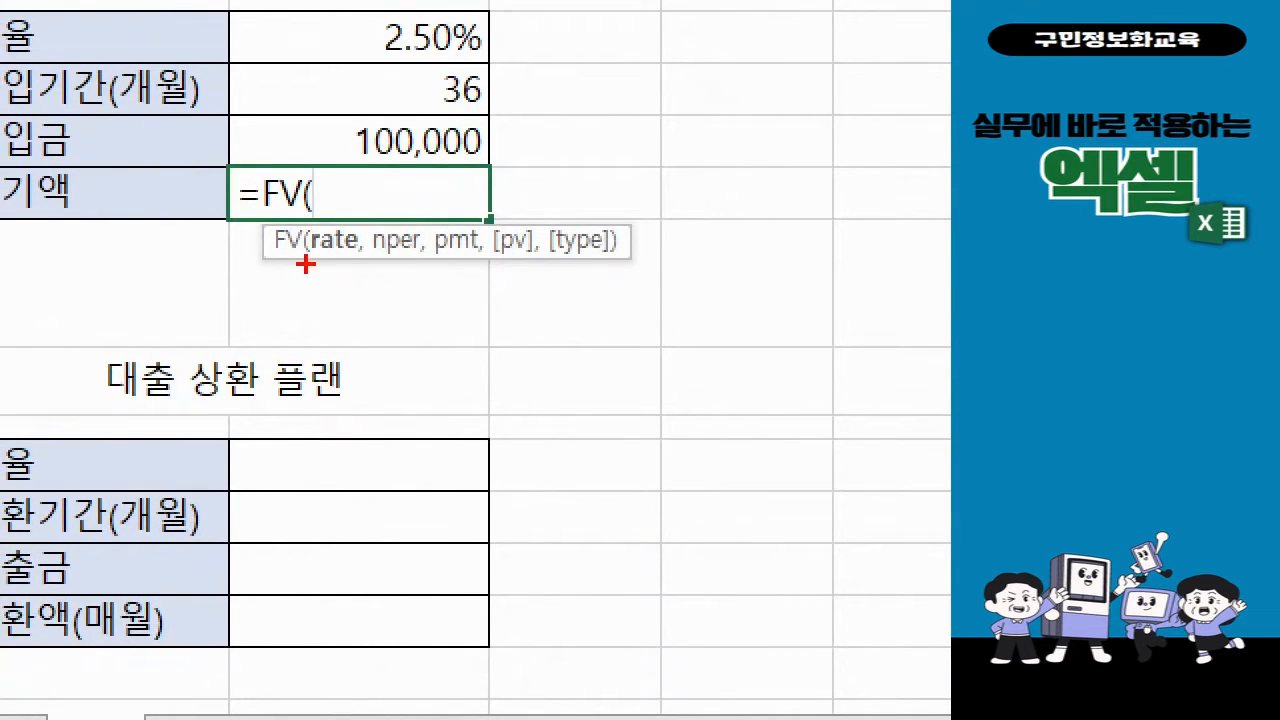
{"action": "left_click_drag", "start_coordinate": [310, 265], "coordinate": [593, 265]}
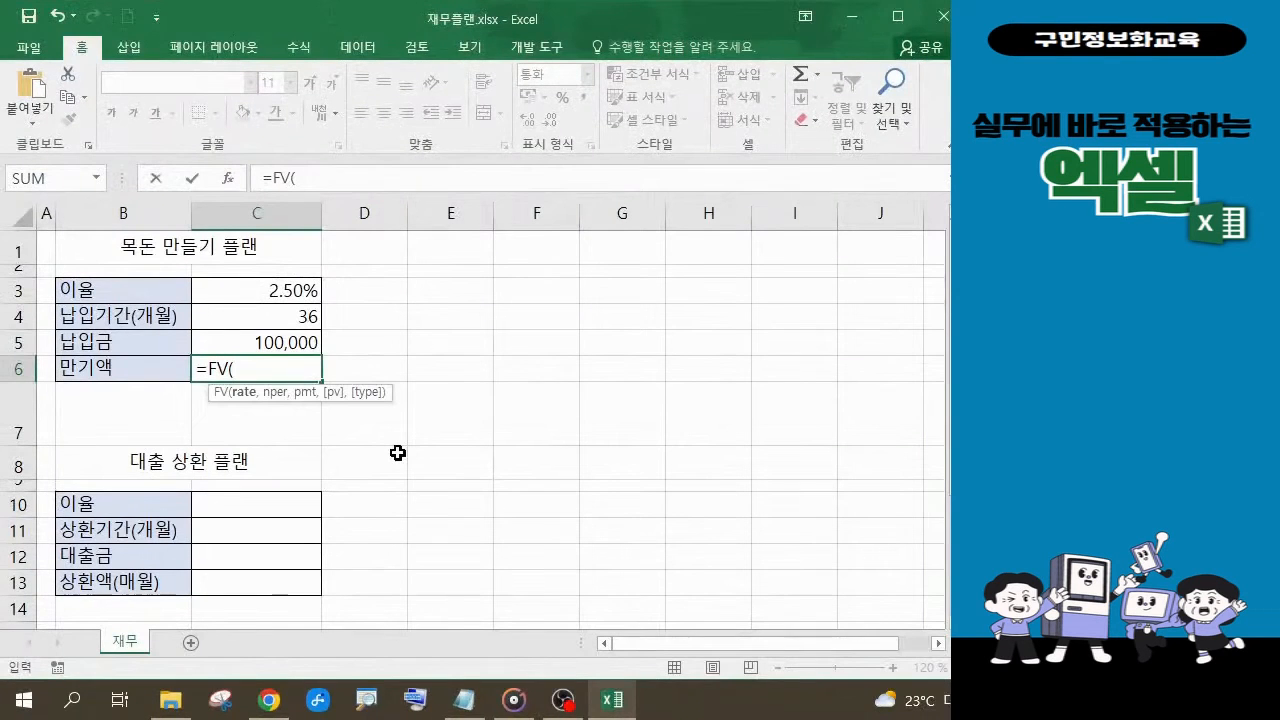
Open the function arguments dialog for the FV formula in C6 and move it clear of the 목돈 만들기 플랜 table.
{"action": "left_click", "coordinate": [416, 700]}
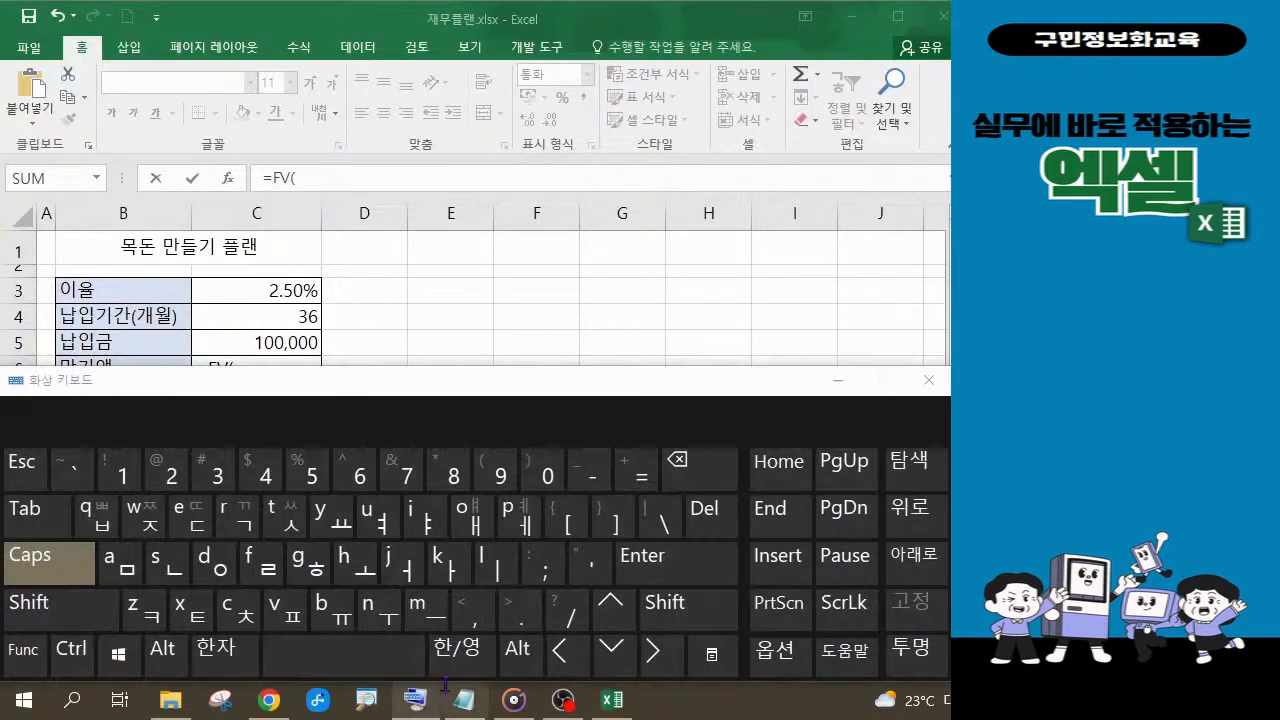
{"action": "left_click", "coordinate": [75, 668]}
{"action": "left_click", "coordinate": [133, 578]}
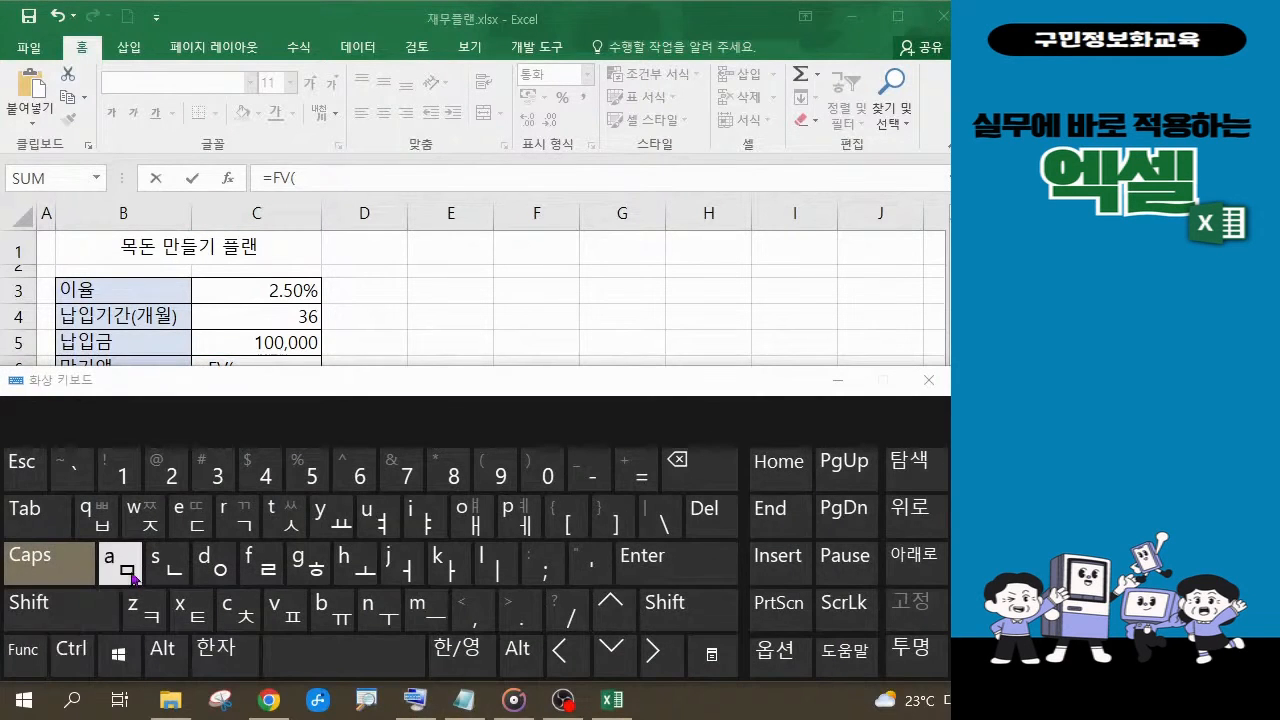
{"action": "left_click", "coordinate": [832, 383]}
{"action": "key", "text": "ctrl+a"}
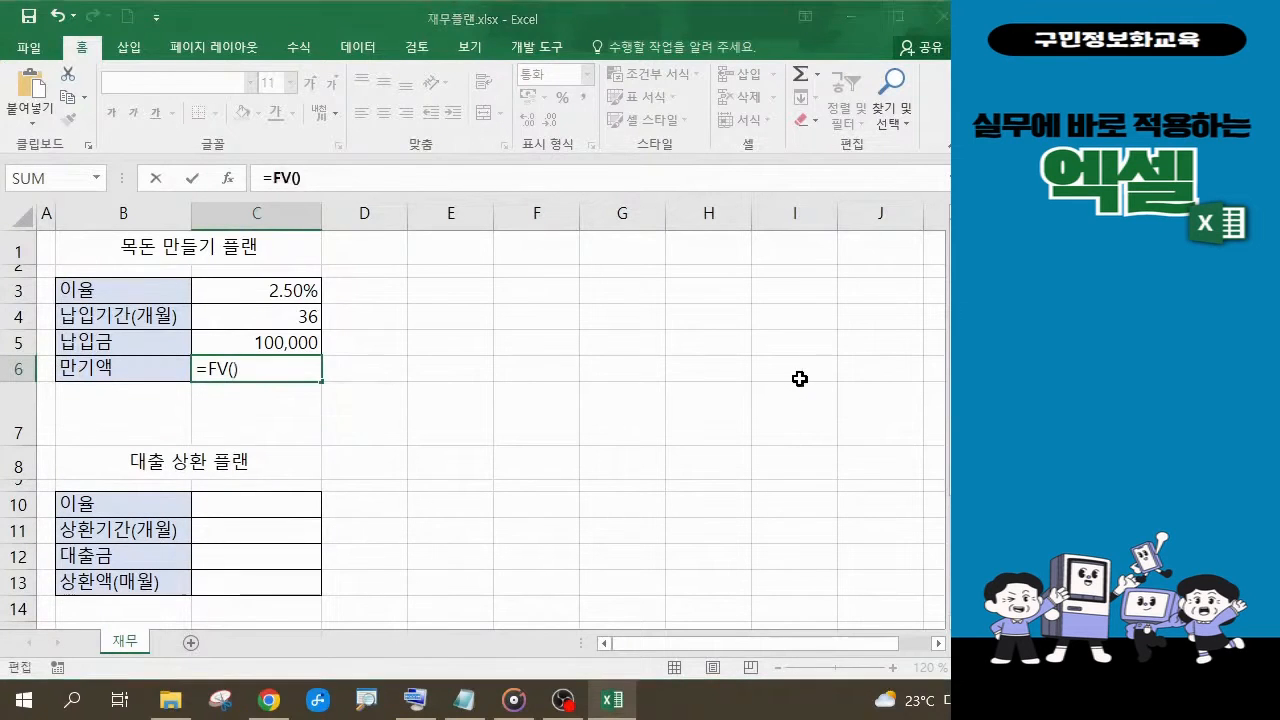
{"action": "left_click_drag", "start_coordinate": [428, 22], "coordinate": [563, 249]}
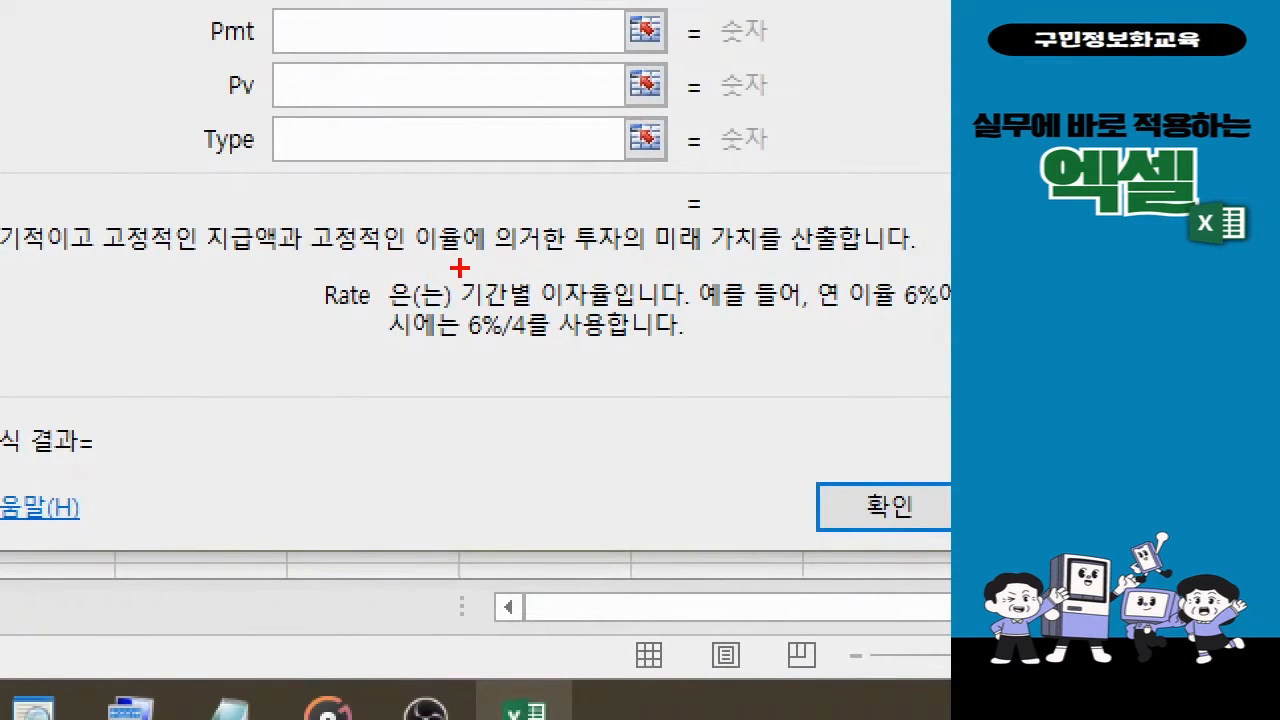
Set FV's Rate argument to C3/12 to convert the annual 이율 into a monthly rate.
{"action": "left_click_drag", "start_coordinate": [578, 266], "coordinate": [632, 284]}
{"action": "left_click_drag", "start_coordinate": [514, 284], "coordinate": [620, 310]}
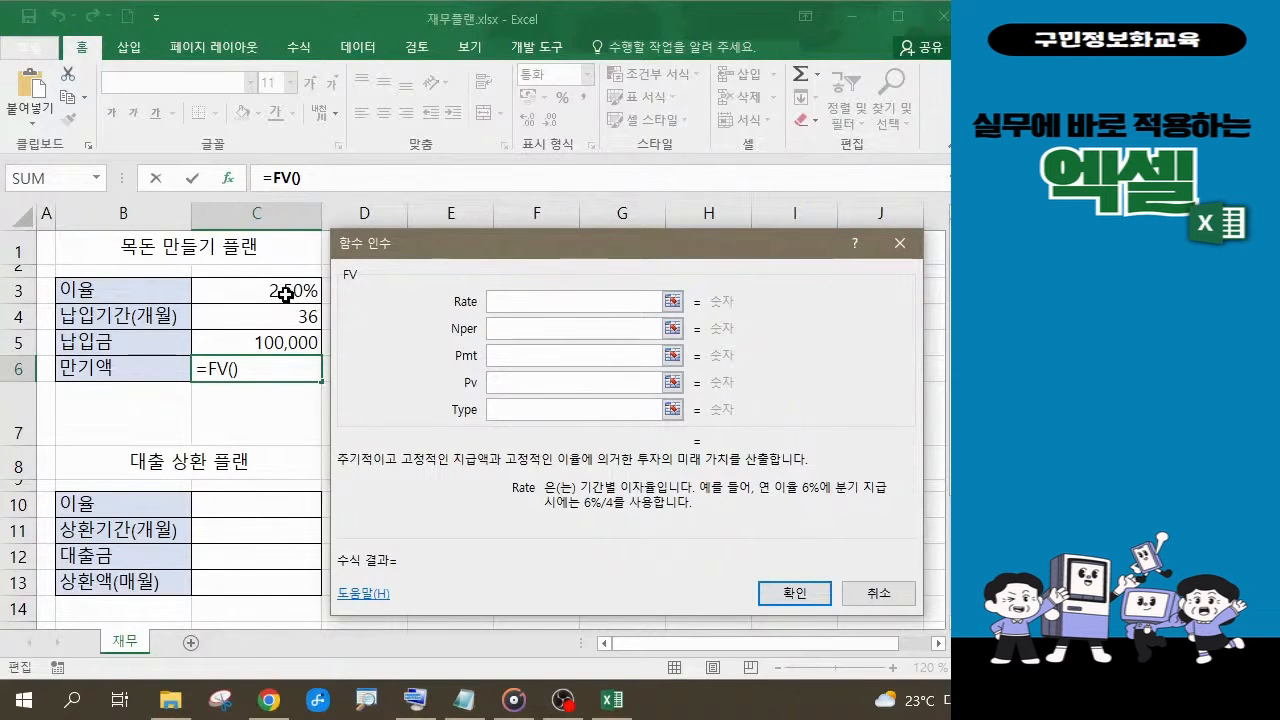
{"action": "left_click", "coordinate": [287, 292]}
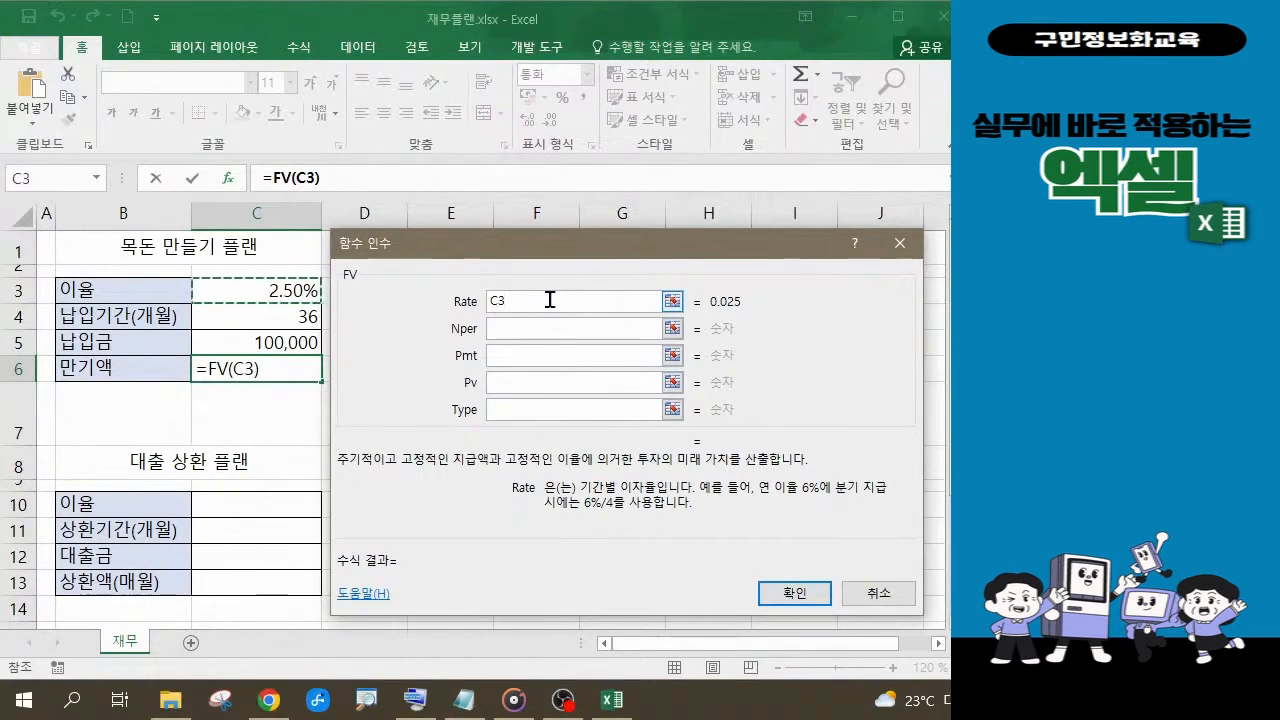
{"action": "type", "text": "/"}
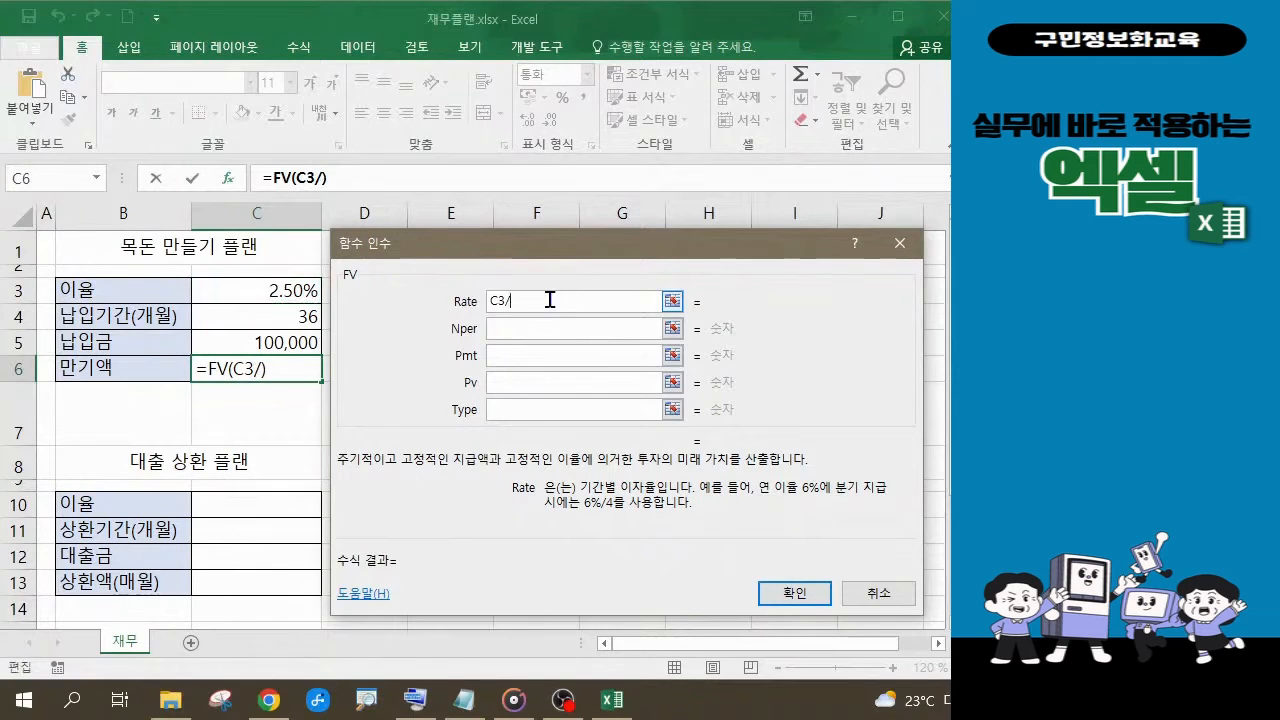
{"action": "type", "text": "2"}
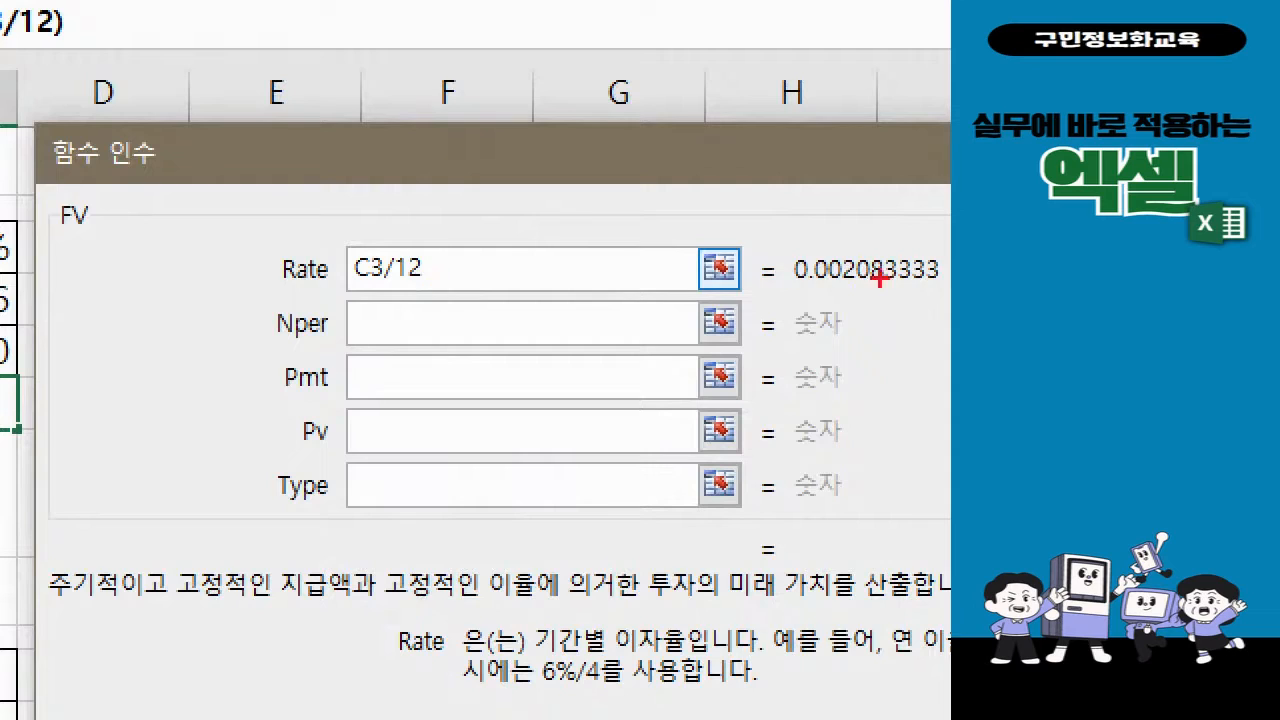
{"action": "mouse_move", "coordinate": [768, 246]}
{"action": "left_mouse_down"}
{"action": "mouse_move", "coordinate": [802, 247]}
{"action": "mouse_move", "coordinate": [861, 283]}
{"action": "mouse_move", "coordinate": [909, 283]}
{"action": "left_mouse_up"}
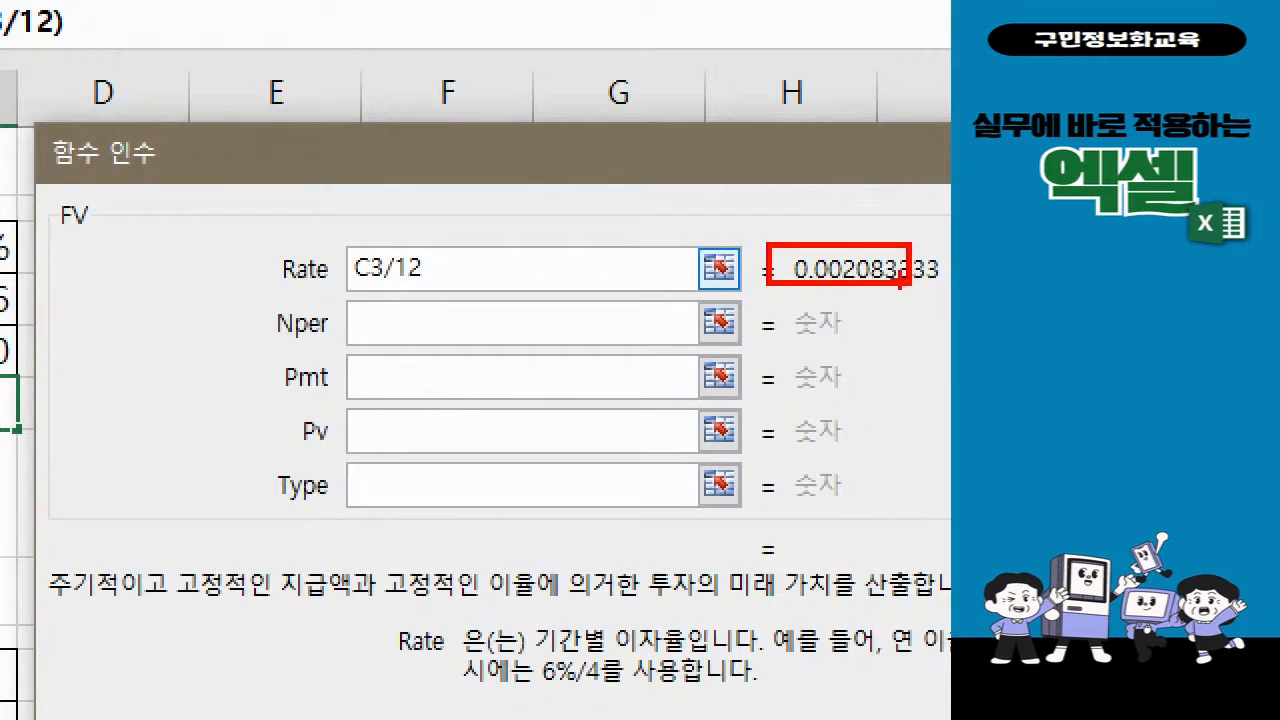
{"action": "mouse_move", "coordinate": [340, 291]}
{"action": "left_mouse_down"}
{"action": "mouse_move", "coordinate": [245, 228]}
{"action": "mouse_move", "coordinate": [358, 296]}
{"action": "left_mouse_up"}
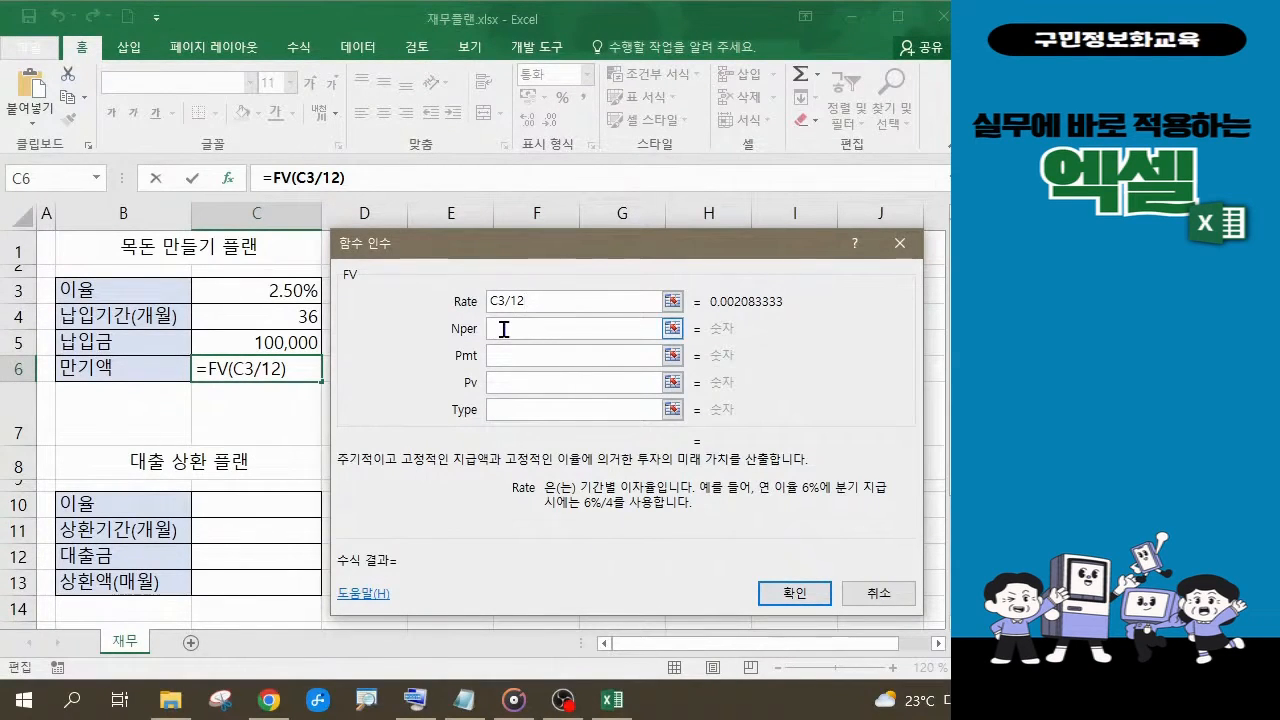
Set the Nper argument to the 납입기간 cell C4.
{"action": "left_click", "coordinate": [504, 329]}
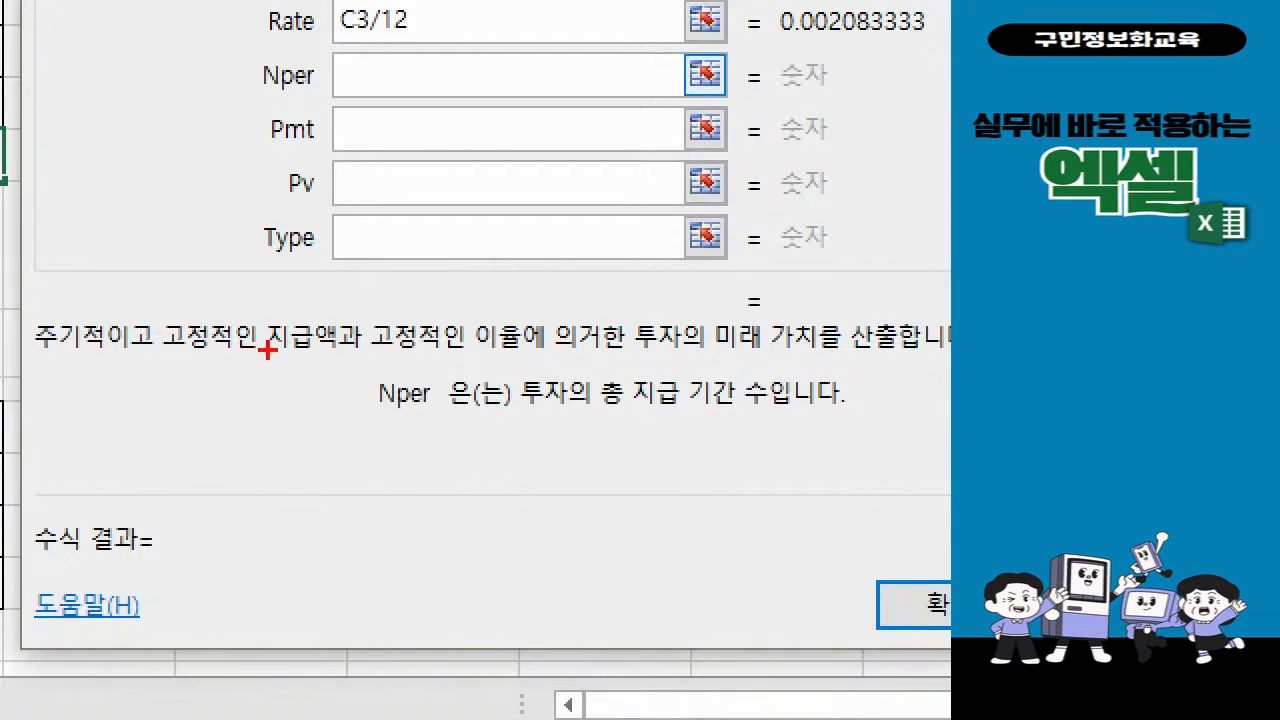
{"action": "left_click_drag", "start_coordinate": [156, 316], "coordinate": [298, 352]}
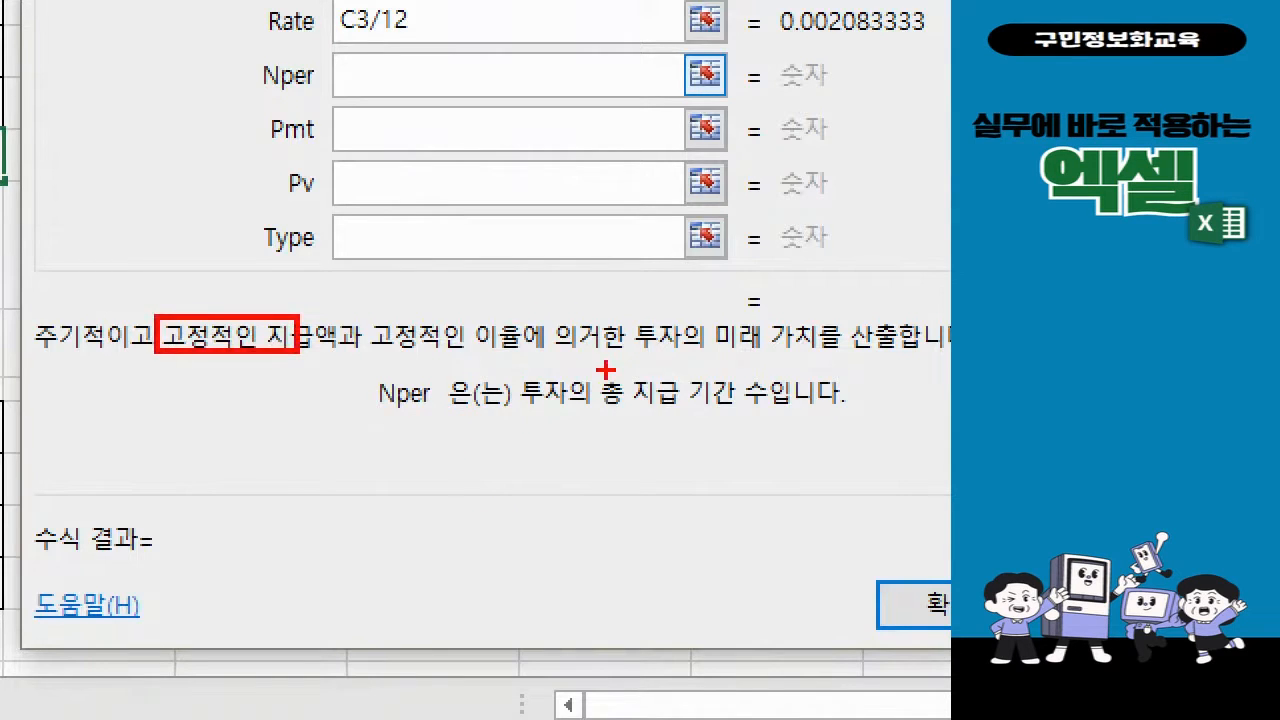
{"action": "mouse_move", "coordinate": [605, 370]}
{"action": "left_mouse_down"}
{"action": "mouse_move", "coordinate": [667, 402]}
{"action": "mouse_move", "coordinate": [738, 410]}
{"action": "left_mouse_up"}
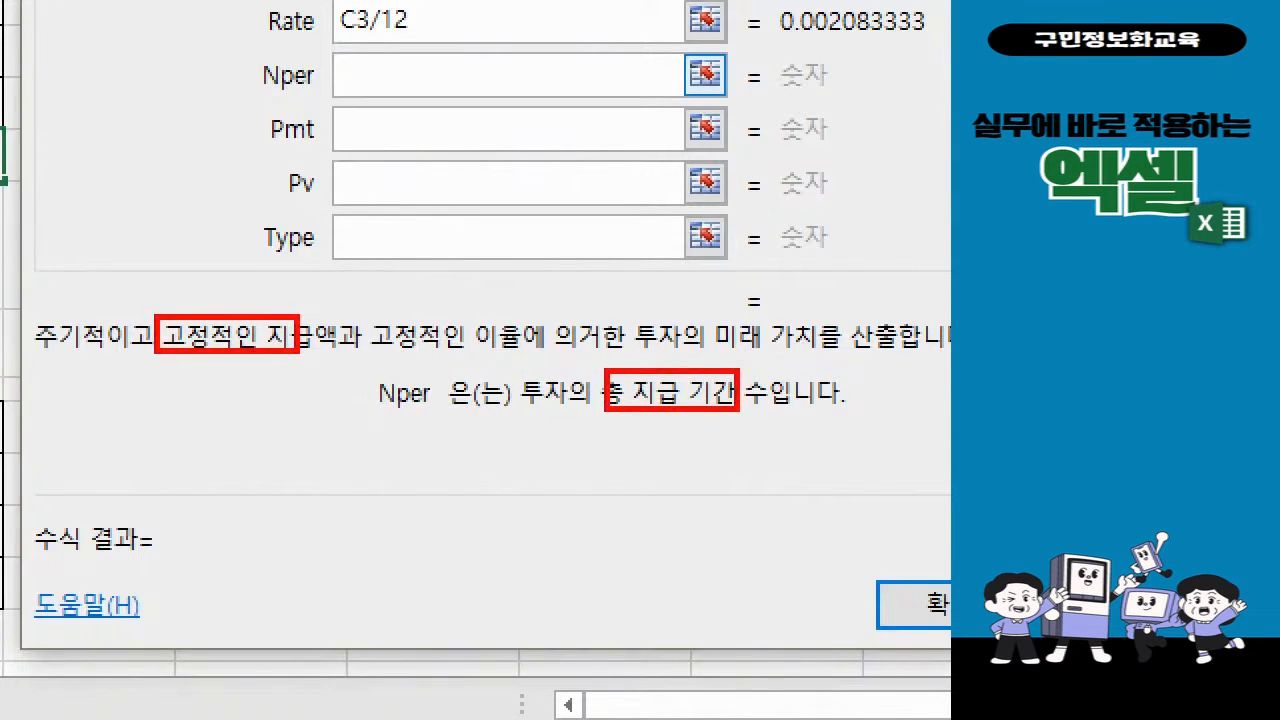
{"action": "key", "text": "Escape"}
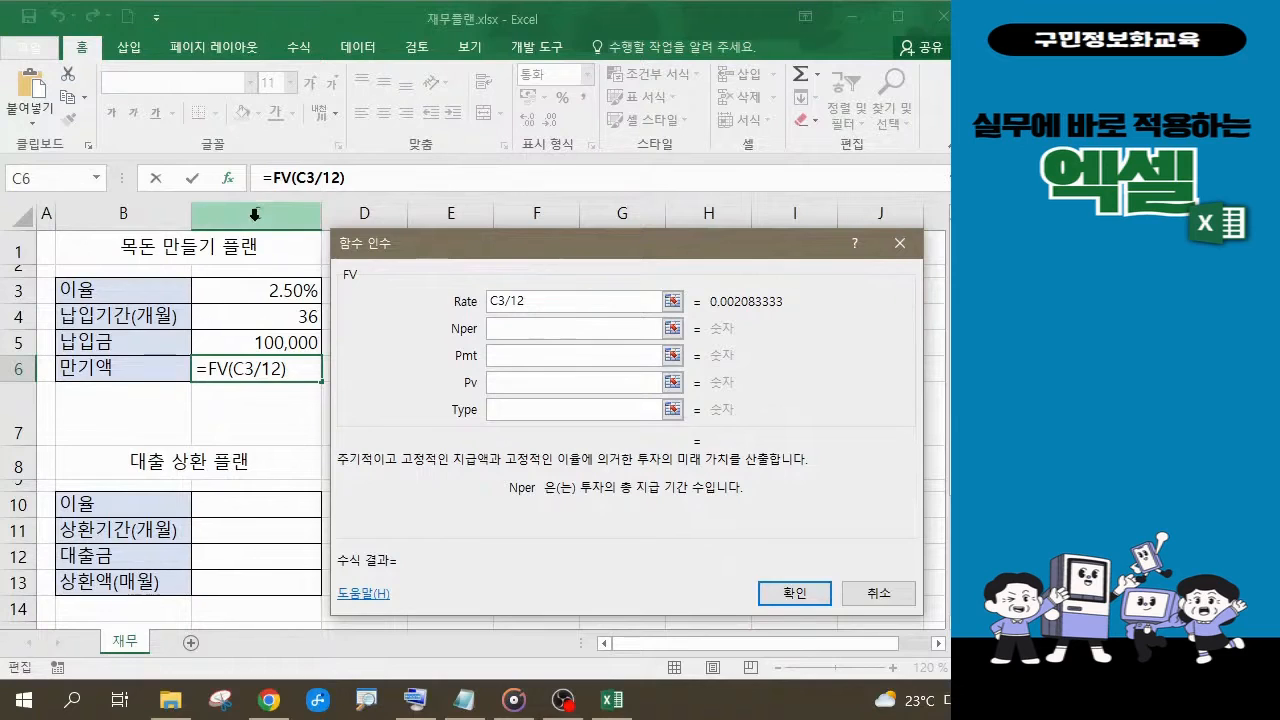
{"action": "left_click", "coordinate": [275, 317]}
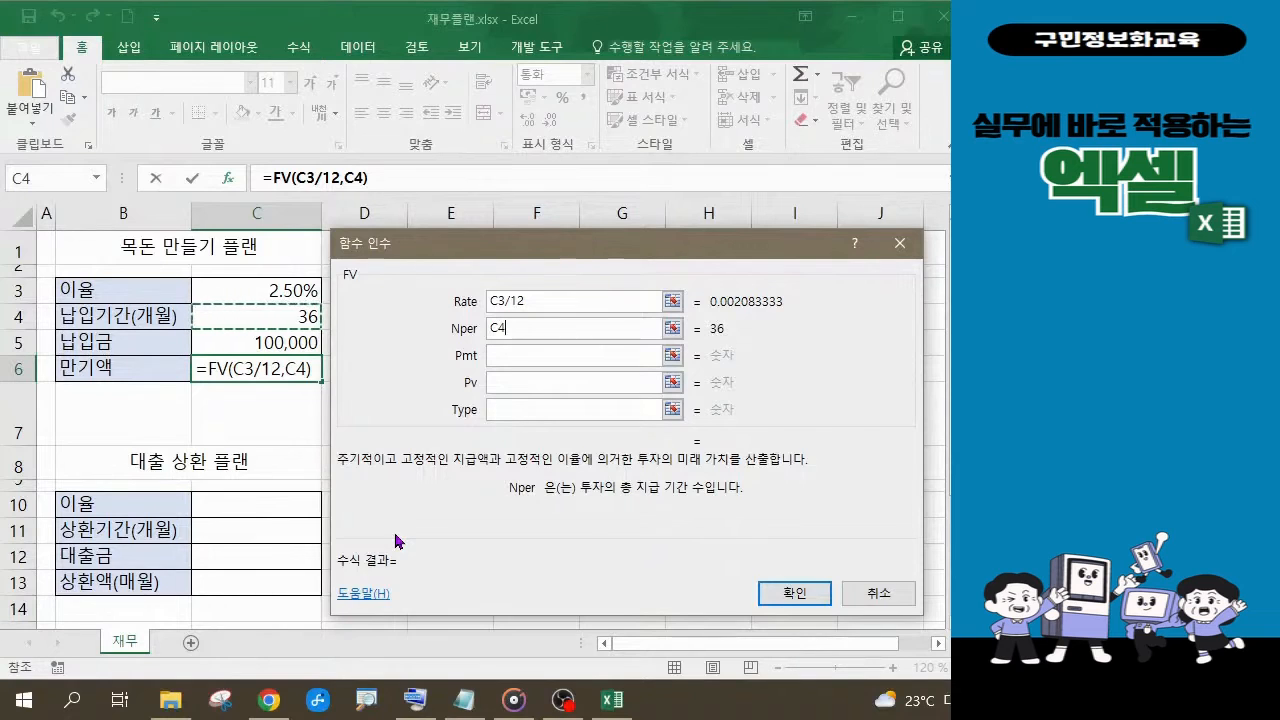
Set the Pmt argument to the negated 납입금 cell, -C5.
{"action": "left_click", "coordinate": [521, 359]}
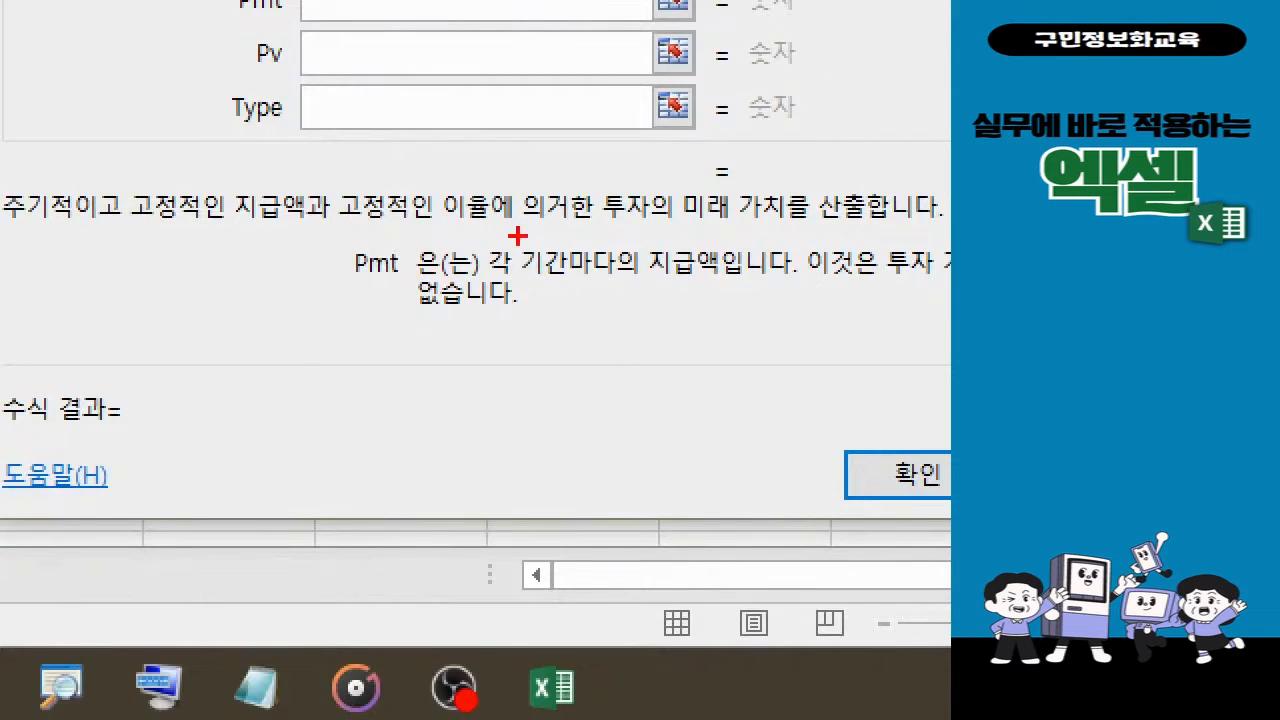
{"action": "left_click_drag", "start_coordinate": [331, 234], "coordinate": [728, 290]}
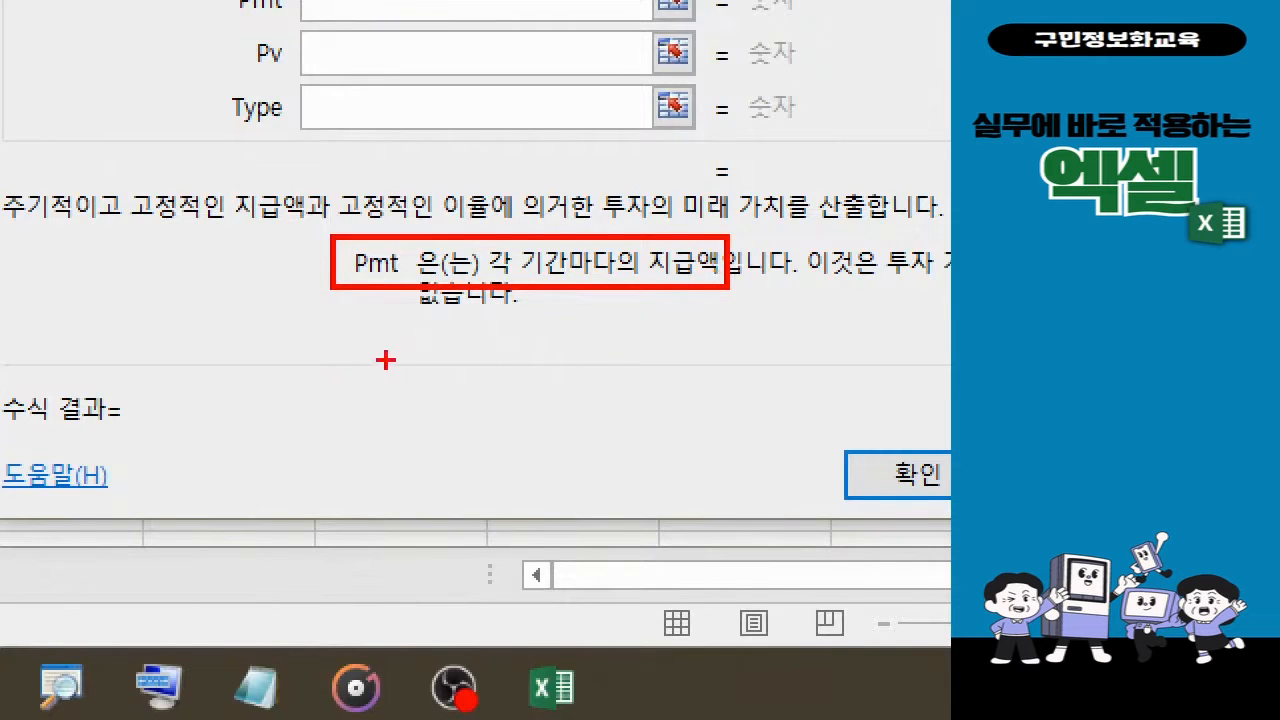
{"action": "mouse_move", "coordinate": [360, 344]}
{"action": "left_mouse_down"}
{"action": "mouse_move", "coordinate": [376, 377]}
{"action": "mouse_move", "coordinate": [430, 345]}
{"action": "mouse_move", "coordinate": [422, 418]}
{"action": "mouse_move", "coordinate": [440, 452]}
{"action": "left_mouse_up"}
{"action": "mouse_move", "coordinate": [462, 342]}
{"action": "left_mouse_down"}
{"action": "mouse_move", "coordinate": [504, 340]}
{"action": "mouse_move", "coordinate": [504, 382]}
{"action": "mouse_move", "coordinate": [552, 389]}
{"action": "mouse_move", "coordinate": [528, 450]}
{"action": "mouse_move", "coordinate": [524, 414]}
{"action": "left_mouse_up"}
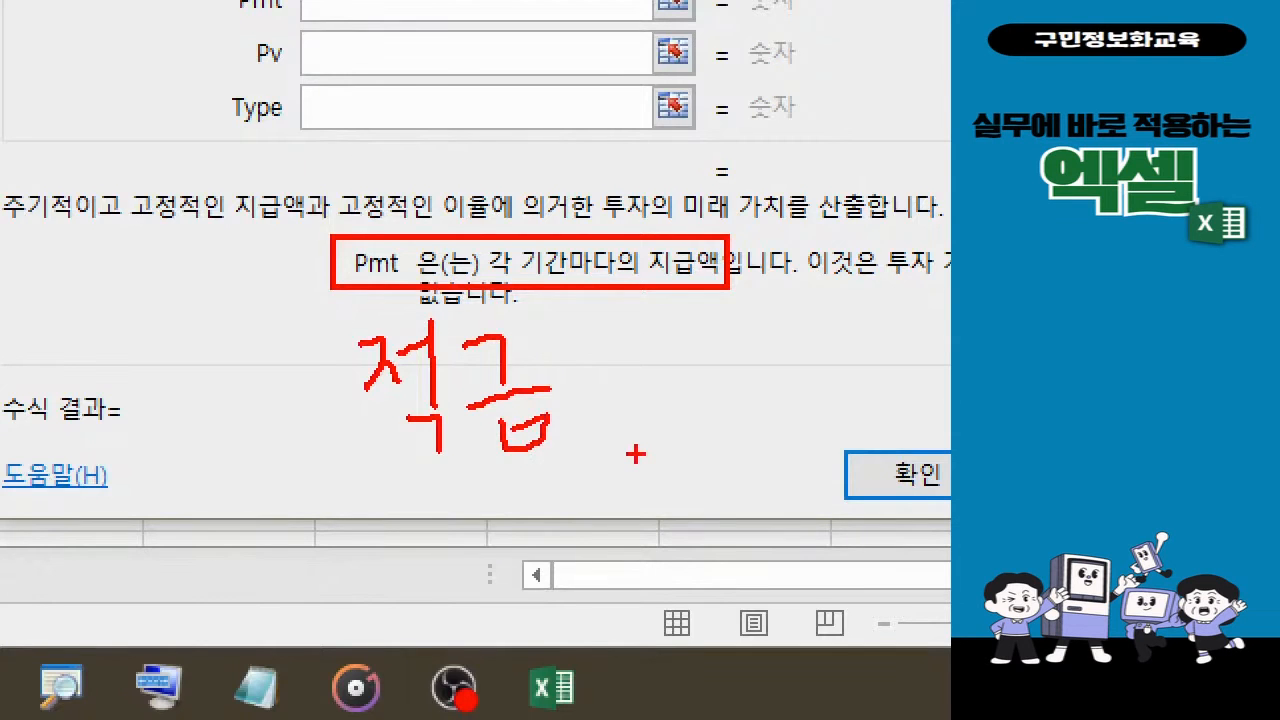
{"action": "key", "text": "Escape"}
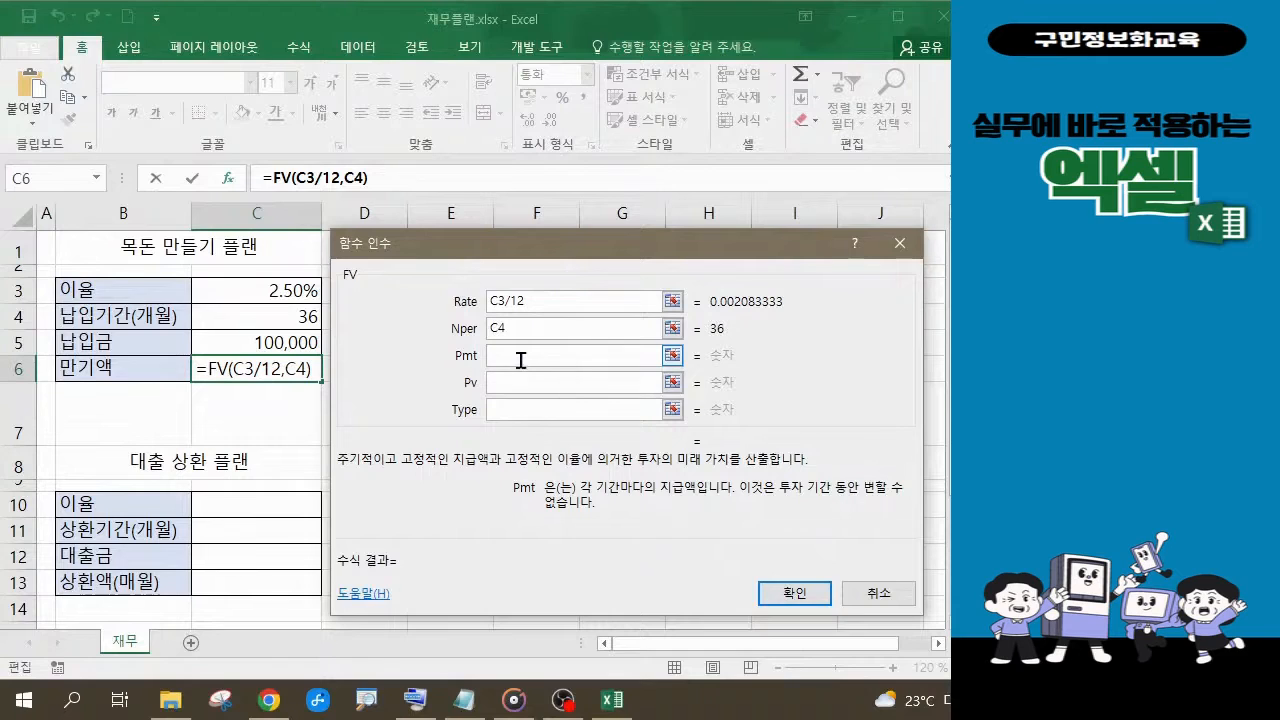
{"action": "left_click", "coordinate": [286, 346]}
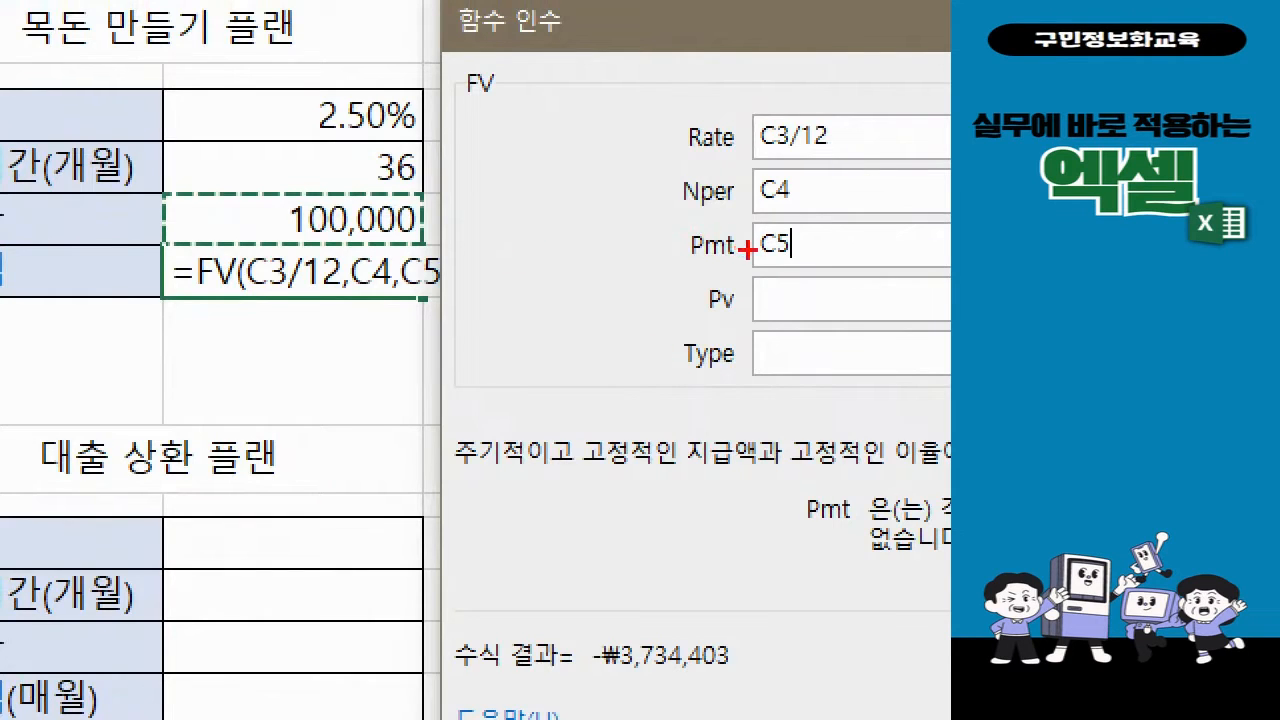
{"action": "left_click_drag", "start_coordinate": [750, 247], "coordinate": [677, 247]}
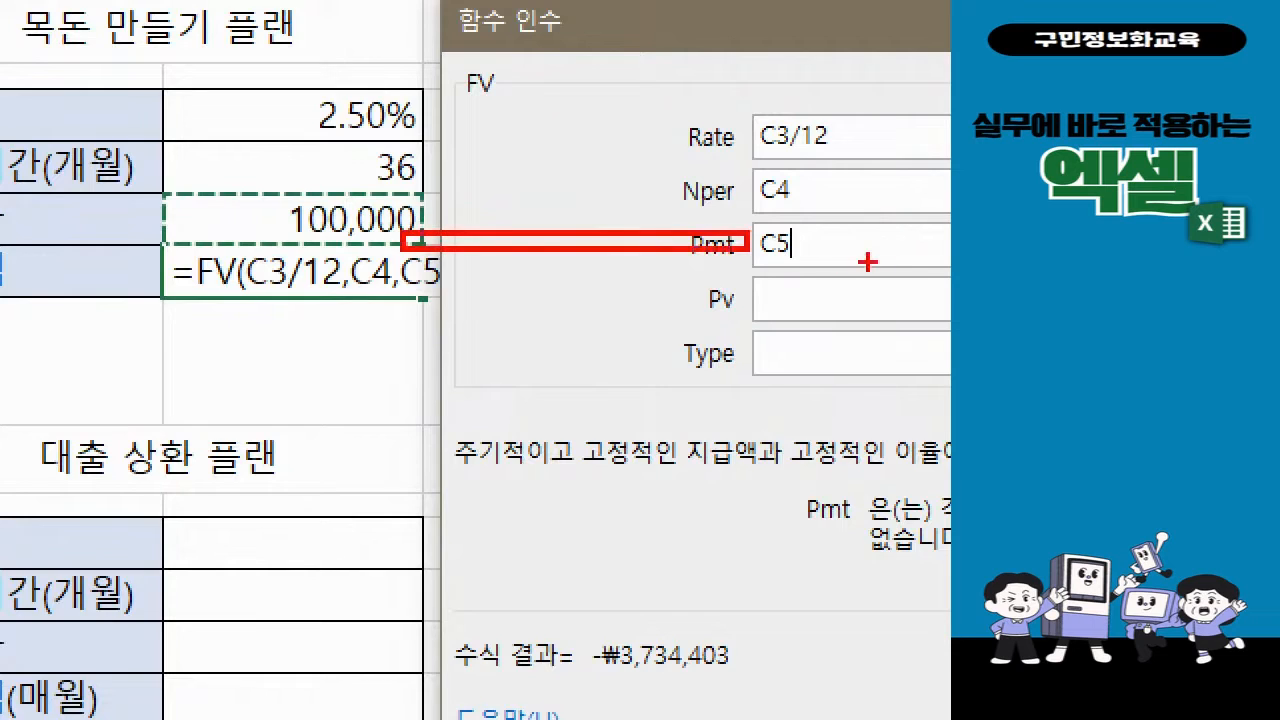
{"action": "mouse_move", "coordinate": [835, 259]}
{"action": "left_mouse_down"}
{"action": "mouse_move", "coordinate": [722, 258]}
{"action": "mouse_move", "coordinate": [797, 212]}
{"action": "mouse_move", "coordinate": [795, 268]}
{"action": "left_mouse_up"}
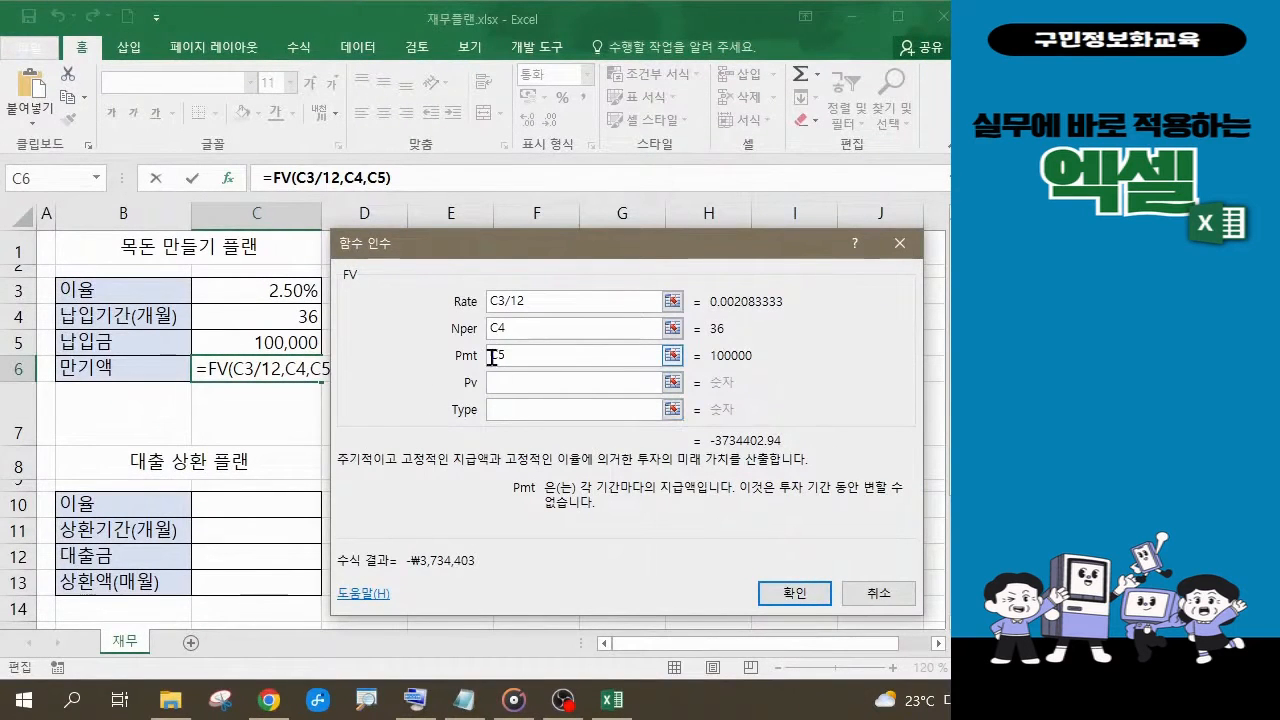
{"action": "type", "text": "-"}
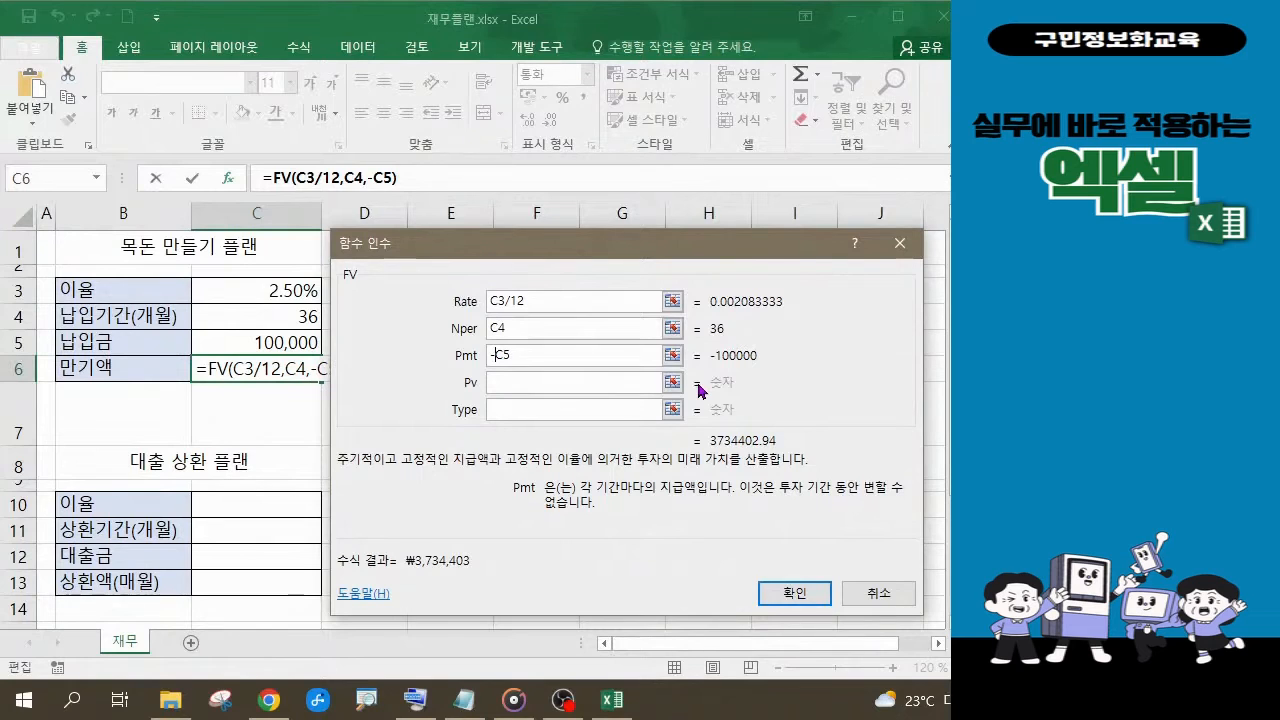
Read the descriptions of the optional Pv and Type arguments, leaving both empty.
{"action": "left_click", "coordinate": [512, 382]}
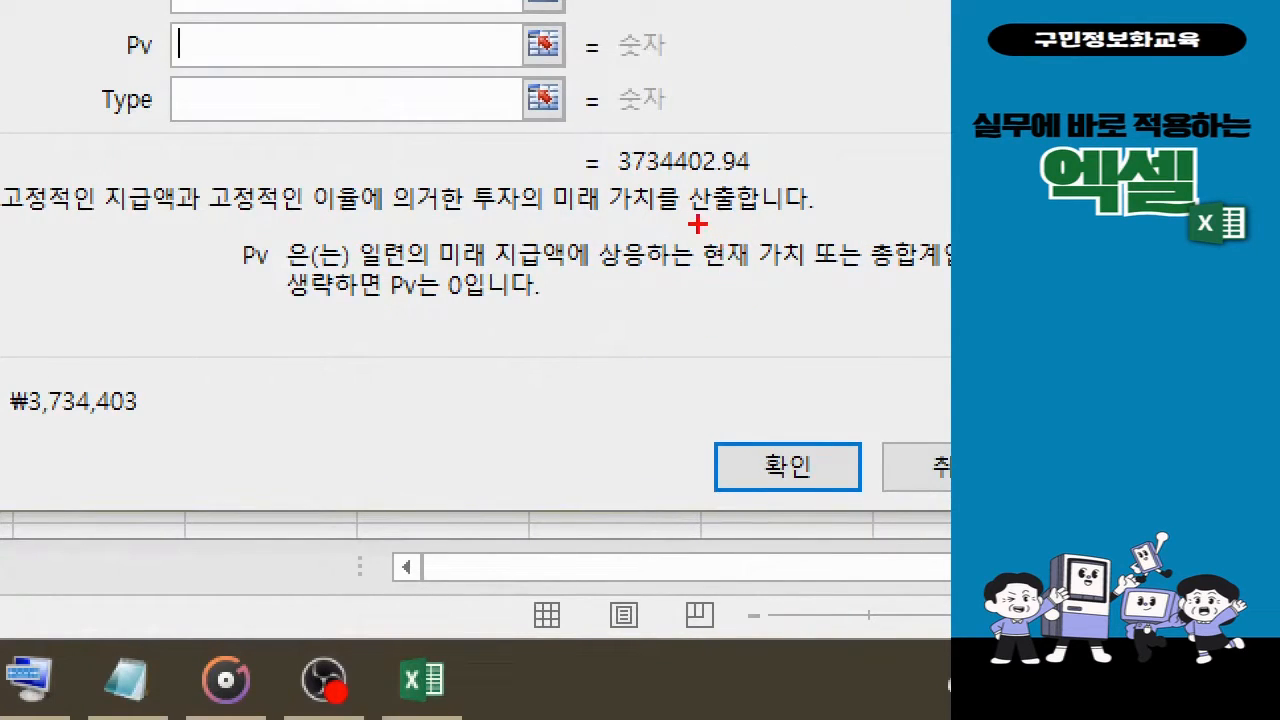
{"action": "left_click_drag", "start_coordinate": [697, 223], "coordinate": [805, 283]}
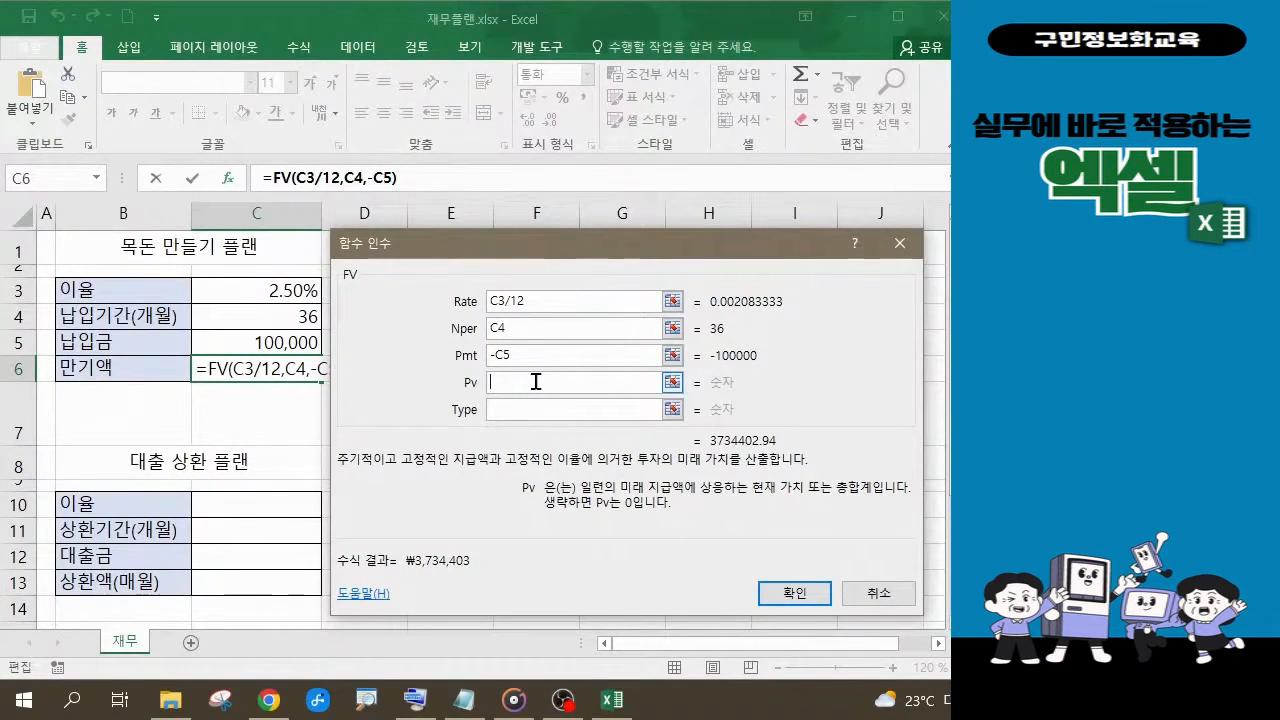
{"action": "left_click", "coordinate": [522, 411]}
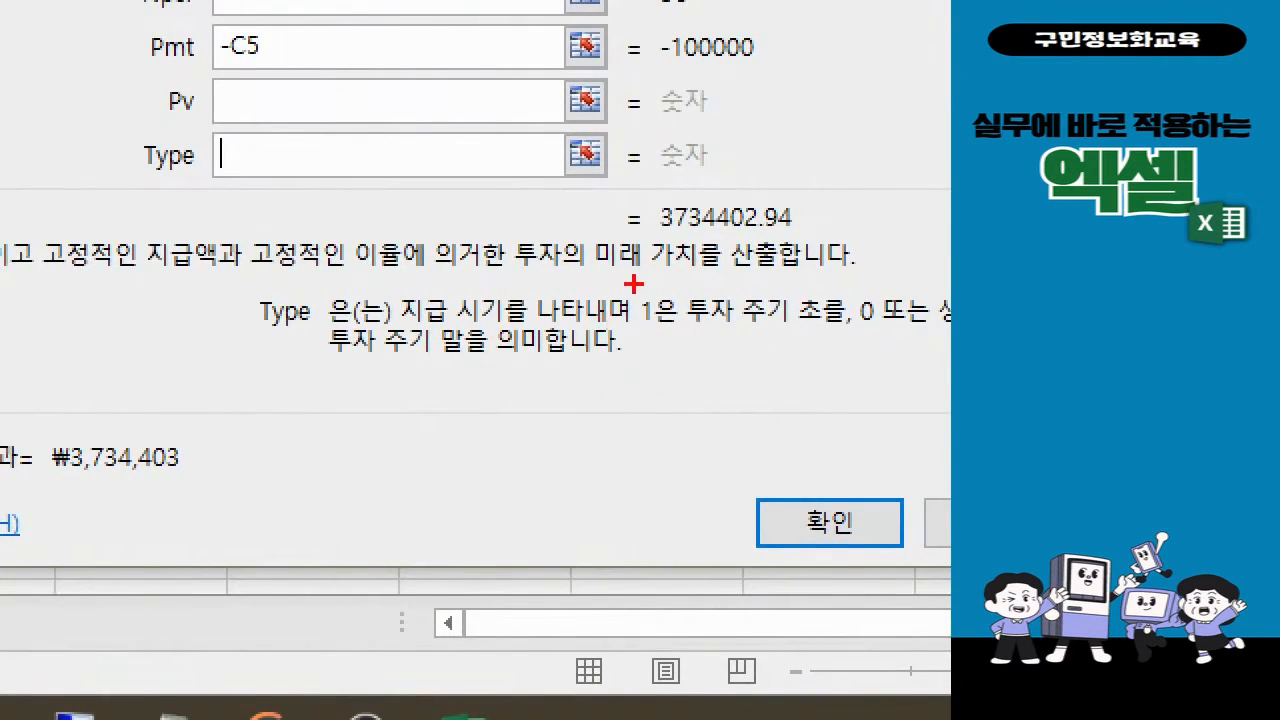
{"action": "left_click_drag", "start_coordinate": [624, 284], "coordinate": [744, 328]}
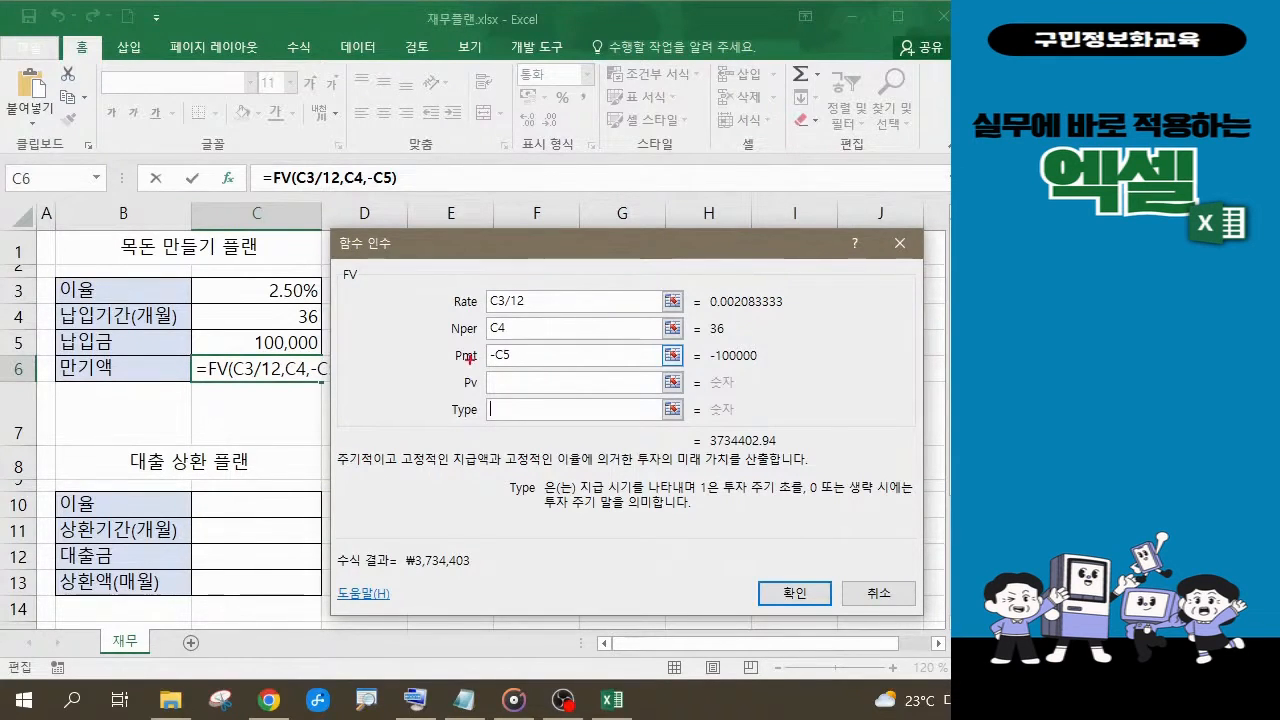
Check the FV arguments against the formula =FV(C3/12,C4,-C5) and confirm them to enter the 만기액 in C6.
{"action": "left_click_drag", "start_coordinate": [226, 137], "coordinate": [420, 206]}
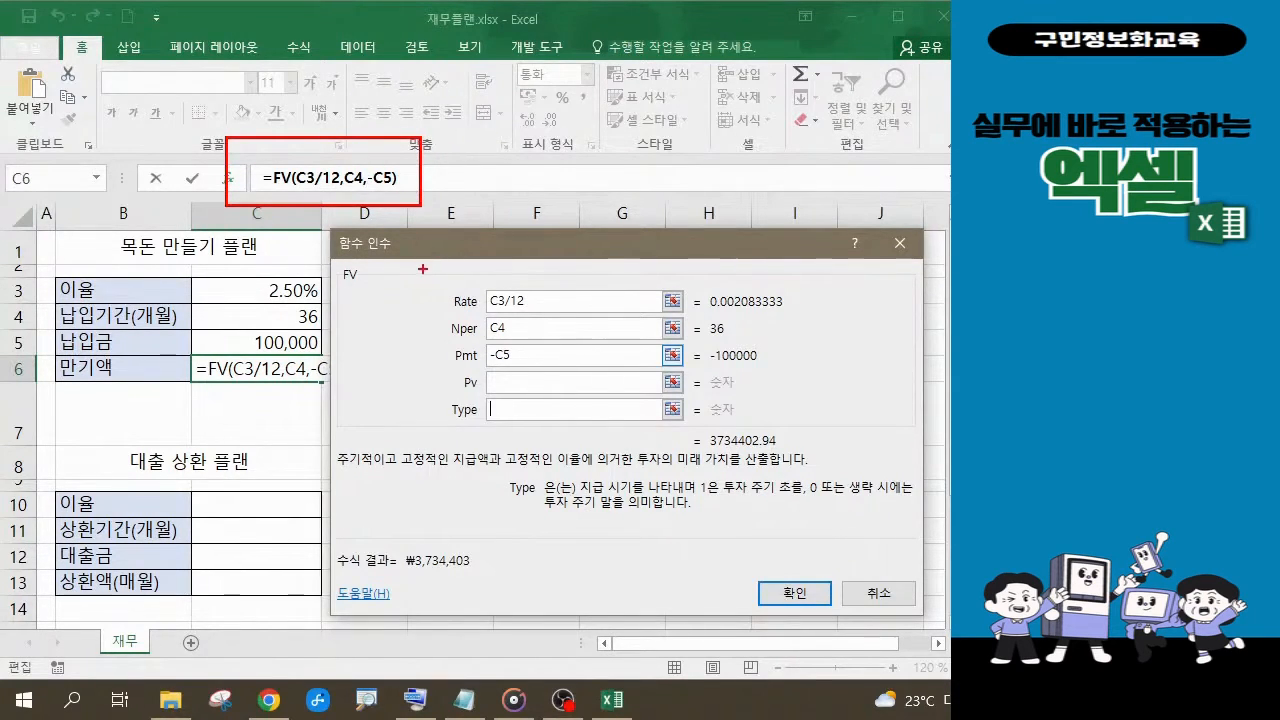
{"action": "mouse_move", "coordinate": [418, 268]}
{"action": "left_mouse_down"}
{"action": "mouse_move", "coordinate": [622, 350]}
{"action": "mouse_move", "coordinate": [652, 392]}
{"action": "mouse_move", "coordinate": [762, 424]}
{"action": "mouse_move", "coordinate": [794, 448]}
{"action": "left_mouse_up"}
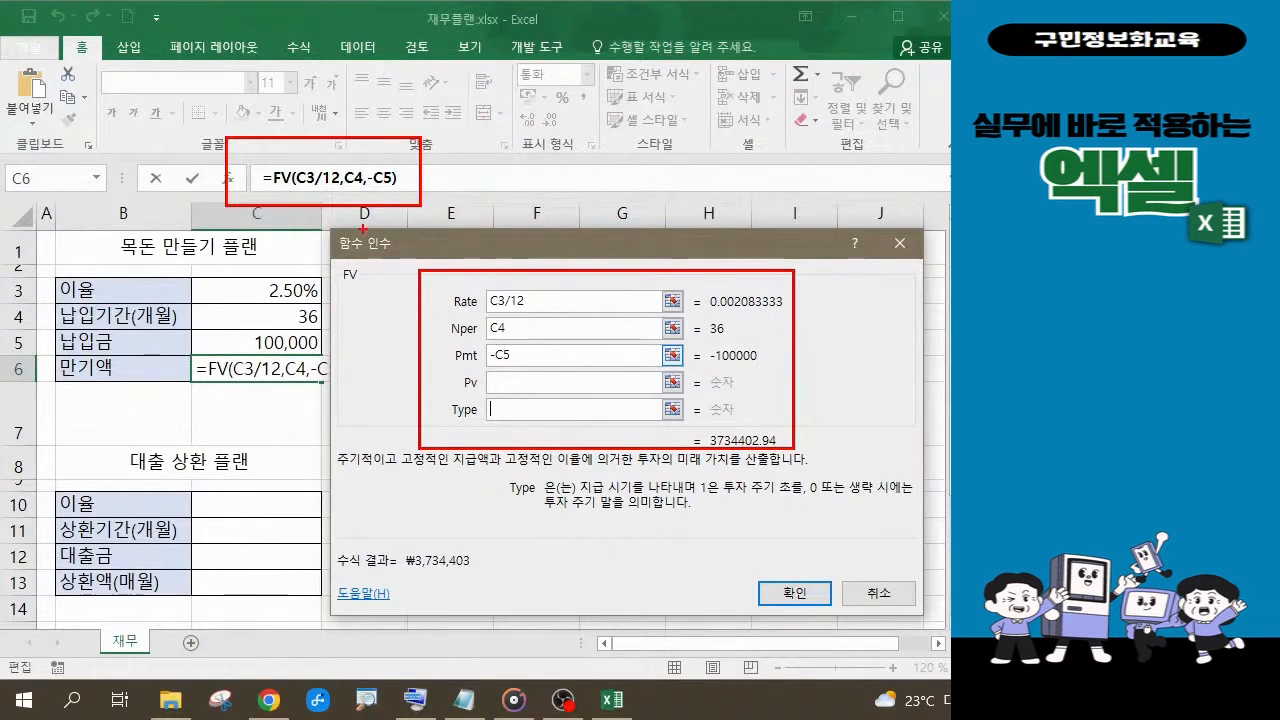
{"action": "left_click_drag", "start_coordinate": [362, 232], "coordinate": [404, 270]}
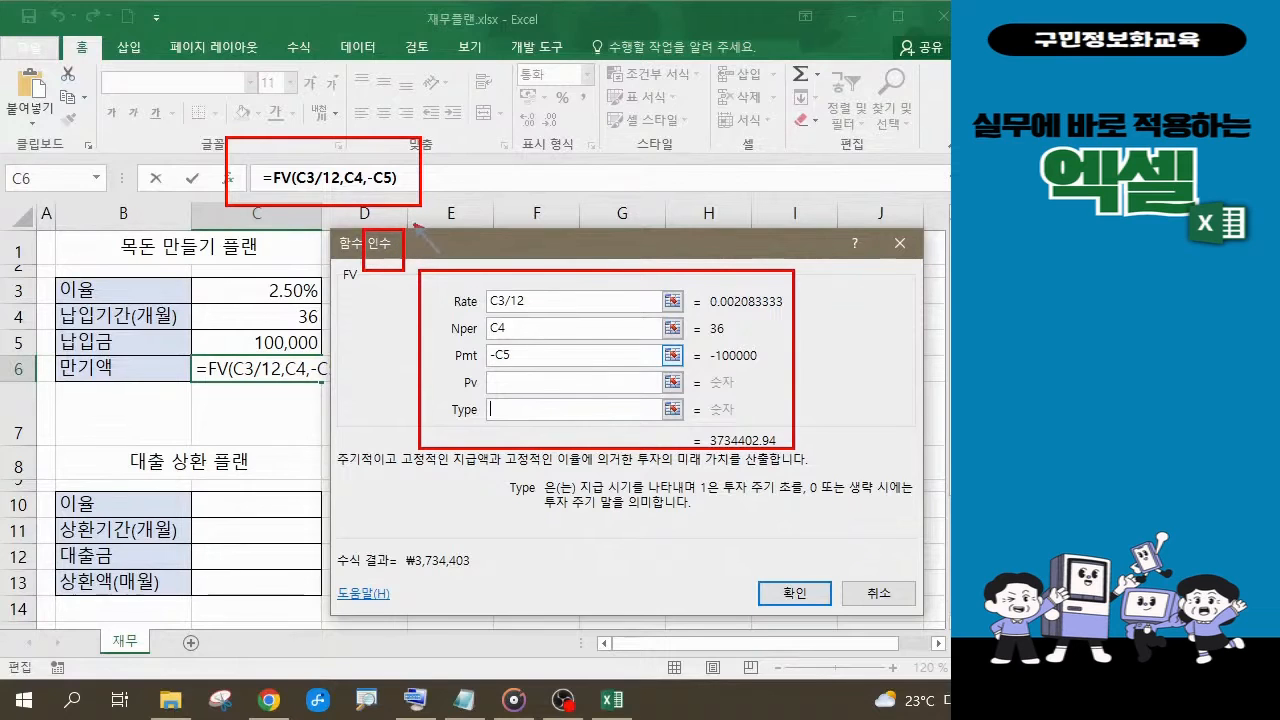
{"action": "mouse_move", "coordinate": [415, 225]}
{"action": "left_mouse_down"}
{"action": "mouse_move", "coordinate": [441, 254]}
{"action": "mouse_move", "coordinate": [470, 246]}
{"action": "left_mouse_up"}
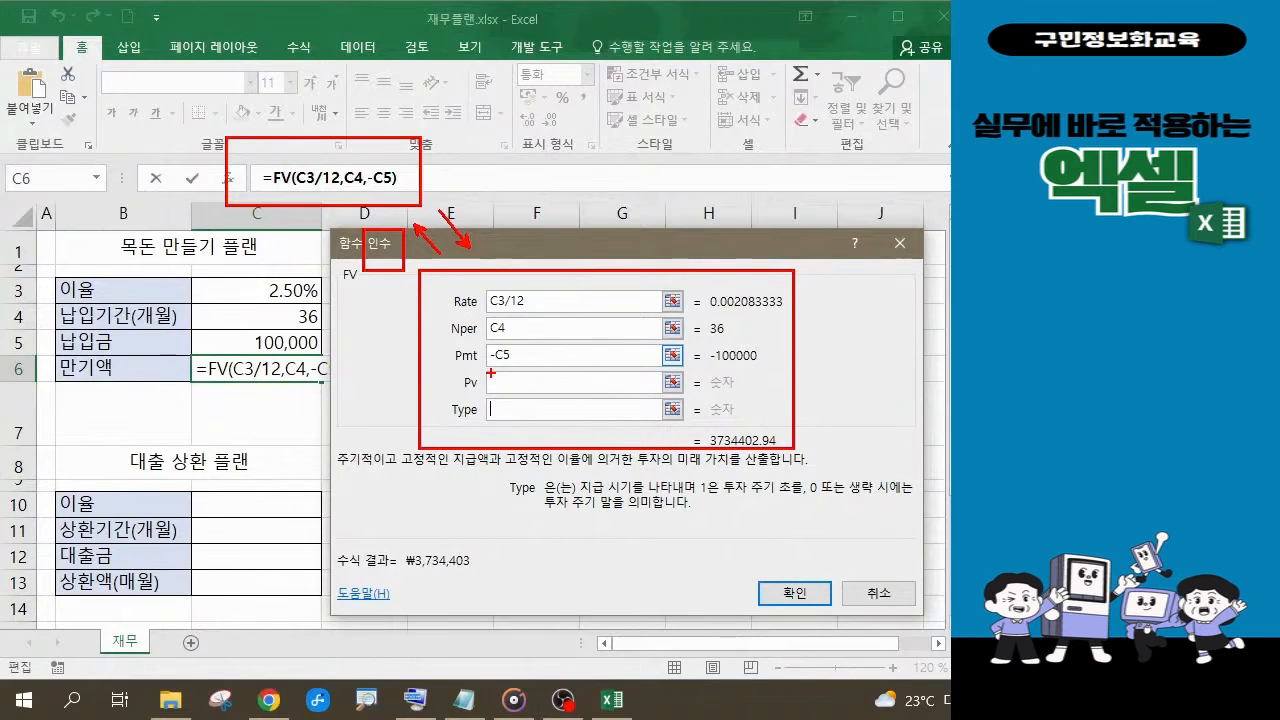
{"action": "mouse_move", "coordinate": [838, 616]}
{"action": "left_mouse_down"}
{"action": "mouse_move", "coordinate": [795, 624]}
{"action": "mouse_move", "coordinate": [760, 545]}
{"action": "mouse_move", "coordinate": [814, 558]}
{"action": "mouse_move", "coordinate": [806, 608]}
{"action": "left_mouse_up"}
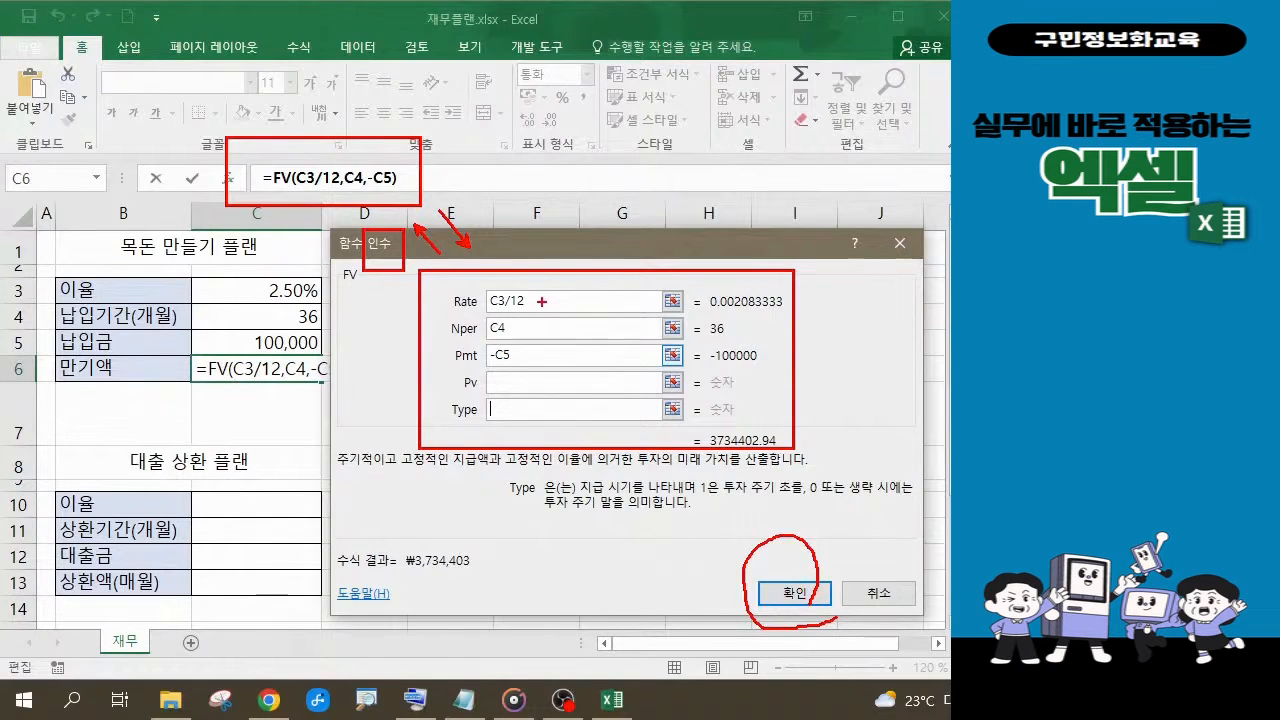
{"action": "left_click_drag", "start_coordinate": [541, 303], "coordinate": [553, 295]}
{"action": "mouse_move", "coordinate": [529, 352]}
{"action": "left_mouse_down"}
{"action": "mouse_move", "coordinate": [542, 366]}
{"action": "mouse_move", "coordinate": [477, 352]}
{"action": "mouse_move", "coordinate": [498, 358]}
{"action": "left_mouse_up"}
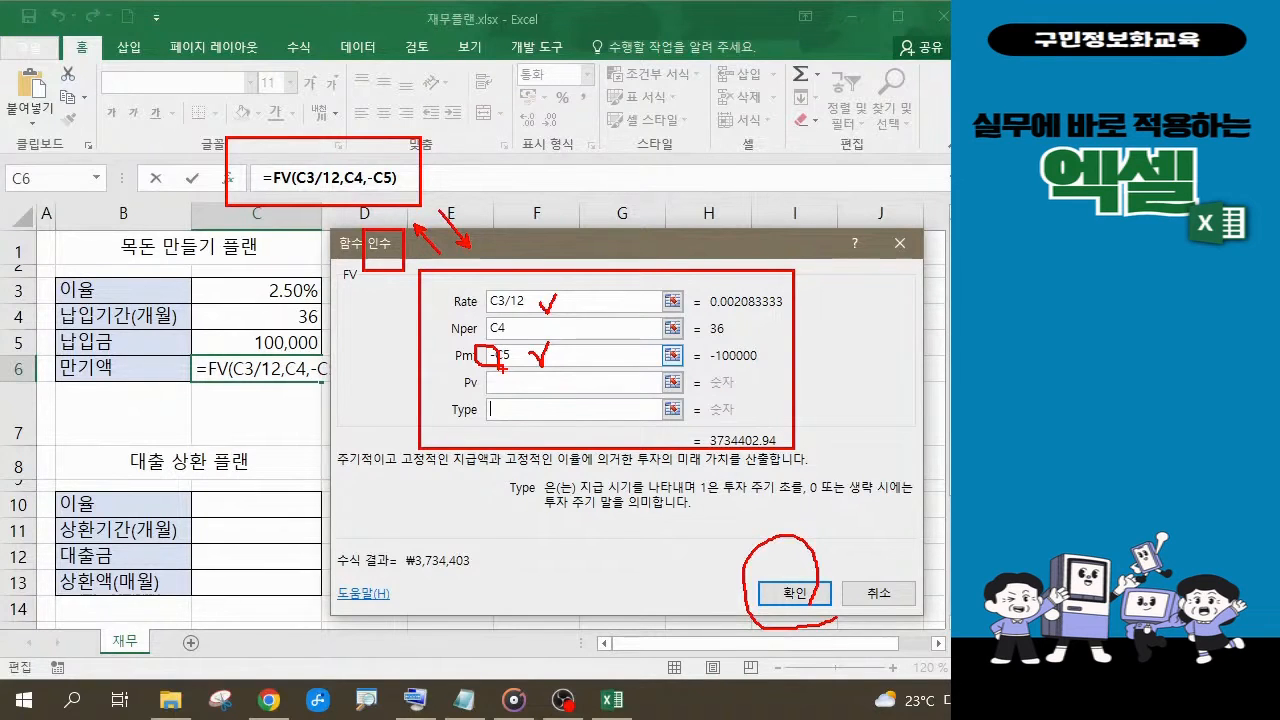
{"action": "key", "text": "Escape"}
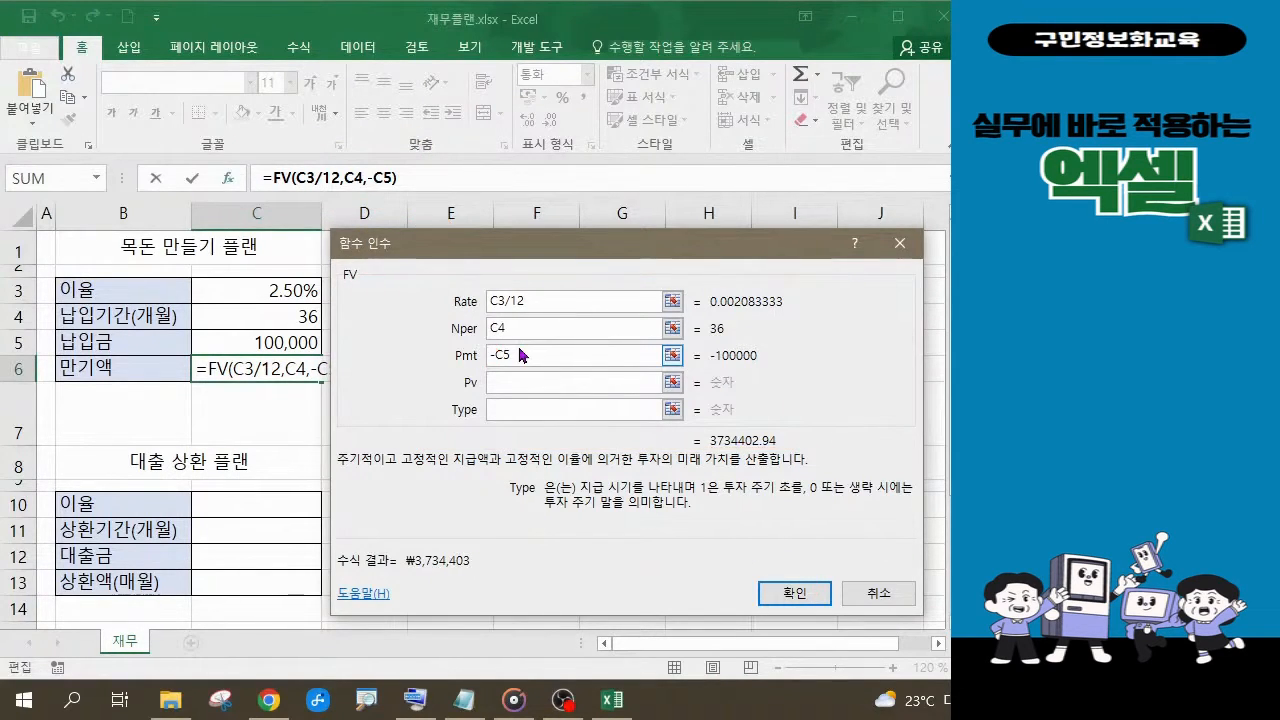
{"action": "left_click", "coordinate": [796, 594]}
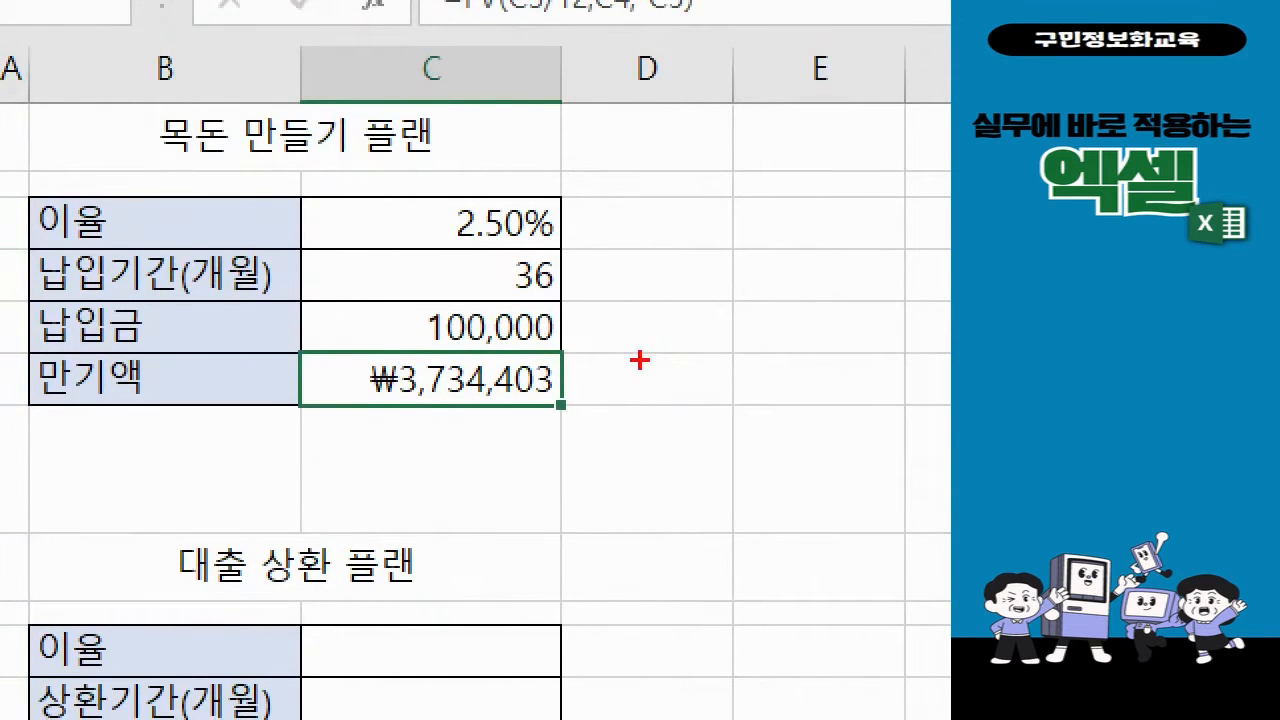
Handwrite 360 beside the 납입금 row and +13 below the 만기액 amount in red, and clear the annotations.
{"action": "mouse_move", "coordinate": [582, 332]}
{"action": "left_mouse_down"}
{"action": "mouse_move", "coordinate": [598, 327]}
{"action": "mouse_move", "coordinate": [620, 377]}
{"action": "left_mouse_up"}
{"action": "mouse_move", "coordinate": [646, 306]}
{"action": "left_mouse_down"}
{"action": "mouse_move", "coordinate": [644, 336]}
{"action": "mouse_move", "coordinate": [672, 354]}
{"action": "mouse_move", "coordinate": [663, 333]}
{"action": "mouse_move", "coordinate": [650, 343]}
{"action": "left_mouse_up"}
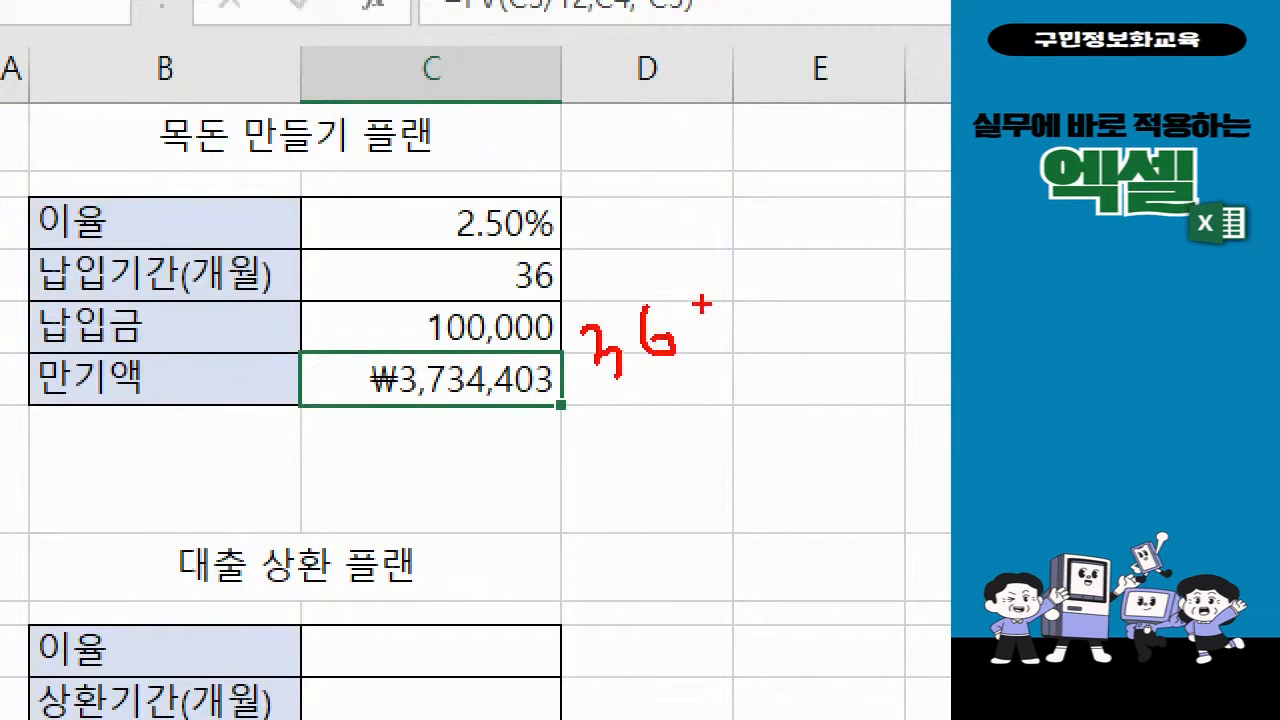
{"action": "mouse_move", "coordinate": [710, 300]}
{"action": "left_mouse_down"}
{"action": "mouse_move", "coordinate": [712, 328]}
{"action": "mouse_move", "coordinate": [714, 302]}
{"action": "left_mouse_up"}
{"action": "left_click_drag", "start_coordinate": [441, 416], "coordinate": [442, 484]}
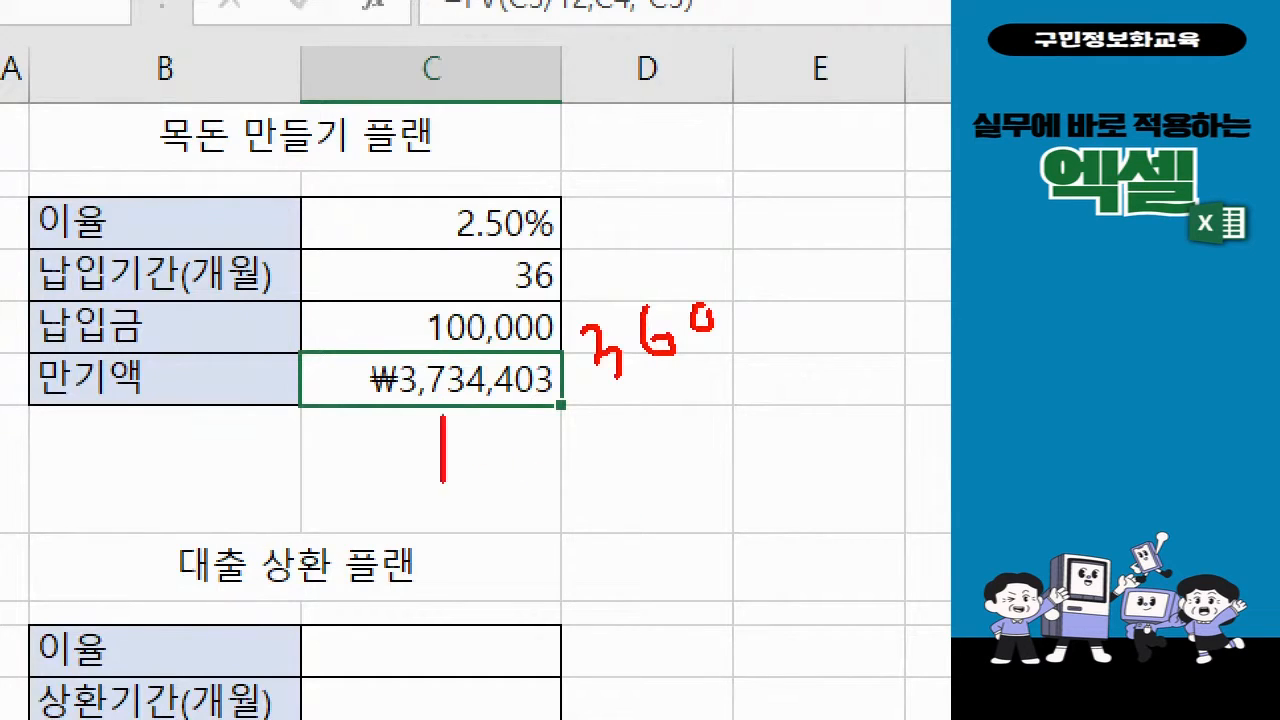
{"action": "mouse_move", "coordinate": [489, 428]}
{"action": "left_mouse_down"}
{"action": "mouse_move", "coordinate": [510, 485]}
{"action": "mouse_move", "coordinate": [488, 504]}
{"action": "left_mouse_up"}
{"action": "mouse_move", "coordinate": [372, 442]}
{"action": "left_mouse_down"}
{"action": "mouse_move", "coordinate": [410, 440]}
{"action": "mouse_move", "coordinate": [388, 470]}
{"action": "left_mouse_up"}
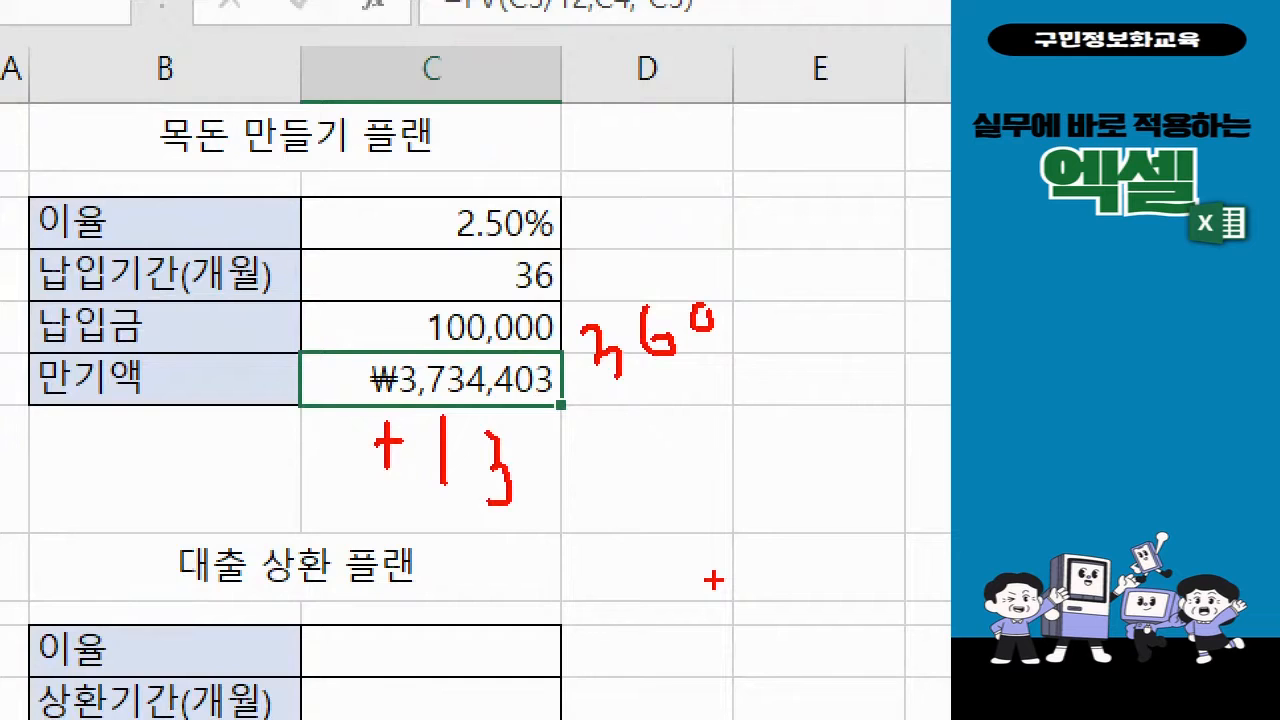
{"action": "key", "text": "Escape"}
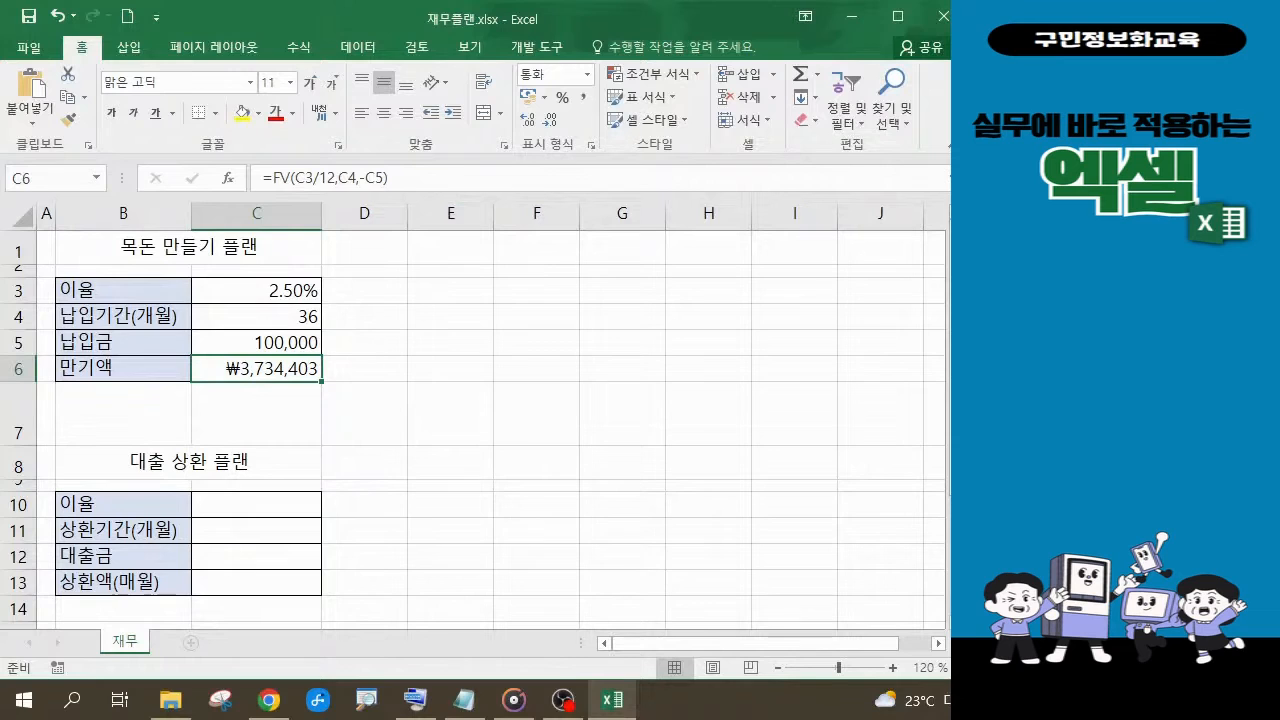
Review the formula =FV(C3/12,C4,-C5) behind the 만기액 in C6, leaving it as it is.
{"action": "left_click", "coordinate": [403, 178]}
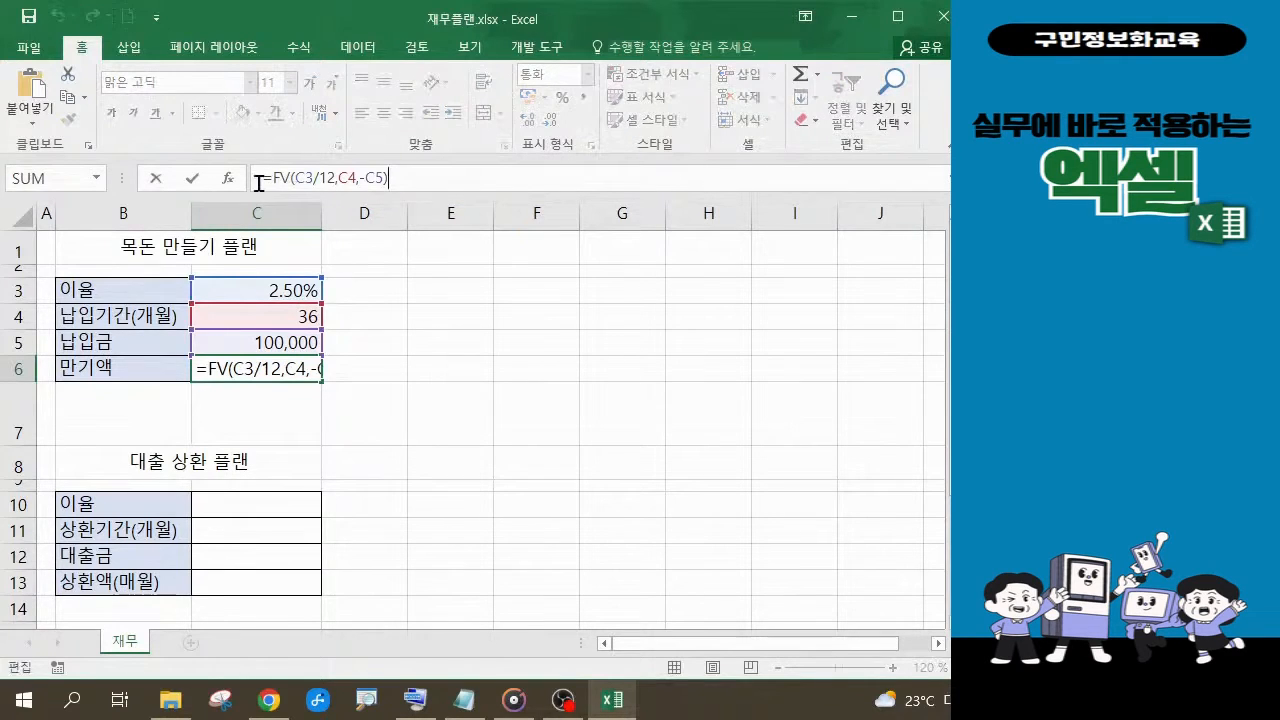
{"action": "left_click_drag", "start_coordinate": [258, 182], "coordinate": [395, 184]}
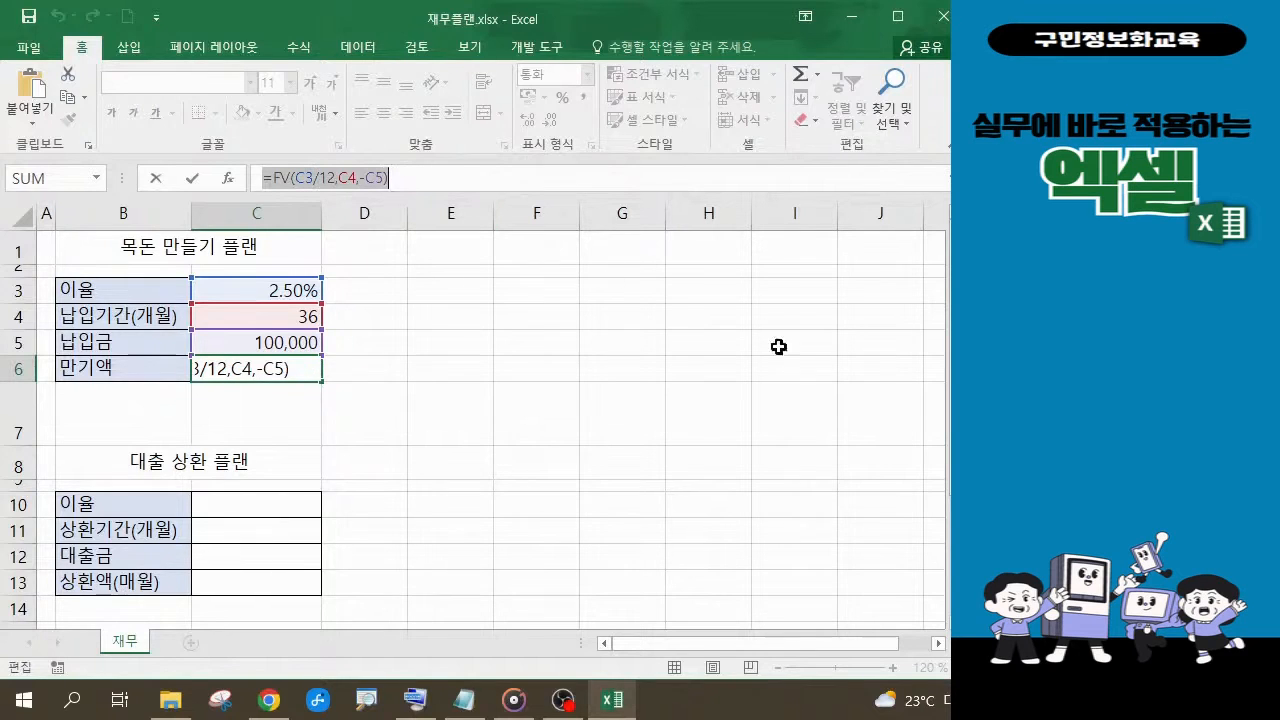
{"action": "key", "text": "alt+Tab"}
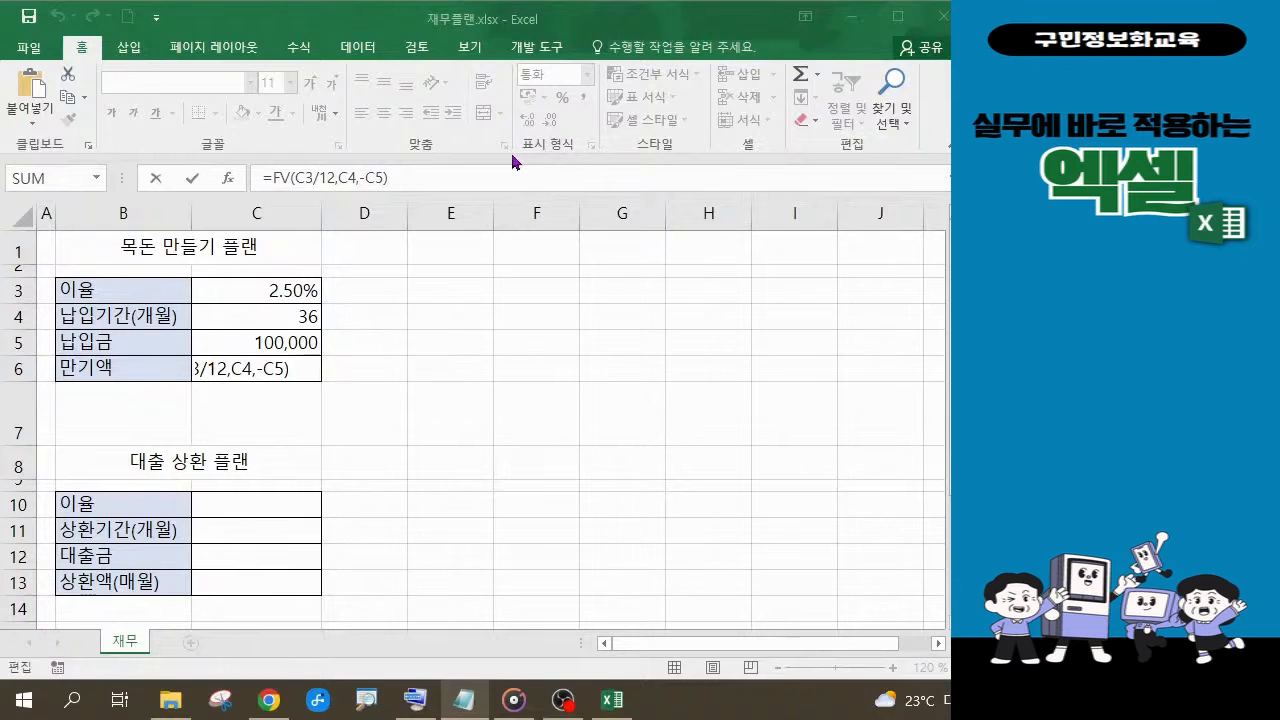
{"action": "left_click", "coordinate": [410, 178]}
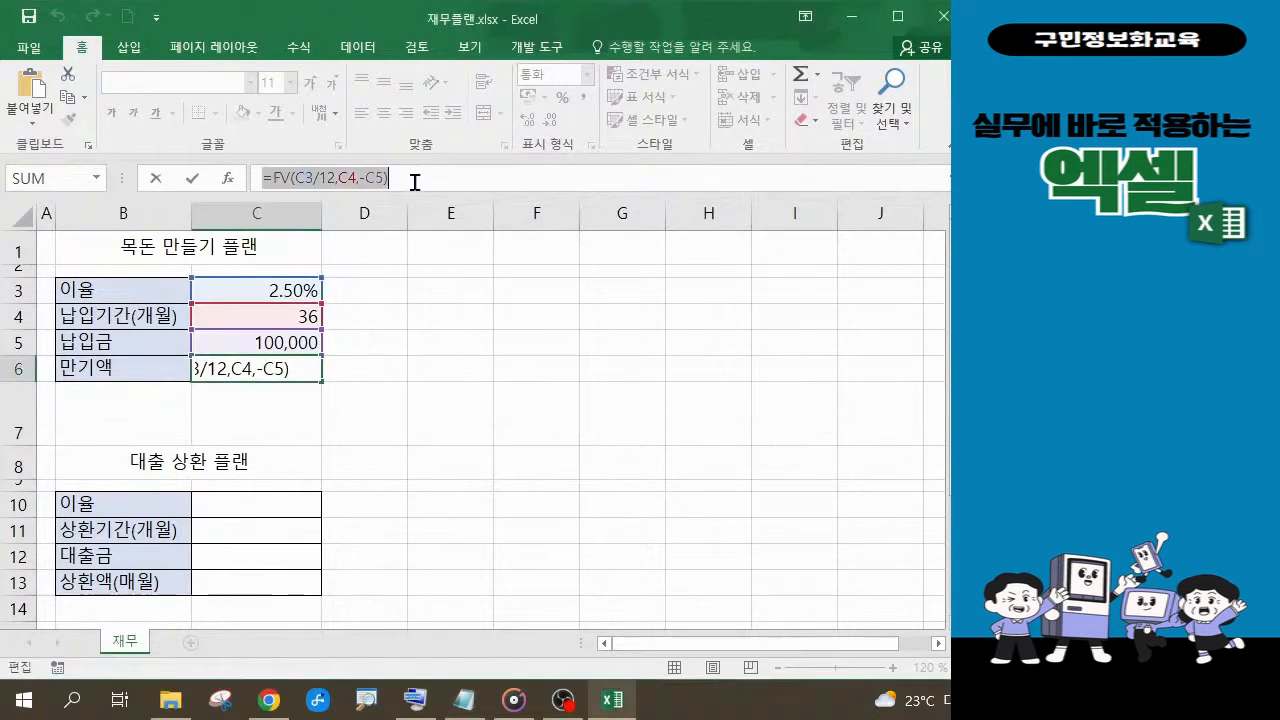
{"action": "left_click", "coordinate": [416, 181]}
{"action": "key", "text": "Return"}
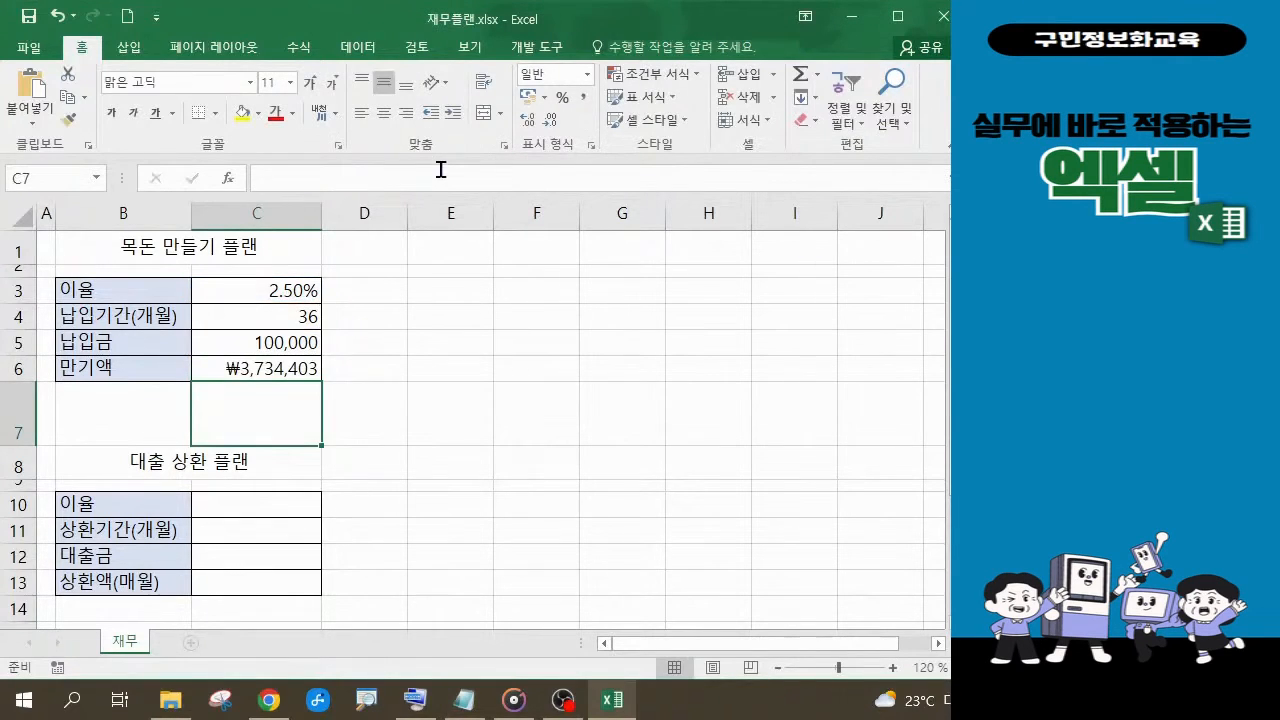
{"action": "key", "text": "alt+Tab"}
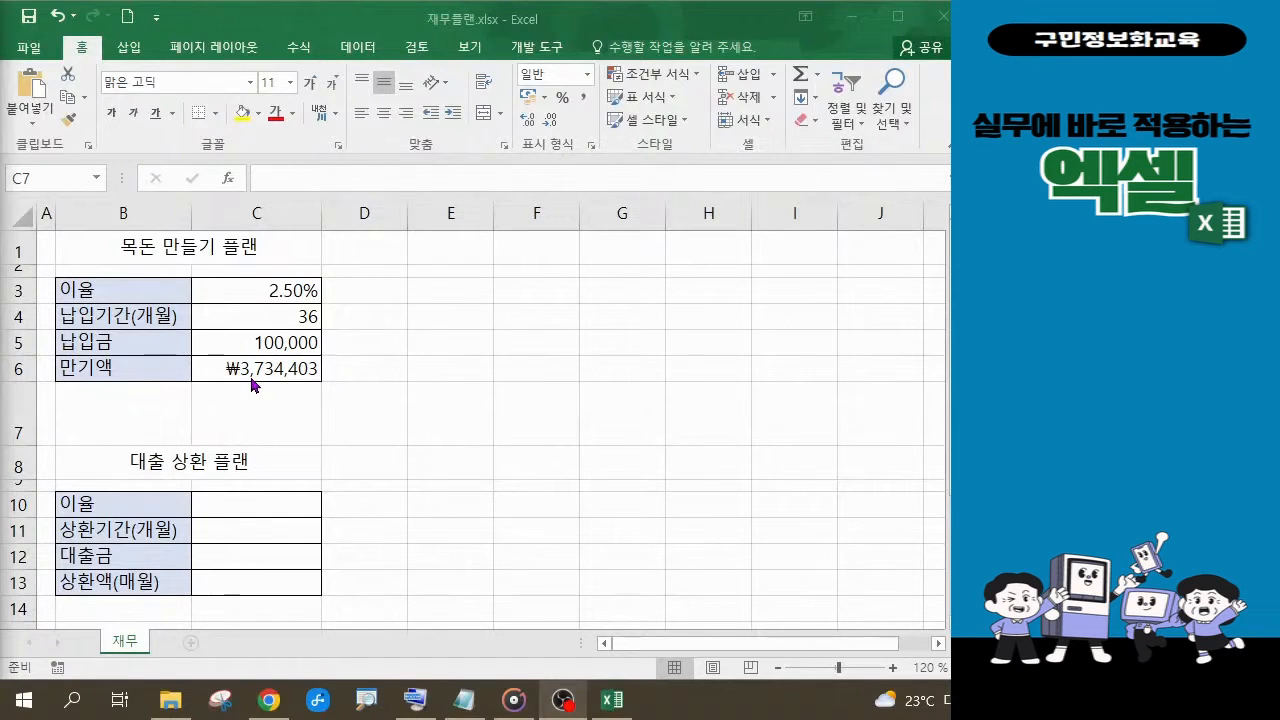
Set the savings plan's inputs to an 이율 of 3%, a 납입기간 of 24 months and a 납입금 of 50,000.
{"action": "left_click", "coordinate": [268, 290]}
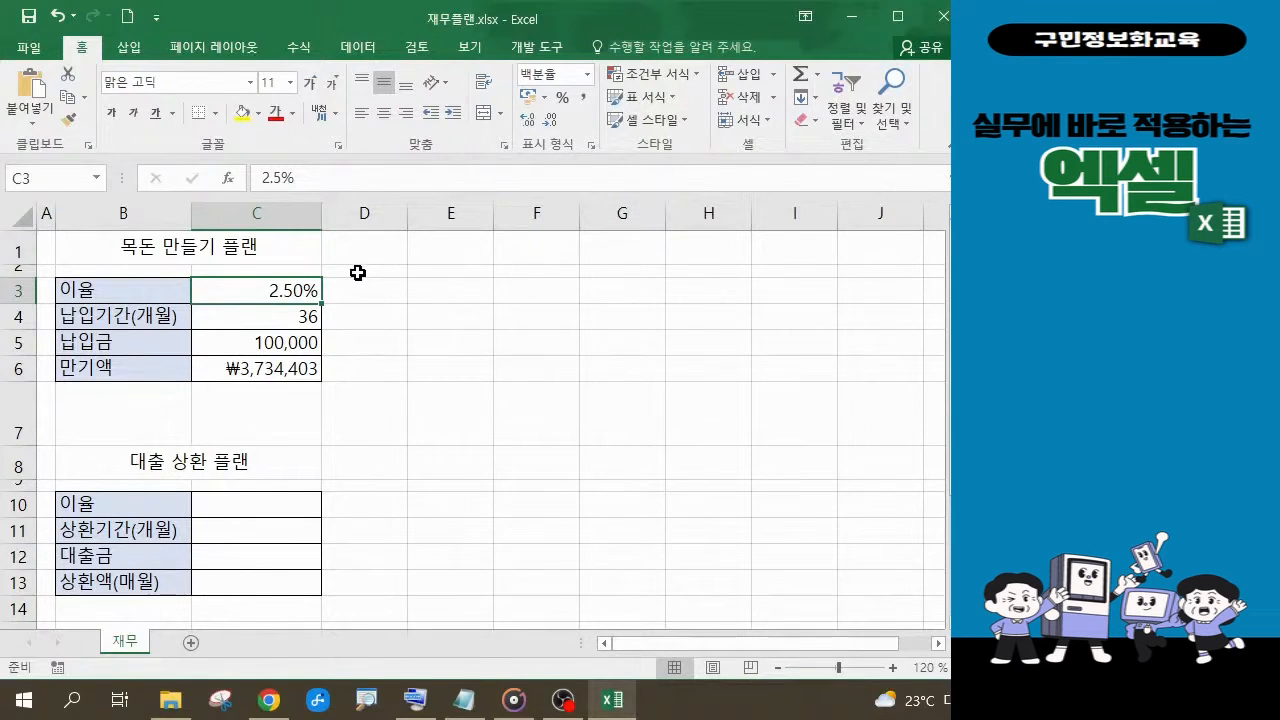
{"action": "type", "text": "3"}
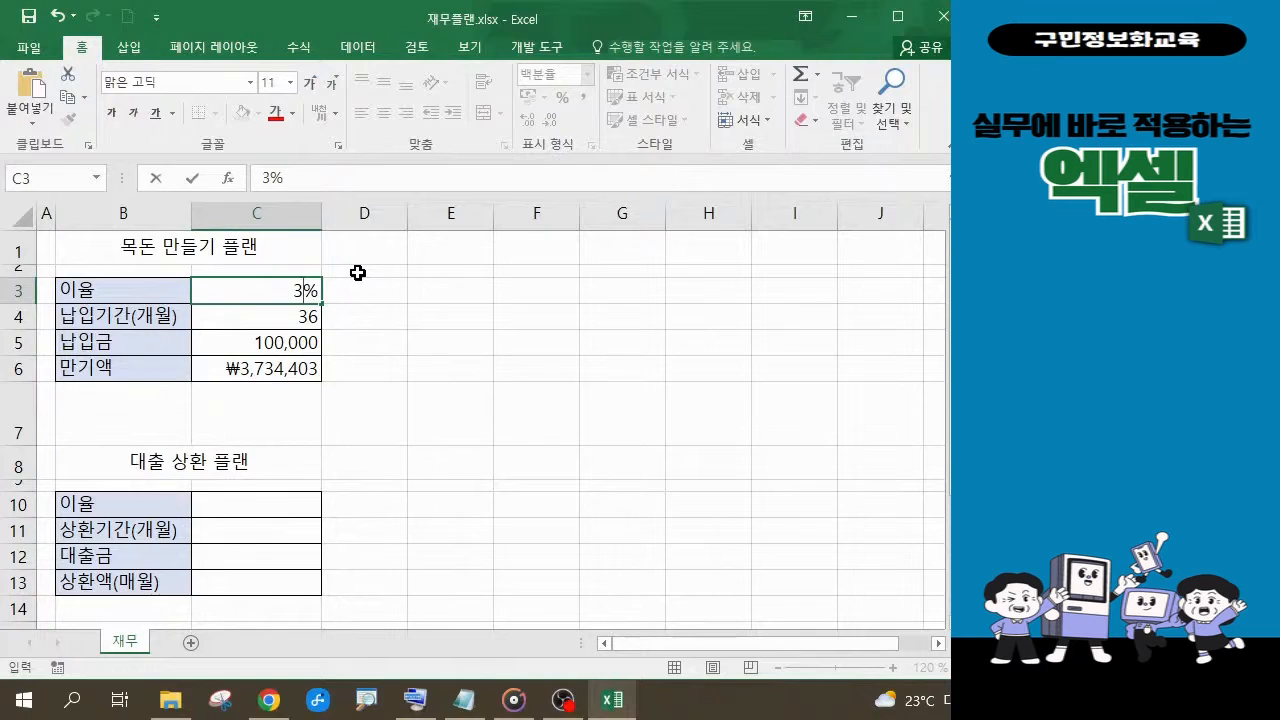
{"action": "key", "text": "Return"}
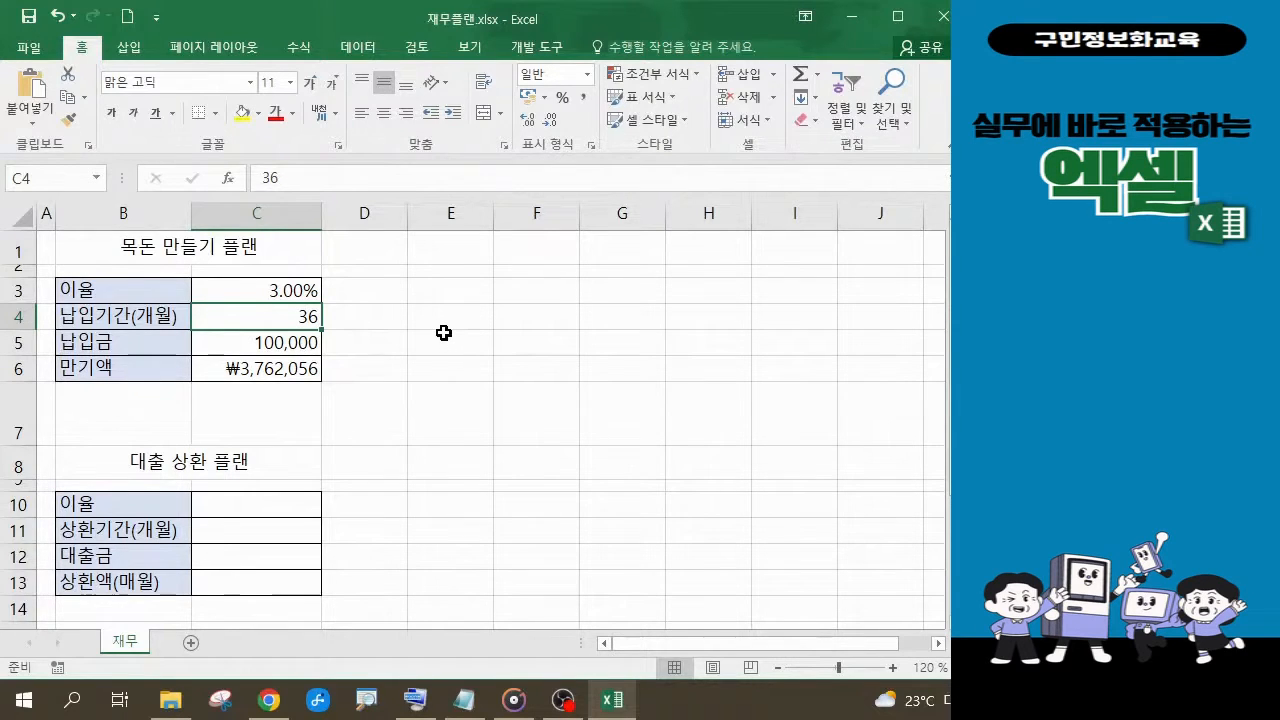
{"action": "type", "text": "24"}
{"action": "key", "text": "Return"}
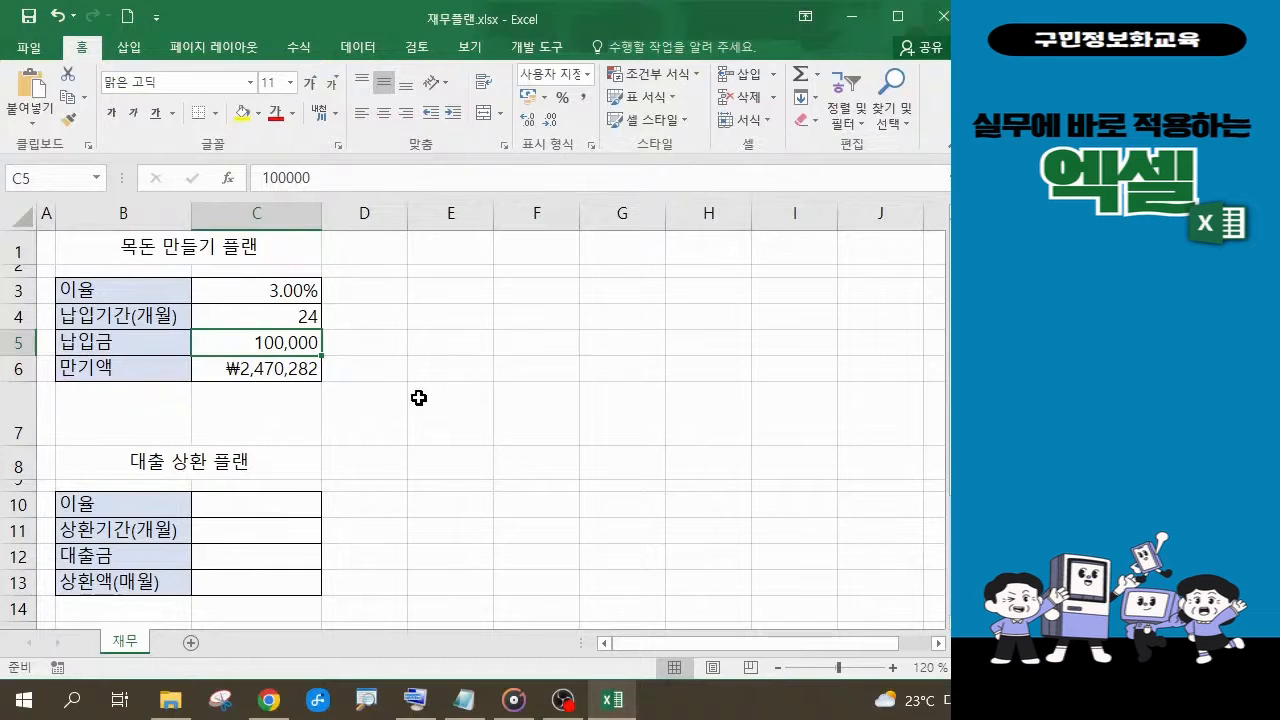
{"action": "type", "text": "50000"}
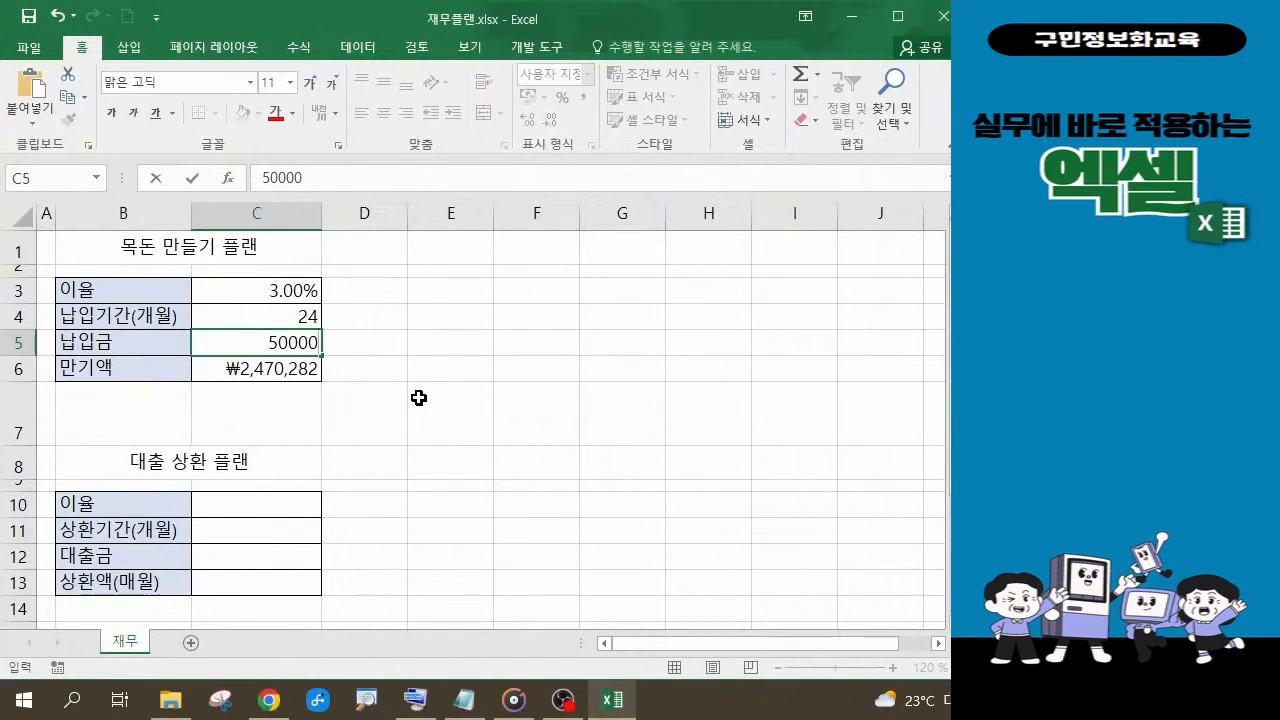
{"action": "key", "text": "Return"}
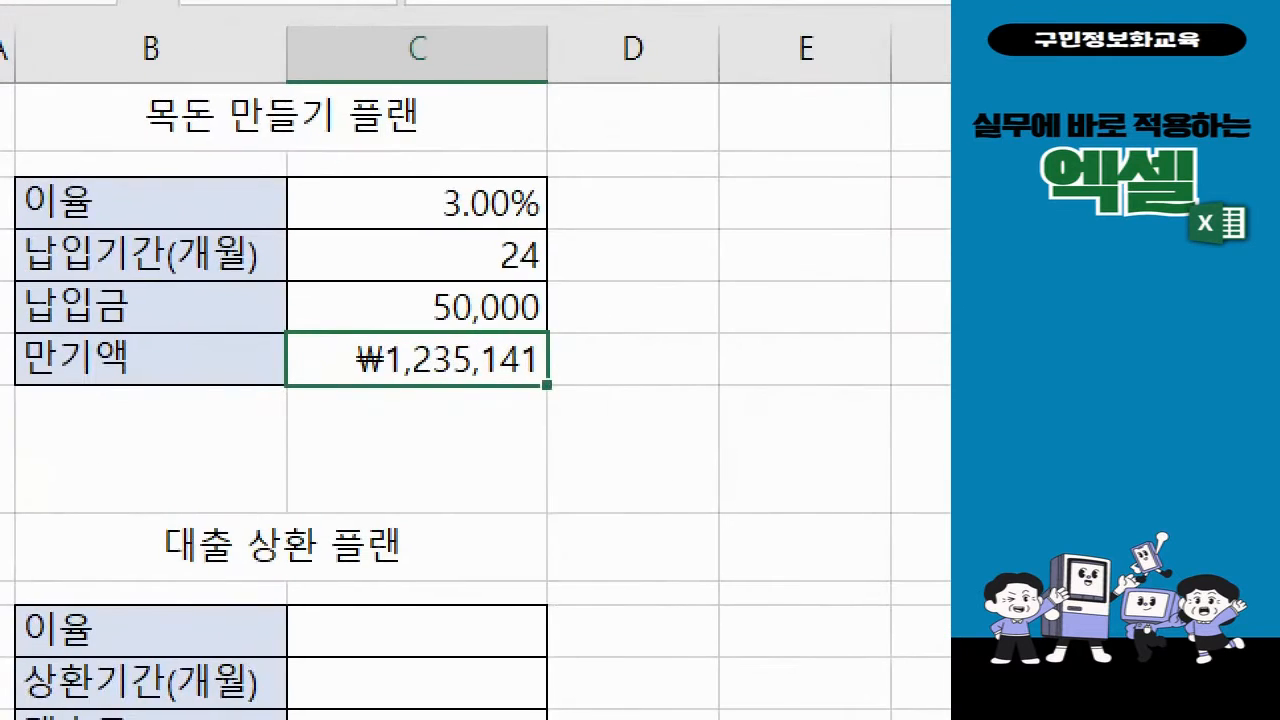
{"action": "mouse_move", "coordinate": [332, 158]}
{"action": "left_mouse_down"}
{"action": "mouse_move", "coordinate": [520, 283]}
{"action": "mouse_move", "coordinate": [566, 333]}
{"action": "left_mouse_up"}
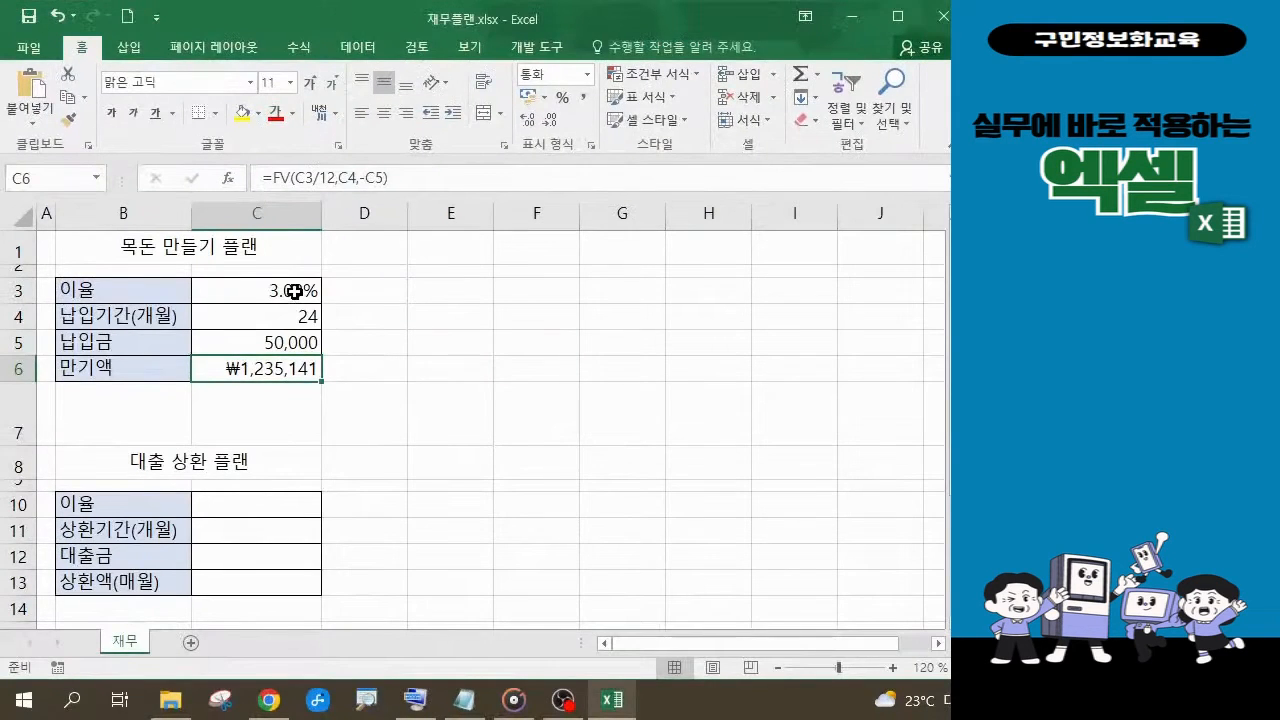
Change the savings plan's inputs to an 이율 of 2%, a 납입기간 of 36 months and a 납입금 of 150,000.
{"action": "left_click", "coordinate": [493, 202]}
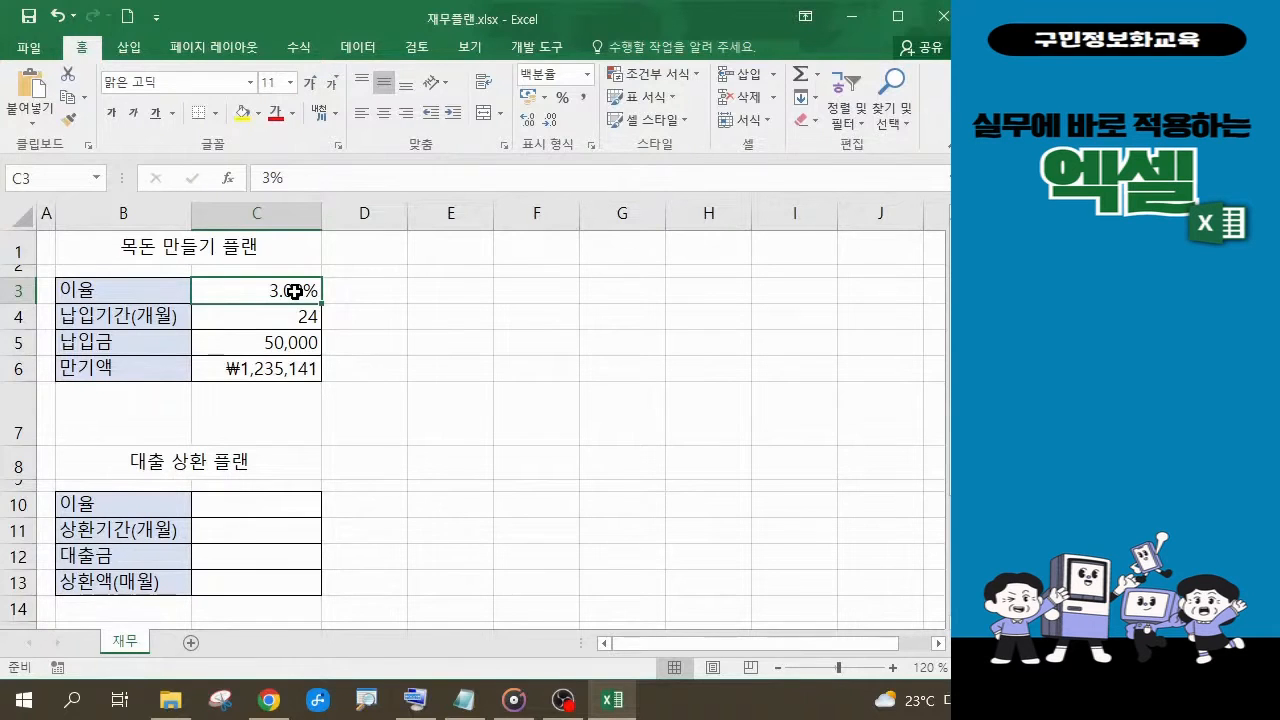
{"action": "type", "text": "2"}
{"action": "key", "text": "Return"}
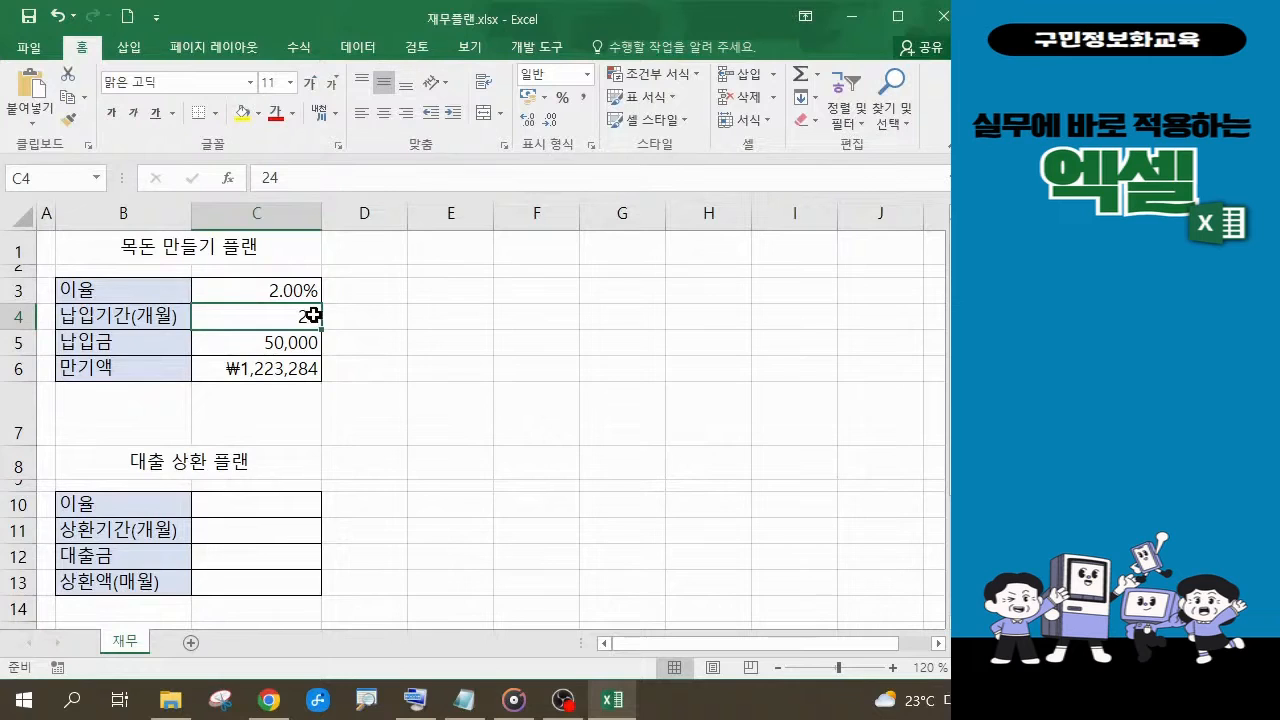
{"action": "type", "text": "36"}
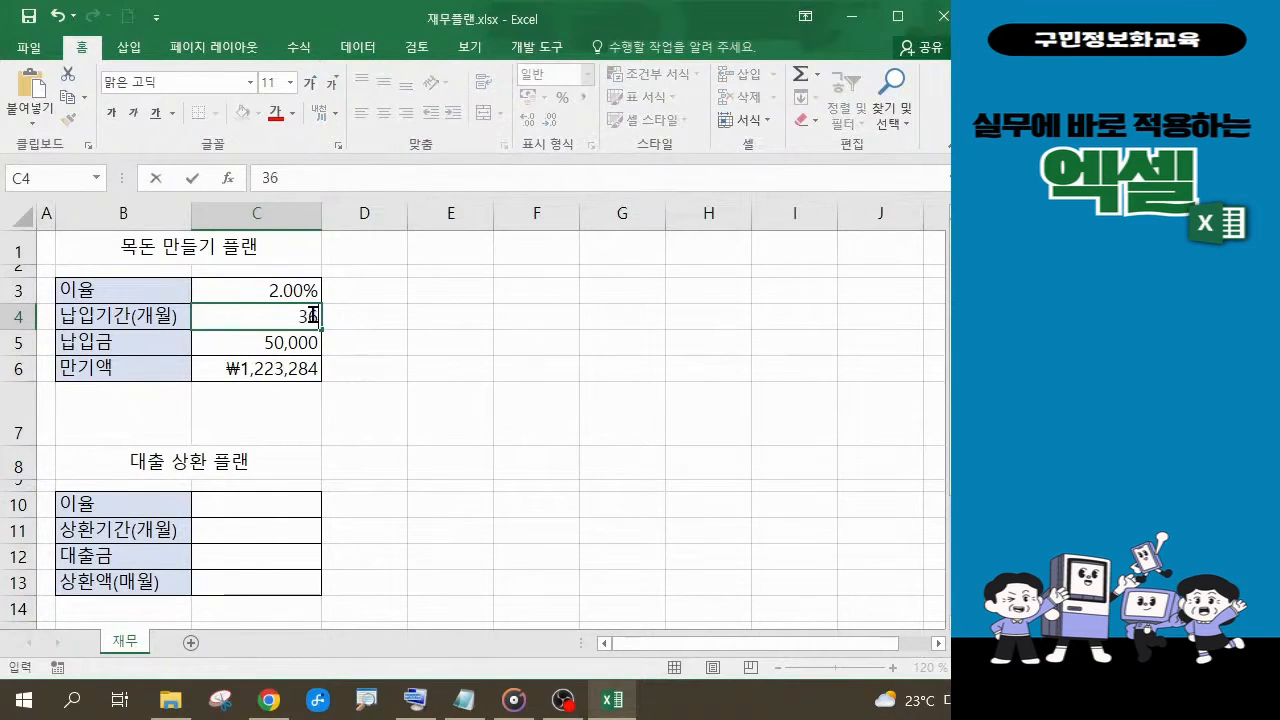
{"action": "key", "text": "Return"}
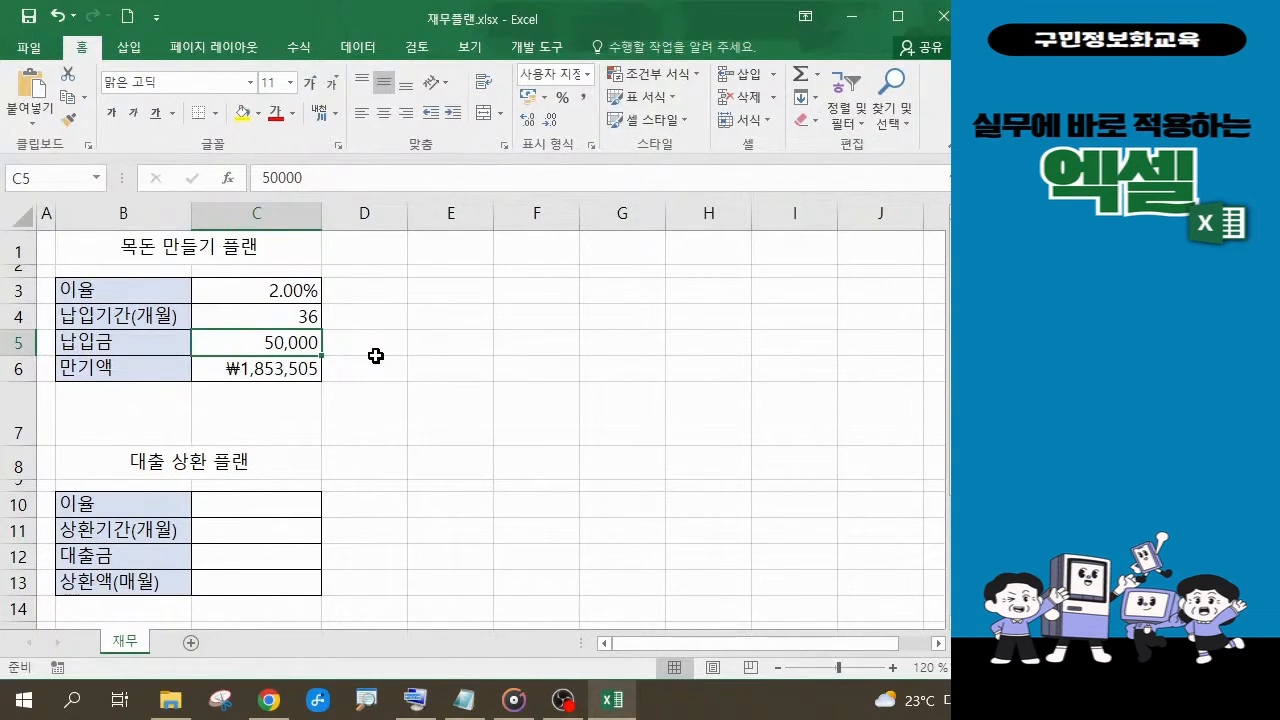
{"action": "double_click", "coordinate": [259, 341]}
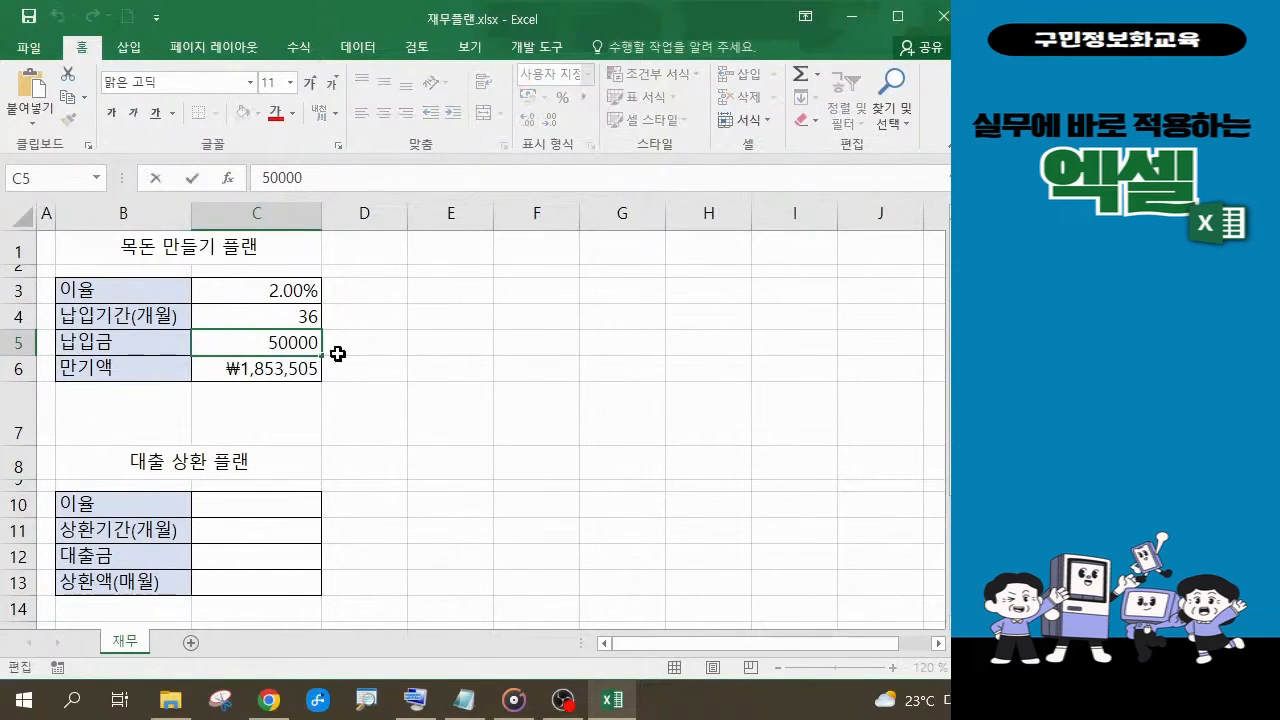
{"action": "type", "text": "1"}
{"action": "key", "text": "Return"}
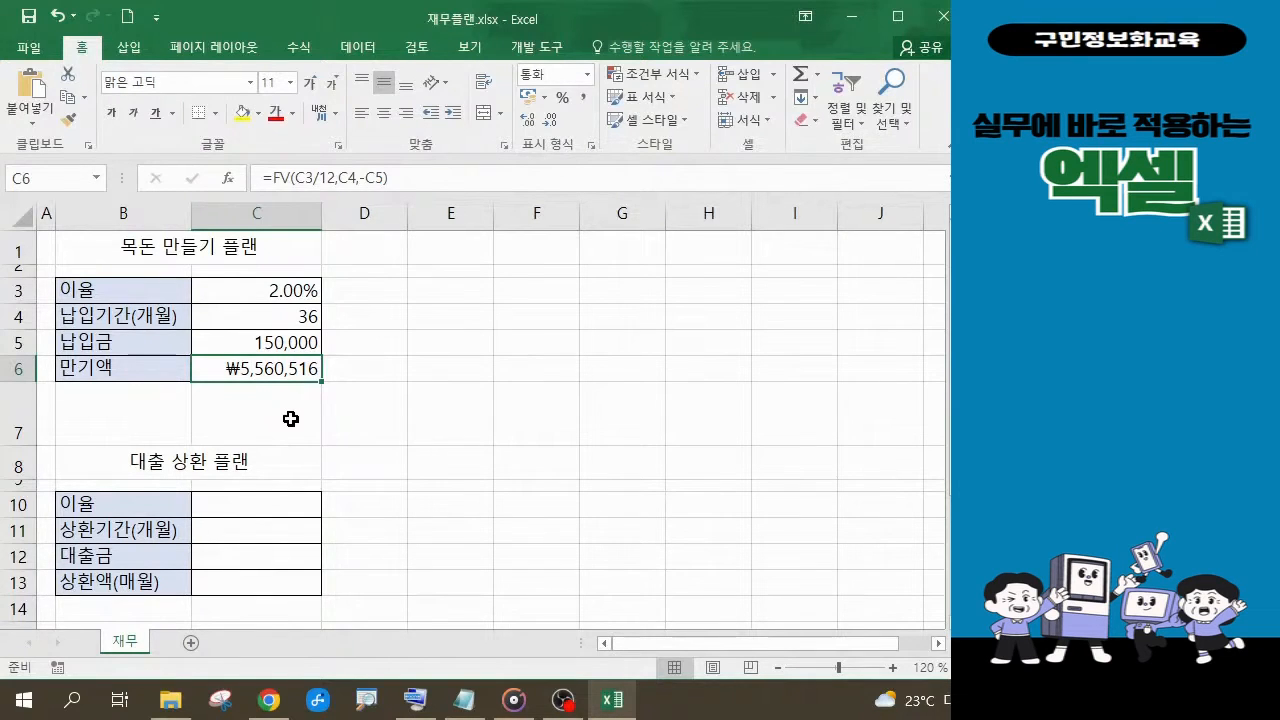
Raise the savings plan's 이율 in C3 to 3% and highlight the input cells C3:C5.
{"action": "left_click", "coordinate": [288, 290]}
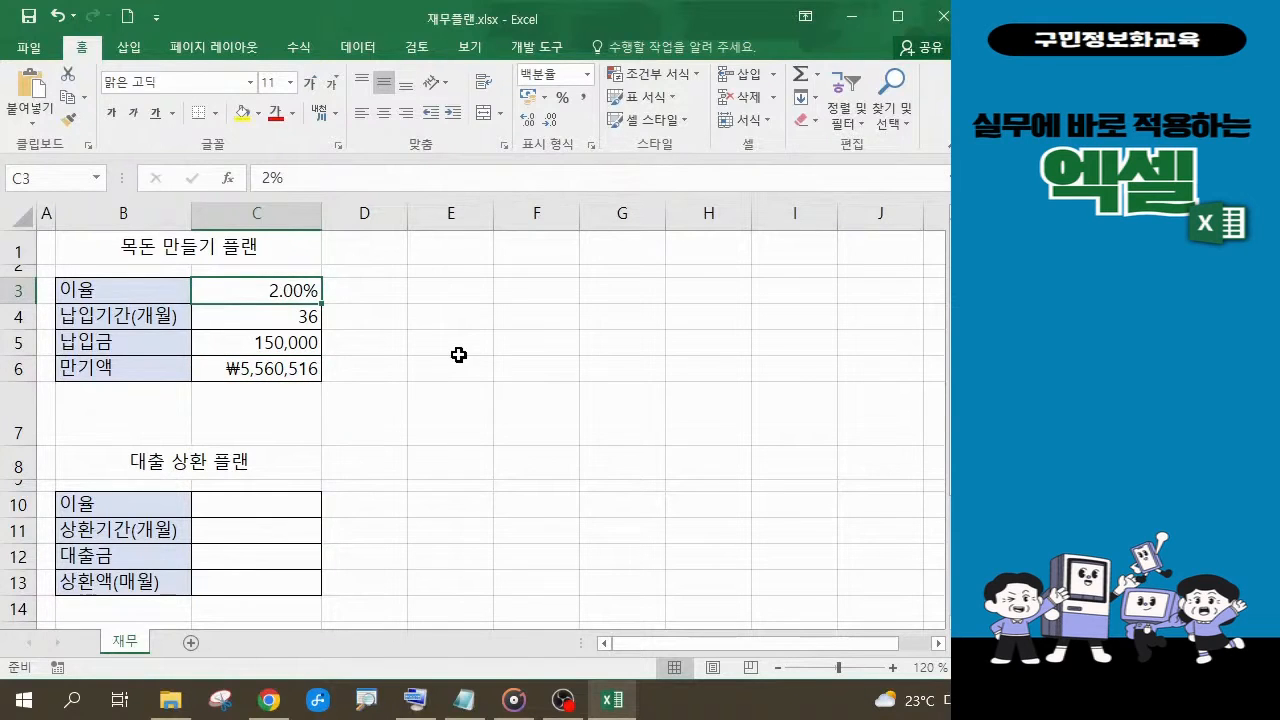
{"action": "type", "text": "3%"}
{"action": "key", "text": "Return"}
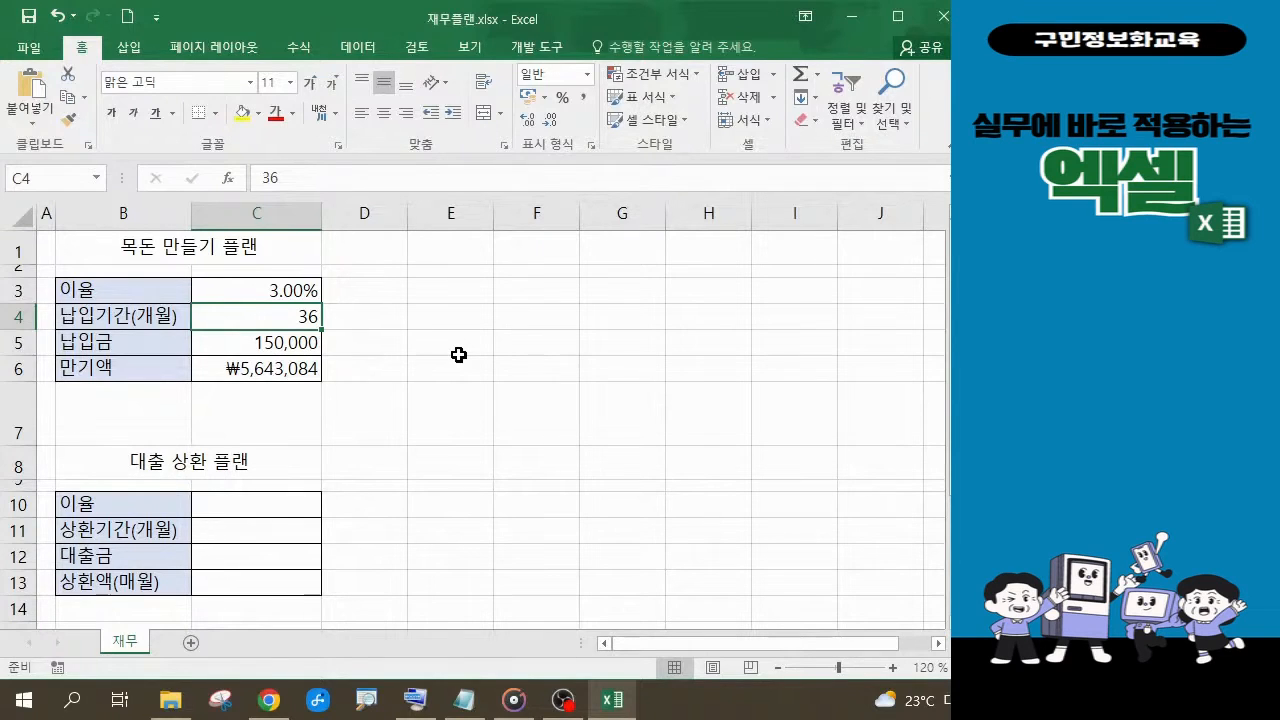
{"action": "left_click", "coordinate": [390, 388]}
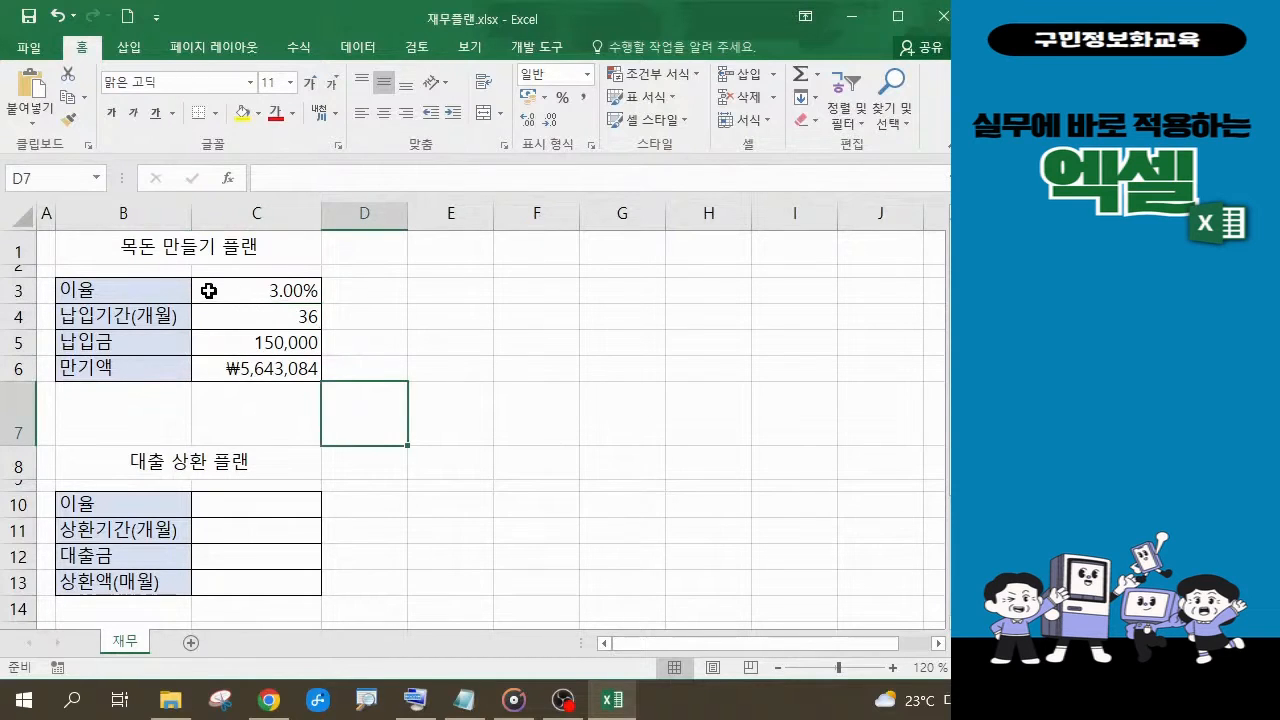
{"action": "left_click_drag", "start_coordinate": [224, 292], "coordinate": [234, 334]}
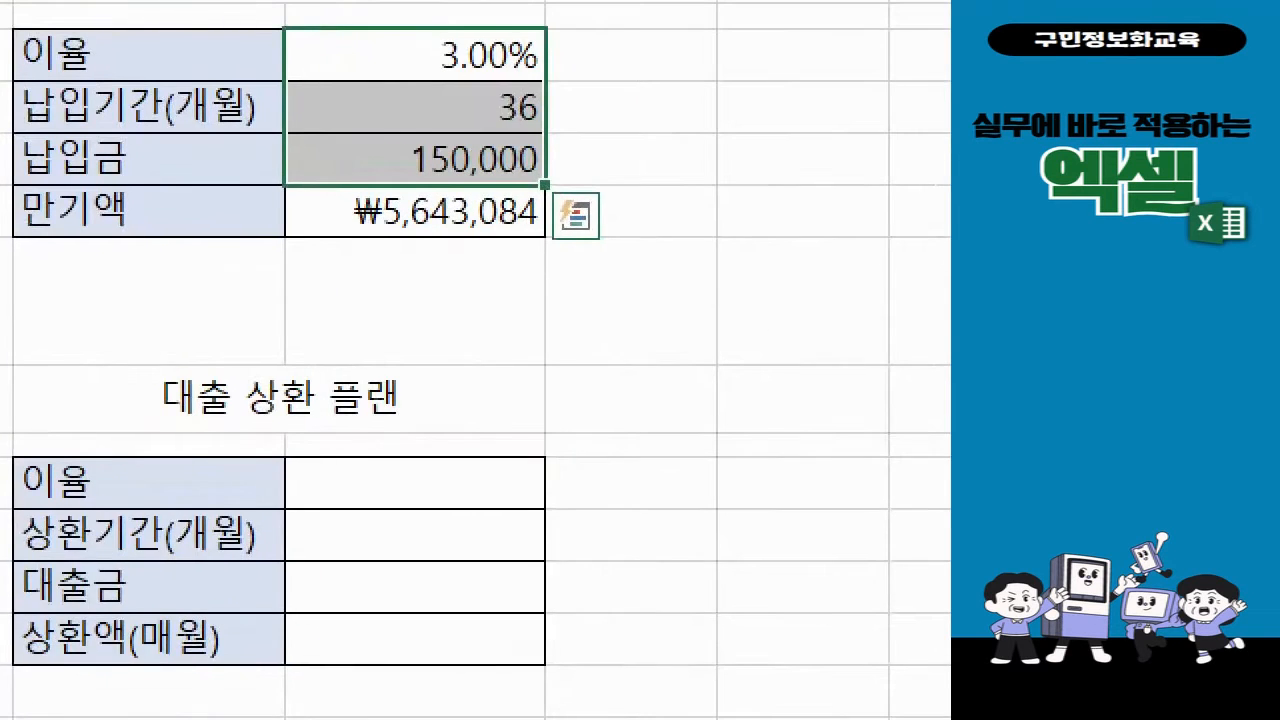
{"action": "mouse_move", "coordinate": [246, 134]}
{"action": "left_mouse_down"}
{"action": "mouse_move", "coordinate": [457, 243]}
{"action": "mouse_move", "coordinate": [560, 320]}
{"action": "left_mouse_up"}
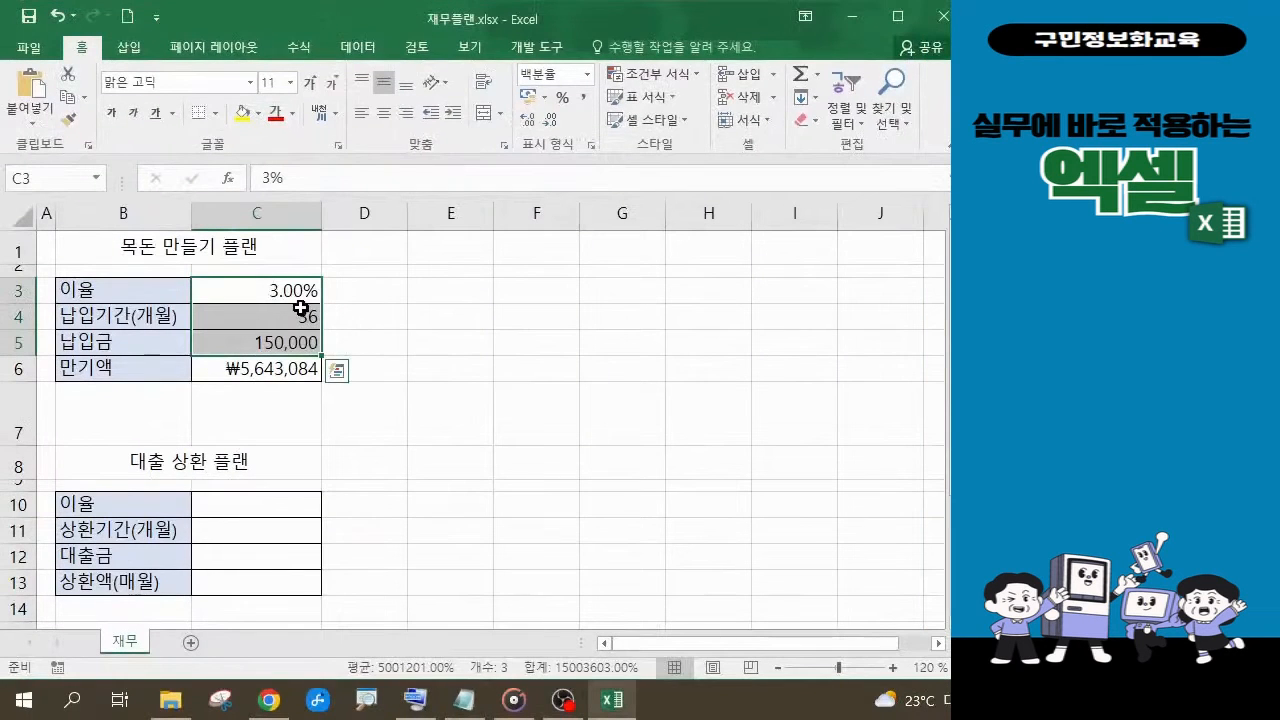
Enter a 2.5% 이율, a 24-month 납입기간 and a 70,000 납입금 in the savings plan.
{"action": "left_click", "coordinate": [513, 199]}
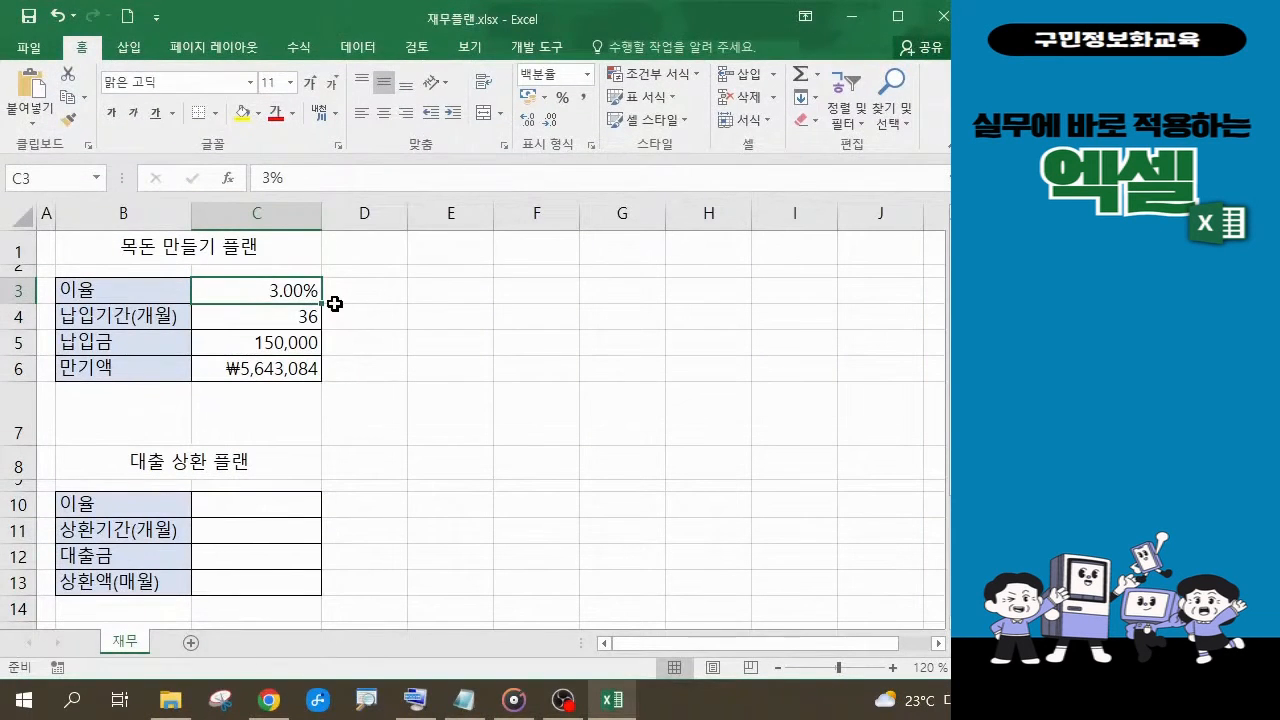
{"action": "type", "text": "2.5"}
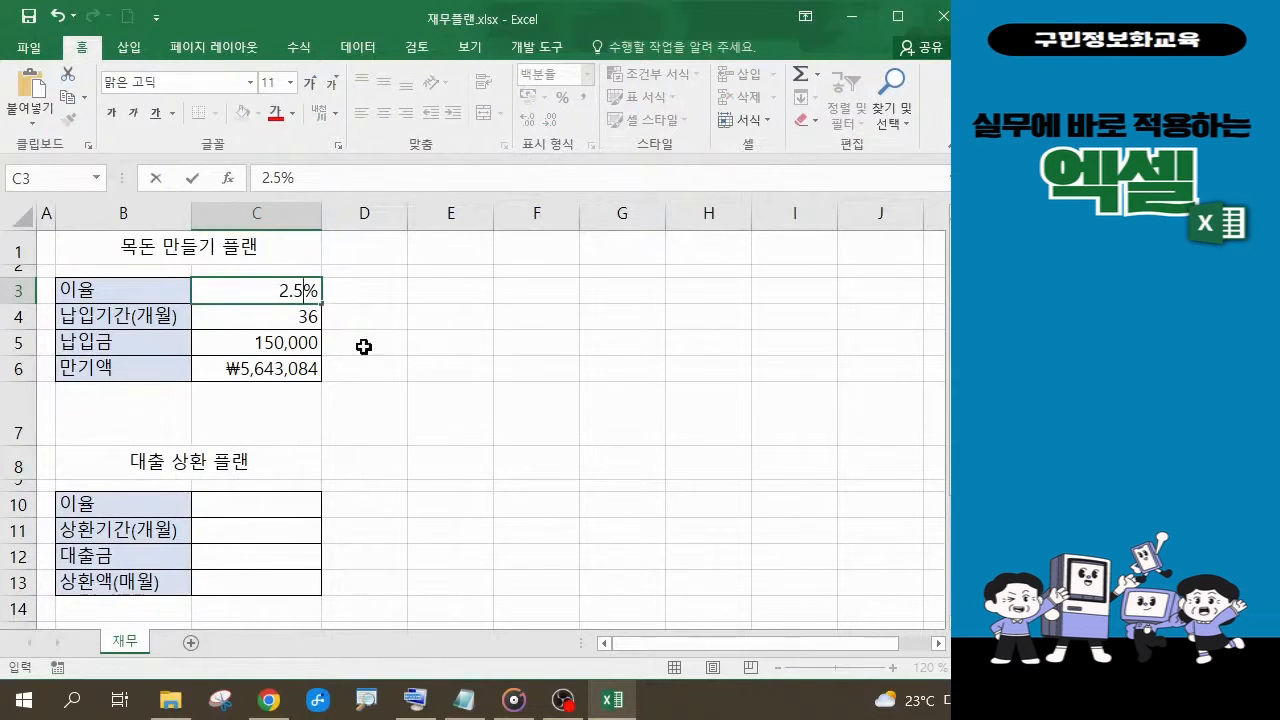
{"action": "left_click", "coordinate": [310, 326]}
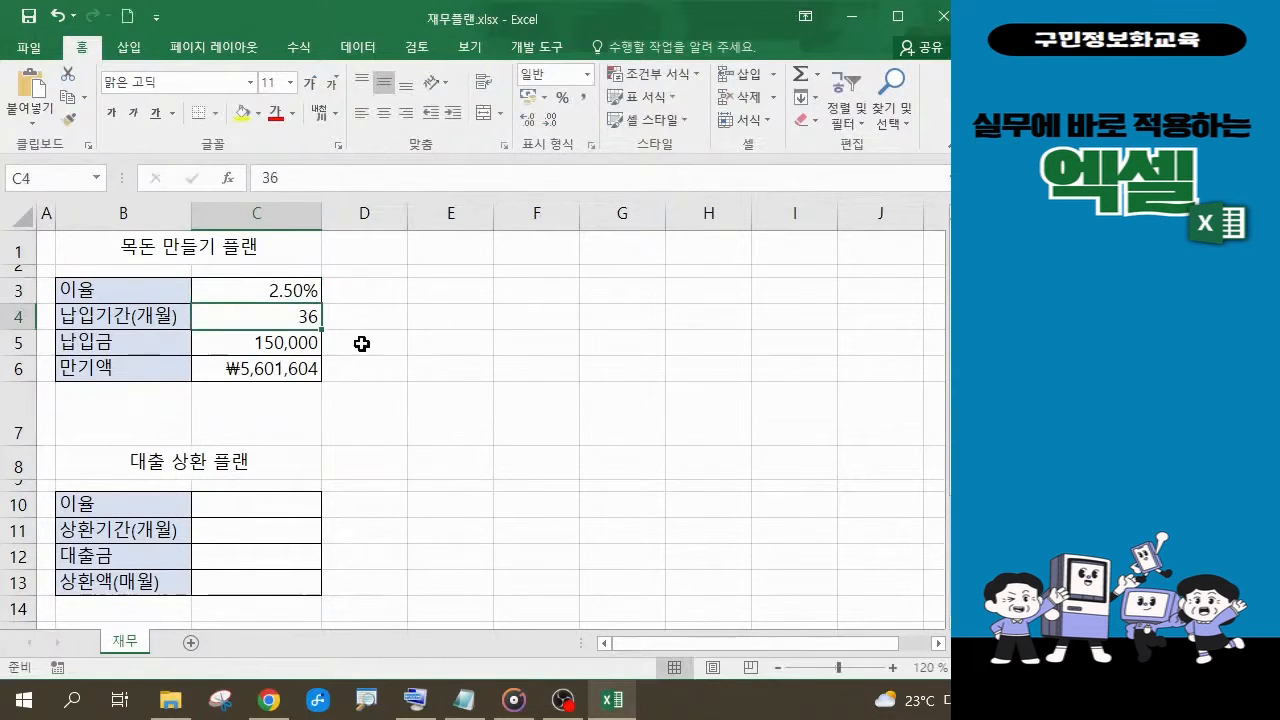
{"action": "type", "text": "24"}
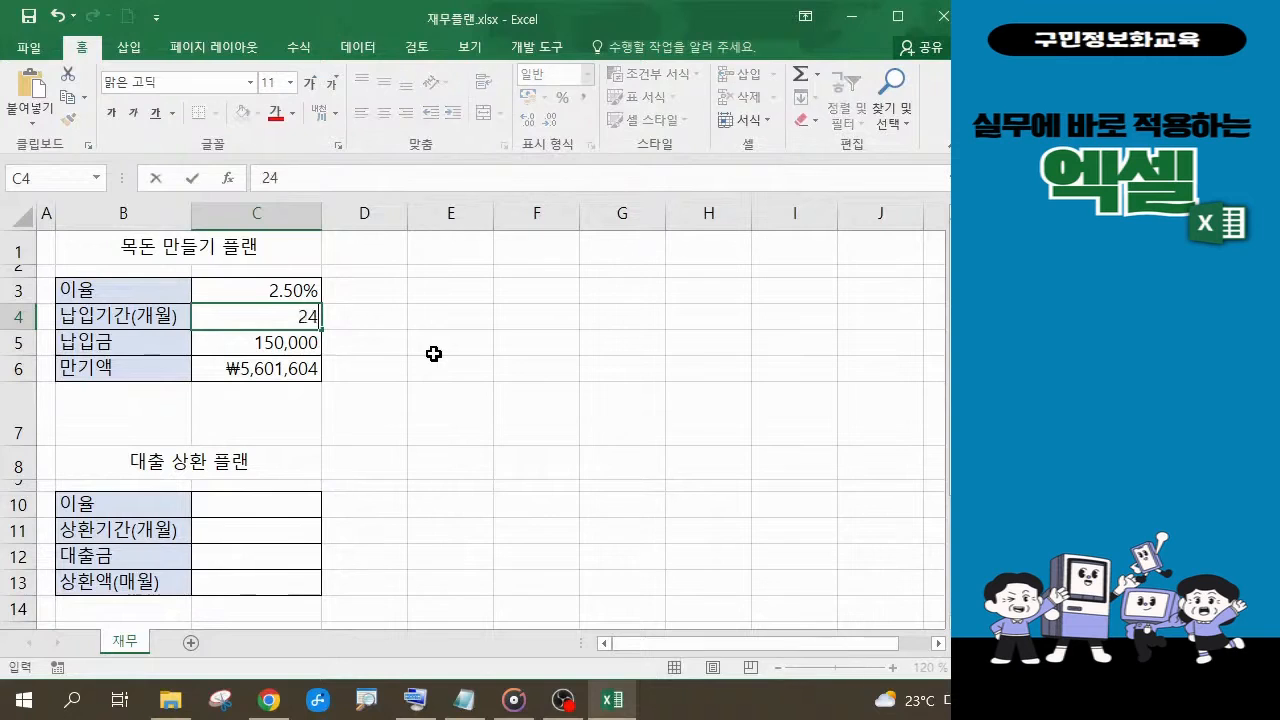
{"action": "left_click", "coordinate": [293, 337]}
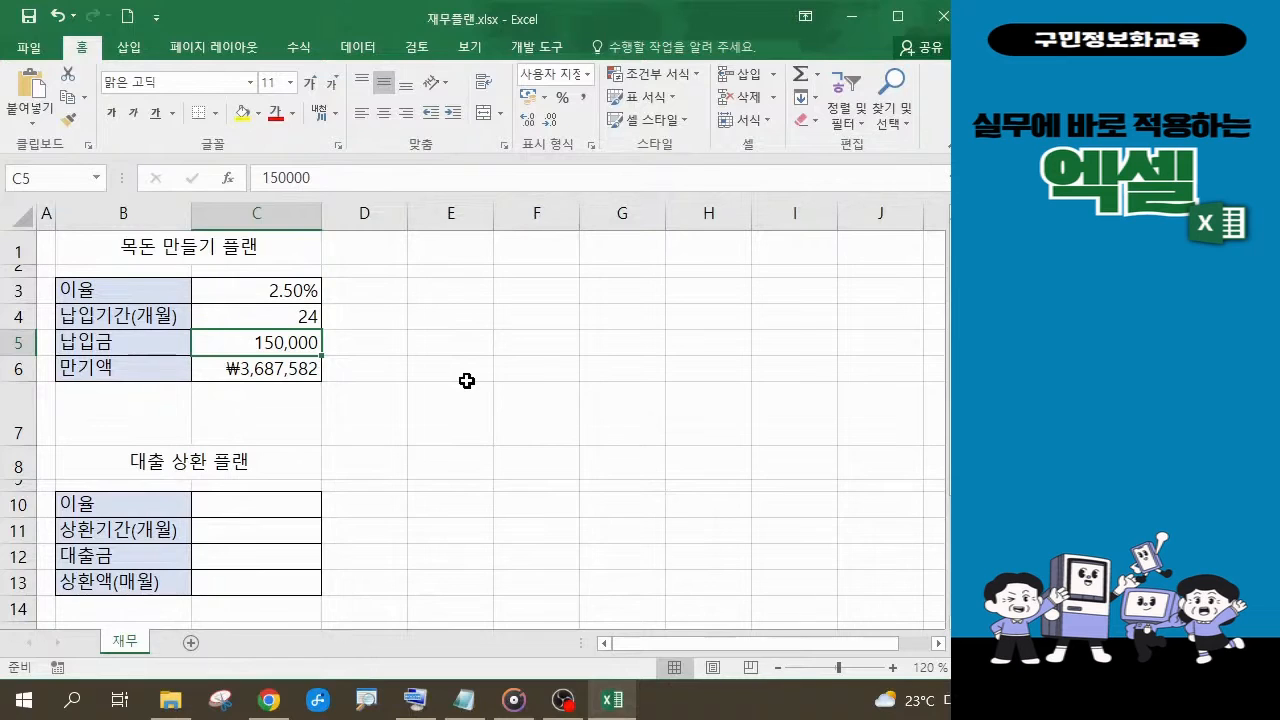
{"action": "type", "text": "700"}
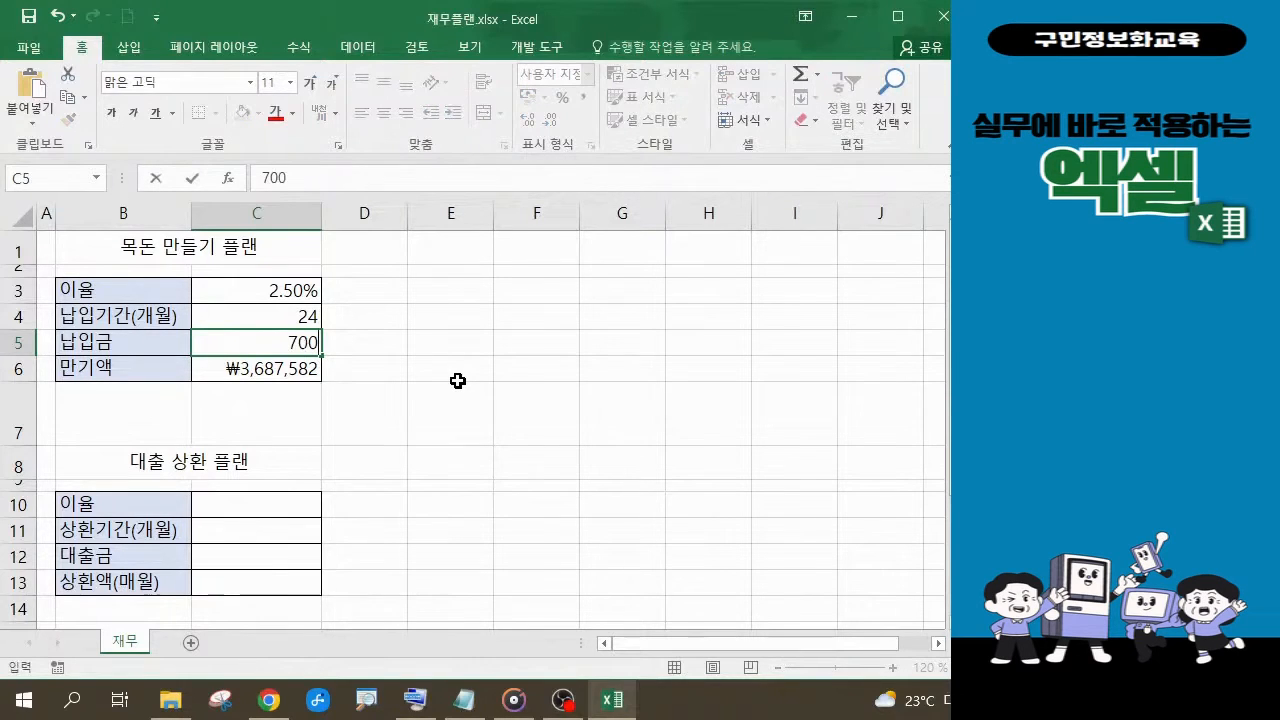
{"action": "type", "text": "00"}
{"action": "key", "text": "Return"}
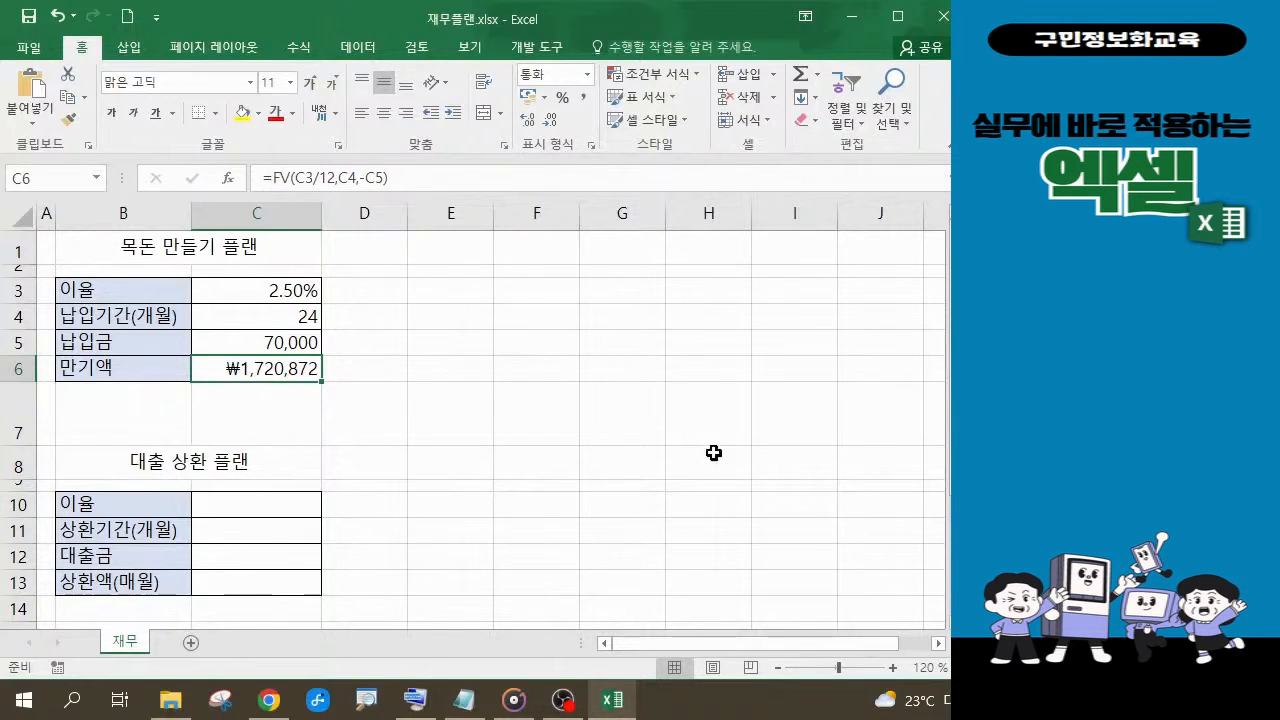
Copy the savings plan table B3:C6 and paste it starting at E3.
{"action": "key", "text": "alt+Tab"}
{"action": "left_click_drag", "start_coordinate": [115, 290], "coordinate": [256, 368]}
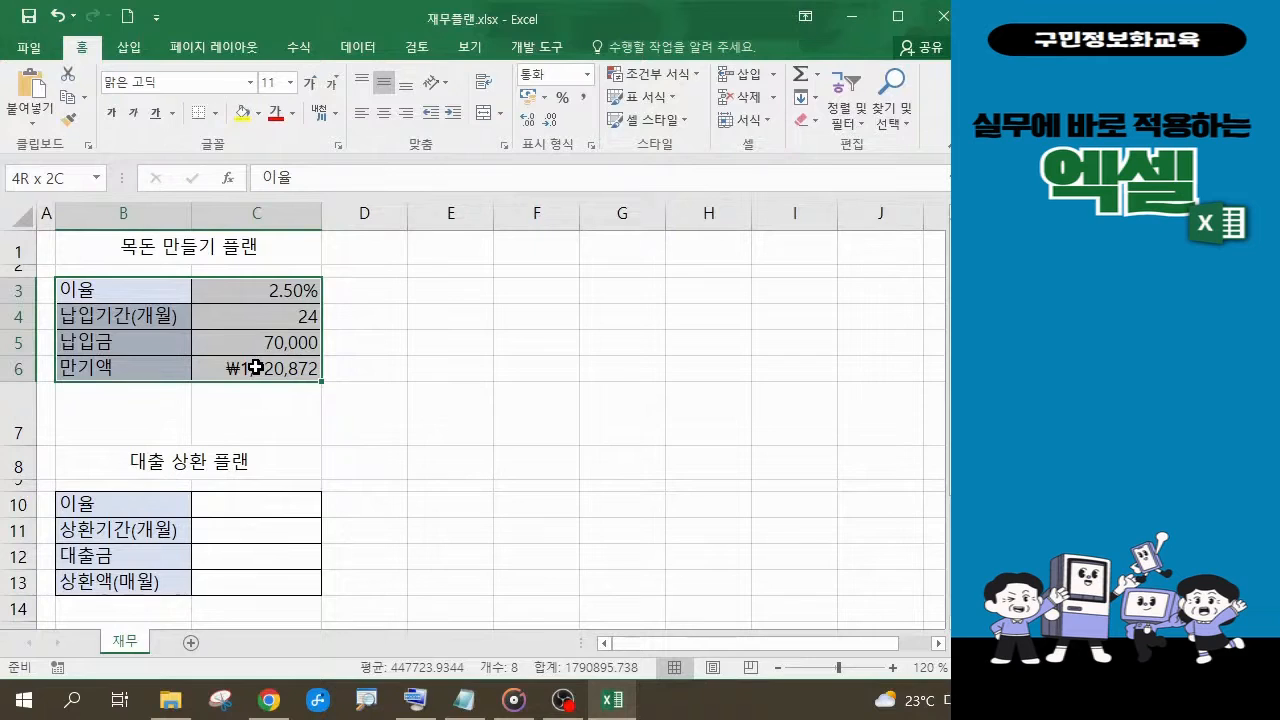
{"action": "left_click_drag", "start_coordinate": [256, 368], "coordinate": [256, 368]}
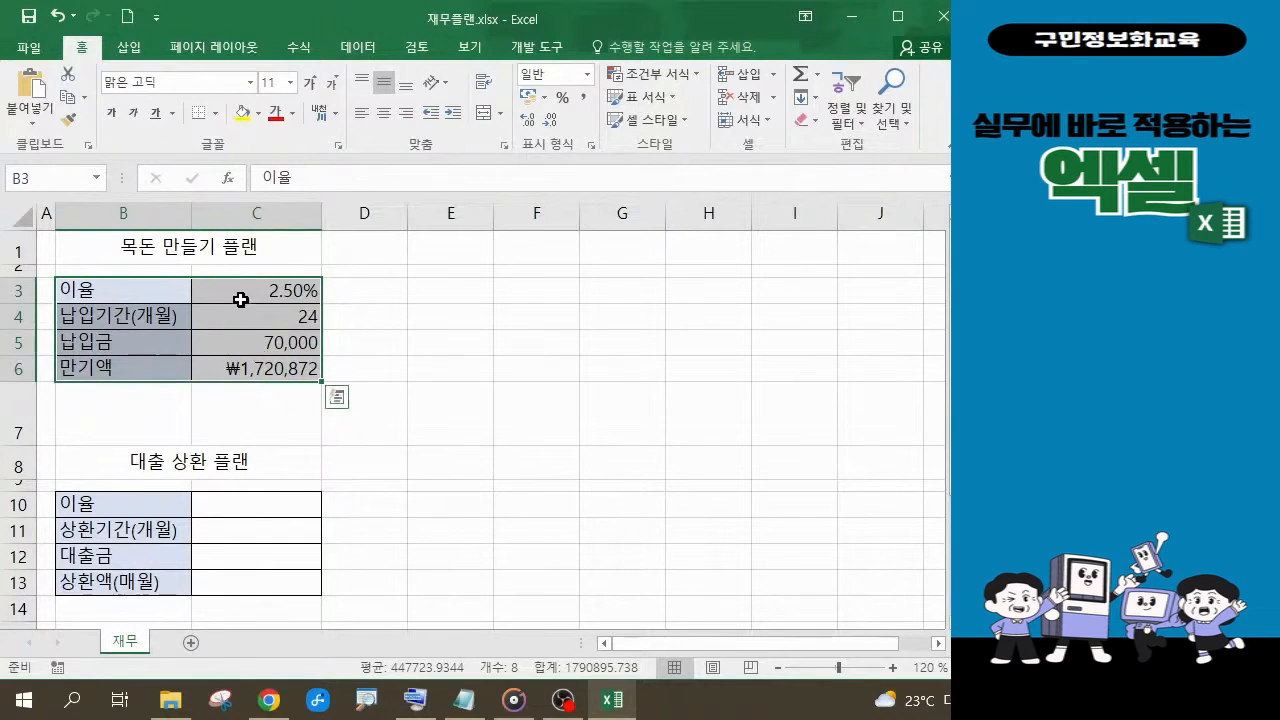
{"action": "left_click", "coordinate": [68, 103]}
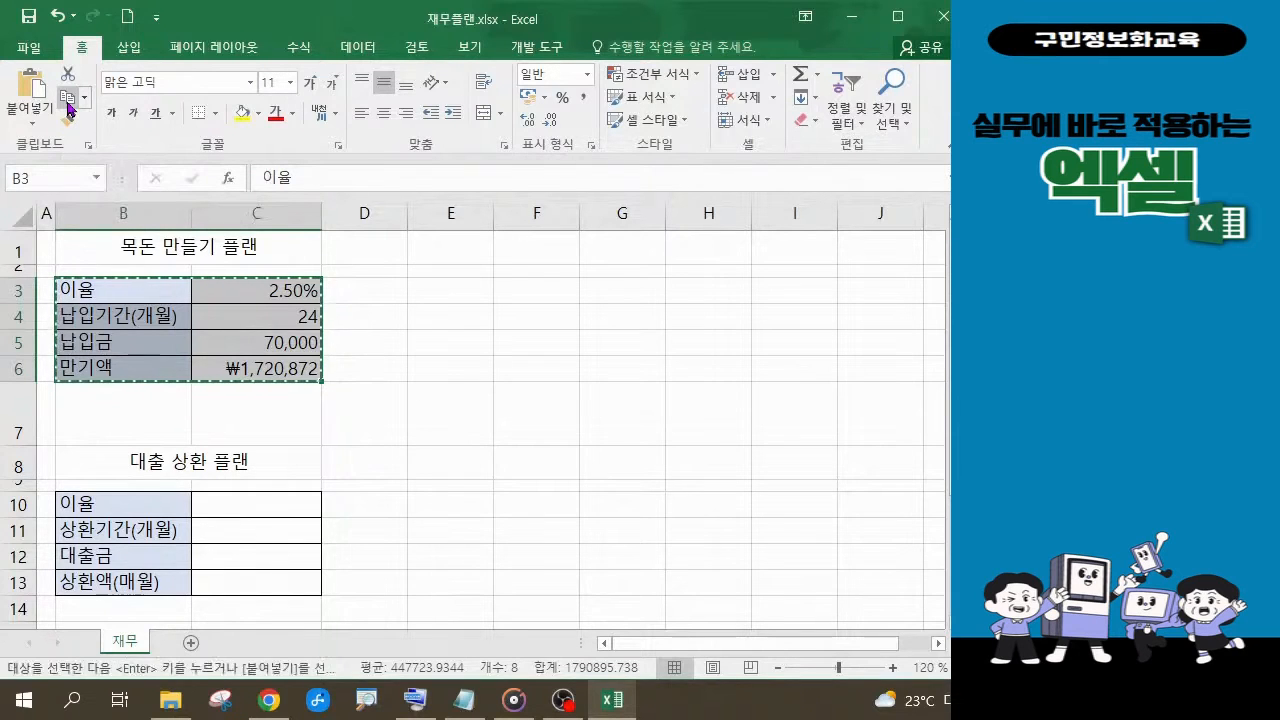
{"action": "left_click", "coordinate": [466, 294]}
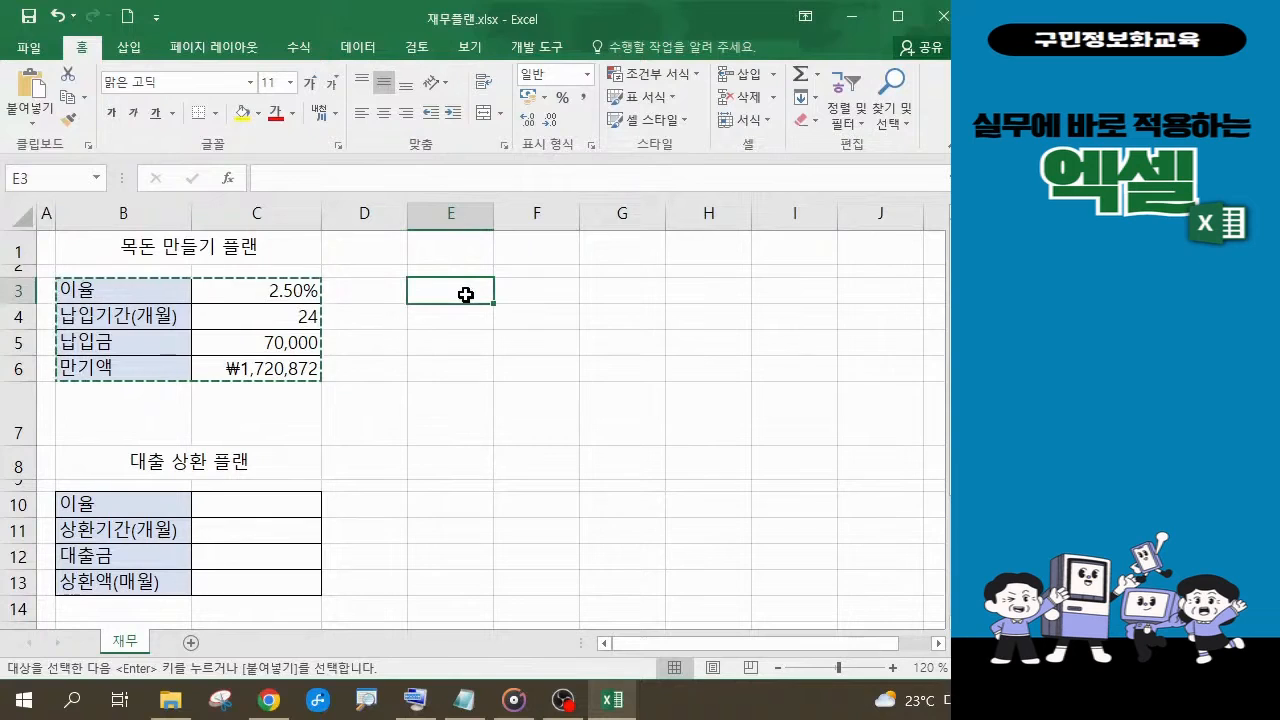
{"action": "left_click", "coordinate": [28, 90]}
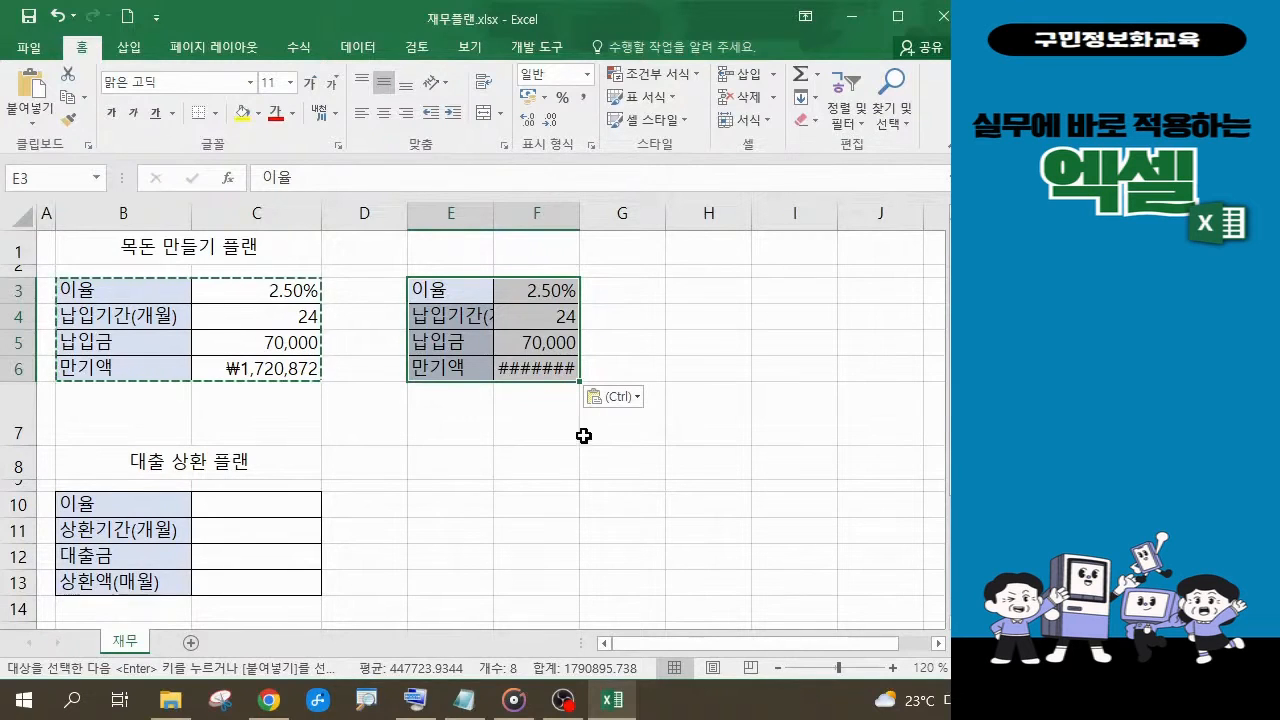
Apply the keep-source-column-widths paste option to the copied savings table in E3:F6.
{"action": "left_click", "coordinate": [637, 397]}
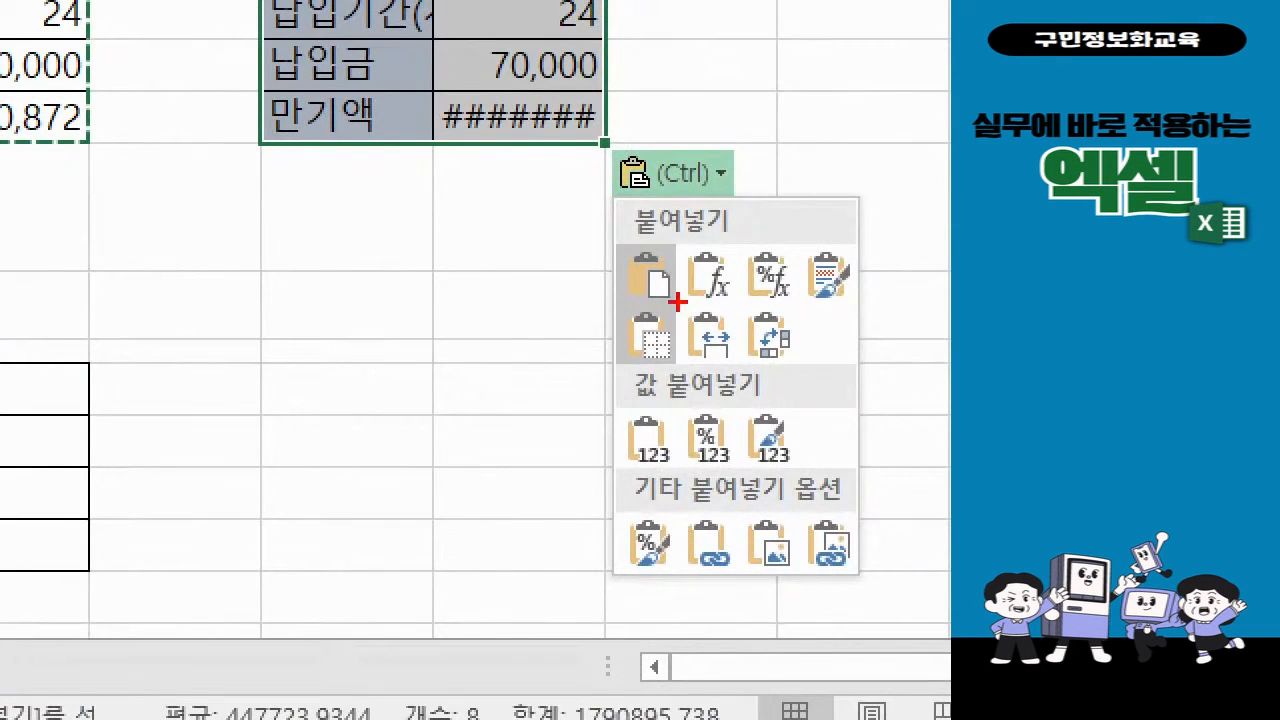
{"action": "mouse_move", "coordinate": [678, 301]}
{"action": "left_mouse_down"}
{"action": "mouse_move", "coordinate": [700, 306]}
{"action": "mouse_move", "coordinate": [738, 366]}
{"action": "left_mouse_up"}
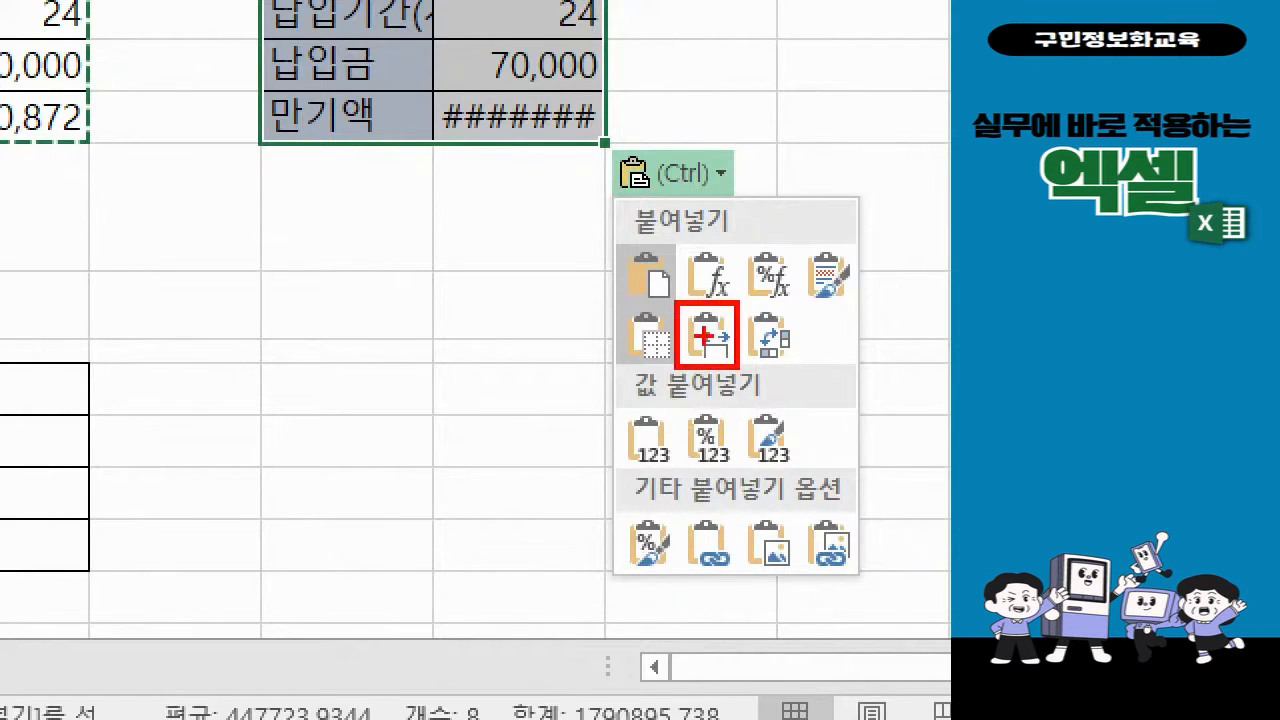
{"action": "left_click_drag", "start_coordinate": [699, 327], "coordinate": [513, 246]}
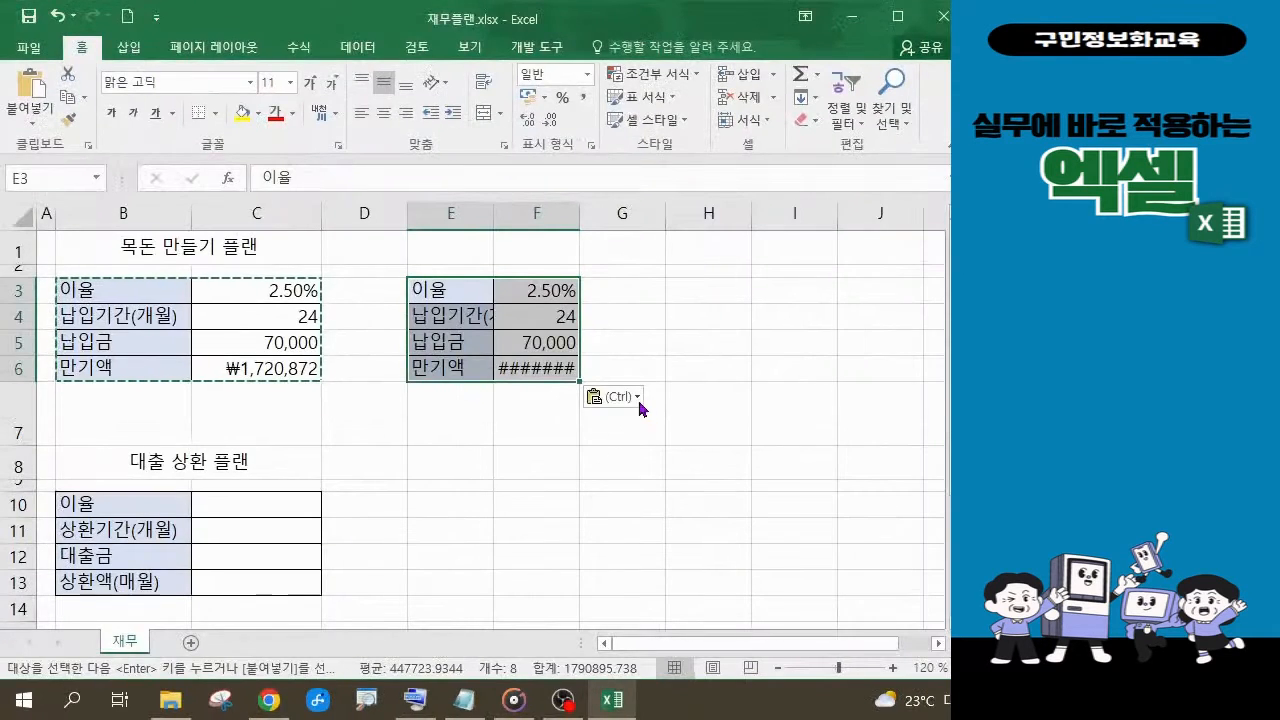
{"action": "left_click", "coordinate": [720, 176]}
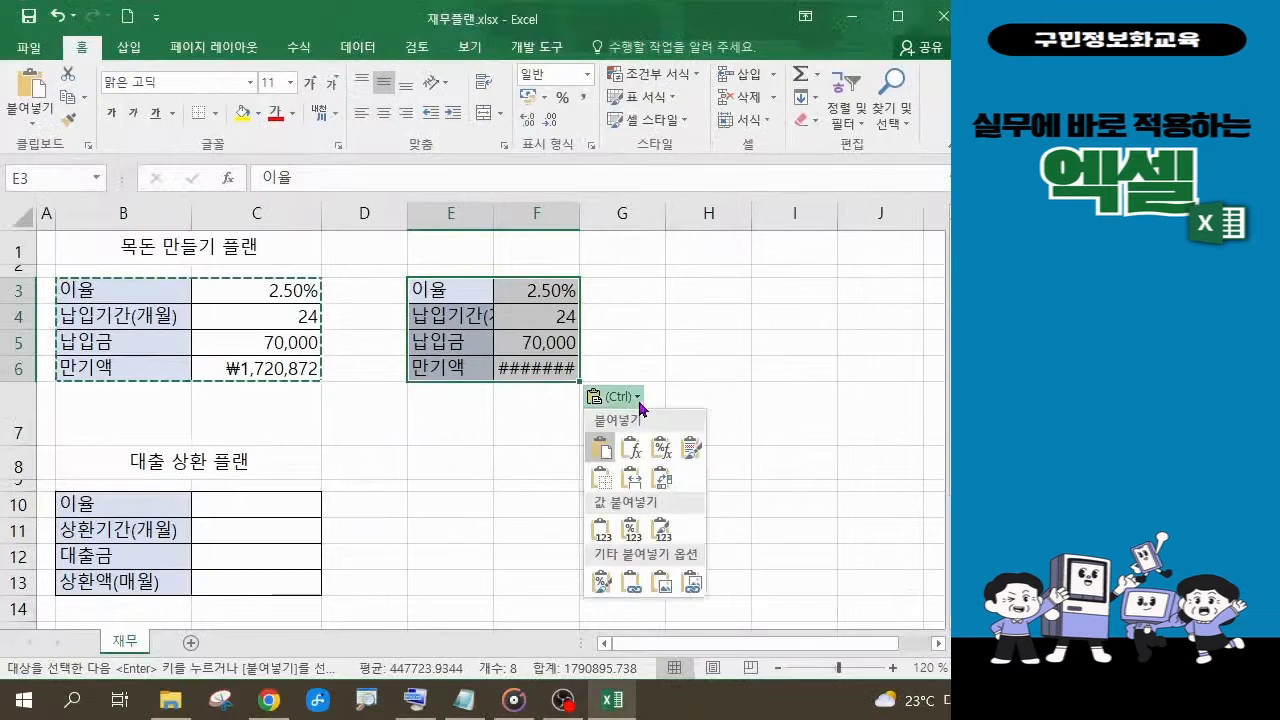
{"action": "left_click", "coordinate": [631, 480]}
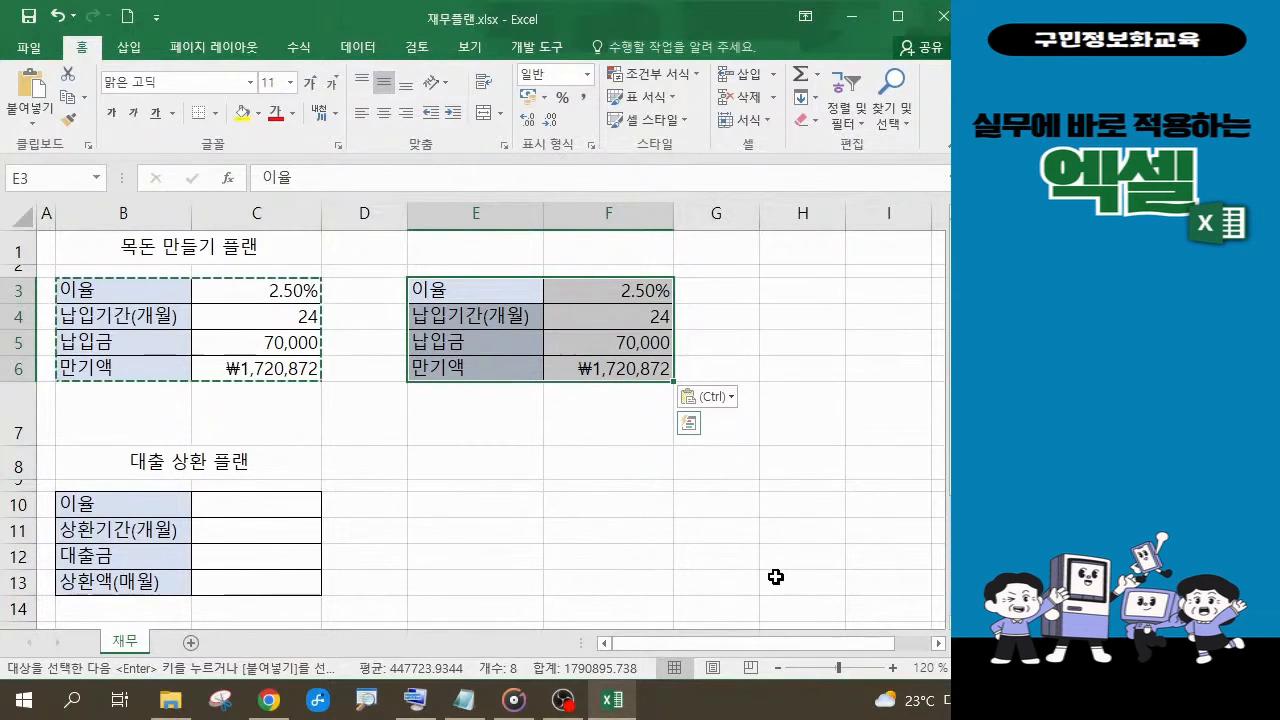
{"action": "left_click", "coordinate": [620, 521]}
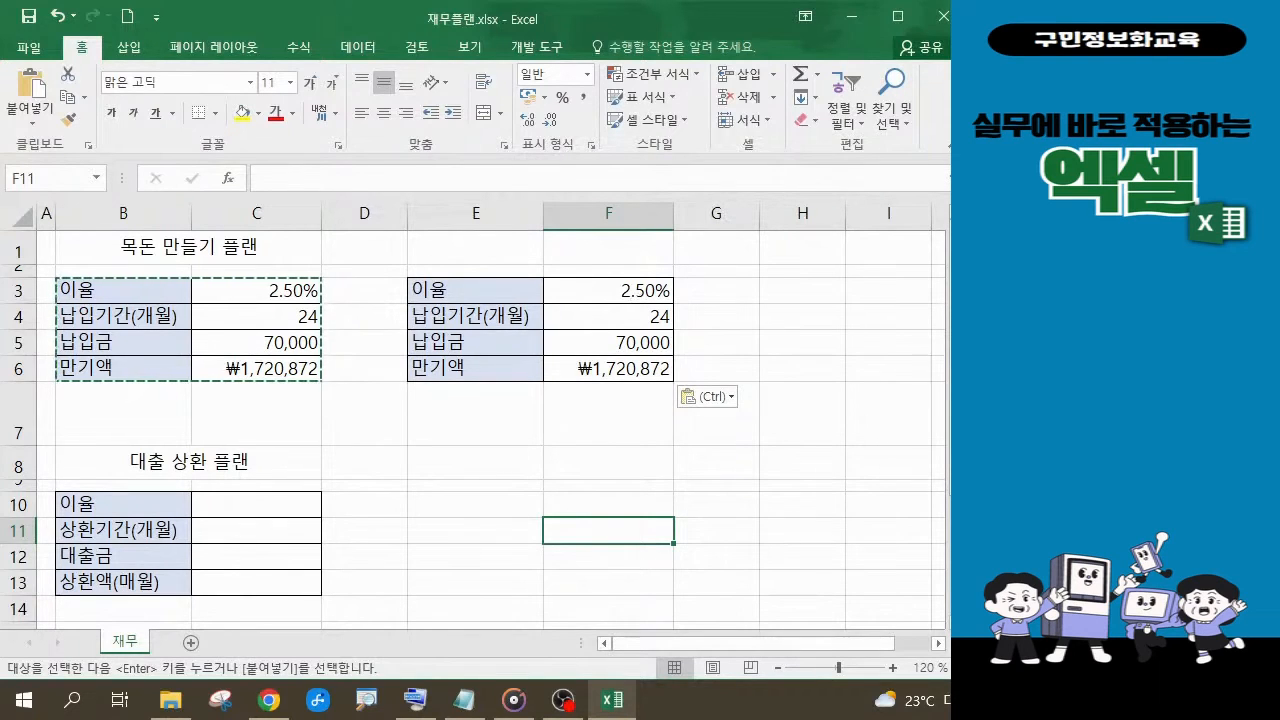
Change the copied table's period label in E4 to 납입기간(년).
{"action": "key", "text": "alt+Tab"}
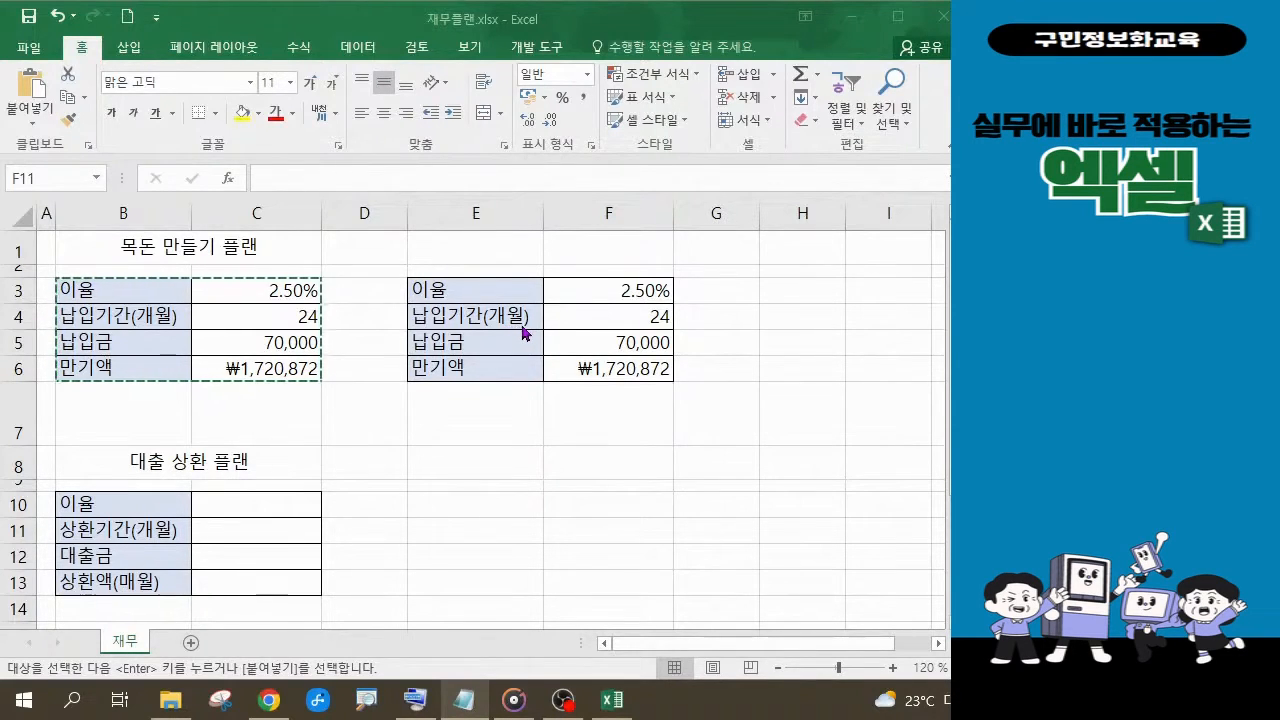
{"action": "key", "text": "Return"}
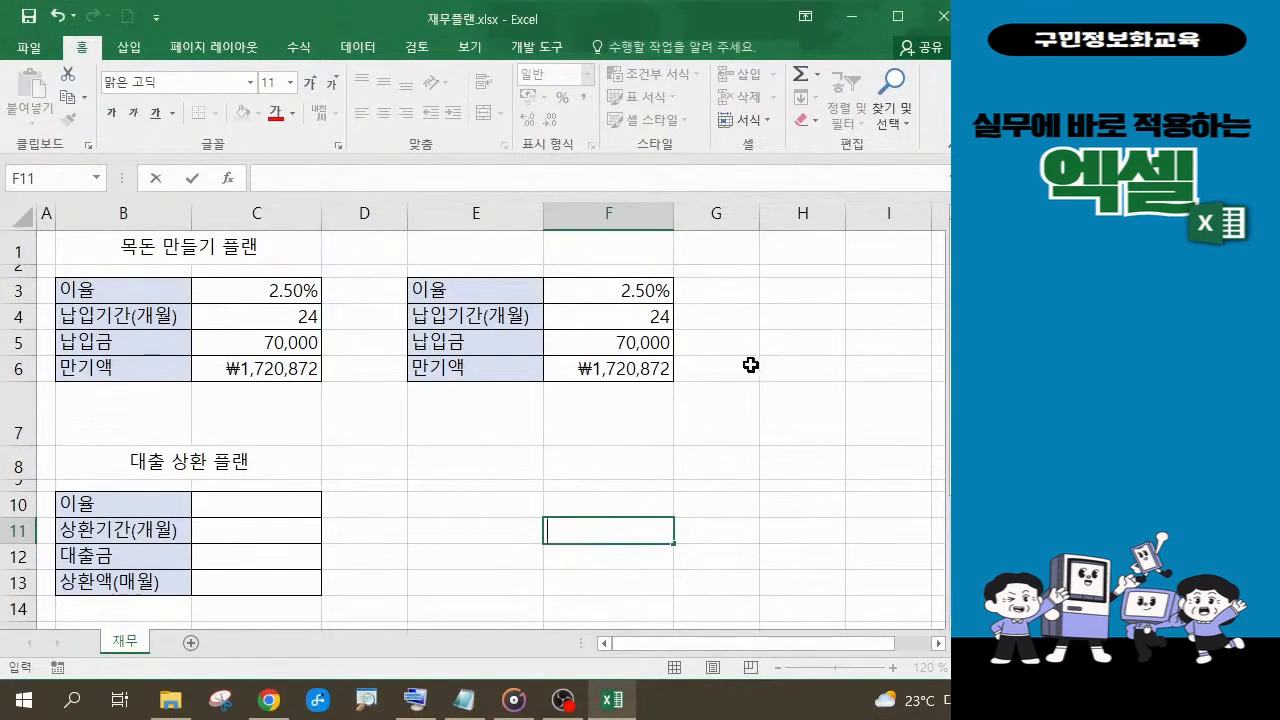
{"action": "double_click", "coordinate": [508, 319]}
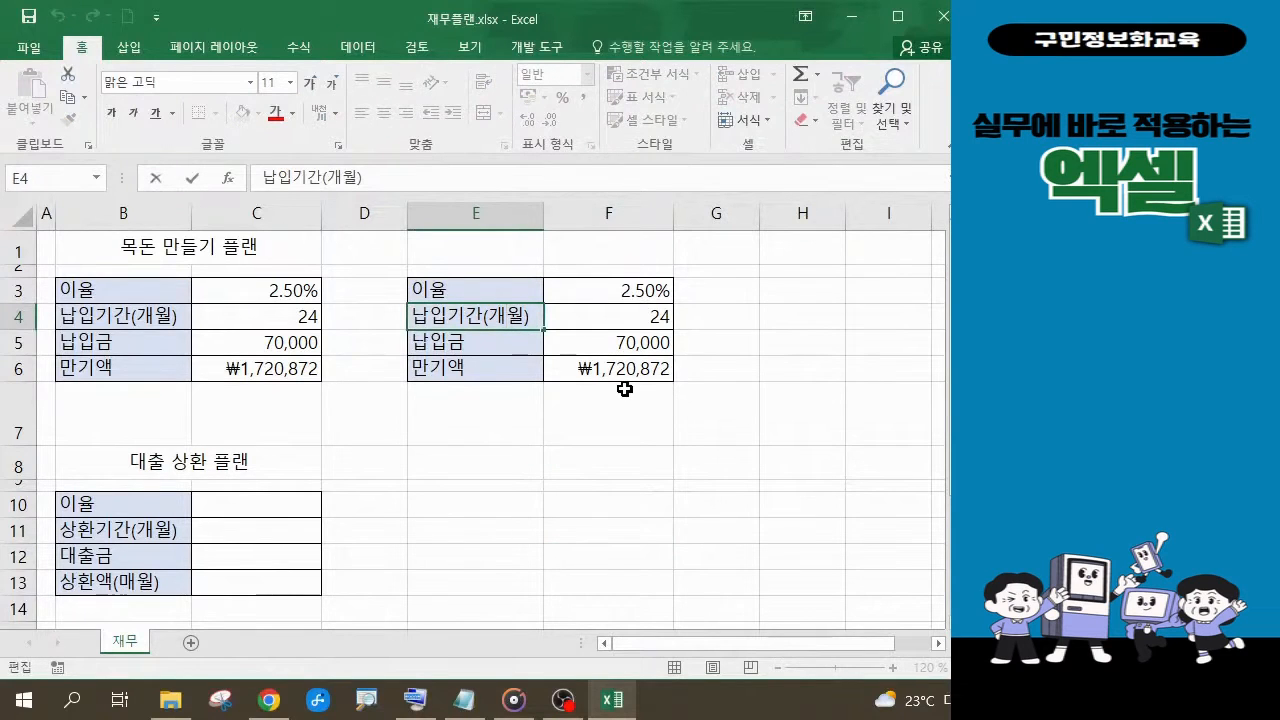
{"action": "type", "text": "="}
{"action": "key", "text": "Delete"}
{"action": "key", "text": "BackSpace"}
{"action": "key", "text": "BackSpace"}
{"action": "type", "text": "SU"}
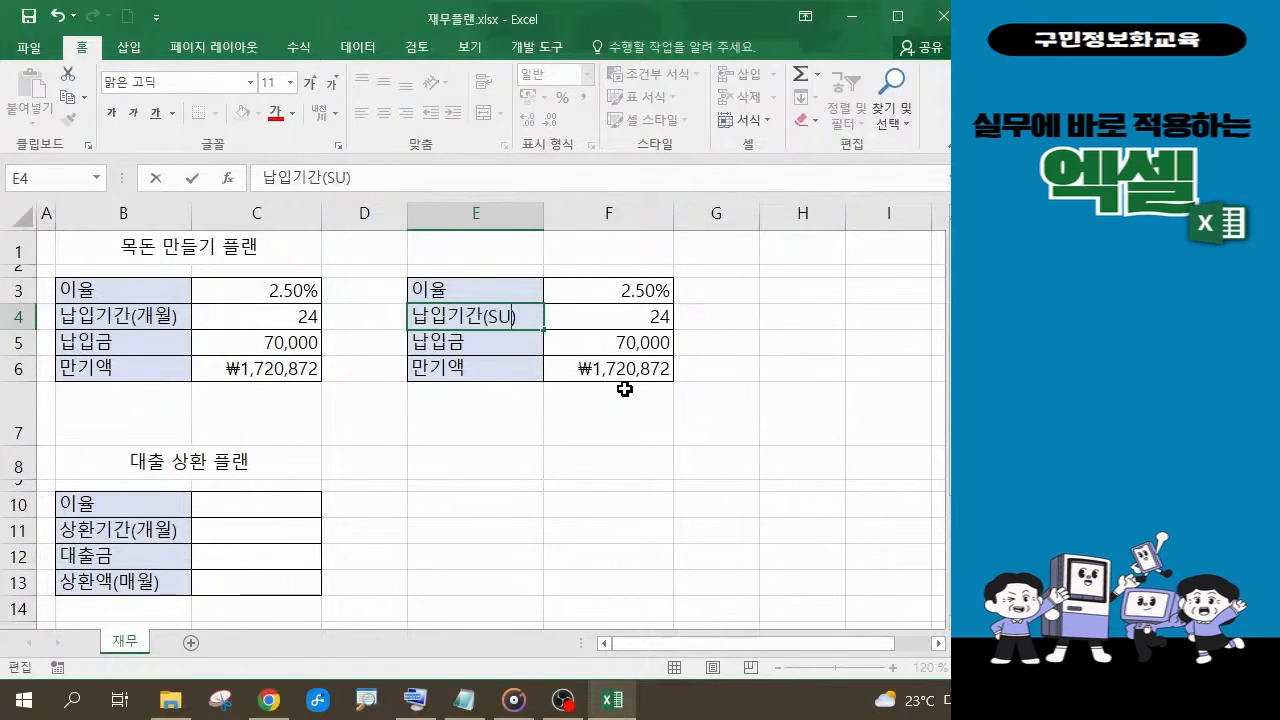
{"action": "key", "text": "BackSpace"}
{"action": "key", "text": "BackSpace"}
{"action": "type", "text": "년"}
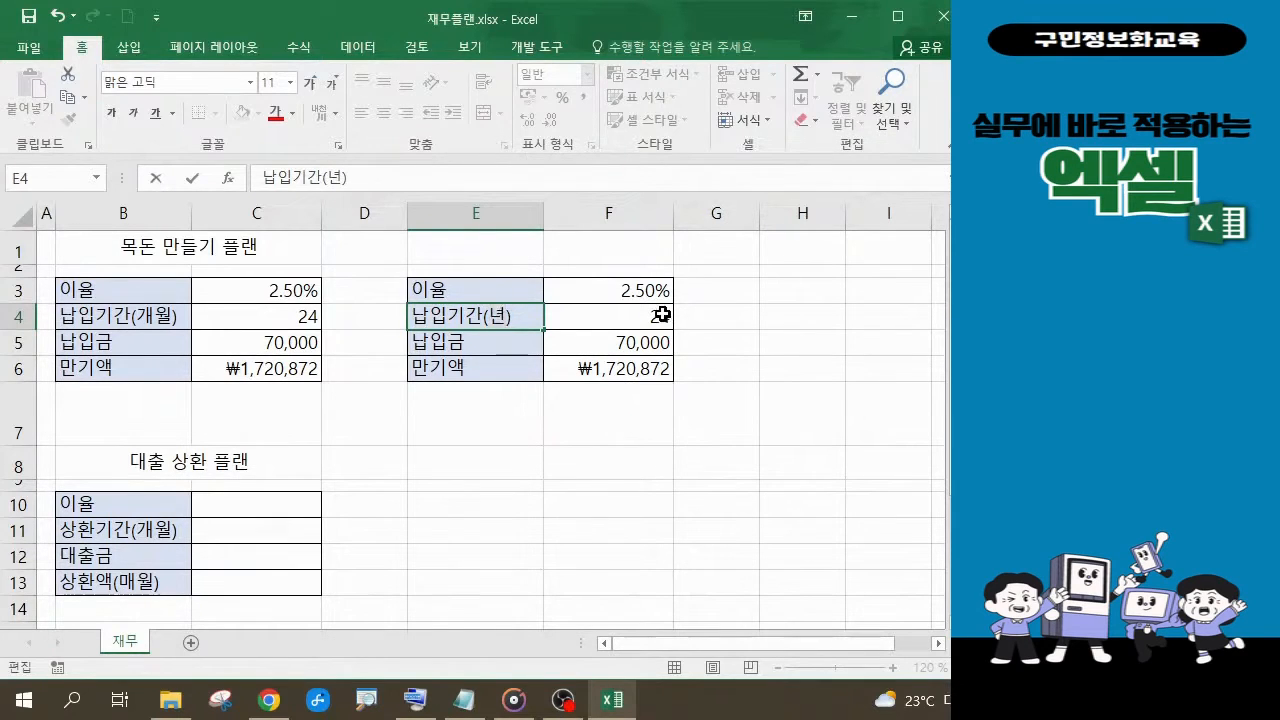
{"action": "key", "text": "Tab"}
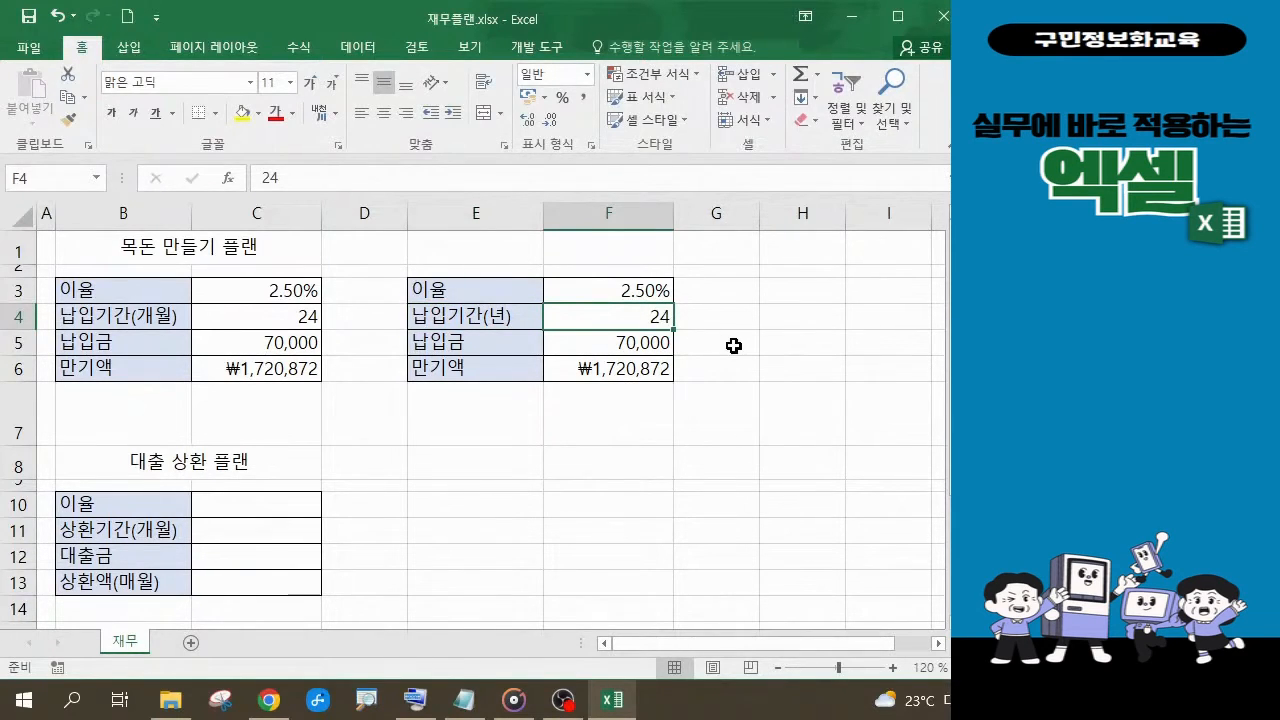
Set the copied table's 납입기간(년) to 3 and 납입금 to 30,000,000, and clear its 만기액 formula in F6.
{"action": "type", "text": "3"}
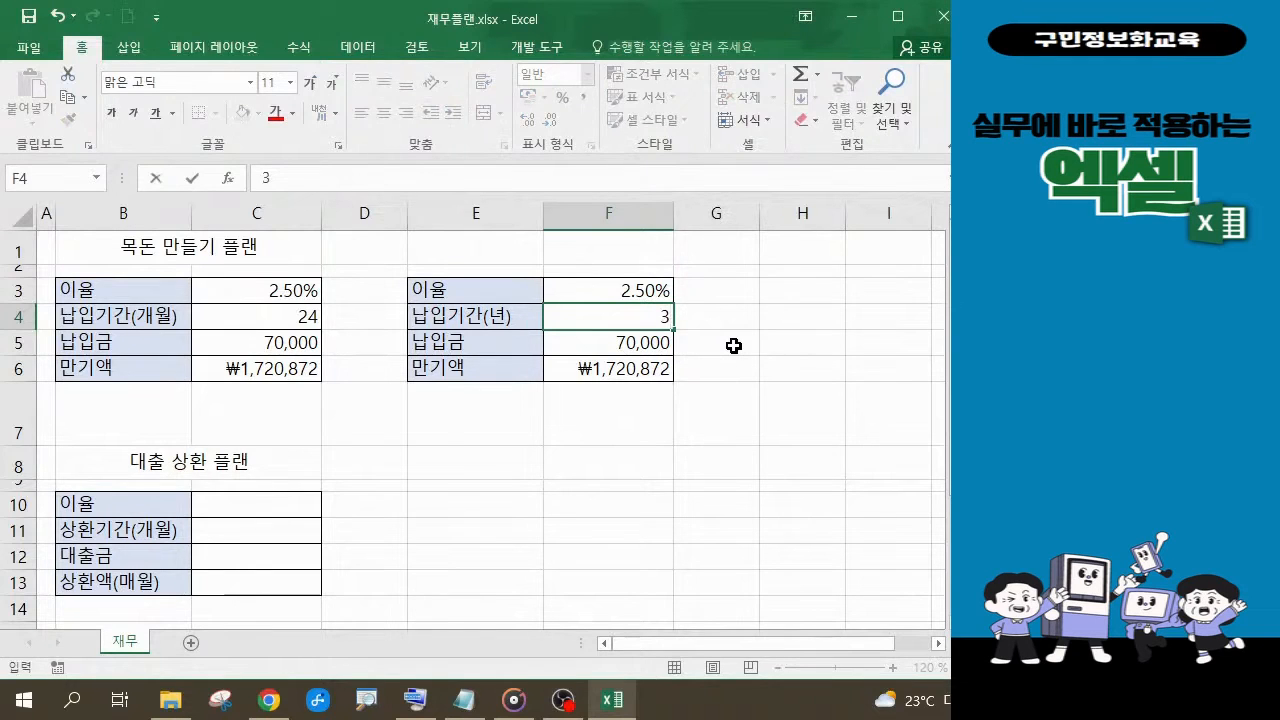
{"action": "key", "text": "Return"}
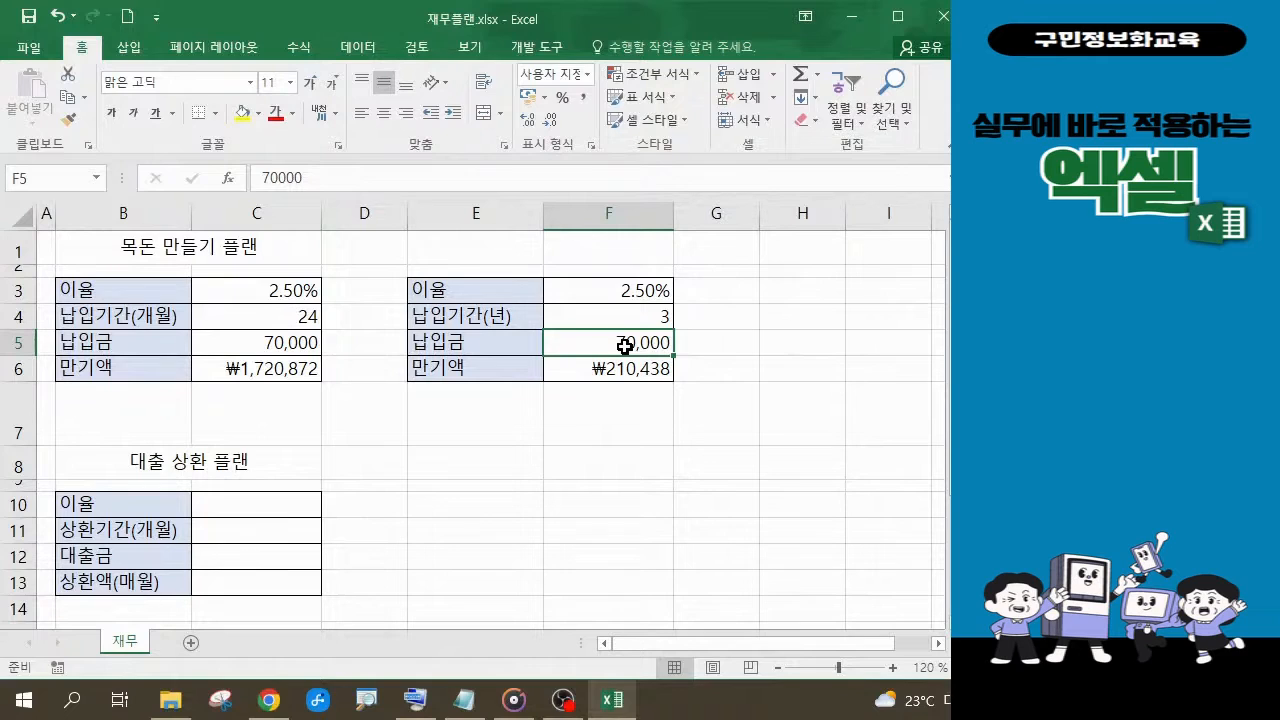
{"action": "type", "text": "3000"}
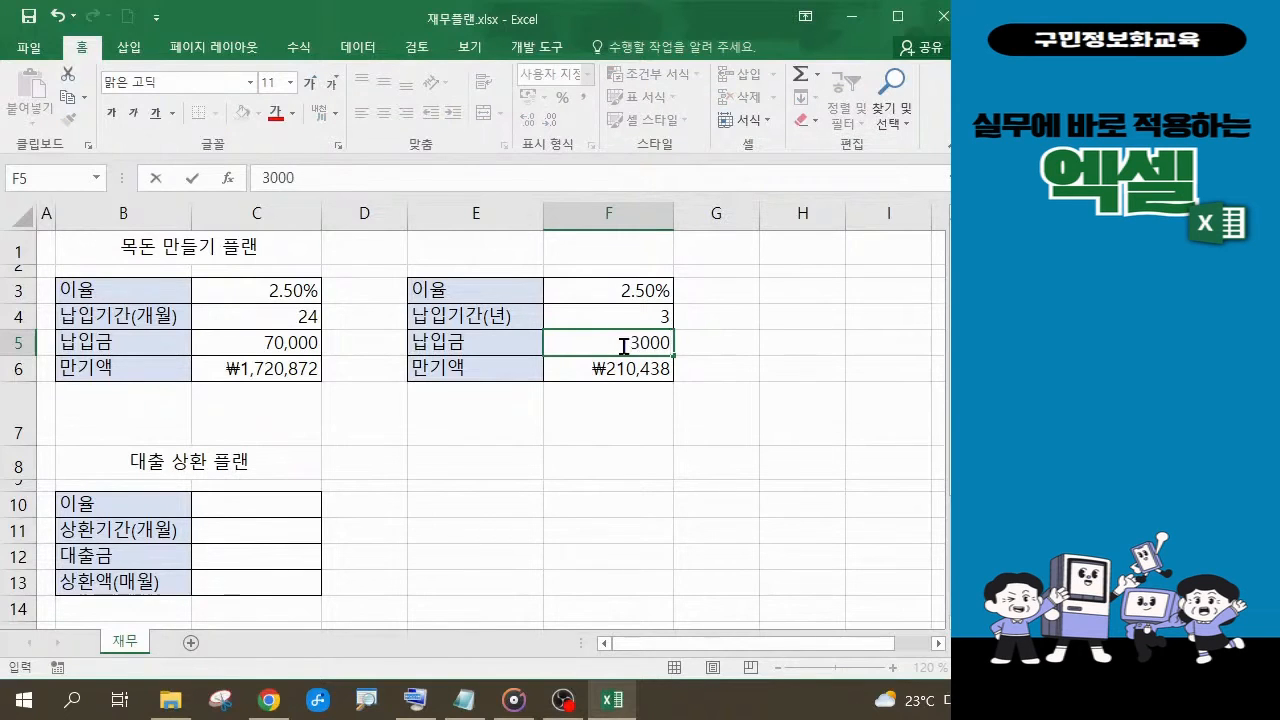
{"action": "type", "text": "0000"}
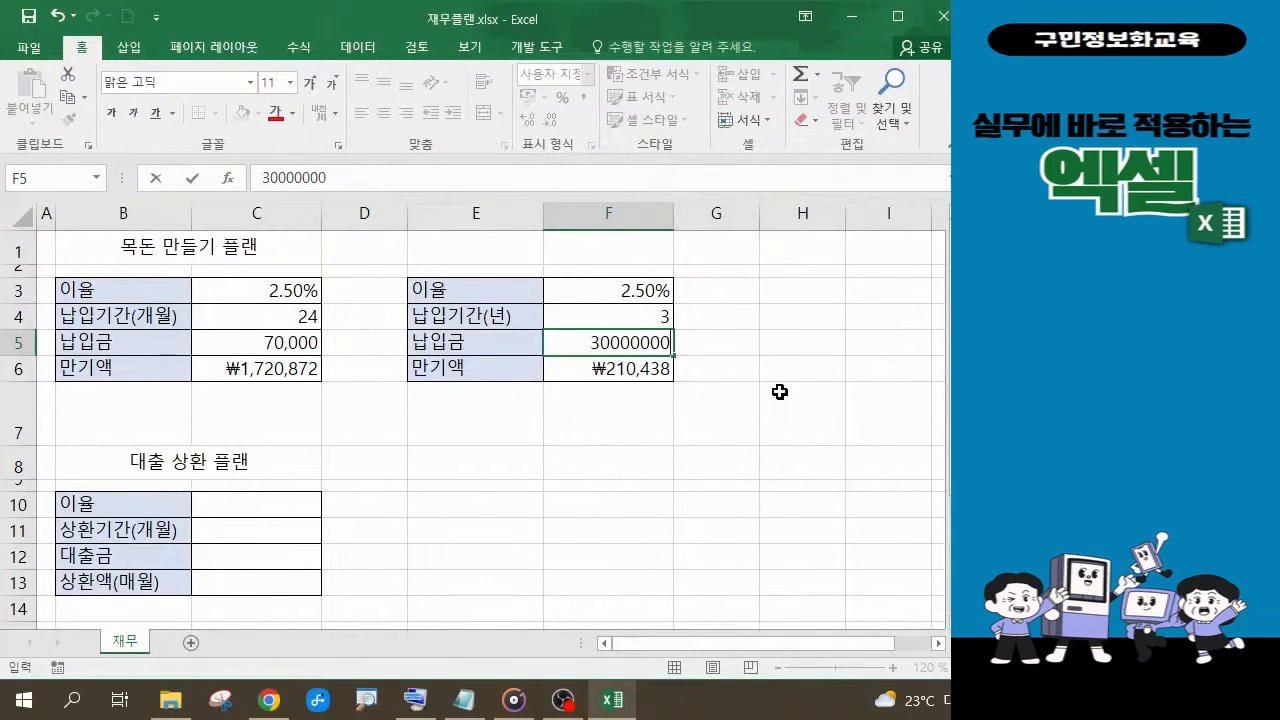
{"action": "key", "text": "Return"}
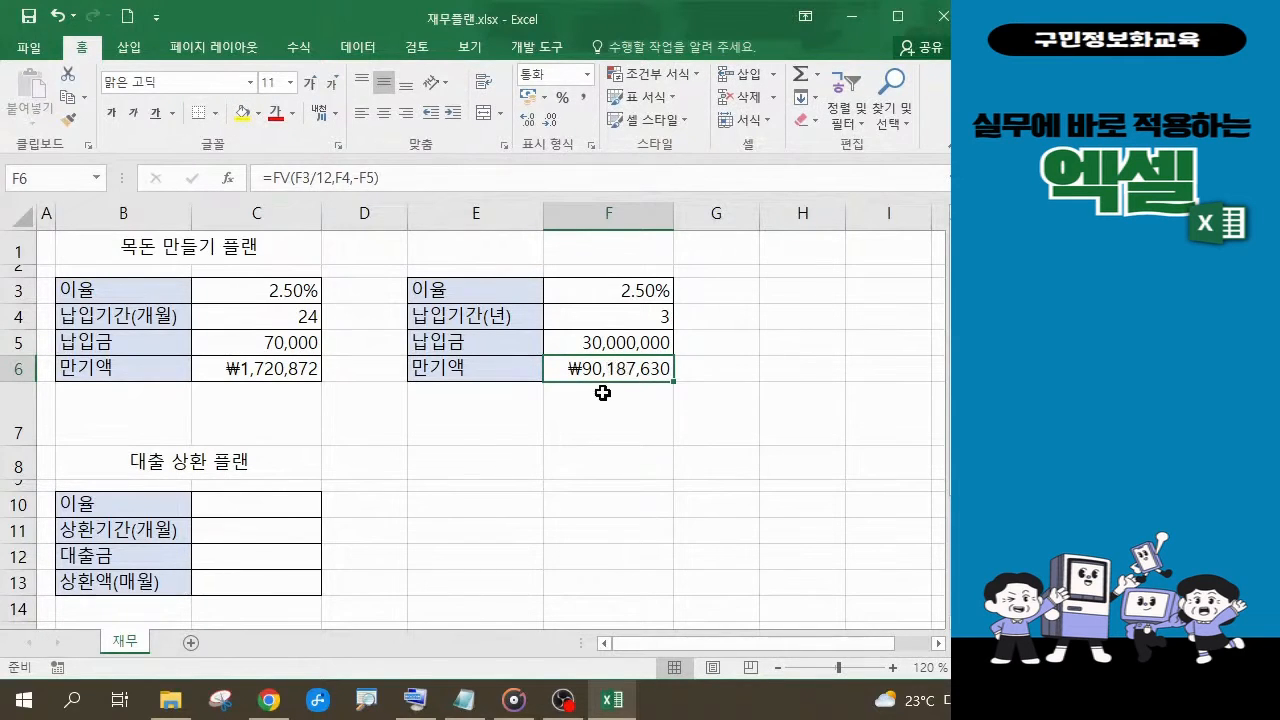
{"action": "key", "text": "Delete"}
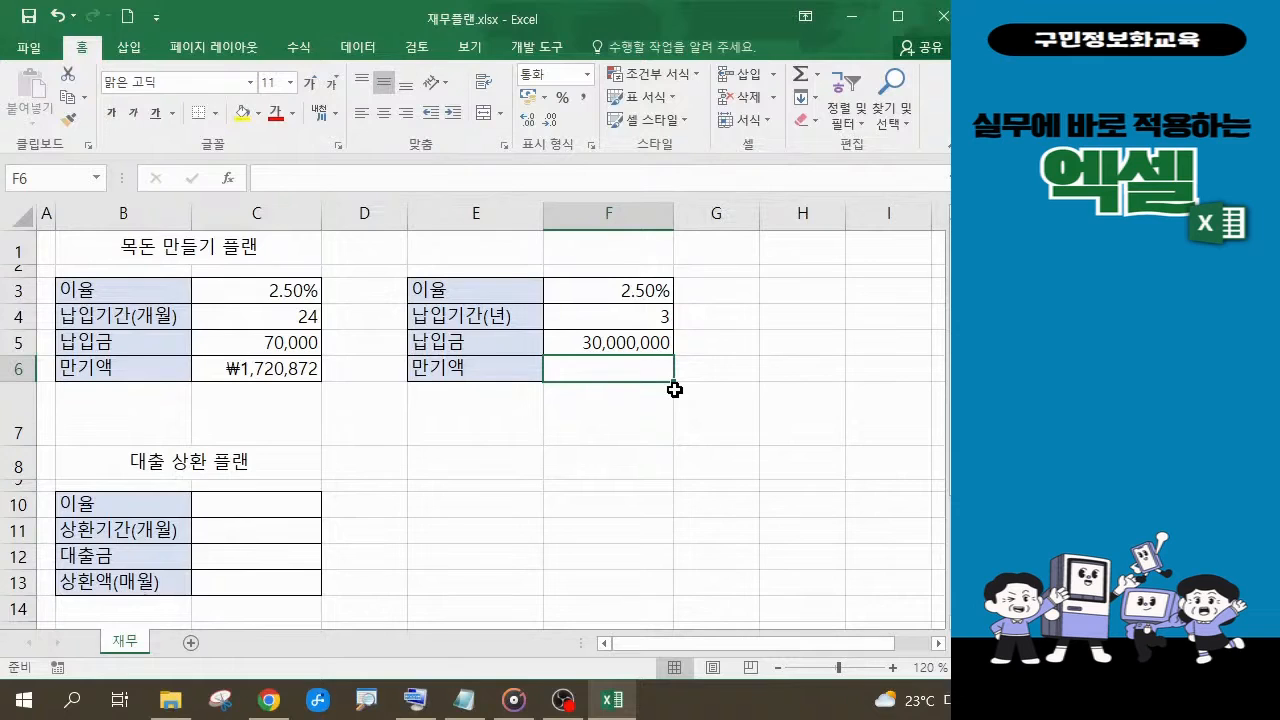
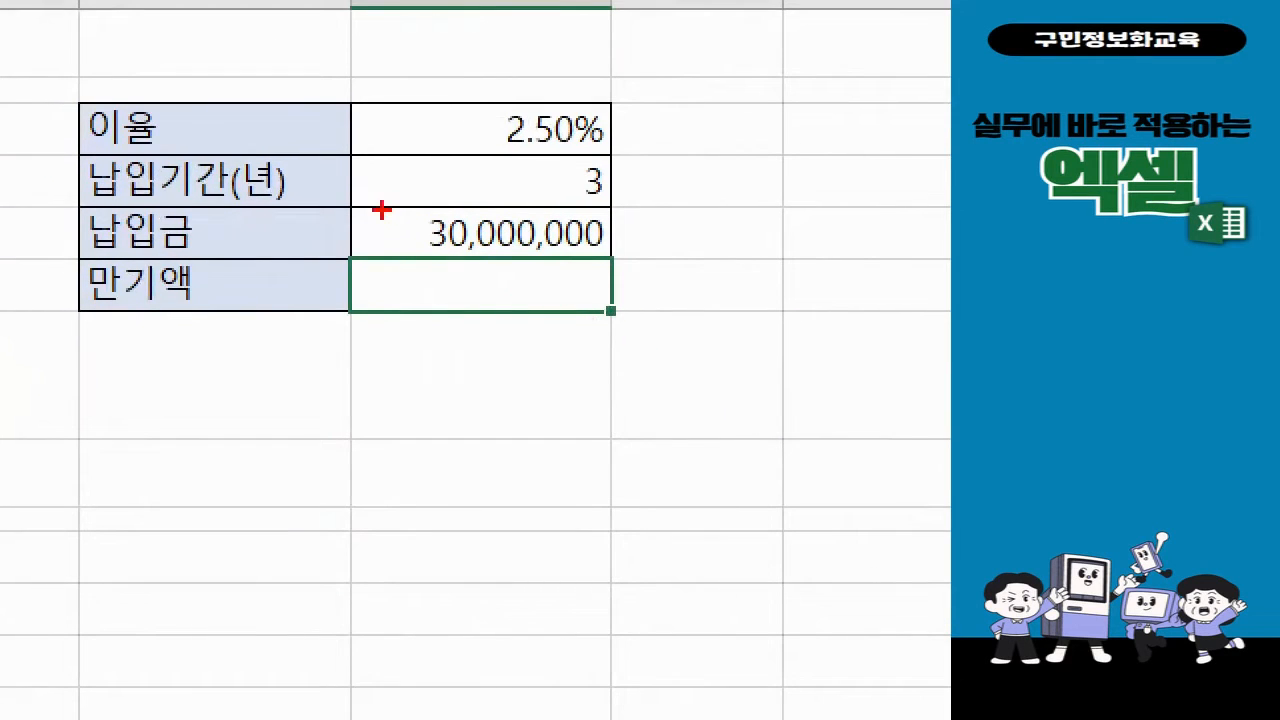
{"action": "mouse_move", "coordinate": [376, 206]}
{"action": "left_mouse_down"}
{"action": "mouse_move", "coordinate": [470, 212]}
{"action": "mouse_move", "coordinate": [514, 251]}
{"action": "mouse_move", "coordinate": [620, 267]}
{"action": "left_mouse_up"}
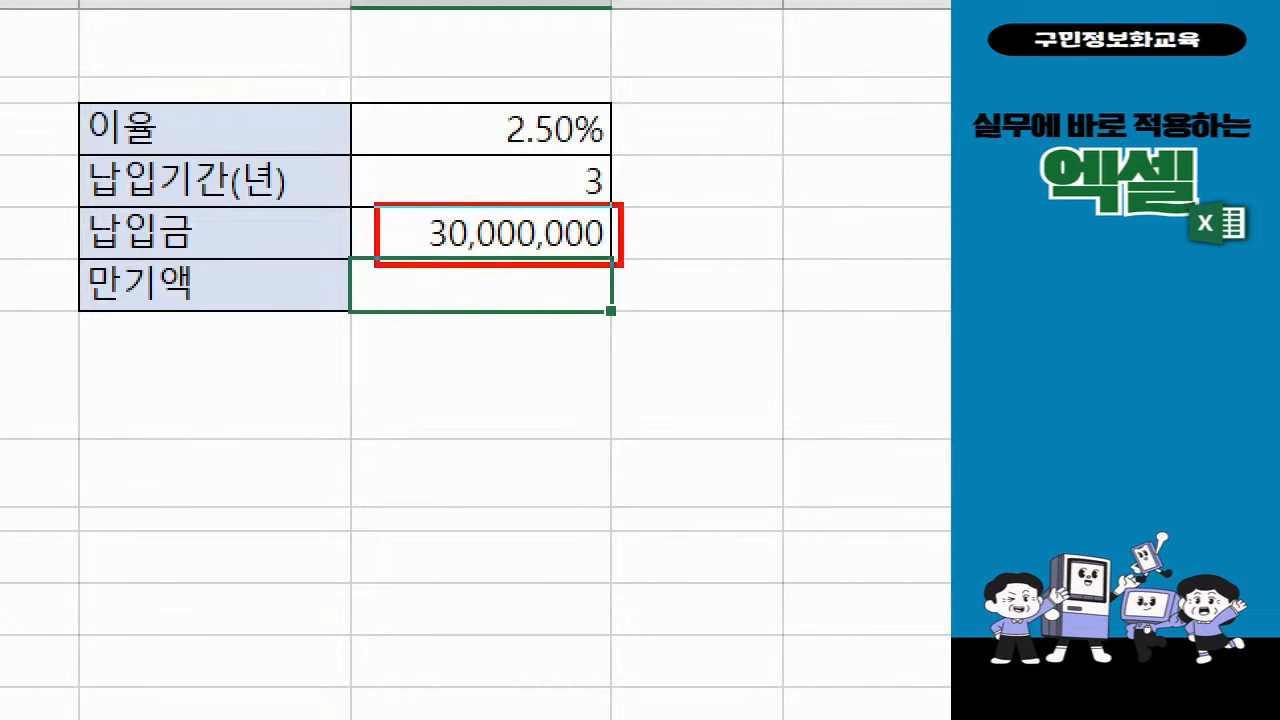
{"action": "left_click_drag", "start_coordinate": [626, 184], "coordinate": [665, 166]}
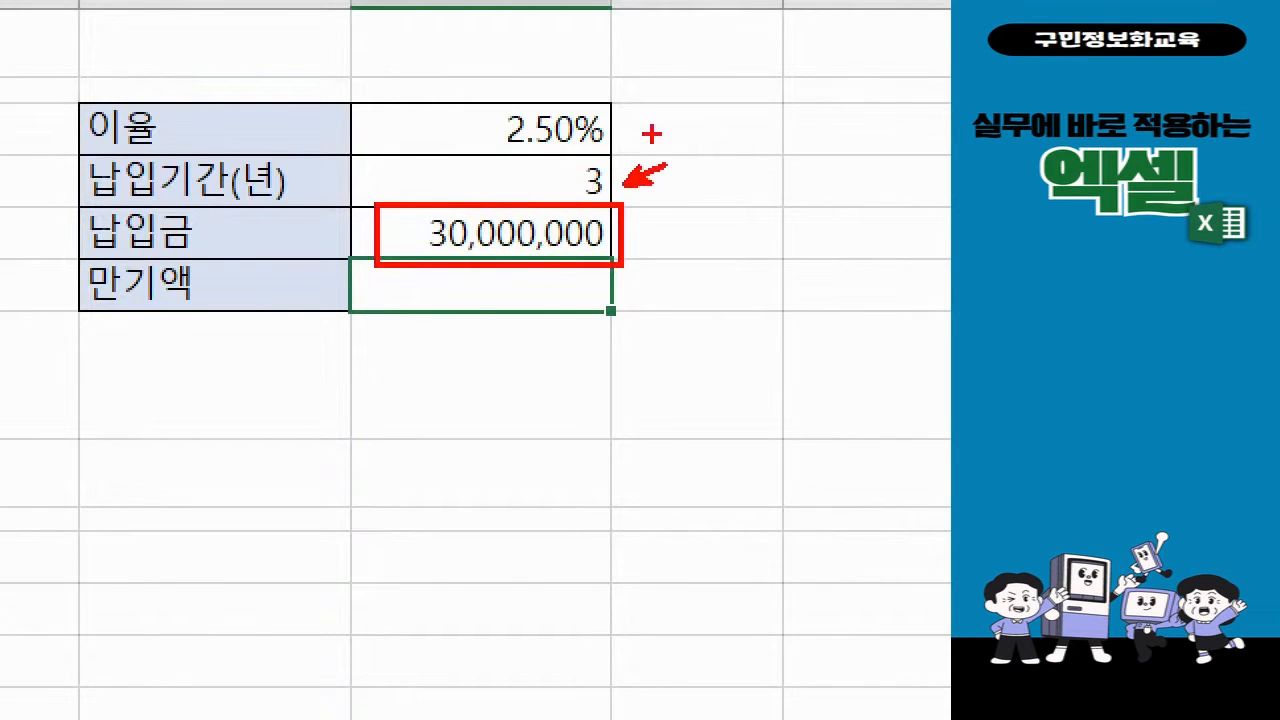
{"action": "left_click_drag", "start_coordinate": [620, 130], "coordinate": [665, 113]}
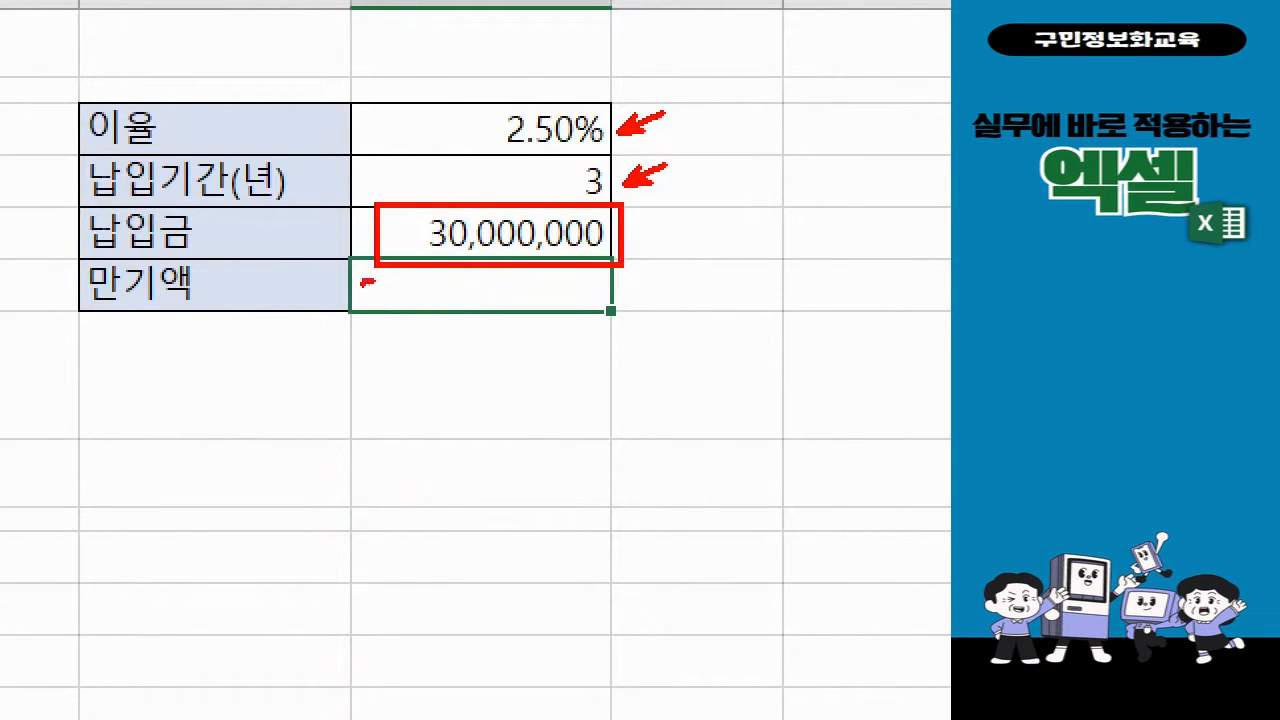
{"action": "left_click_drag", "start_coordinate": [369, 283], "coordinate": [370, 297]}
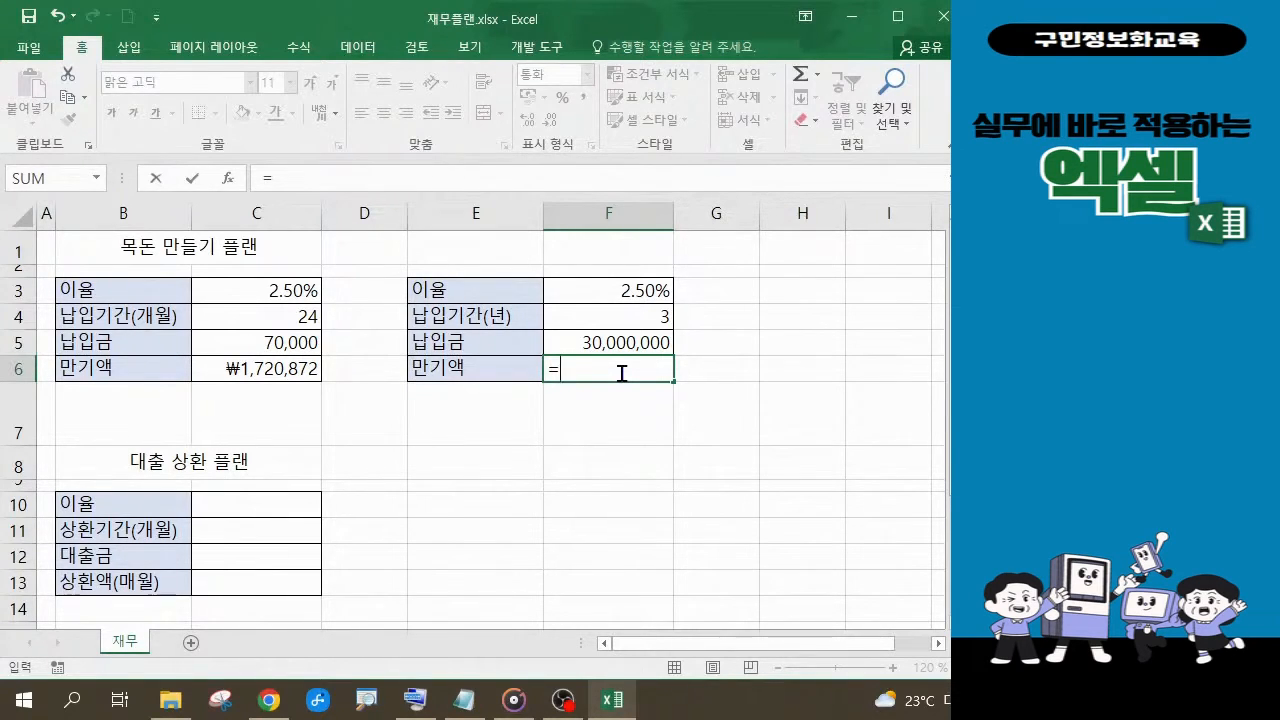
Begin an FV function in F6 and open its function arguments dialog, placing it below the copied table.
{"action": "type", "text": "F"}
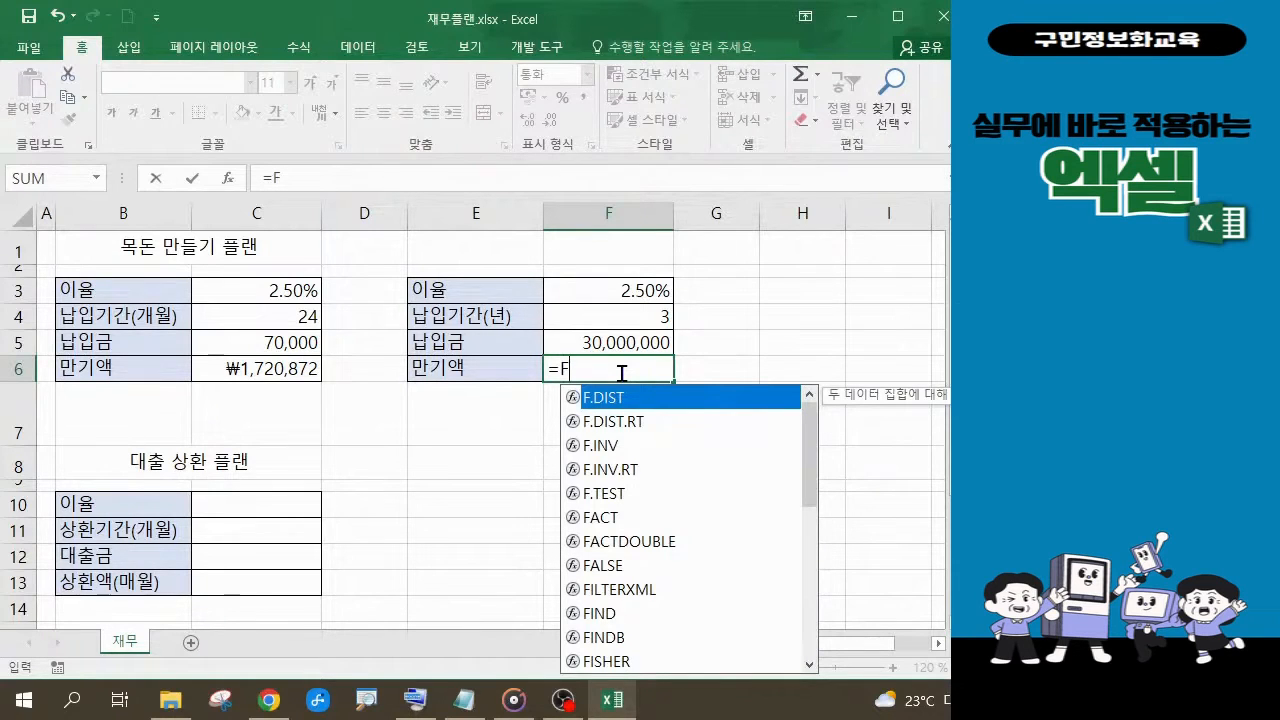
{"action": "left_click_drag", "start_coordinate": [814, 485], "coordinate": [814, 595]}
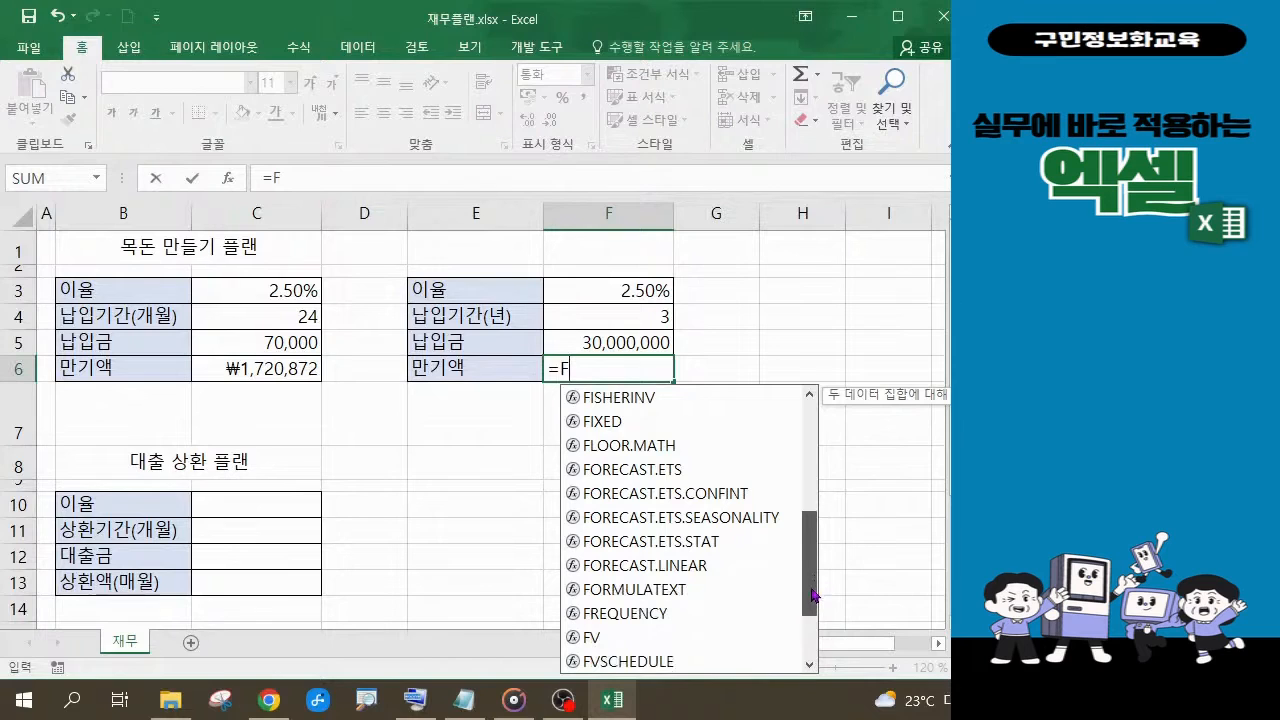
{"action": "left_click", "coordinate": [600, 640]}
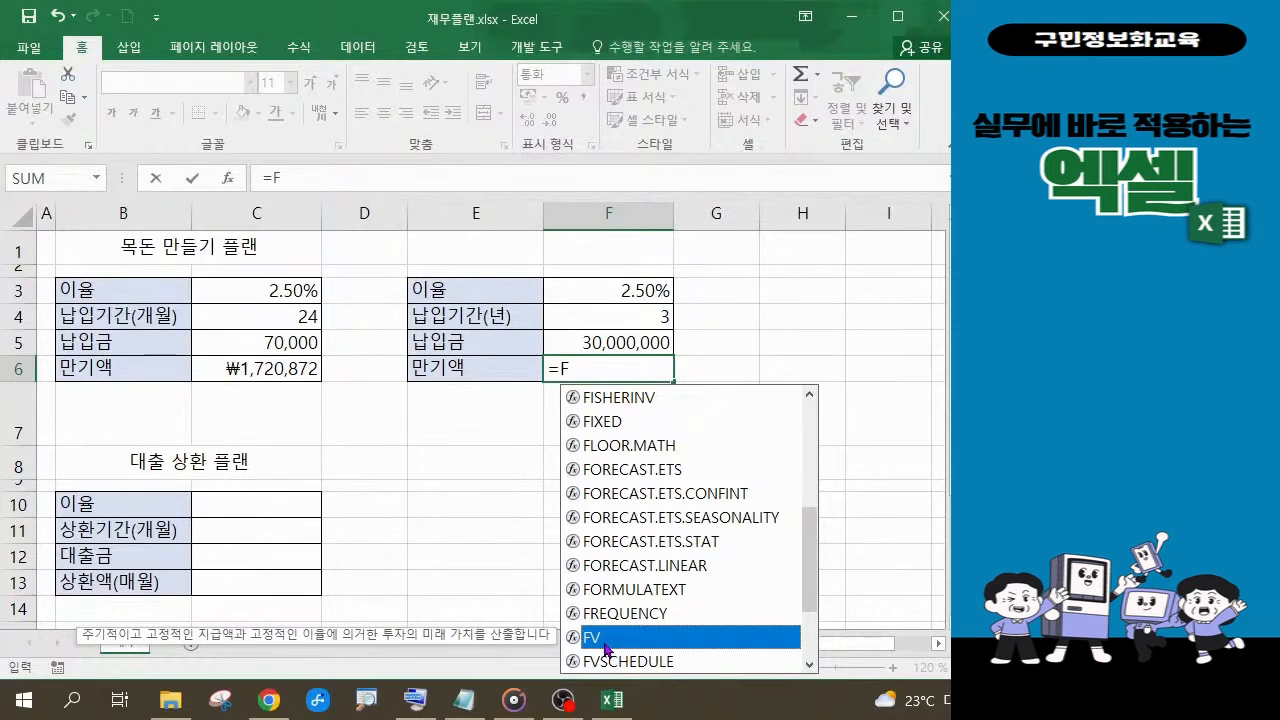
{"action": "left_click", "coordinate": [415, 700]}
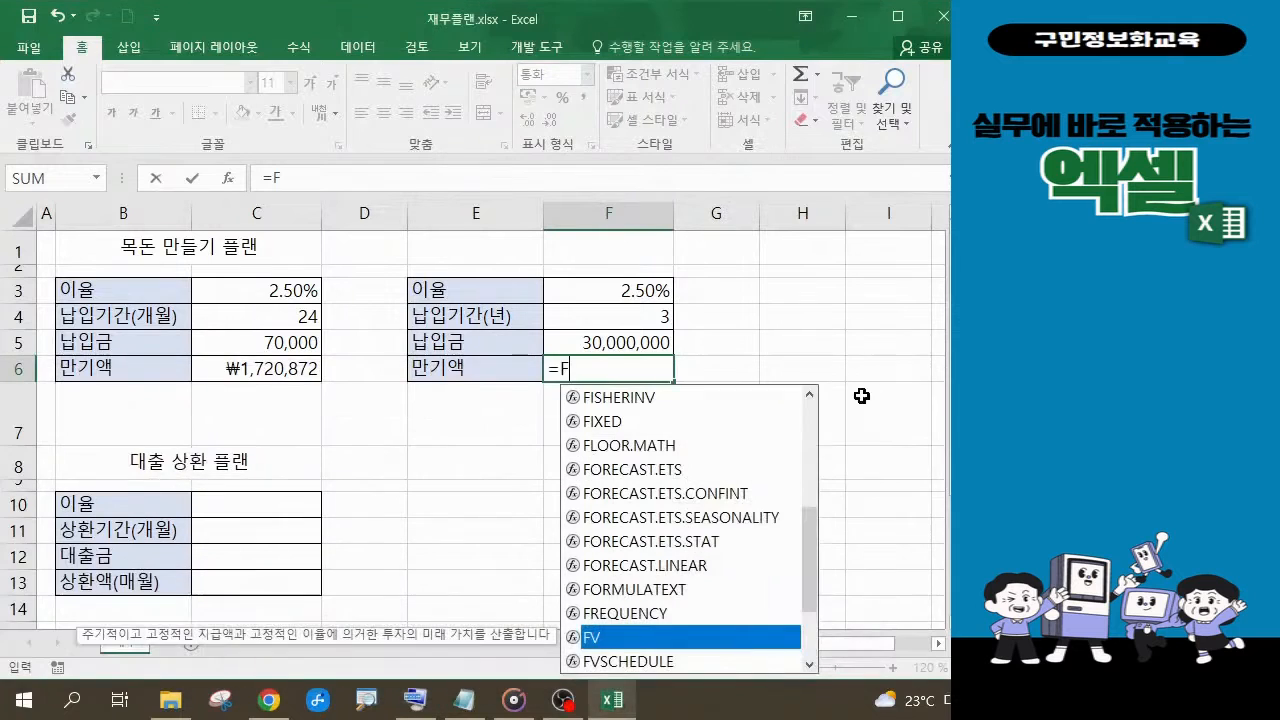
{"action": "left_click", "coordinate": [838, 380]}
{"action": "key", "text": "Tab"}
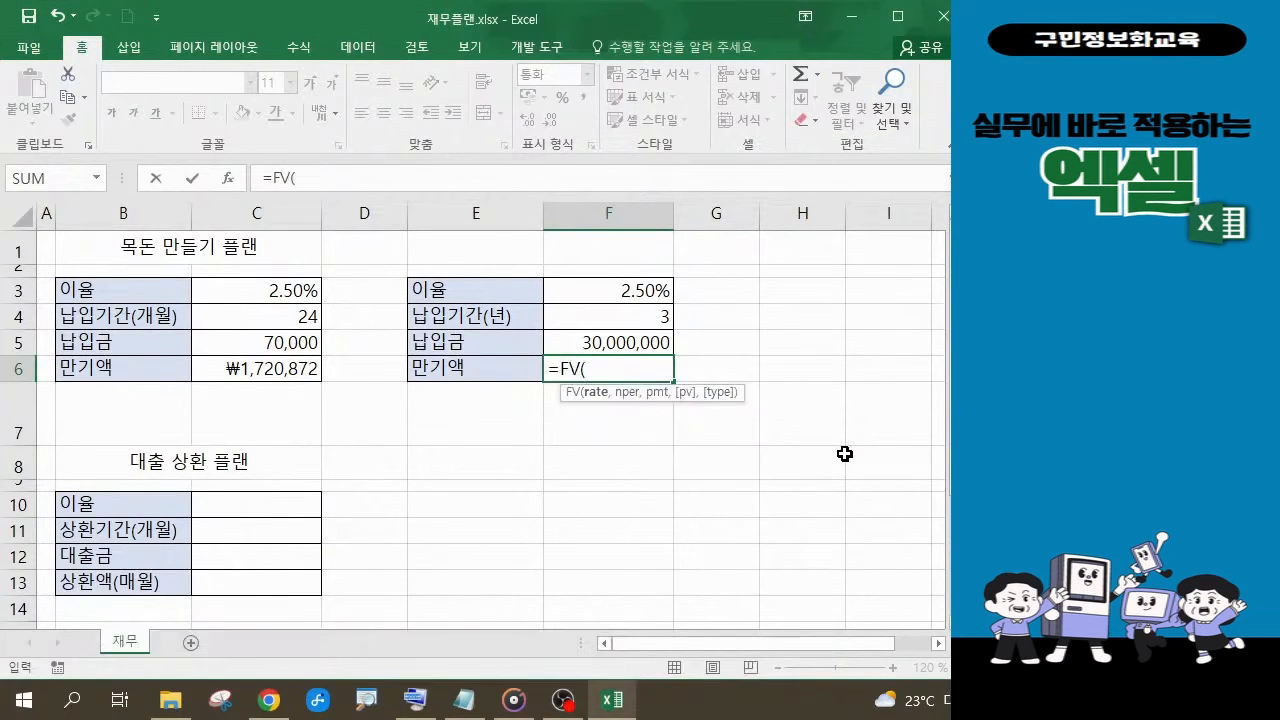
{"action": "key", "text": "ctrl+a"}
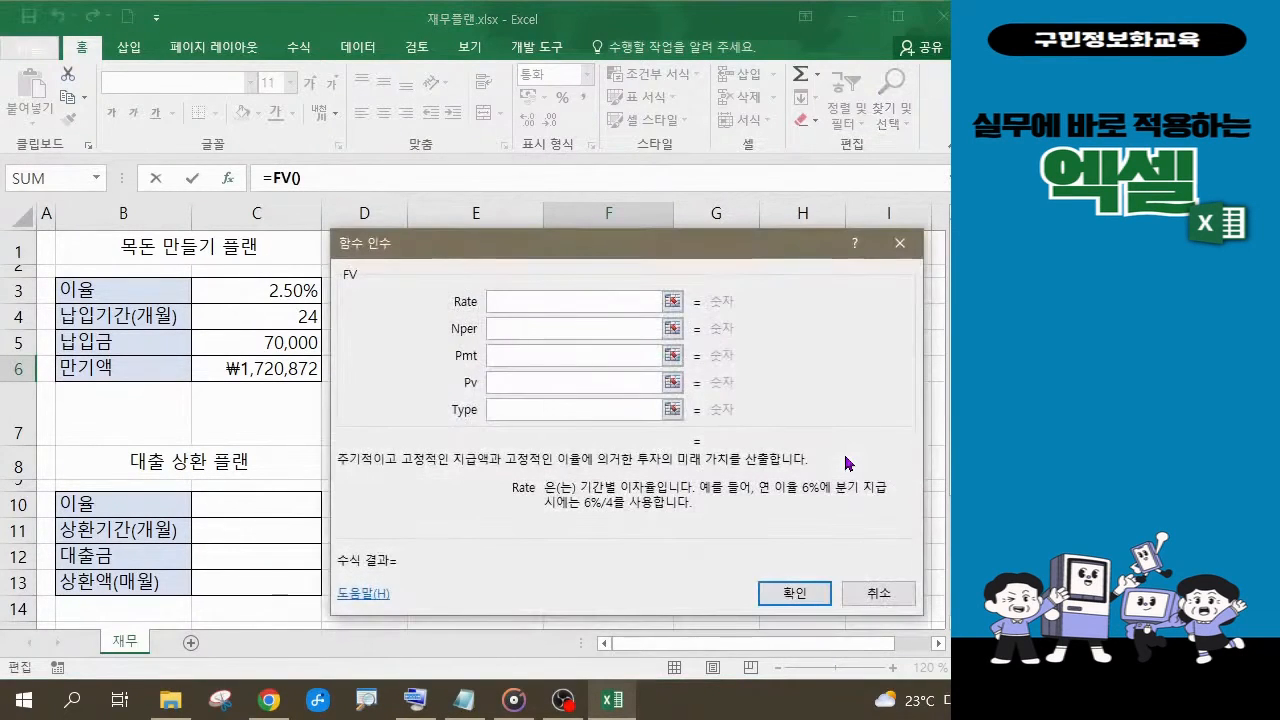
{"action": "left_click_drag", "start_coordinate": [588, 246], "coordinate": [586, 412]}
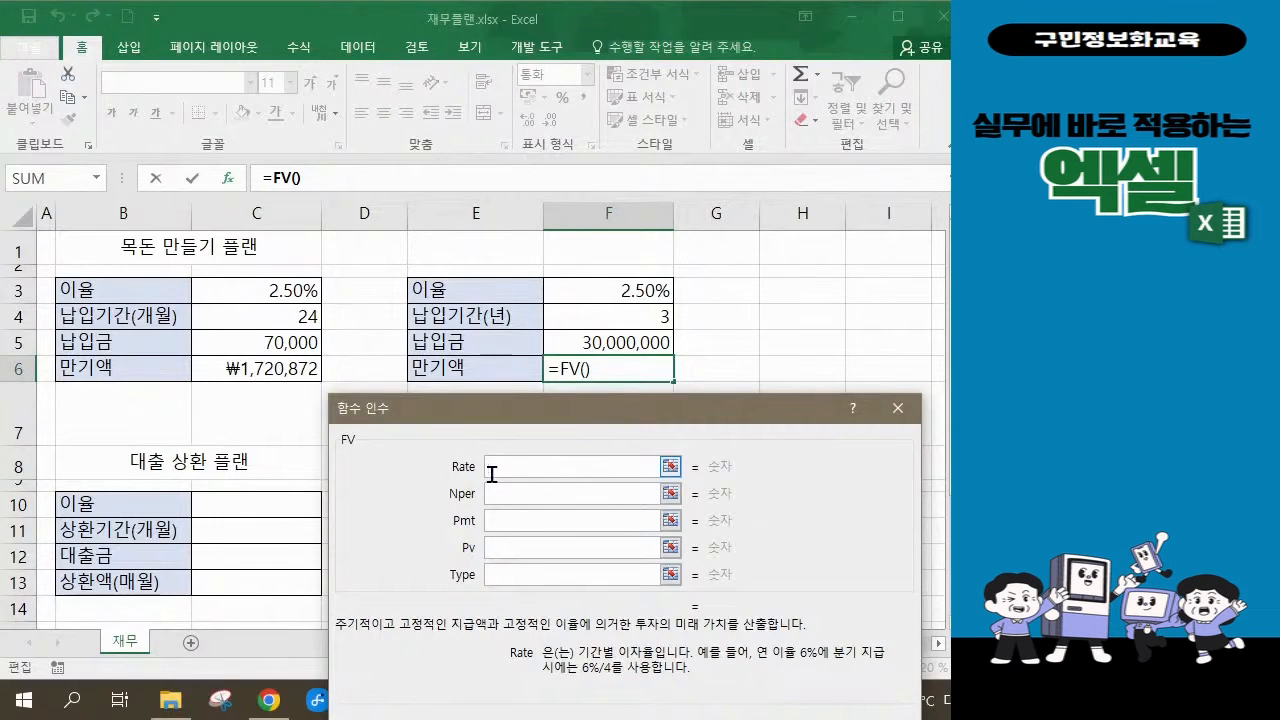
Fill the FV arguments for F6 with Rate F3, Nper F4 and Pv -F5, leaving Pmt and Type empty.
{"action": "left_click", "coordinate": [636, 295]}
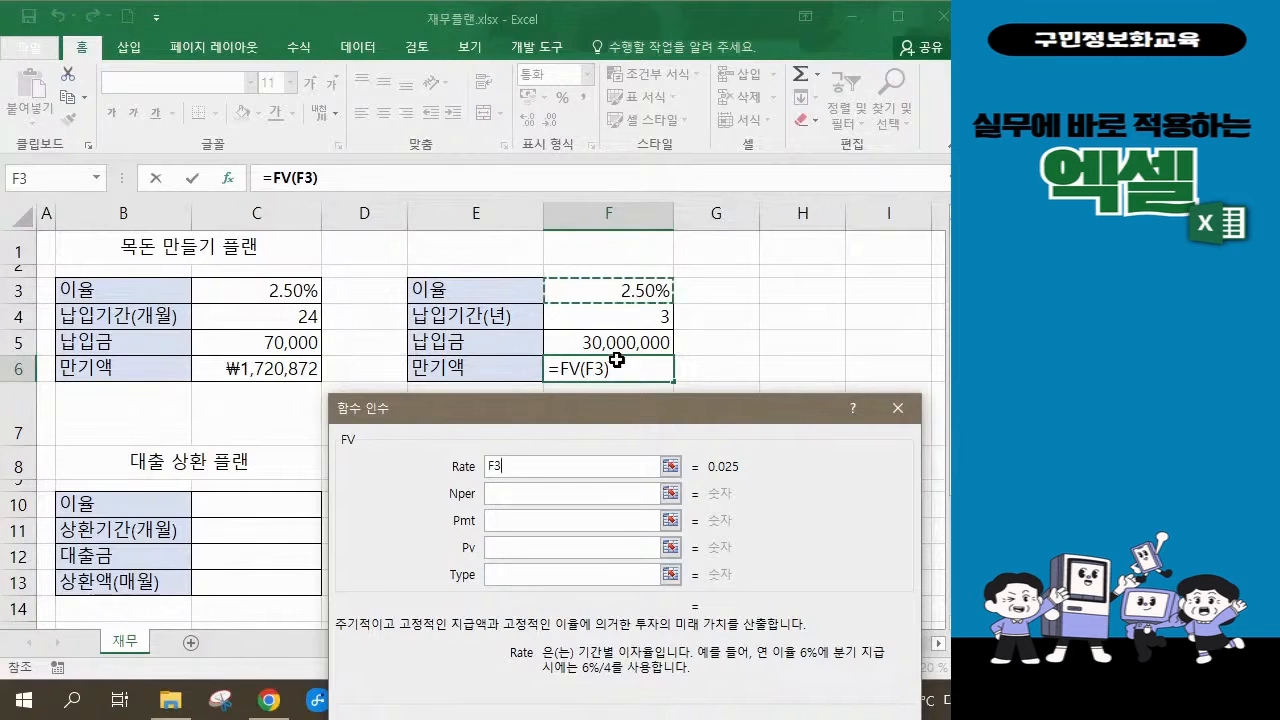
{"action": "left_click", "coordinate": [519, 496]}
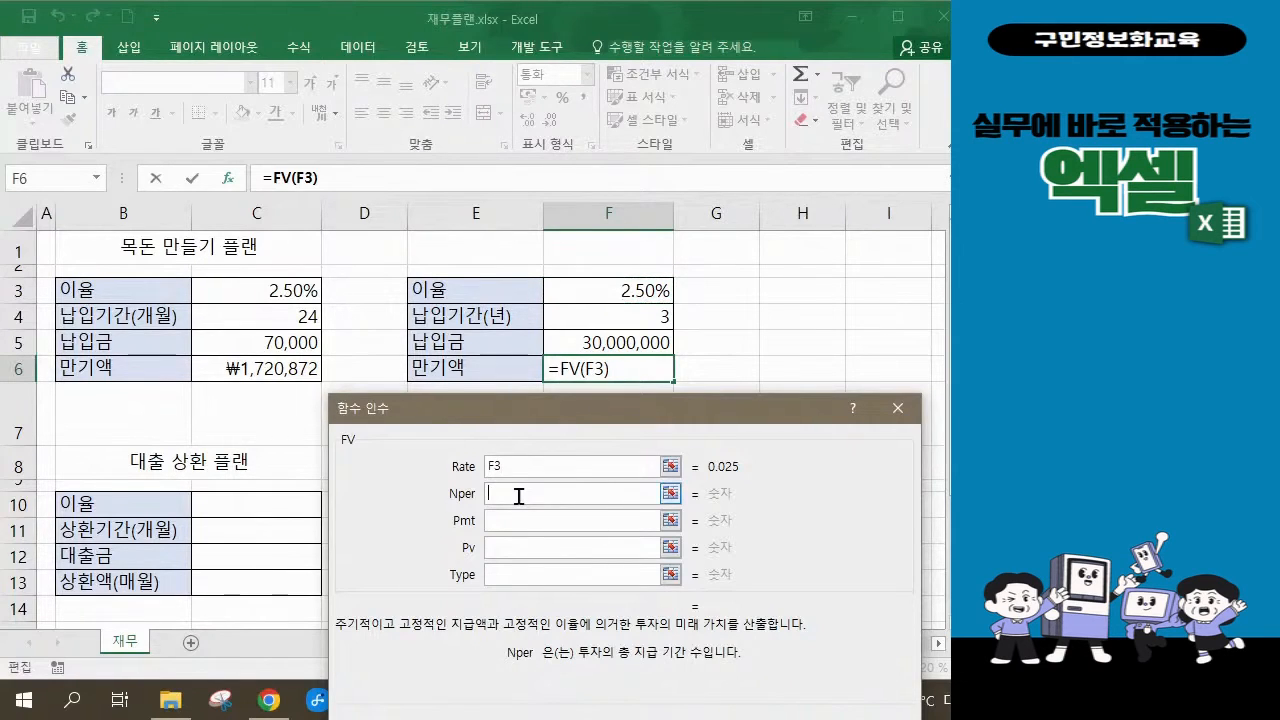
{"action": "left_click", "coordinate": [657, 323]}
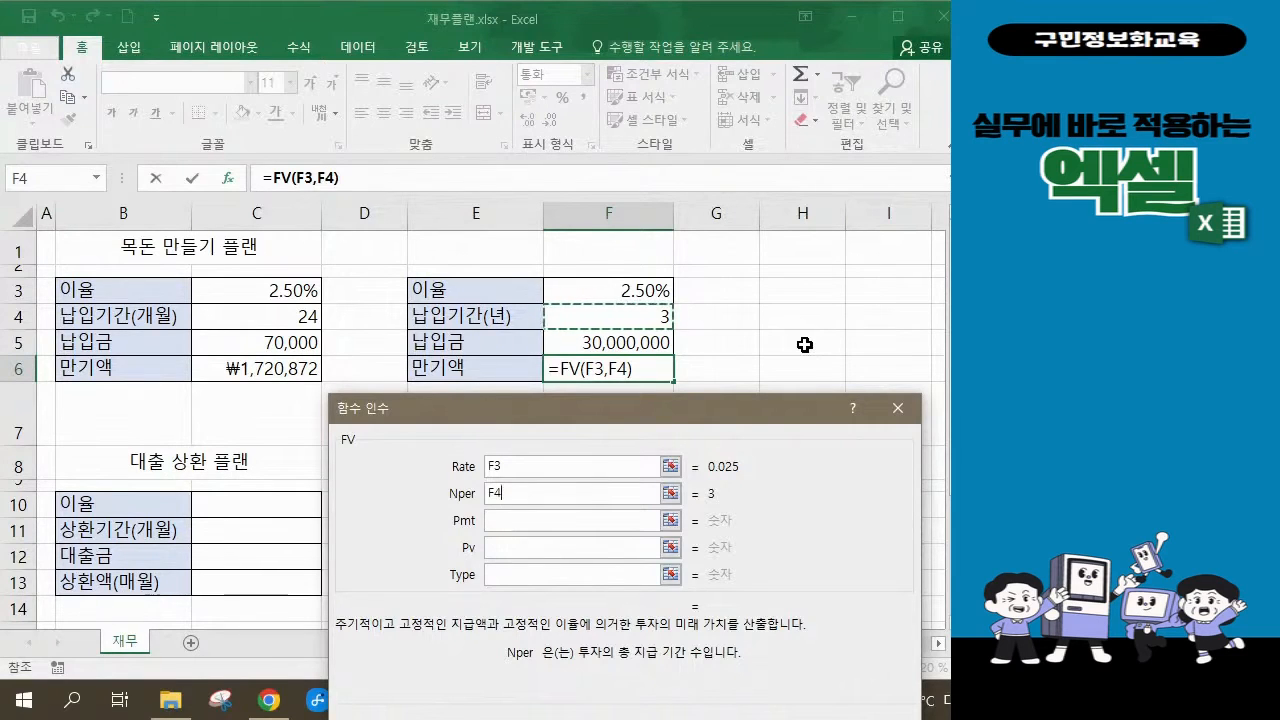
{"action": "left_click", "coordinate": [557, 522]}
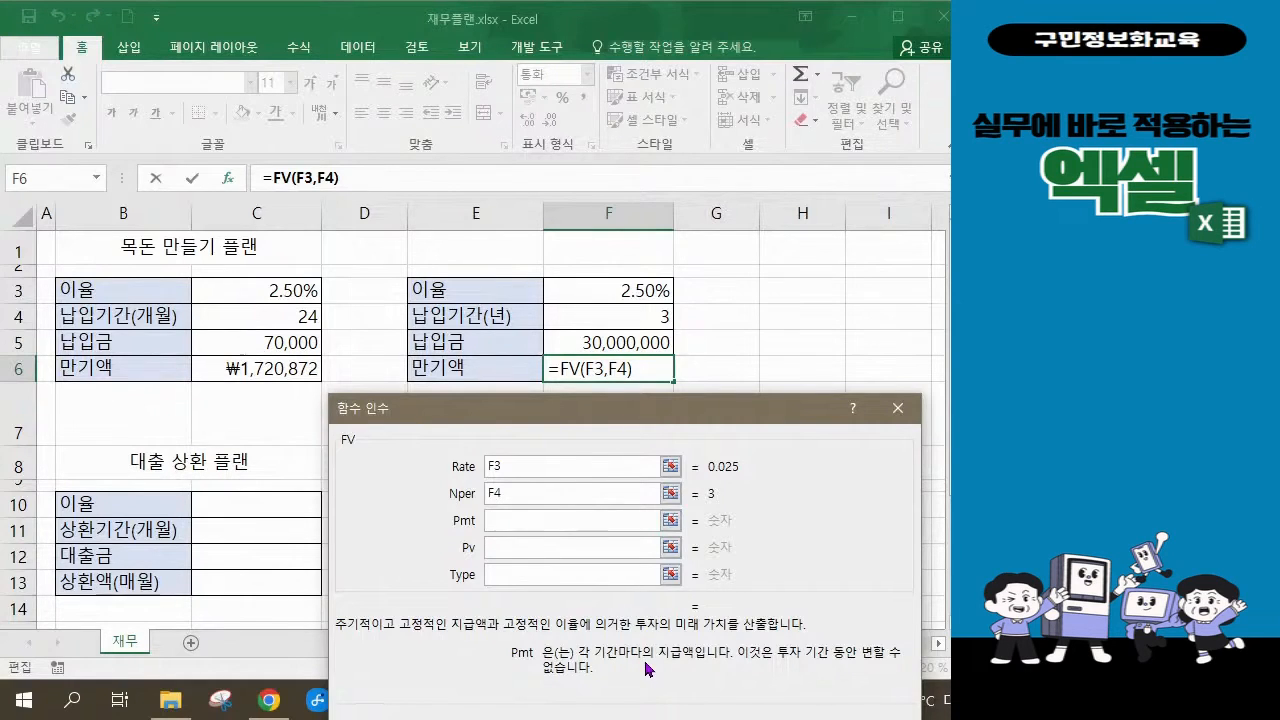
{"action": "left_click", "coordinate": [507, 541]}
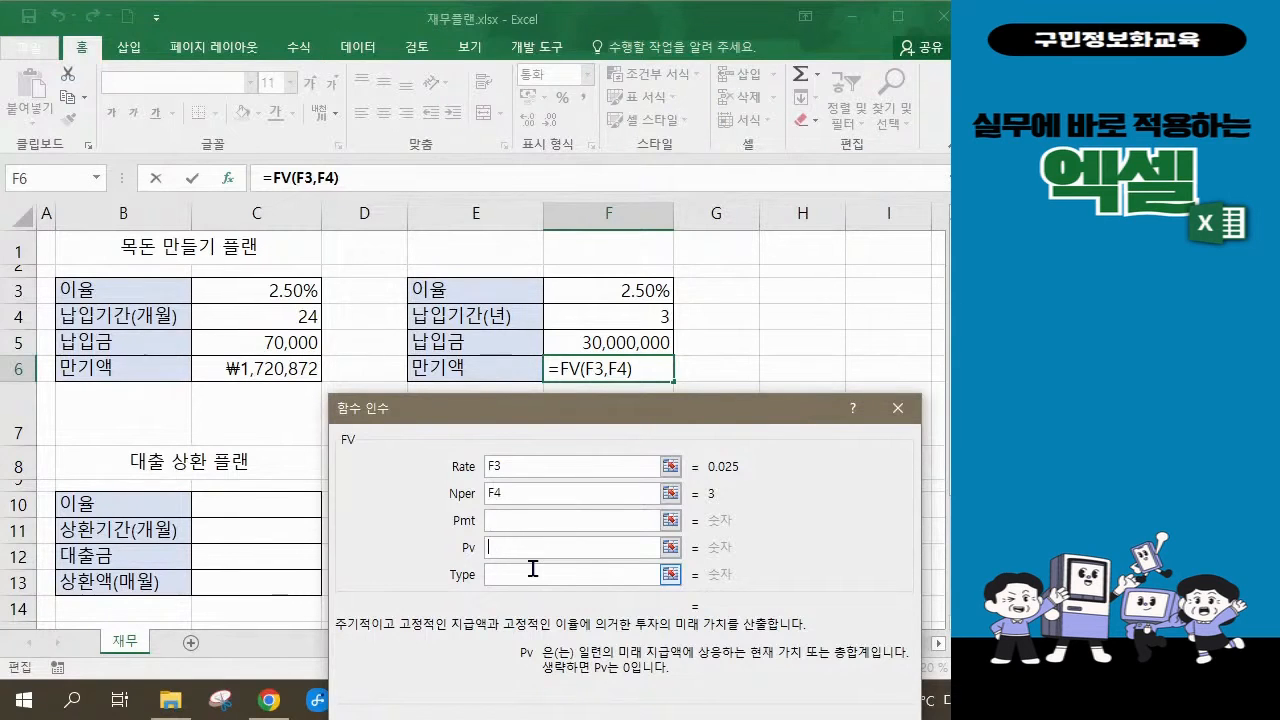
{"action": "type", "text": "-"}
{"action": "left_click", "coordinate": [651, 346]}
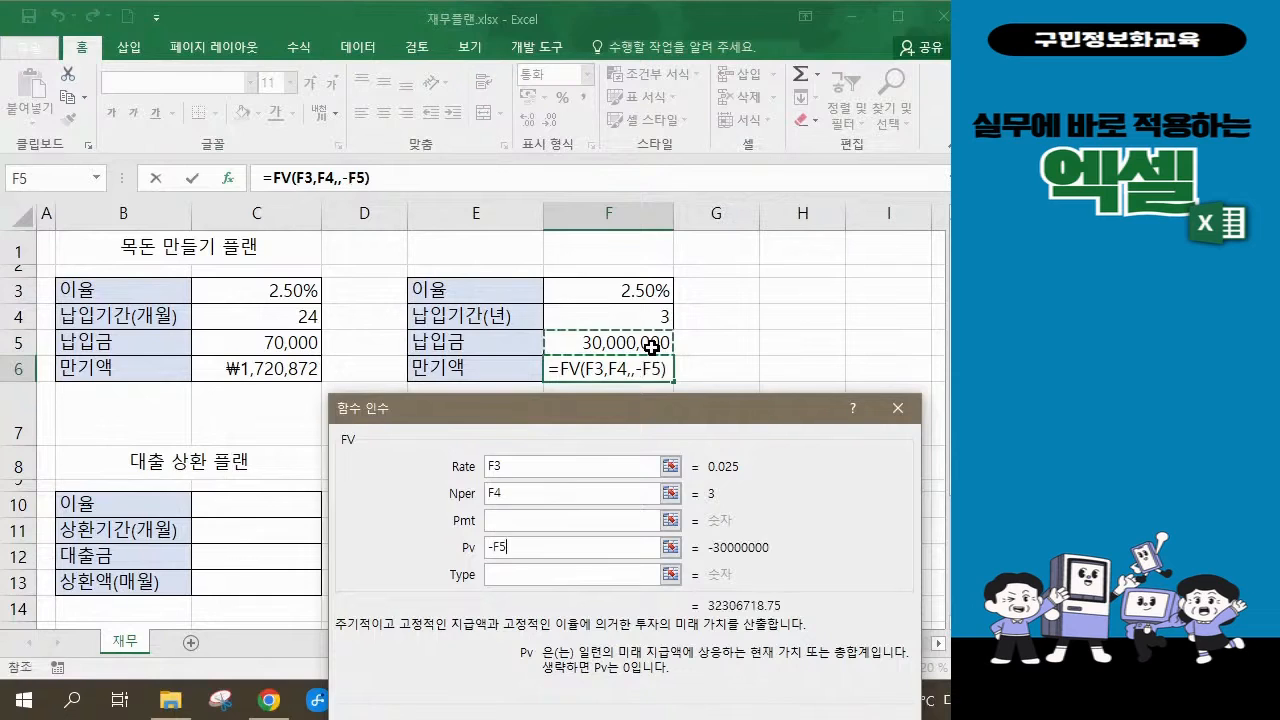
{"action": "left_click", "coordinate": [866, 493]}
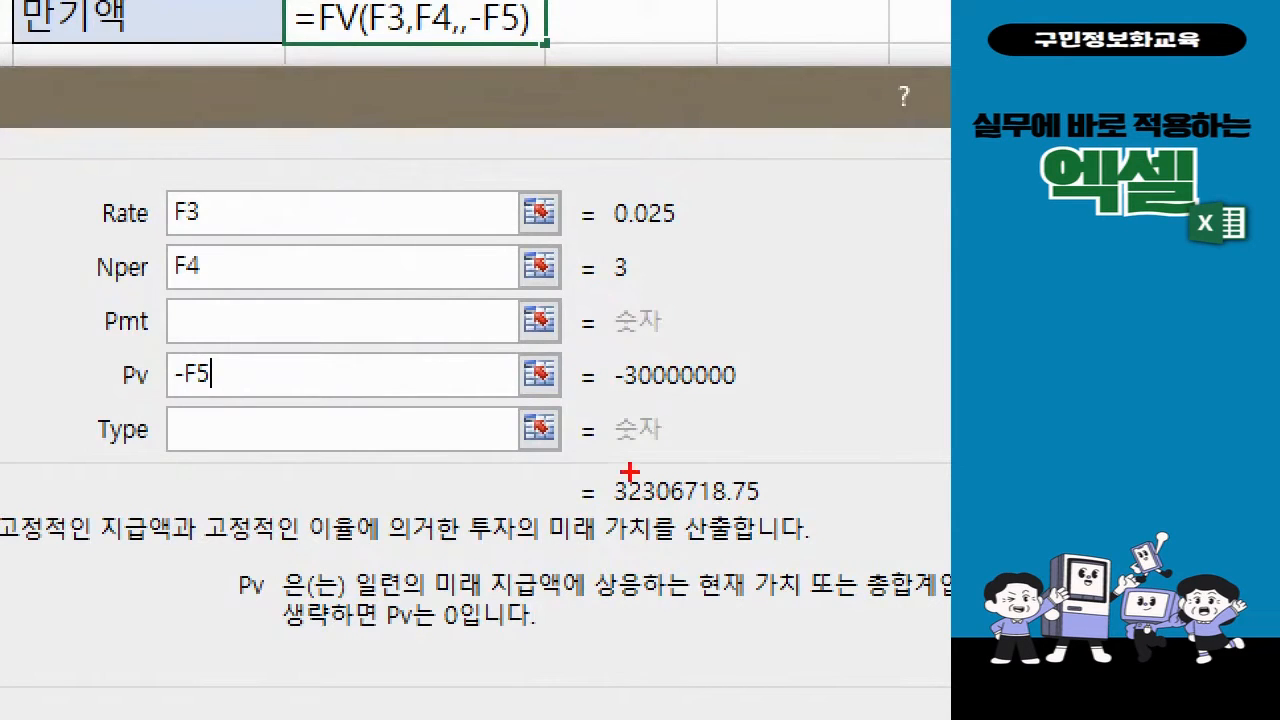
{"action": "left_click_drag", "start_coordinate": [629, 471], "coordinate": [754, 506]}
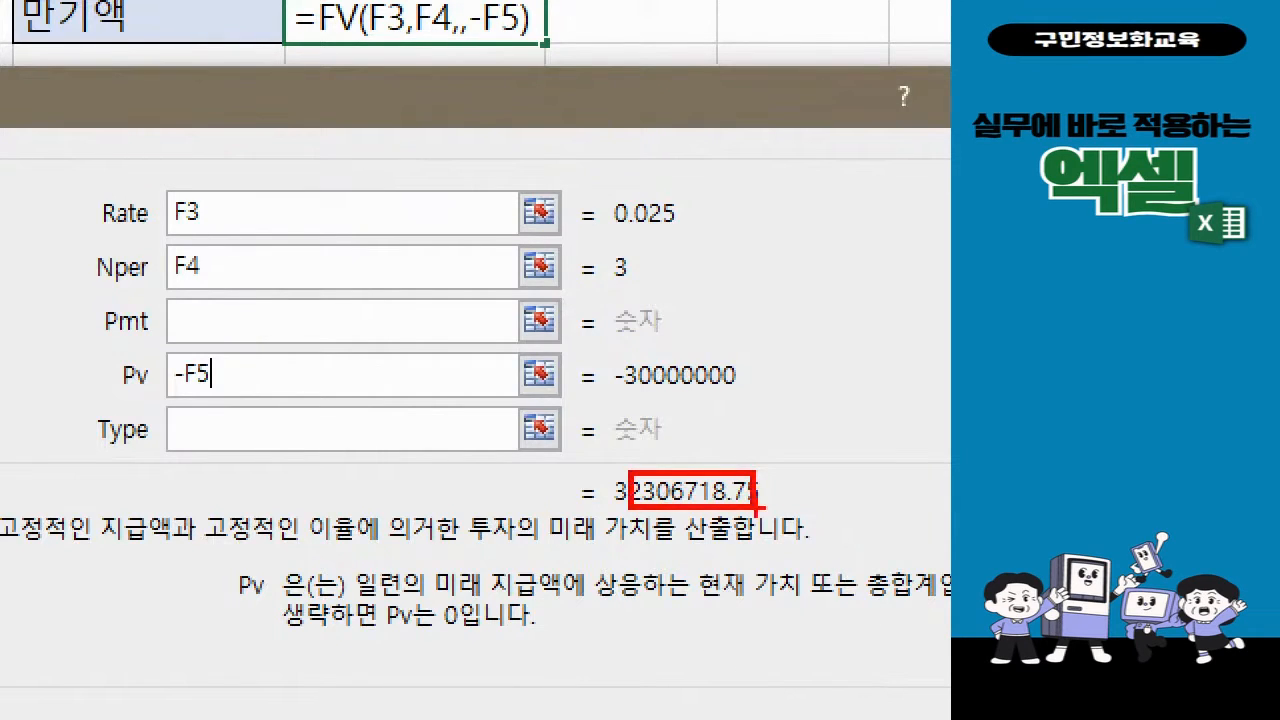
{"action": "key", "text": "Escape"}
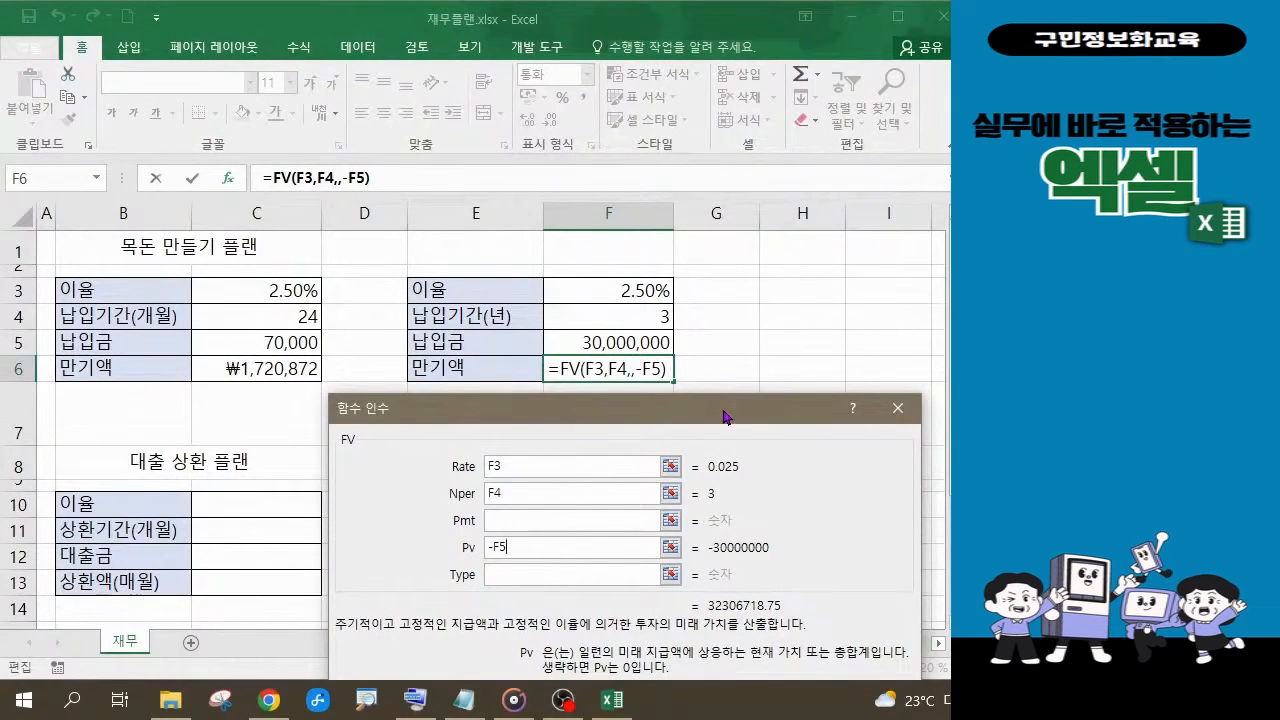
Move the function arguments dialog up so it is fully visible and confirm the FV formula in F6.
{"action": "left_click_drag", "start_coordinate": [721, 408], "coordinate": [701, 268]}
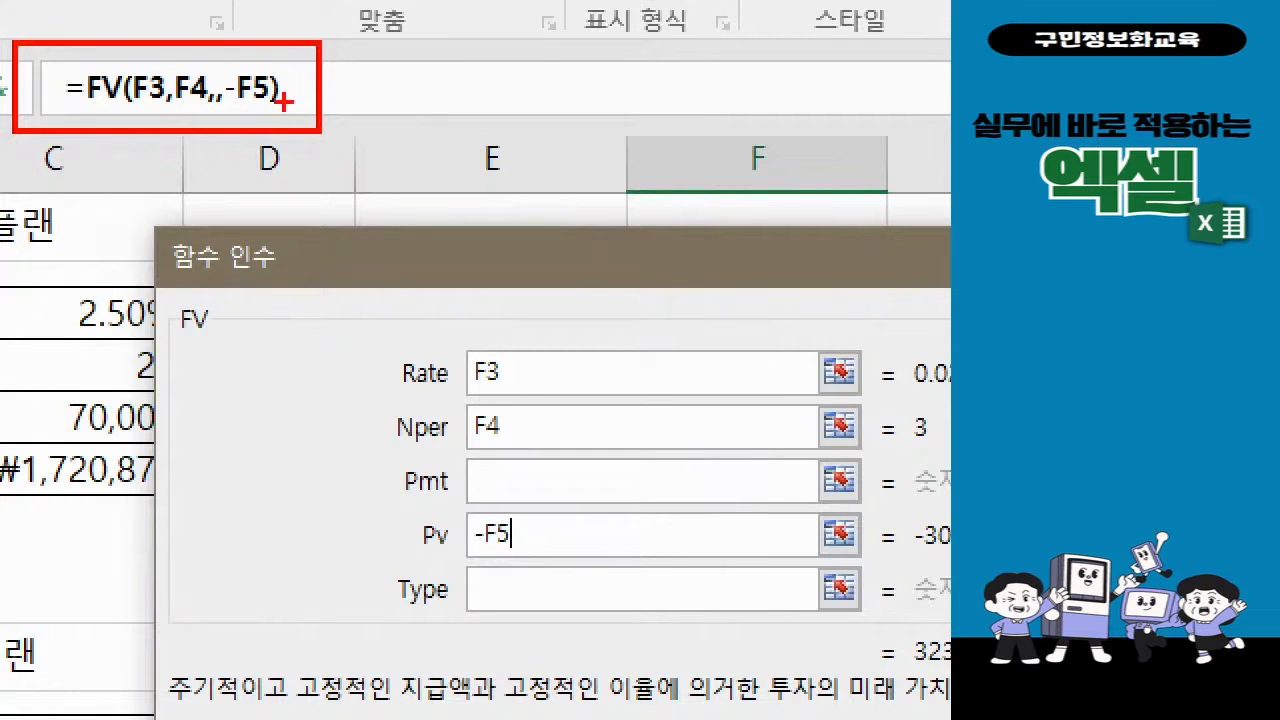
{"action": "mouse_move", "coordinate": [402, 315]}
{"action": "left_mouse_down"}
{"action": "mouse_move", "coordinate": [462, 365]}
{"action": "mouse_move", "coordinate": [585, 603]}
{"action": "left_mouse_up"}
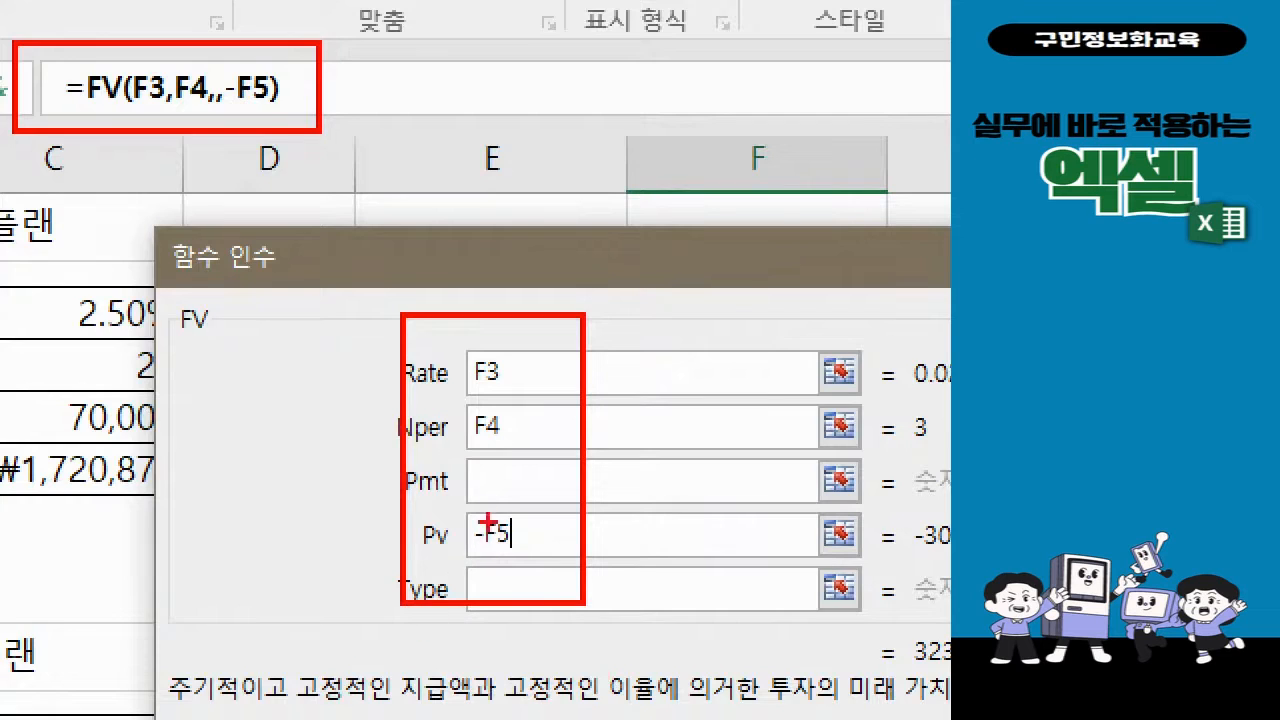
{"action": "left_click_drag", "start_coordinate": [412, 549], "coordinate": [500, 546]}
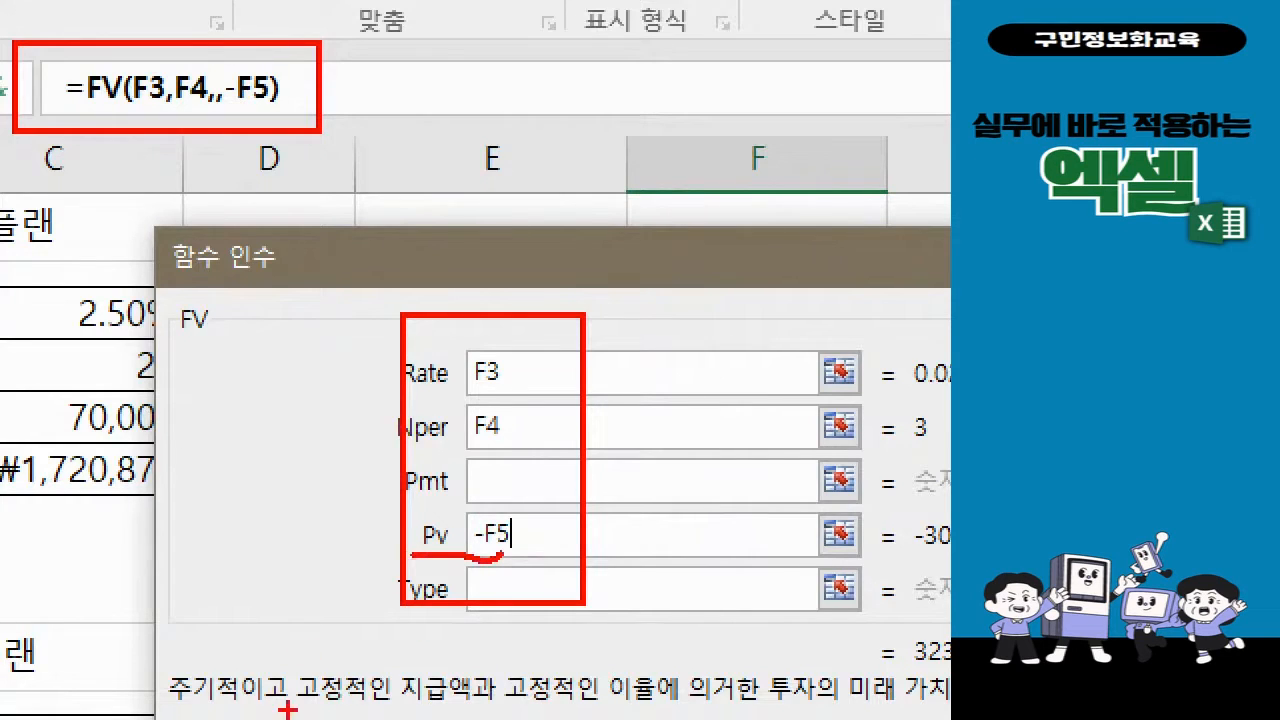
{"action": "left_click_drag", "start_coordinate": [312, 700], "coordinate": [444, 700]}
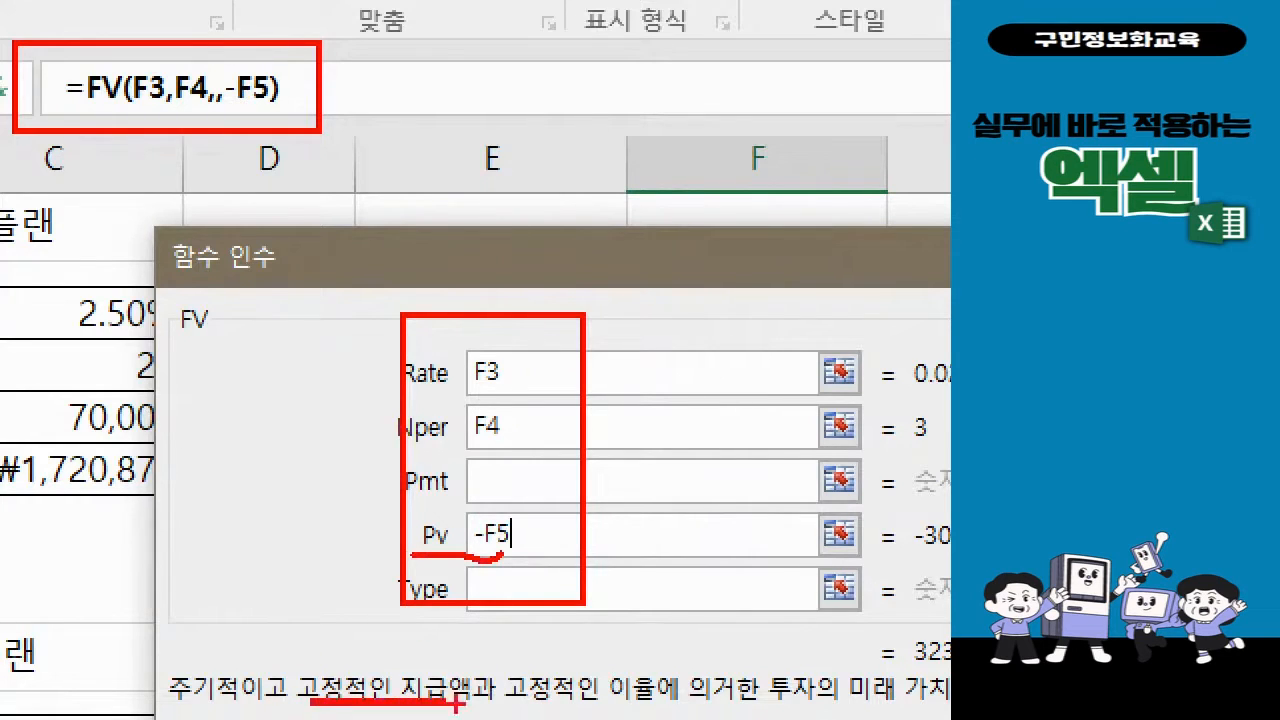
{"action": "mouse_move", "coordinate": [528, 702]}
{"action": "left_mouse_down"}
{"action": "mouse_move", "coordinate": [672, 700]}
{"action": "mouse_move", "coordinate": [664, 707]}
{"action": "left_mouse_up"}
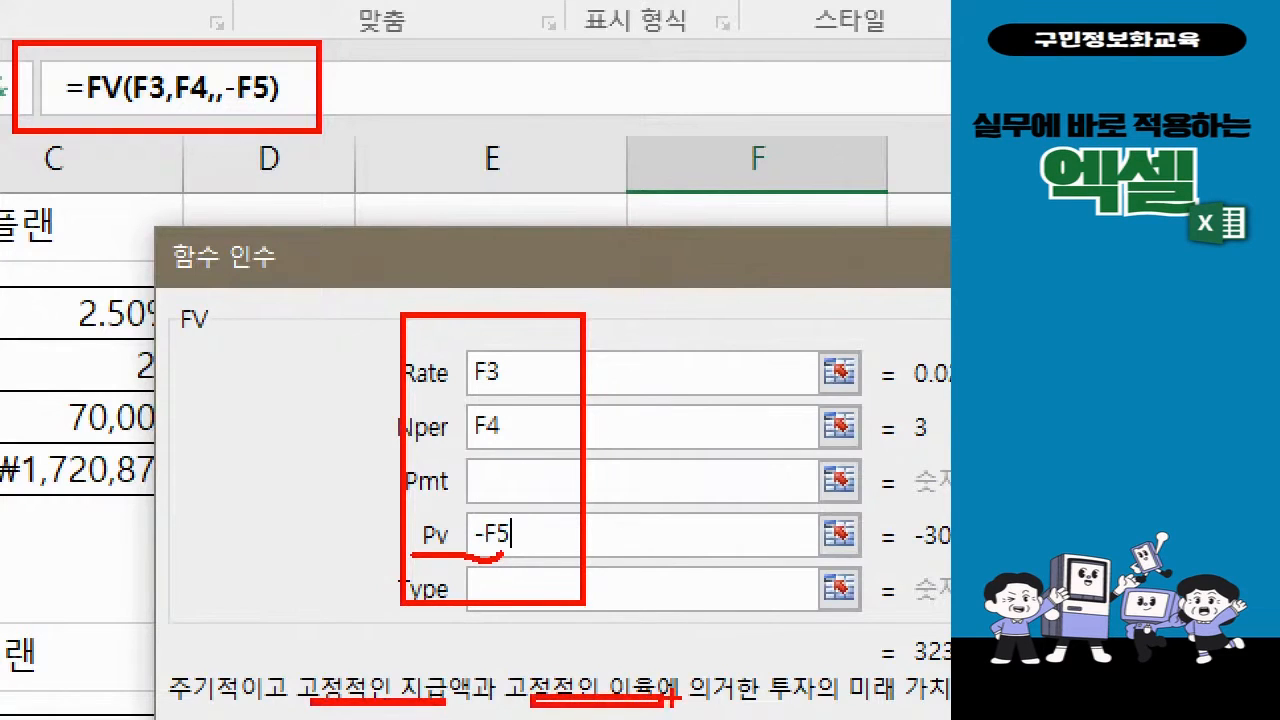
{"action": "key", "text": "Escape"}
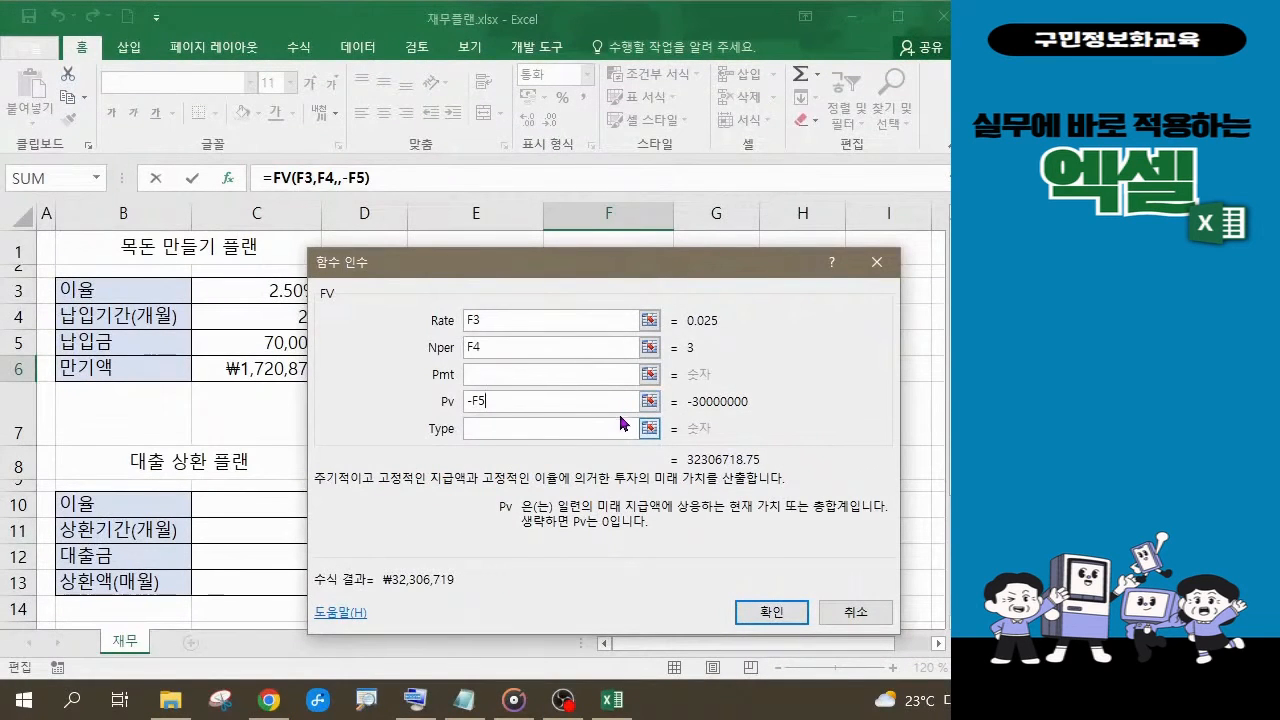
{"action": "left_click", "coordinate": [771, 612]}
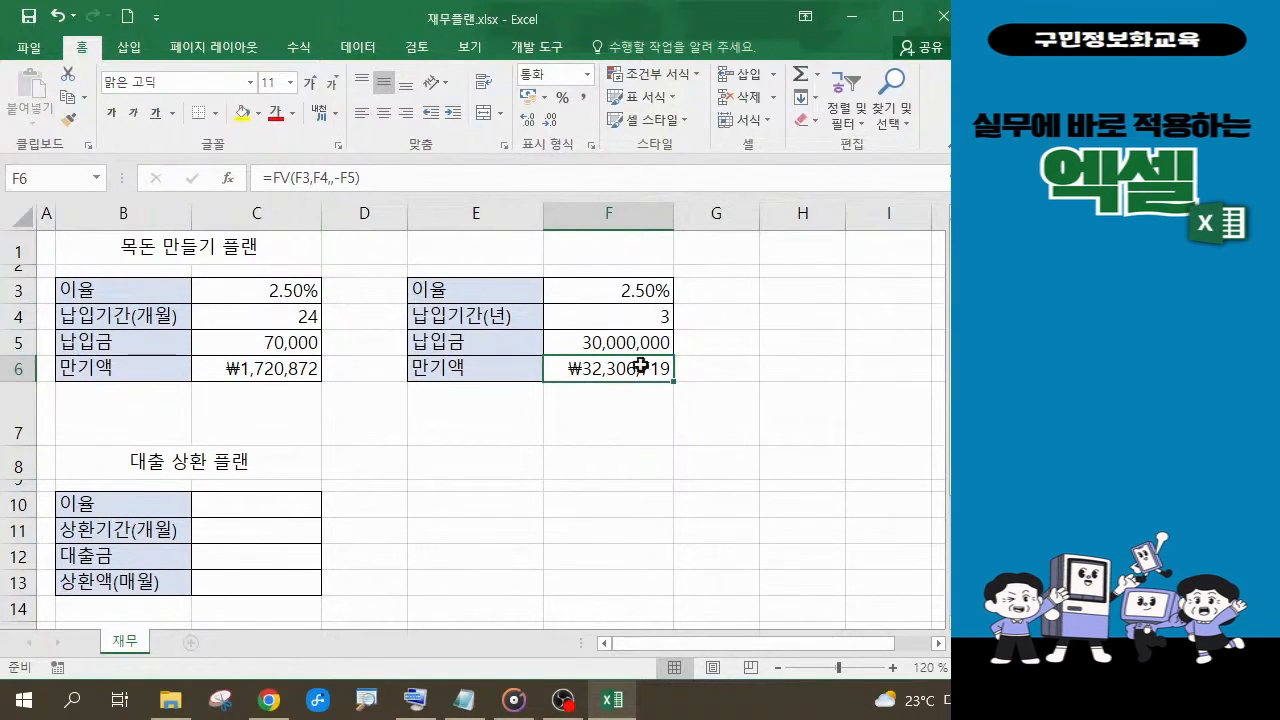
Copy the full text of the 만기액 formula in F6 and finish editing the cell with the formula intact.
{"action": "left_click", "coordinate": [637, 294]}
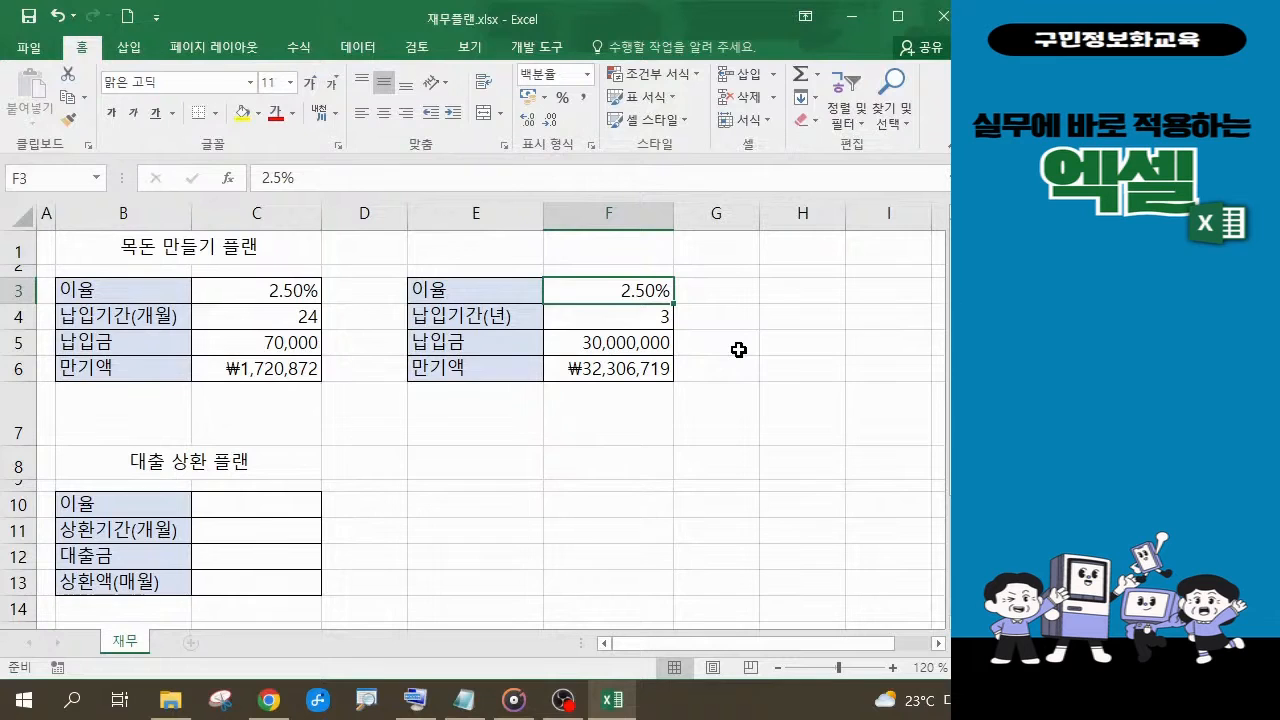
{"action": "left_click", "coordinate": [612, 368]}
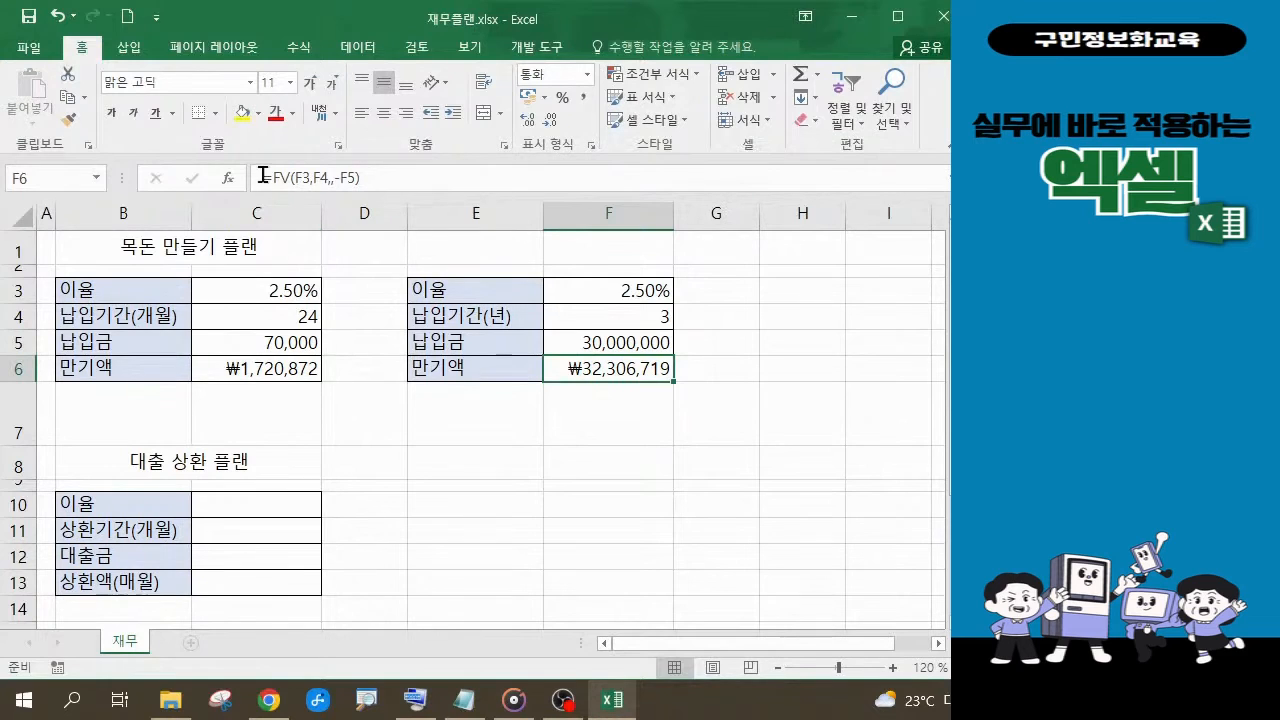
{"action": "left_click_drag", "start_coordinate": [256, 177], "coordinate": [531, 177]}
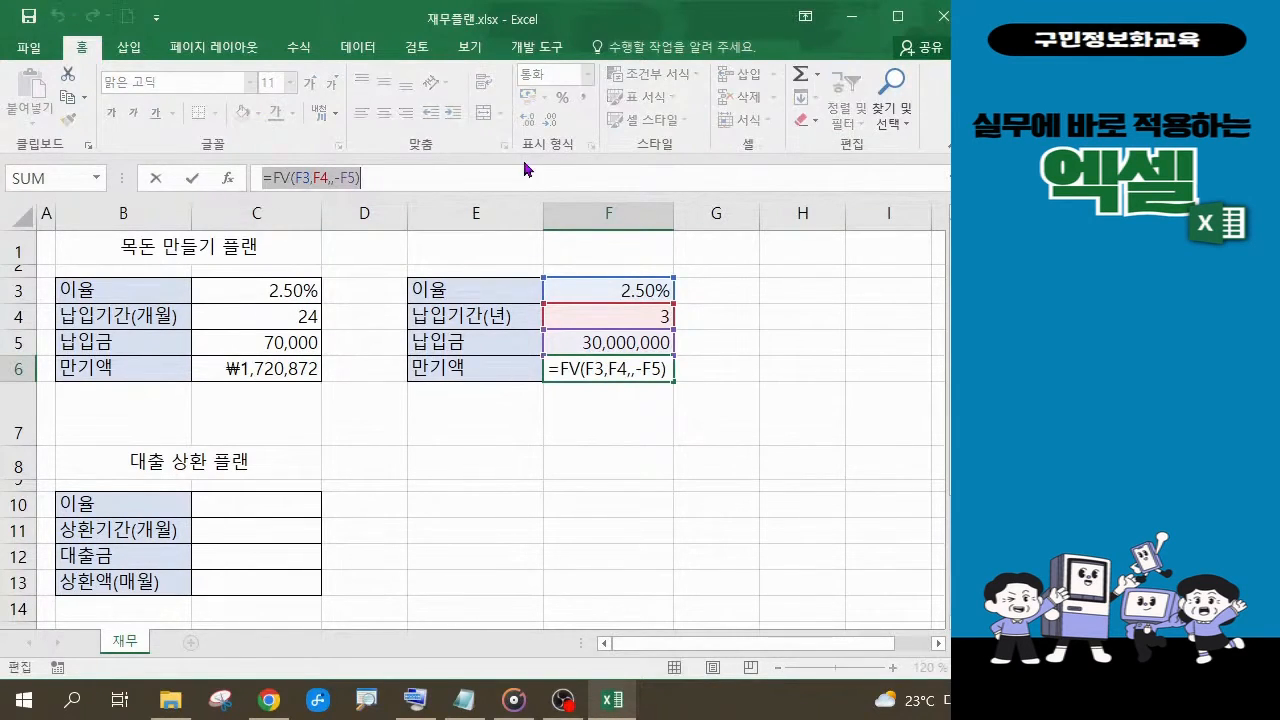
{"action": "key", "text": "ctrl+c"}
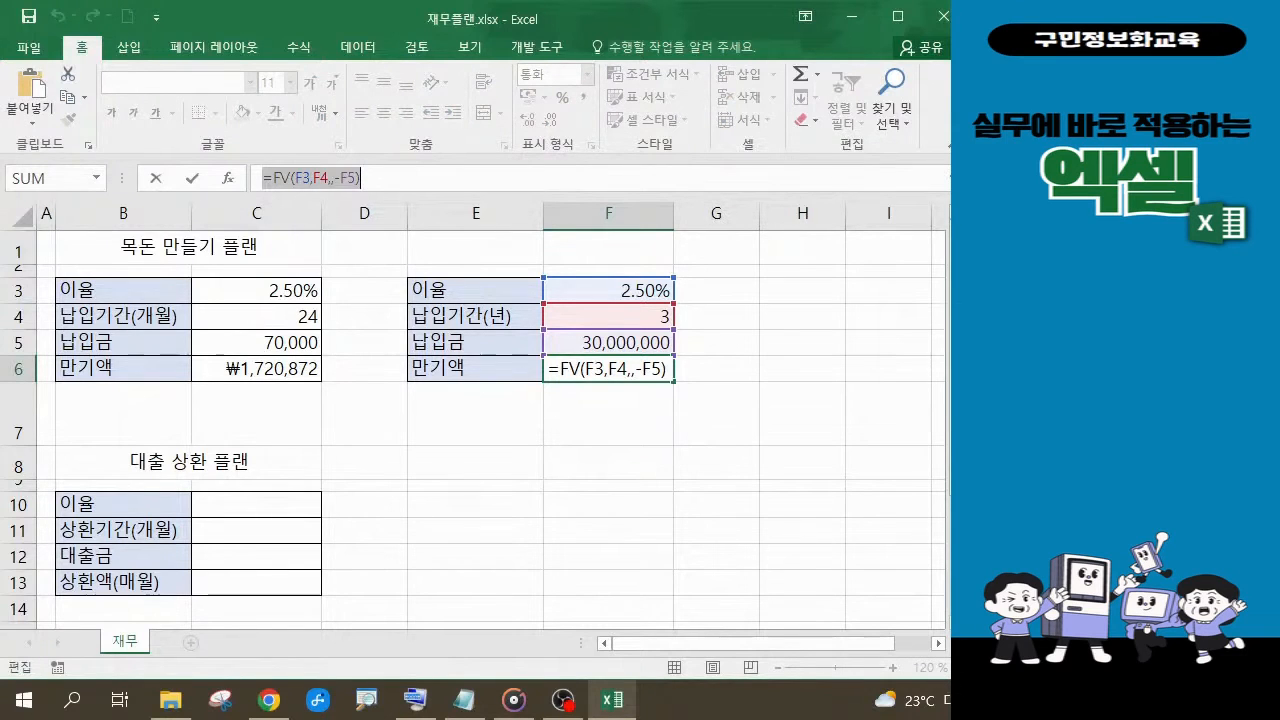
{"action": "key", "text": "alt+Tab"}
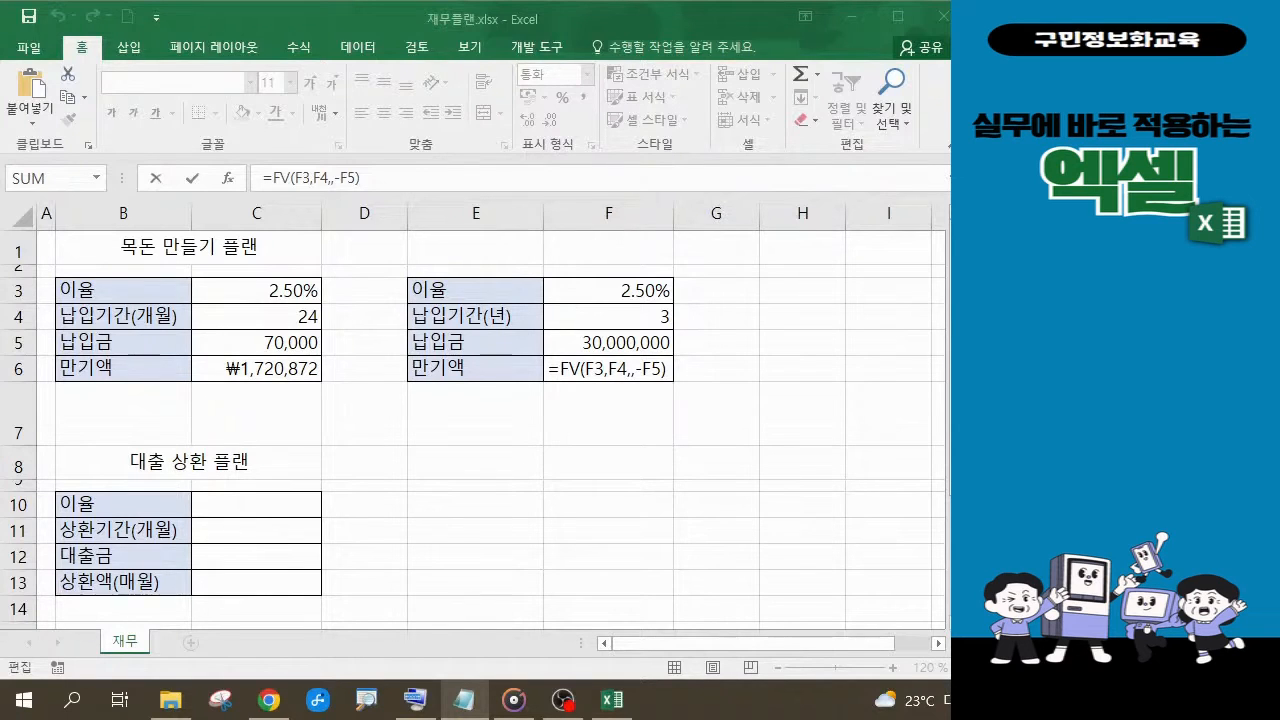
{"action": "key", "text": "alt+Tab"}
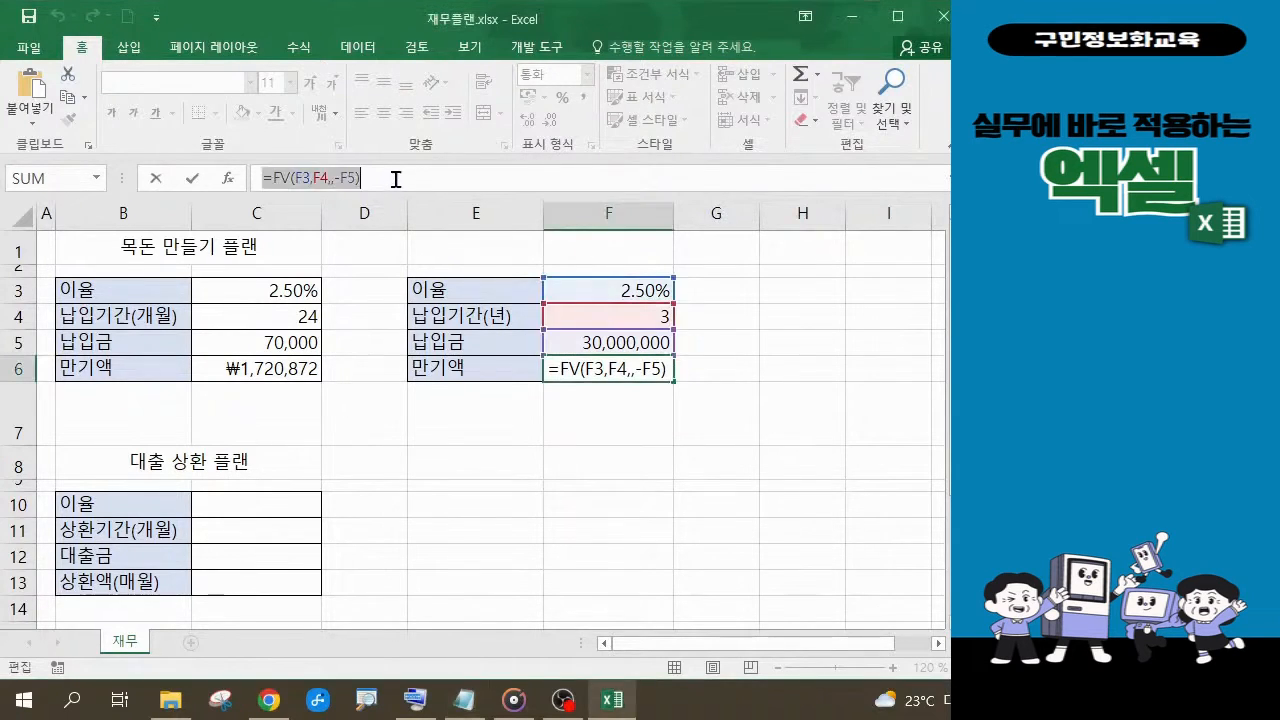
{"action": "key", "text": "Return"}
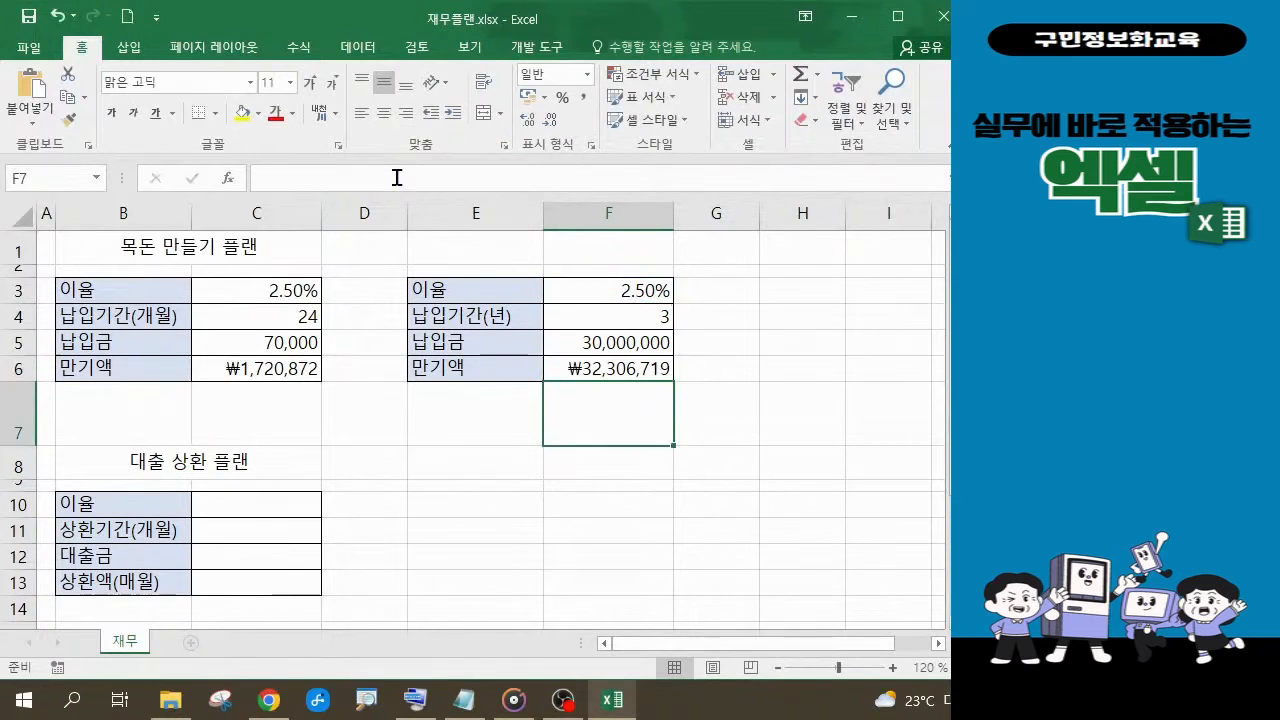
Set the copied plan's 이율 in F3 to 1.8%.
{"action": "left_click", "coordinate": [651, 369]}
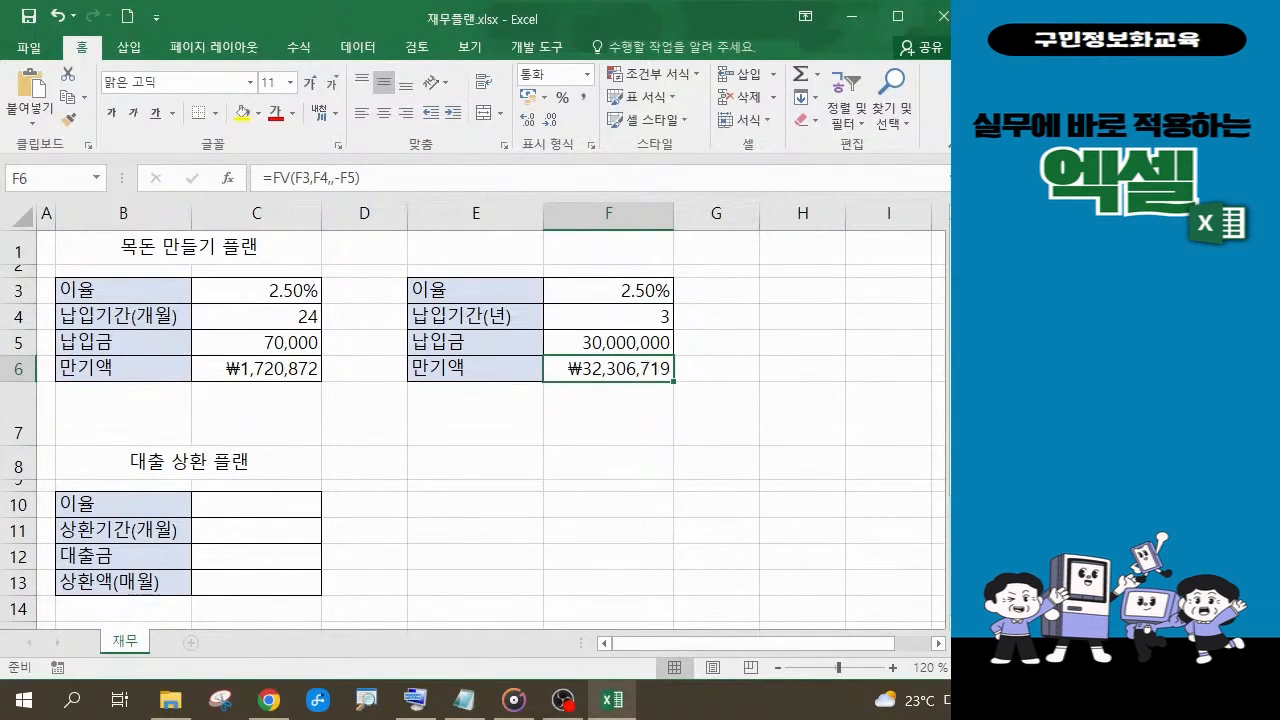
{"action": "key", "text": "alt+Tab"}
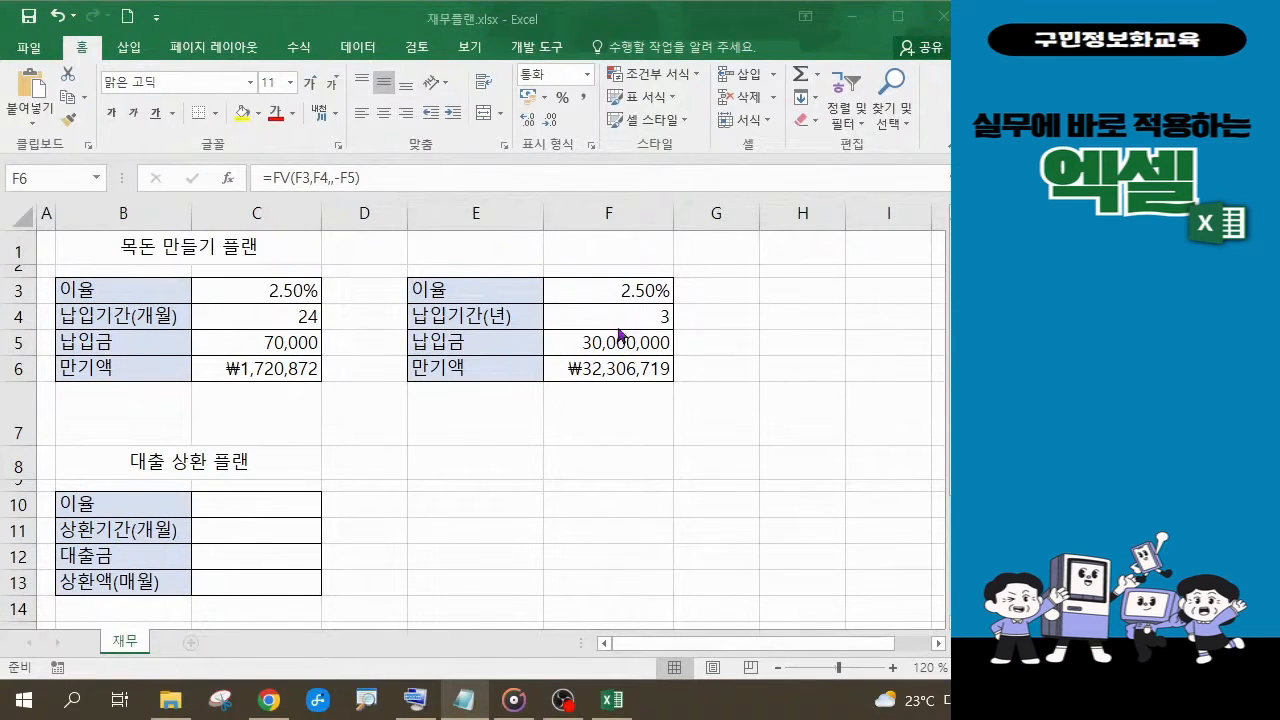
{"action": "left_click", "coordinate": [626, 297]}
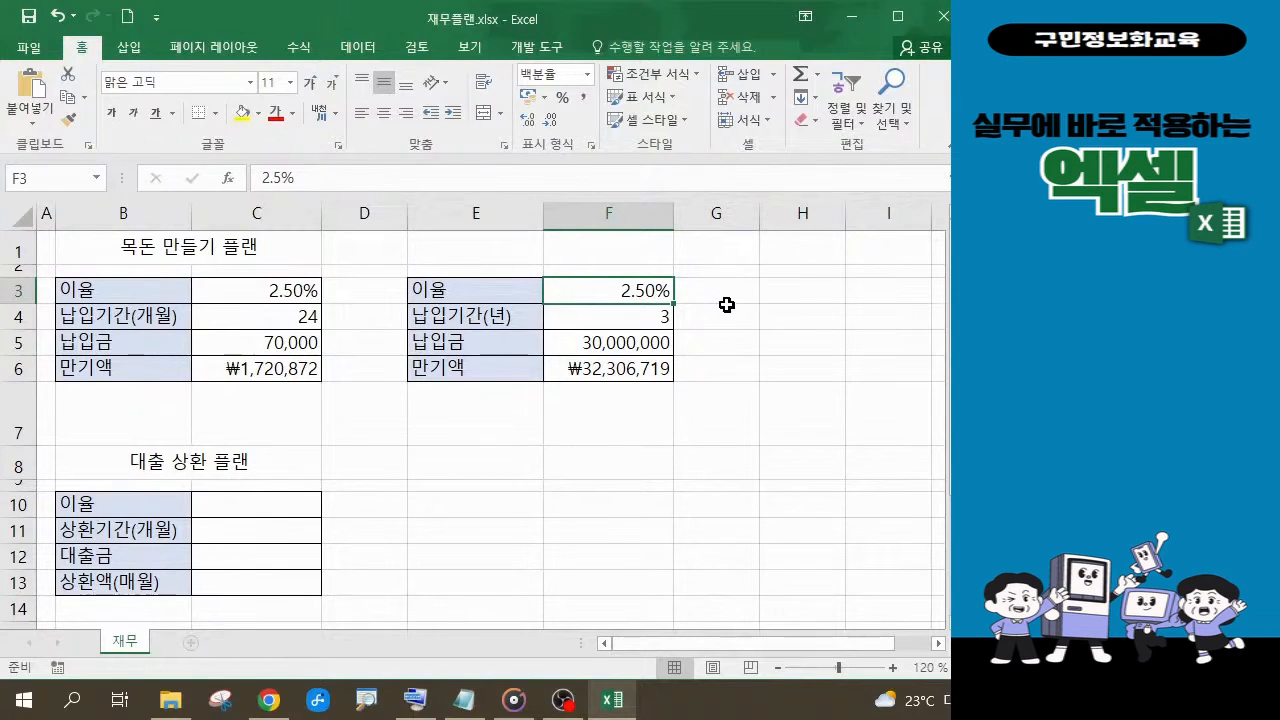
{"action": "type", "text": "1.8"}
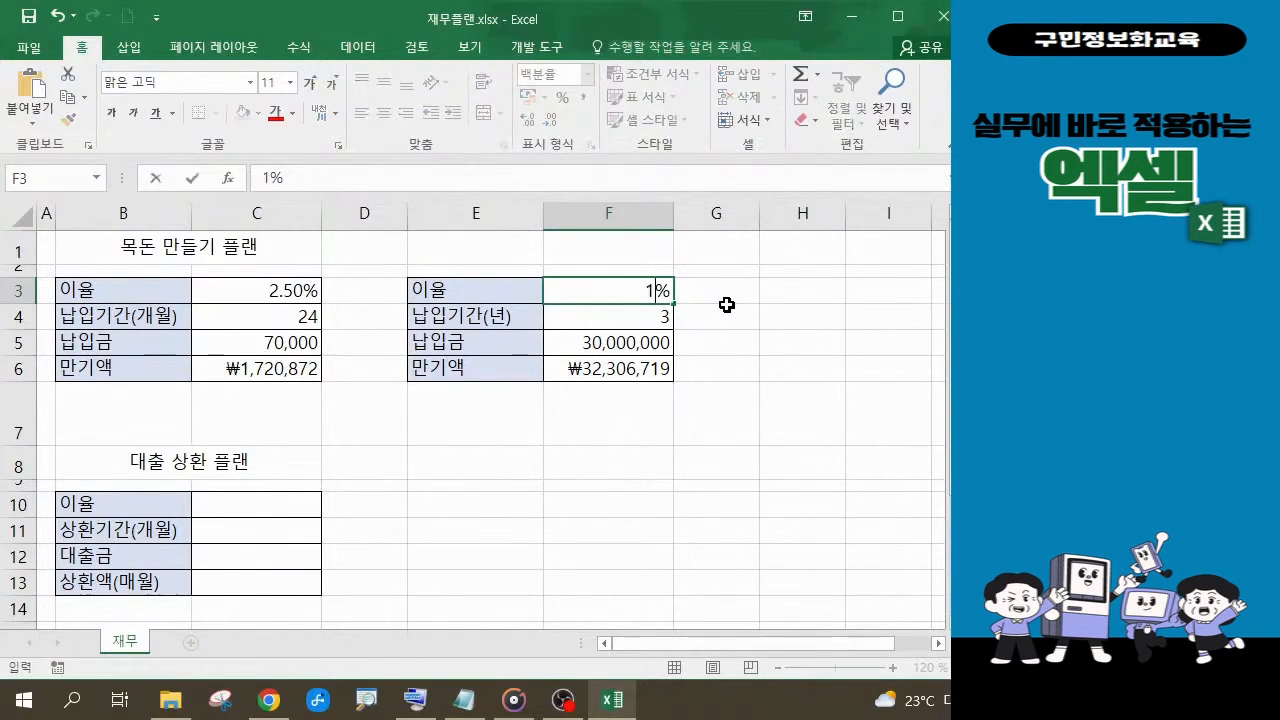
{"action": "key", "text": "Return"}
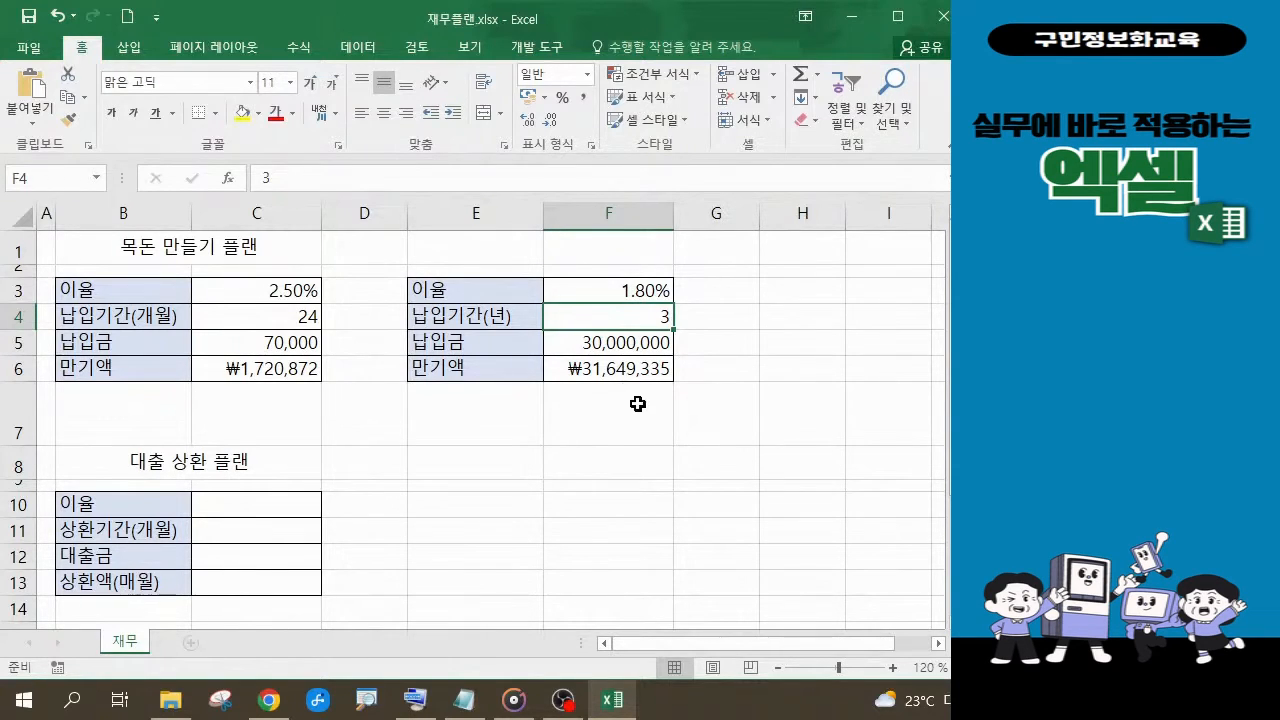
Change the copied plan's 납입금 in F5 to 10,000,000 by replacing only its leading digit.
{"action": "left_click", "coordinate": [594, 340]}
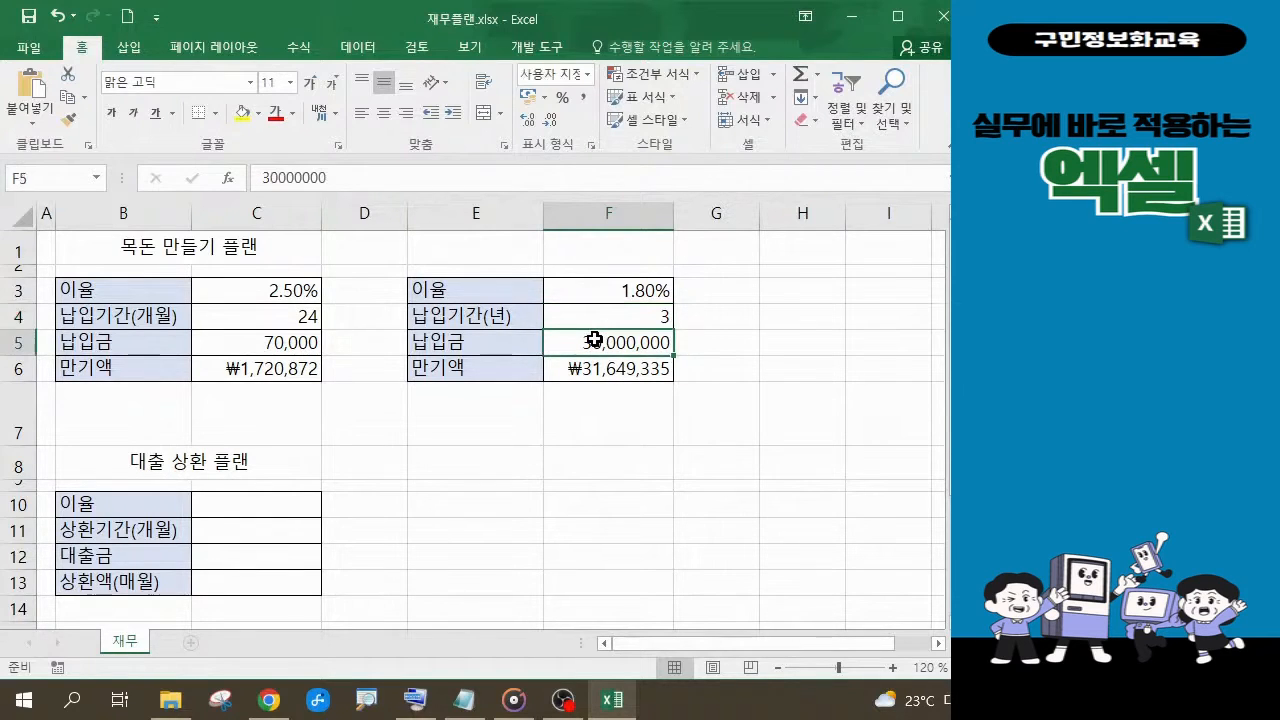
{"action": "double_click", "coordinate": [594, 340]}
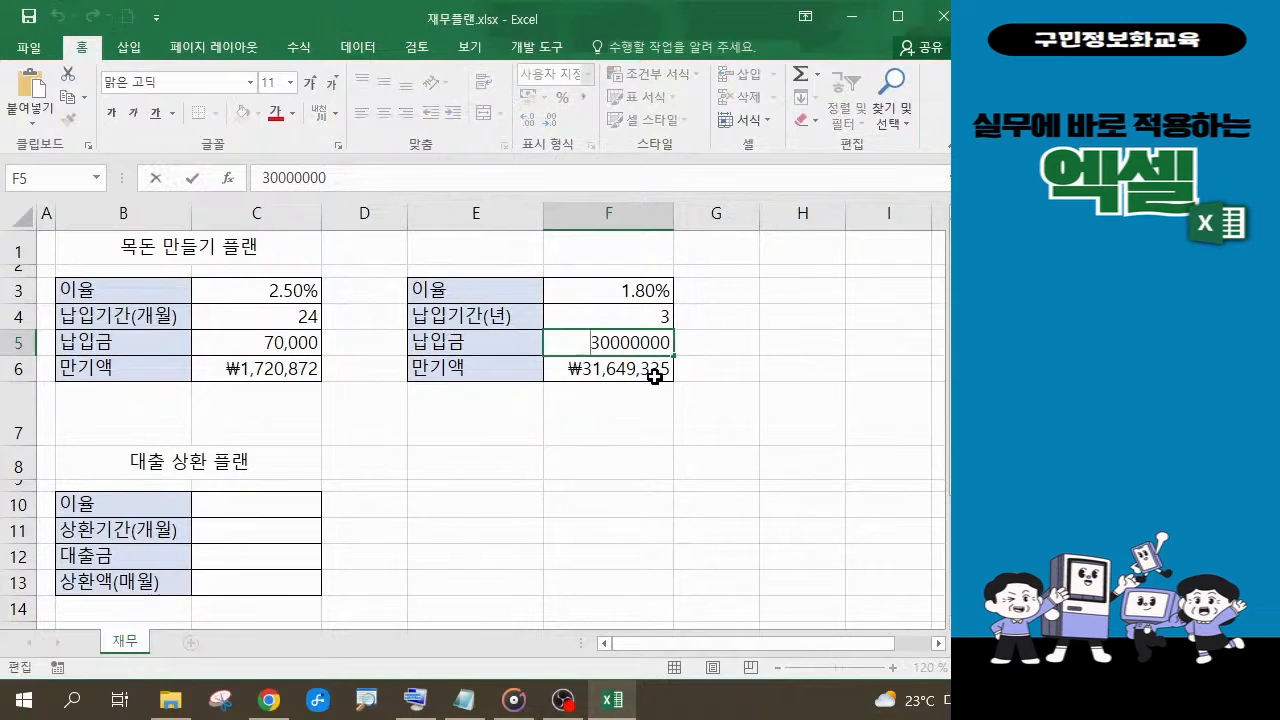
{"action": "key", "text": "Delete"}
{"action": "type", "text": "1"}
{"action": "key", "text": "Return"}
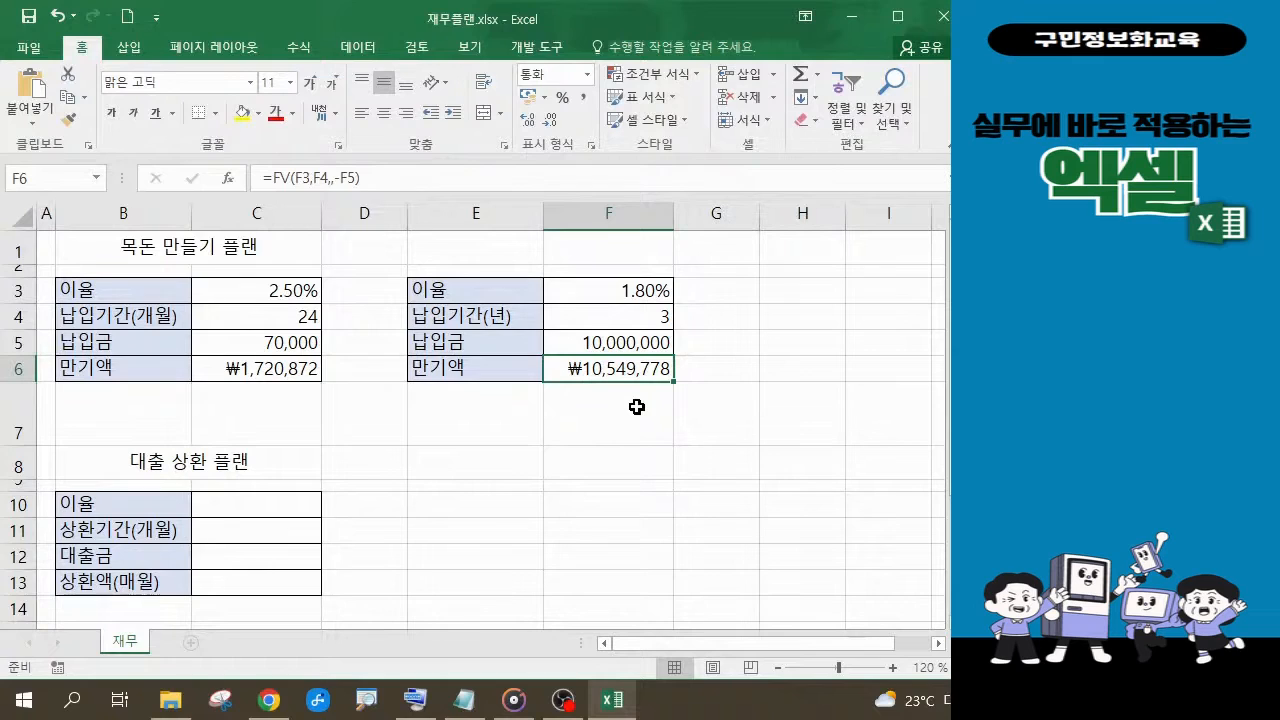
Set the copied plan's 이율 in F3 to 4%.
{"action": "left_click", "coordinate": [650, 290]}
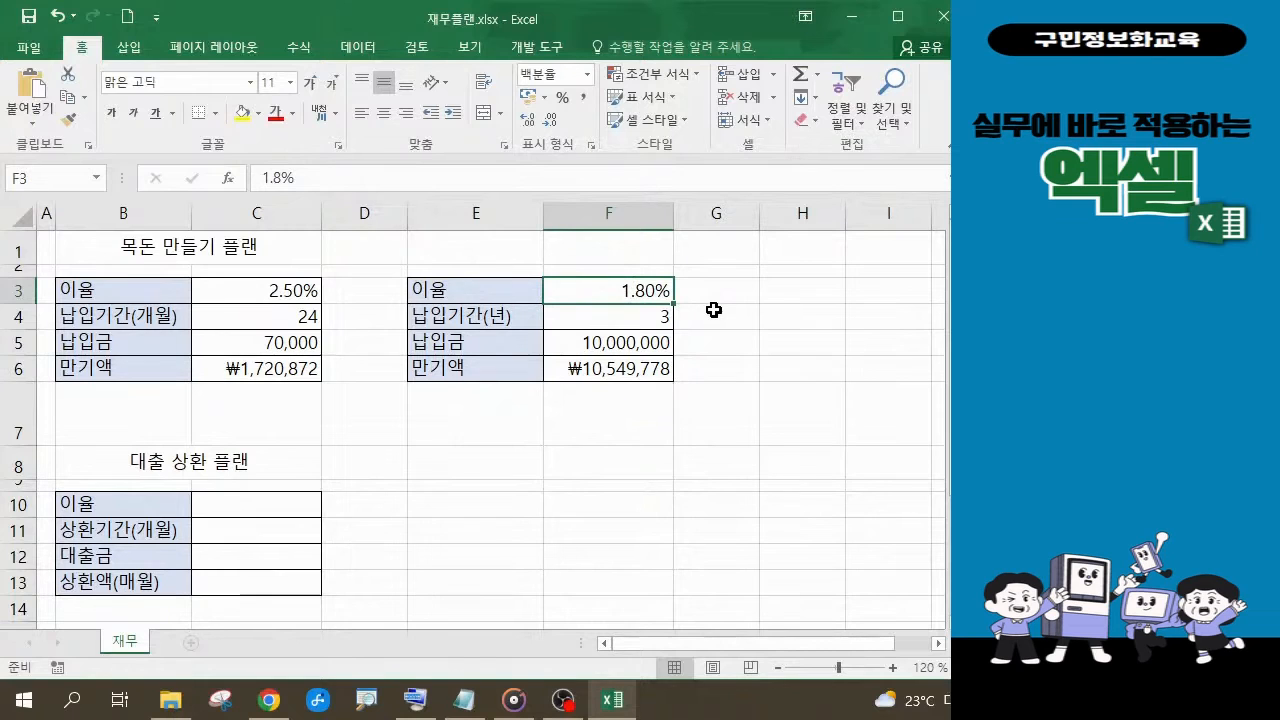
{"action": "type", "text": "4%"}
{"action": "key", "text": "Return"}
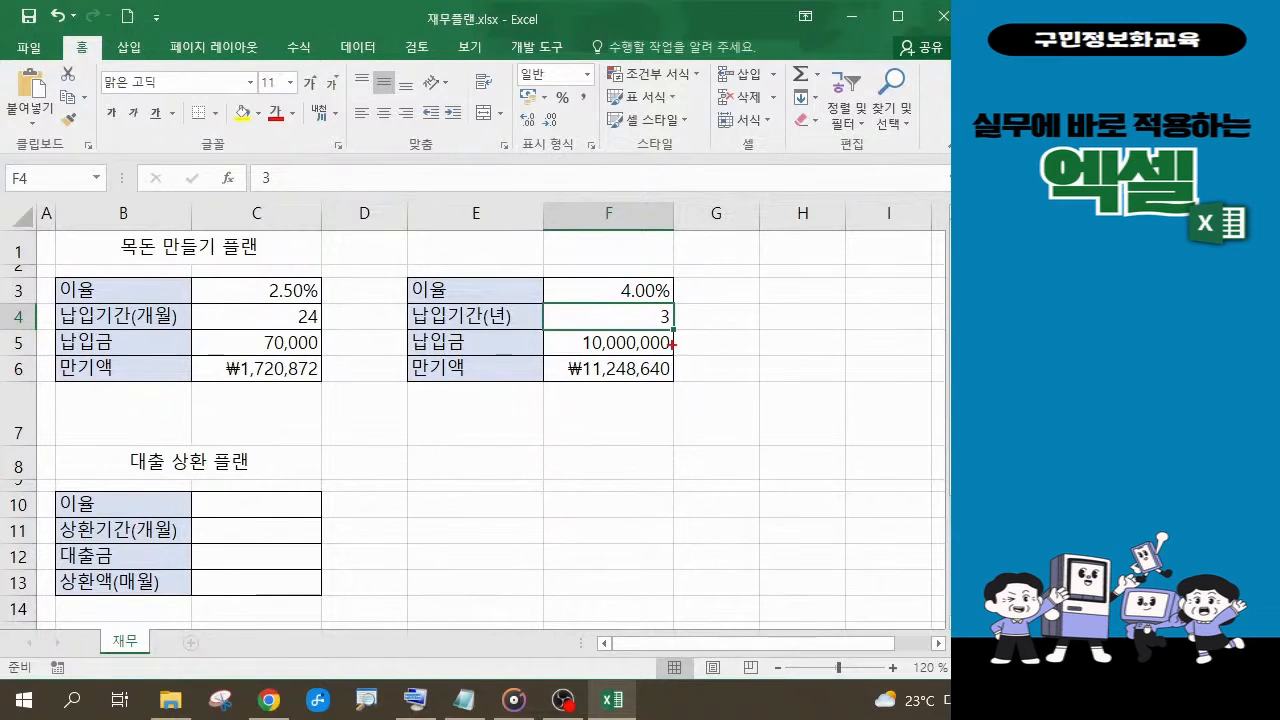
{"action": "mouse_move", "coordinate": [378, 250]}
{"action": "left_mouse_down"}
{"action": "mouse_move", "coordinate": [500, 287]}
{"action": "mouse_move", "coordinate": [718, 404]}
{"action": "mouse_move", "coordinate": [744, 443]}
{"action": "mouse_move", "coordinate": [681, 471]}
{"action": "mouse_move", "coordinate": [718, 459]}
{"action": "mouse_move", "coordinate": [727, 495]}
{"action": "left_mouse_up"}
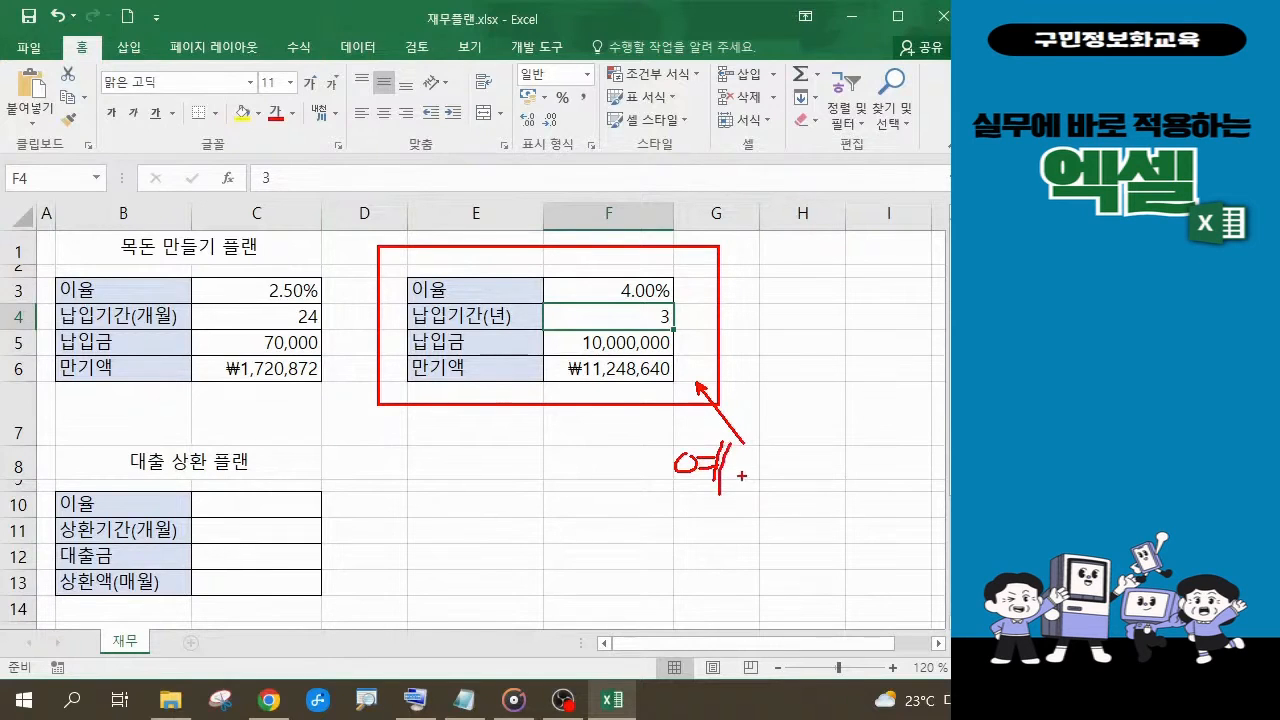
{"action": "mouse_move", "coordinate": [738, 452]}
{"action": "left_mouse_down"}
{"action": "mouse_move", "coordinate": [765, 455]}
{"action": "mouse_move", "coordinate": [781, 499]}
{"action": "mouse_move", "coordinate": [764, 501]}
{"action": "left_mouse_up"}
{"action": "key", "text": "b"}
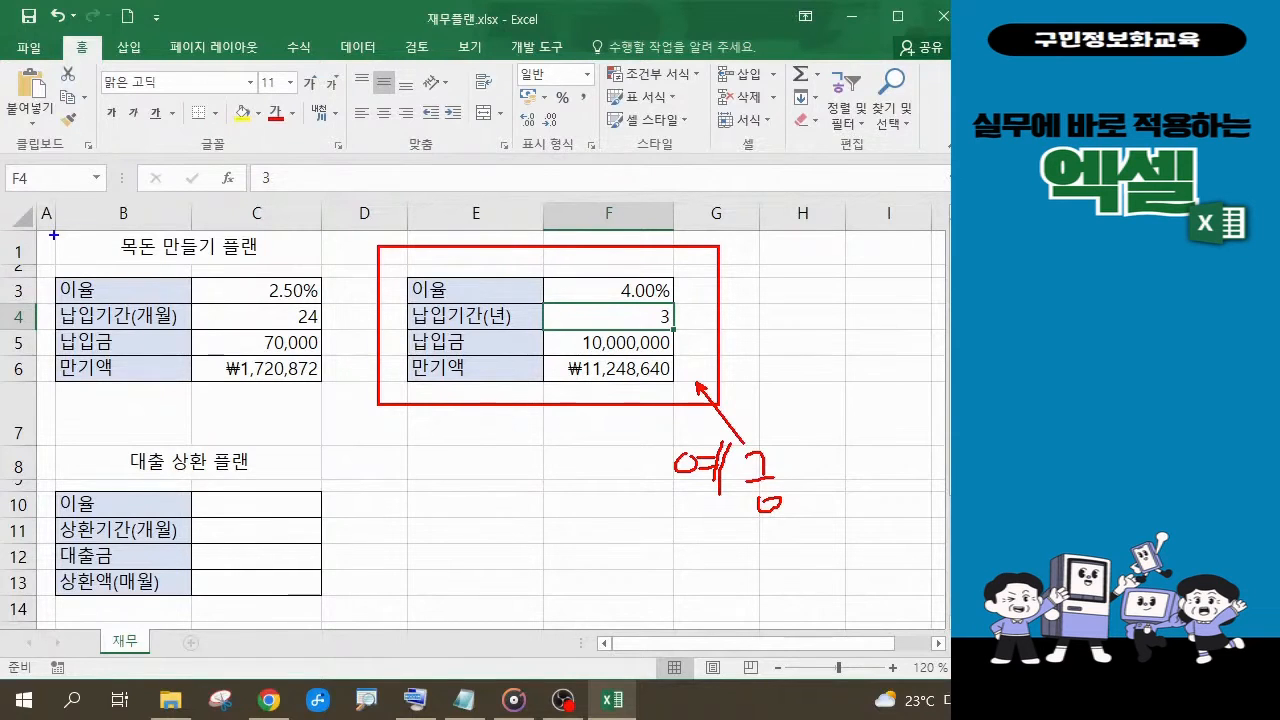
{"action": "mouse_move", "coordinate": [55, 236]}
{"action": "left_mouse_down"}
{"action": "mouse_move", "coordinate": [316, 381]}
{"action": "mouse_move", "coordinate": [340, 420]}
{"action": "mouse_move", "coordinate": [338, 447]}
{"action": "mouse_move", "coordinate": [383, 450]}
{"action": "mouse_move", "coordinate": [374, 475]}
{"action": "mouse_move", "coordinate": [408, 453]}
{"action": "mouse_move", "coordinate": [421, 491]}
{"action": "left_mouse_up"}
{"action": "mouse_move", "coordinate": [426, 440]}
{"action": "left_mouse_down"}
{"action": "mouse_move", "coordinate": [459, 451]}
{"action": "mouse_move", "coordinate": [448, 503]}
{"action": "mouse_move", "coordinate": [466, 484]}
{"action": "mouse_move", "coordinate": [463, 501]}
{"action": "left_mouse_up"}
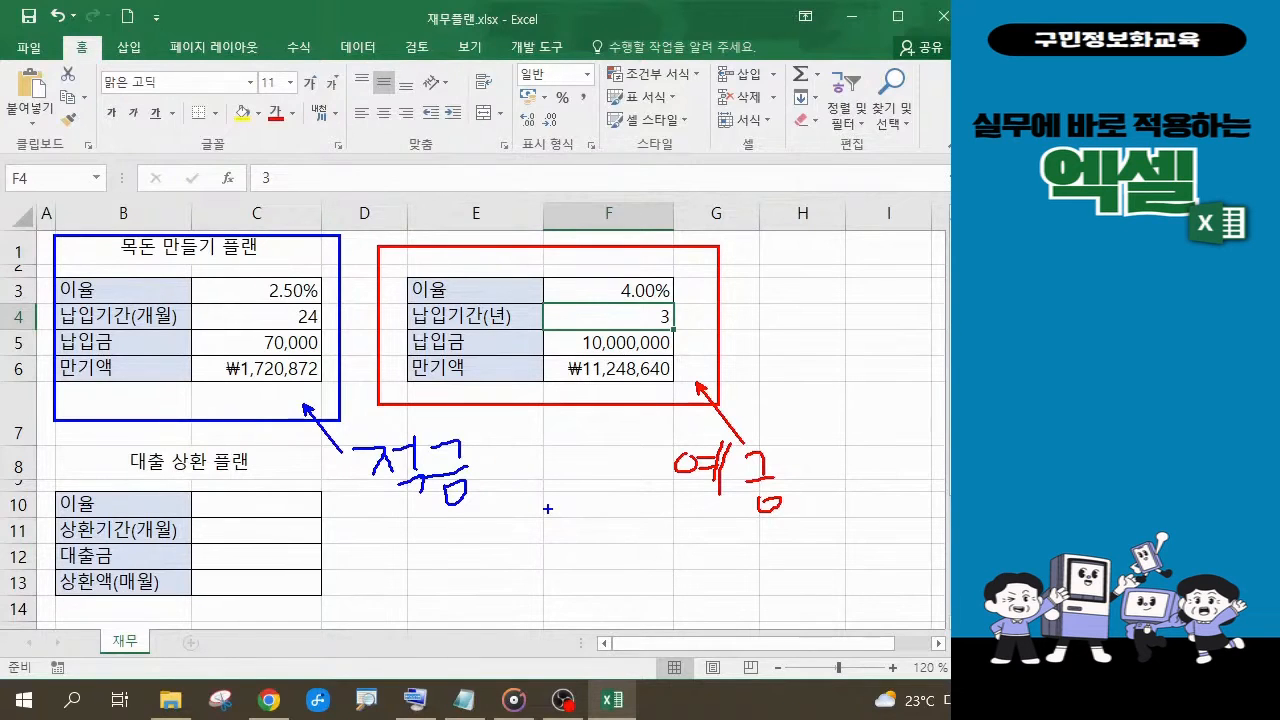
{"action": "key", "text": "Escape"}
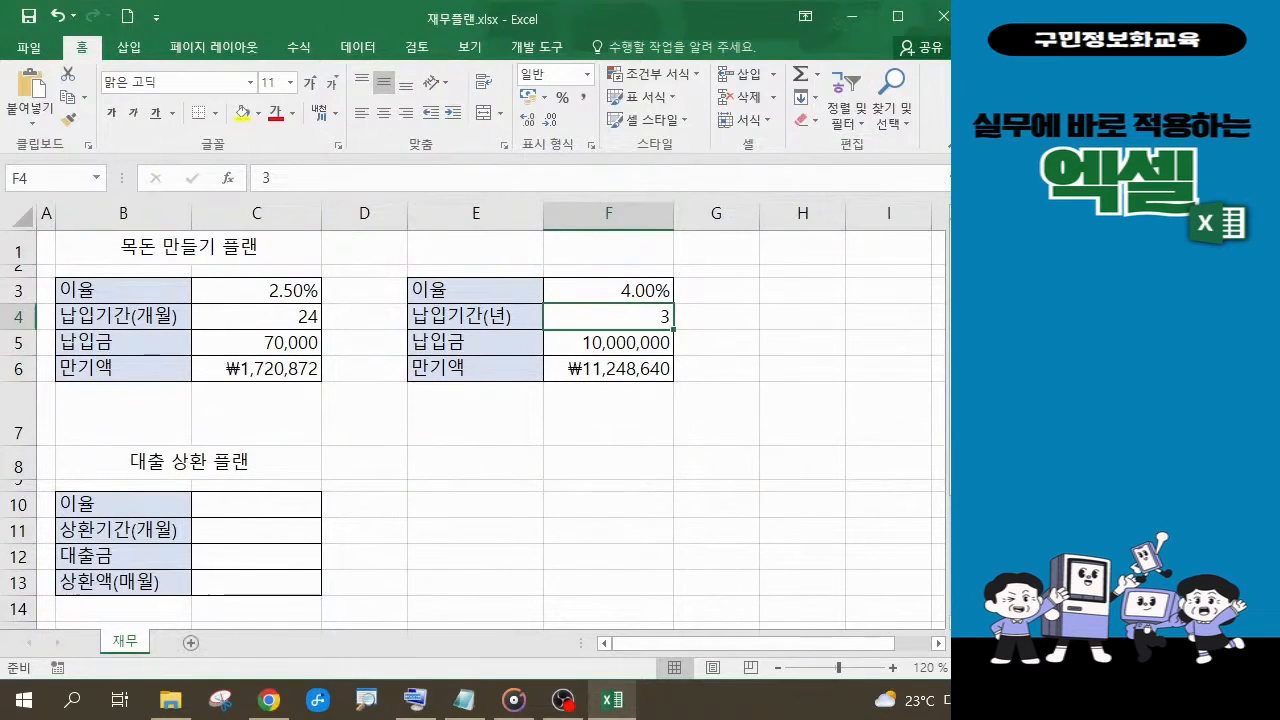
Compare the 만기액 formula of the monthly savings plan in C6 with the lump-sum plan's formula in F6.
{"action": "left_click", "coordinate": [278, 375]}
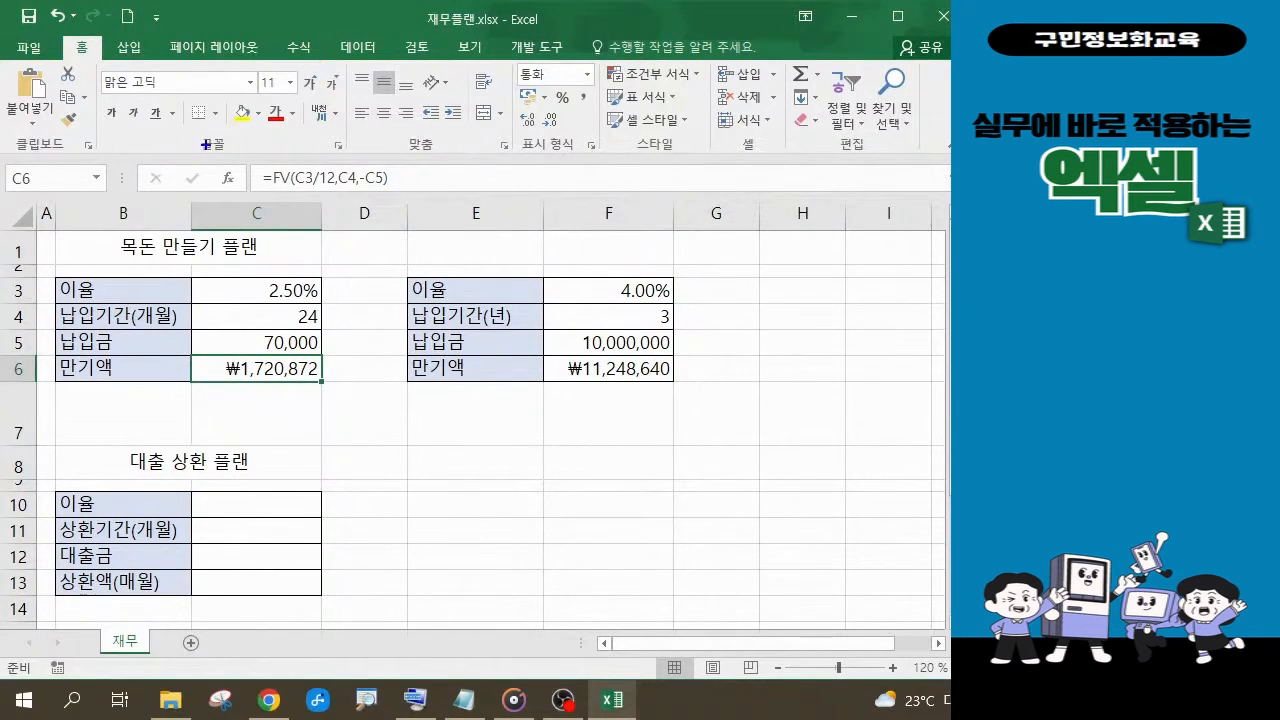
{"action": "left_click_drag", "start_coordinate": [206, 145], "coordinate": [418, 208]}
{"action": "left_click_drag", "start_coordinate": [190, 357], "coordinate": [335, 393]}
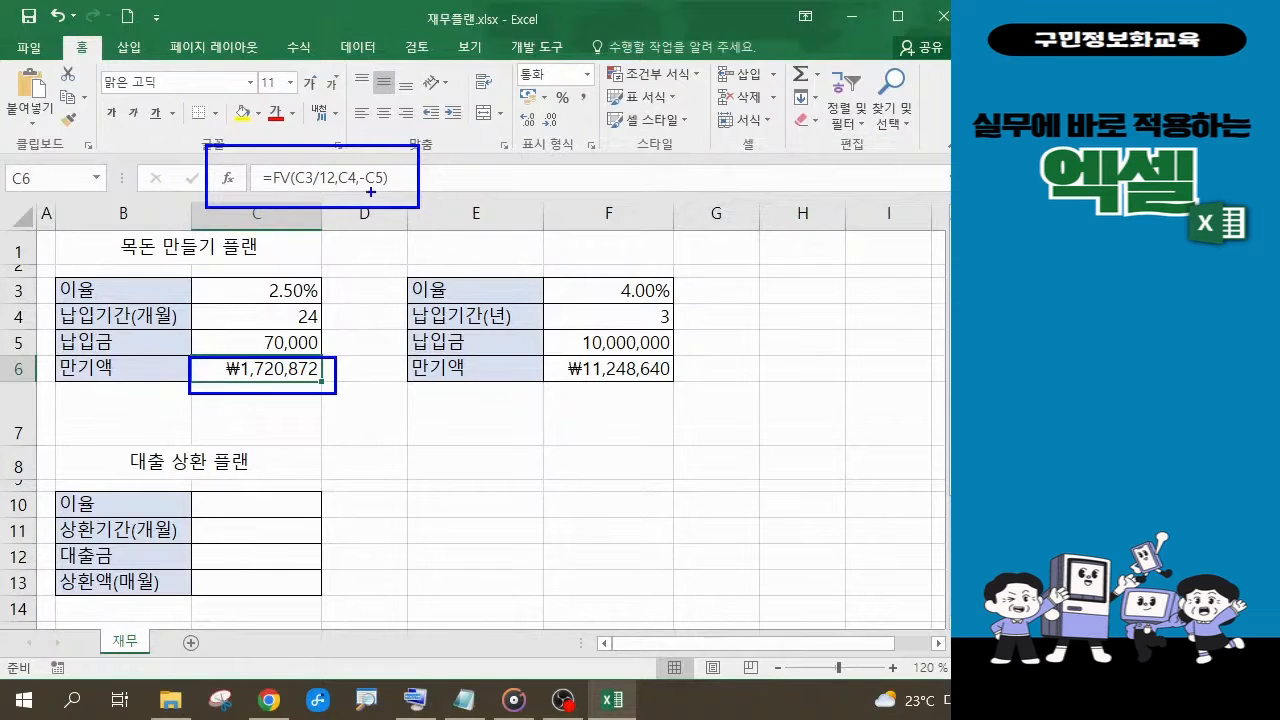
{"action": "key", "text": "Escape"}
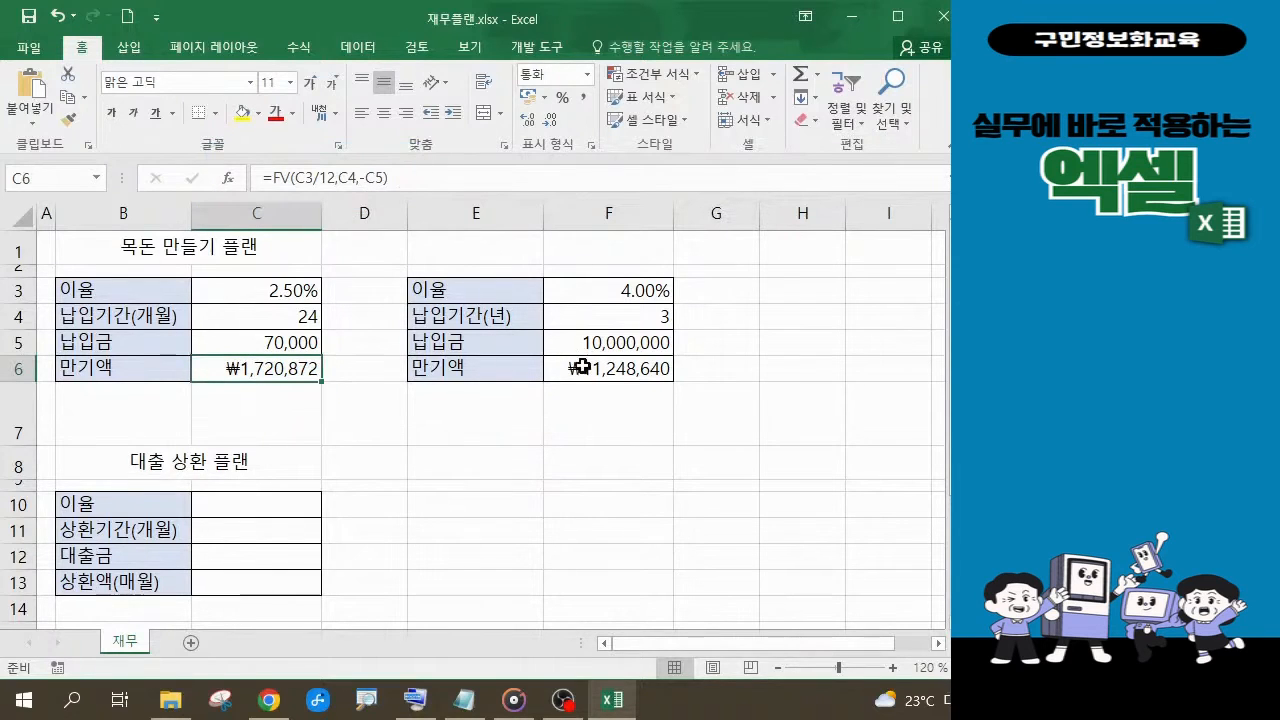
{"action": "left_click", "coordinate": [603, 371]}
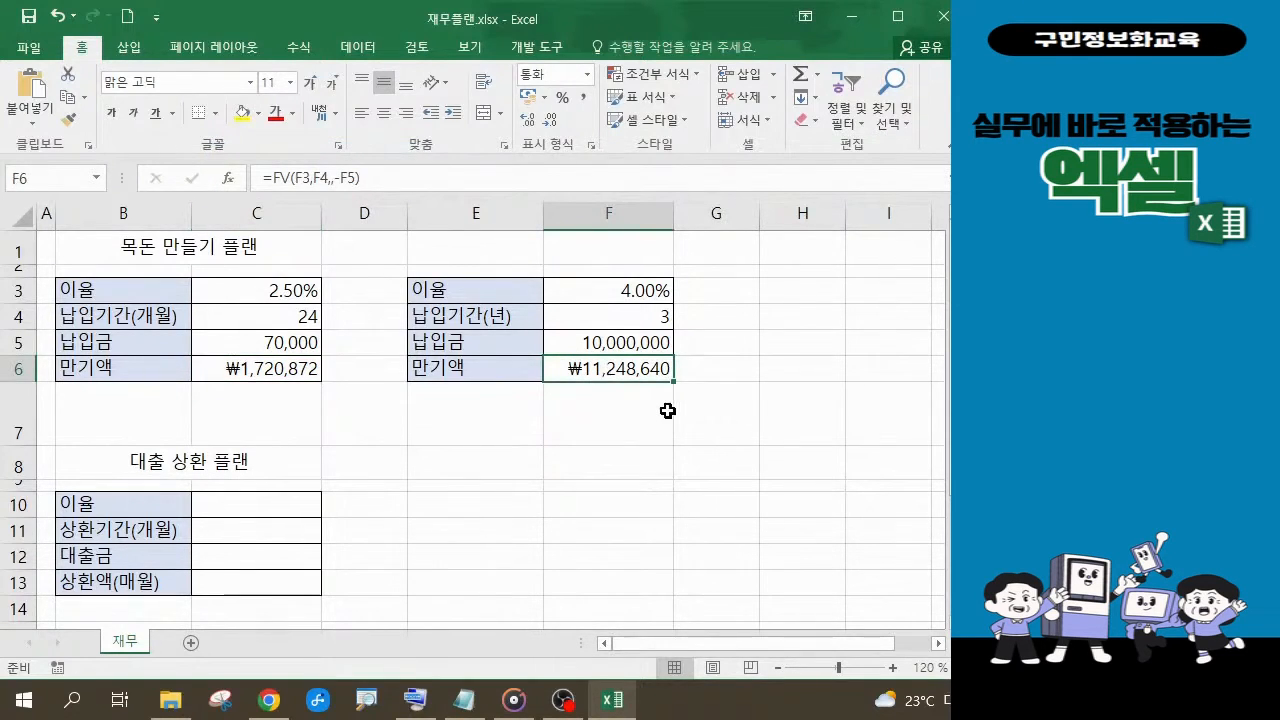
{"action": "type", "text": "R"}
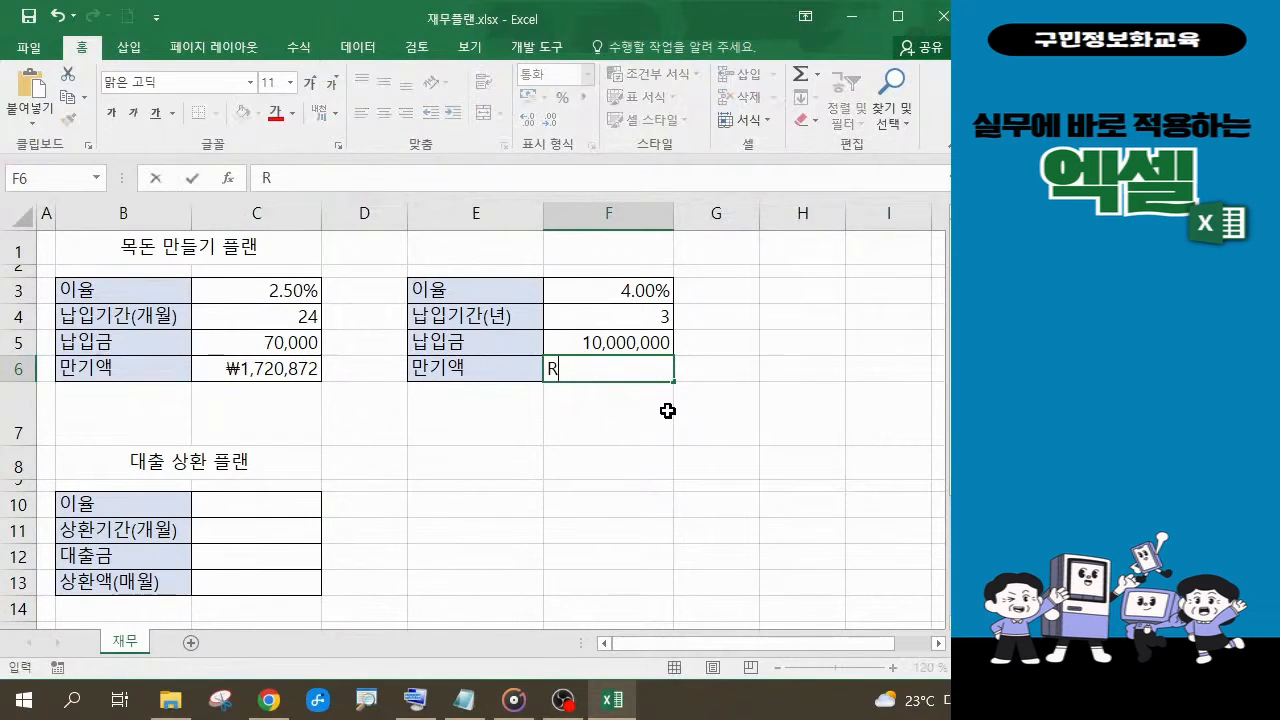
{"action": "key", "text": "BackSpace"}
{"action": "left_click", "coordinate": [57, 17]}
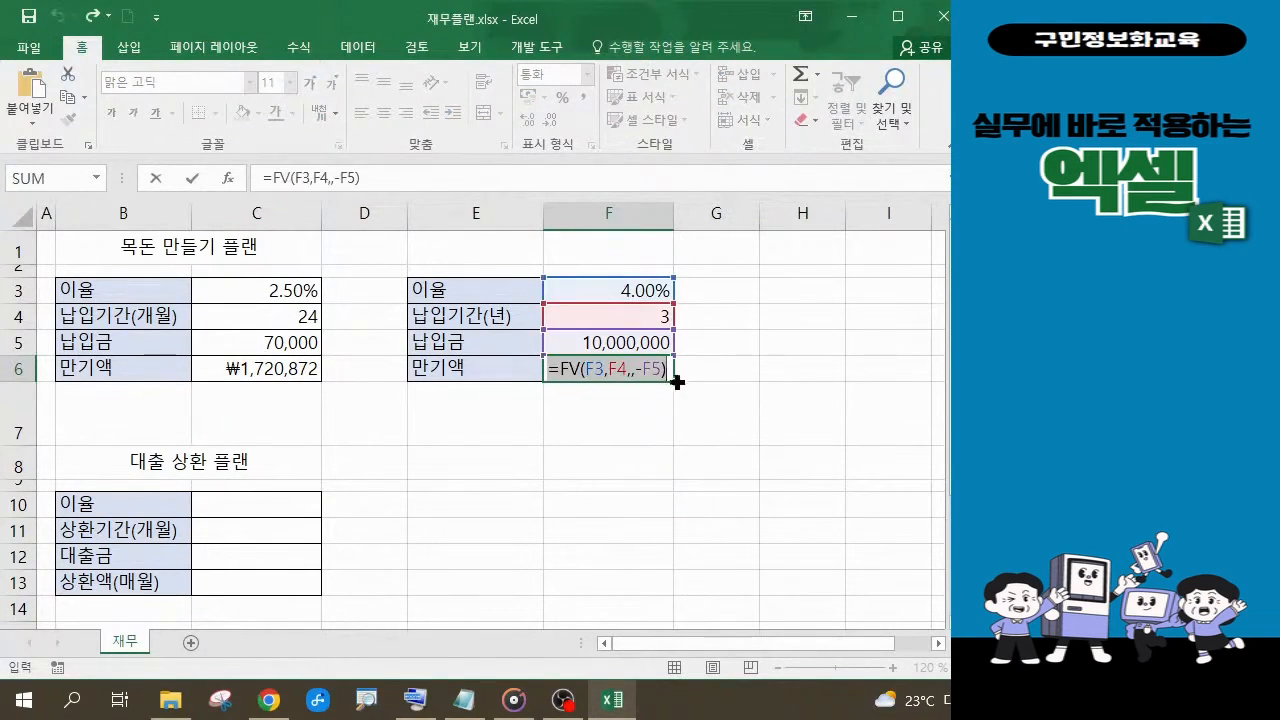
{"action": "left_click", "coordinate": [394, 180]}
{"action": "key", "text": "Return"}
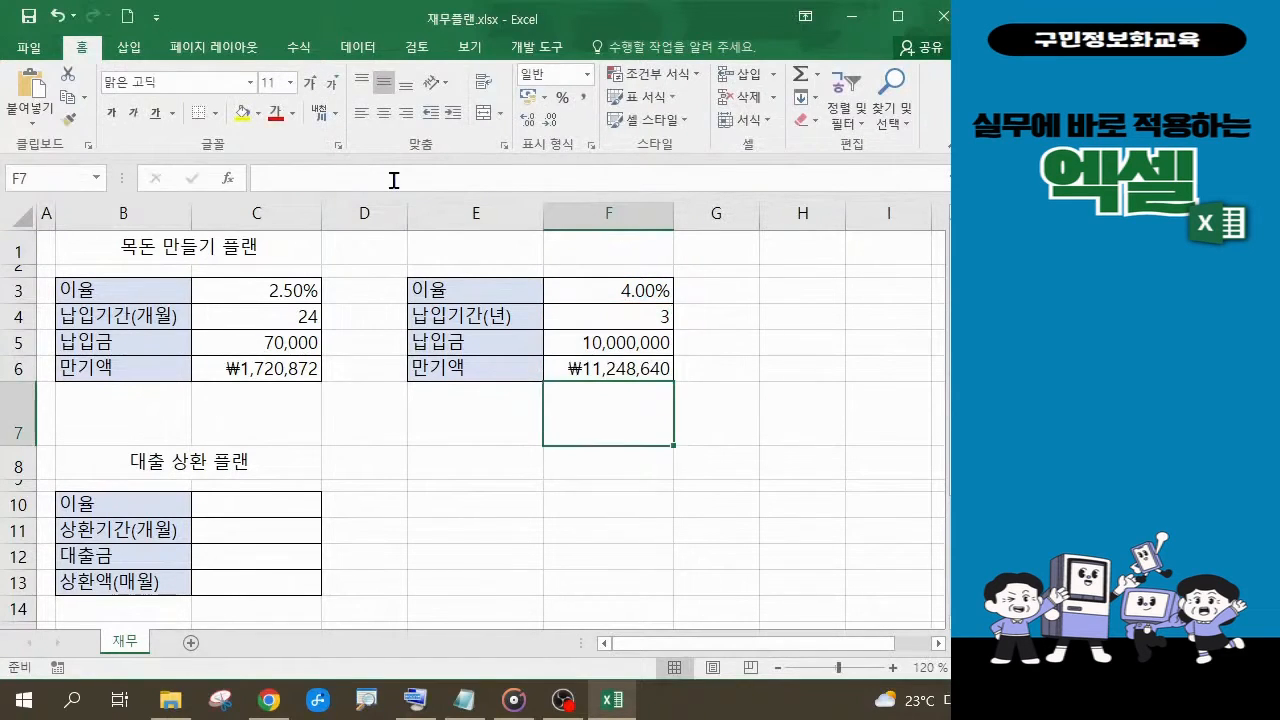
Examine the arguments of the lump-sum plan's 만기액 formula in F6.
{"action": "left_click", "coordinate": [637, 367]}
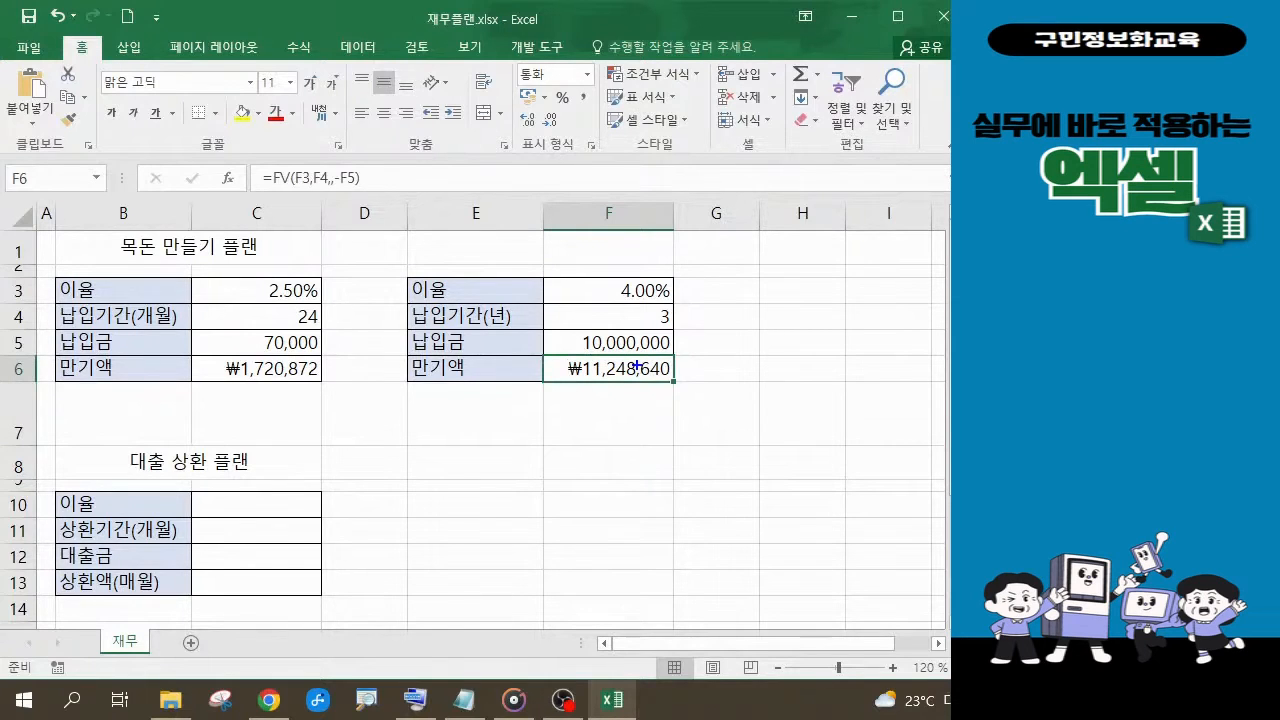
{"action": "mouse_move", "coordinate": [530, 343]}
{"action": "left_mouse_down"}
{"action": "mouse_move", "coordinate": [674, 408]}
{"action": "mouse_move", "coordinate": [704, 407]}
{"action": "left_mouse_up"}
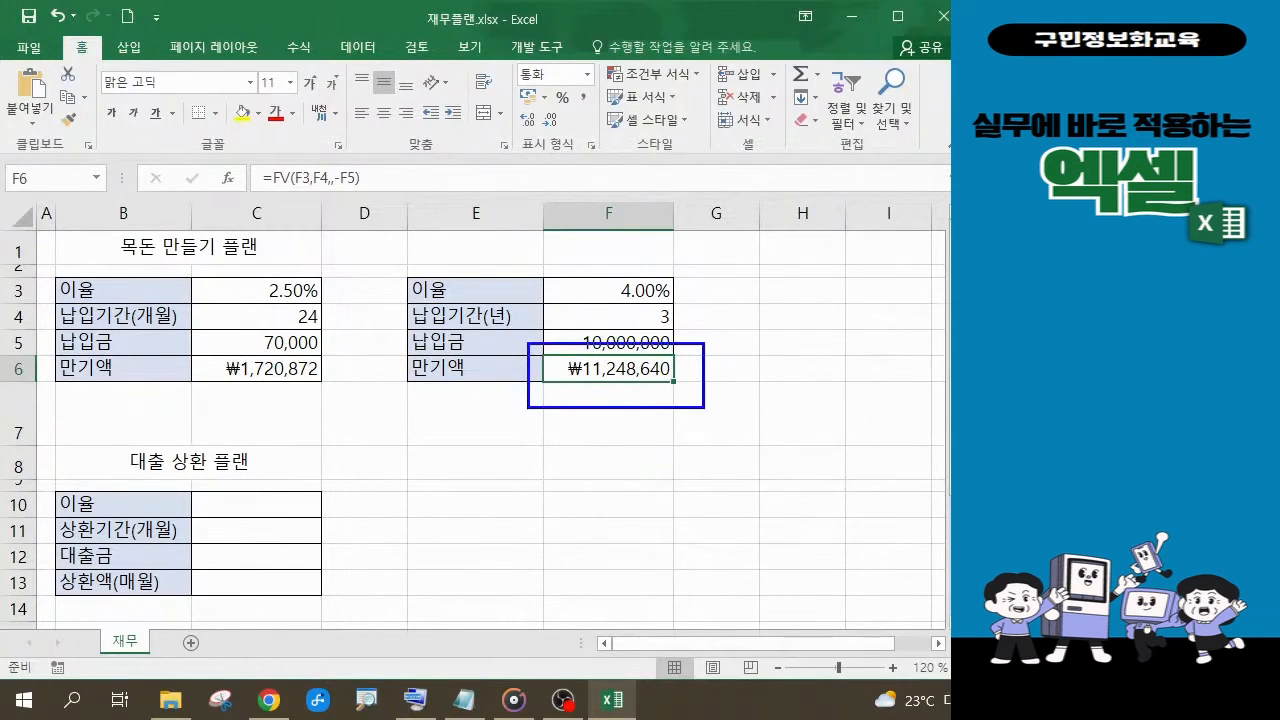
{"action": "left_click_drag", "start_coordinate": [232, 151], "coordinate": [403, 228]}
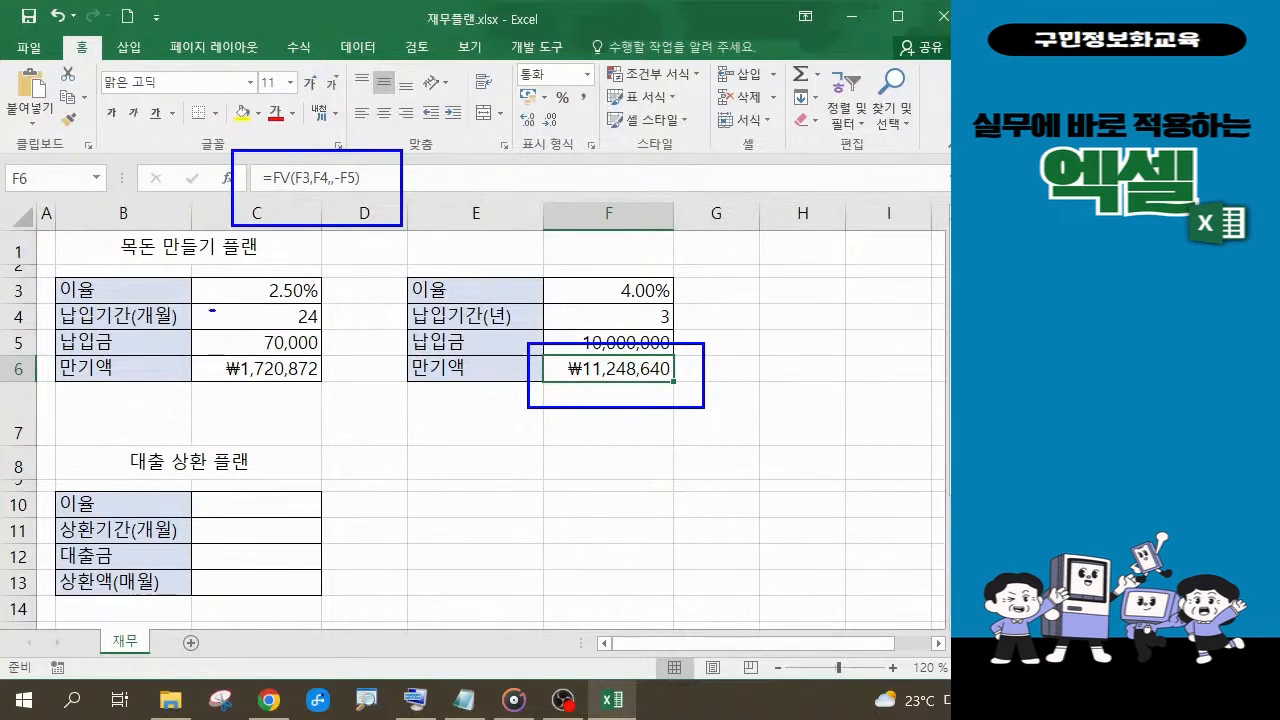
{"action": "mouse_move", "coordinate": [212, 310]}
{"action": "left_mouse_down"}
{"action": "mouse_move", "coordinate": [212, 340]}
{"action": "mouse_move", "coordinate": [262, 330]}
{"action": "mouse_move", "coordinate": [260, 350]}
{"action": "left_mouse_up"}
{"action": "left_click_drag", "start_coordinate": [248, 354], "coordinate": [266, 352]}
{"action": "mouse_move", "coordinate": [655, 446]}
{"action": "left_mouse_down"}
{"action": "mouse_move", "coordinate": [642, 462]}
{"action": "mouse_move", "coordinate": [680, 449]}
{"action": "mouse_move", "coordinate": [675, 474]}
{"action": "mouse_move", "coordinate": [702, 448]}
{"action": "mouse_move", "coordinate": [686, 492]}
{"action": "left_mouse_up"}
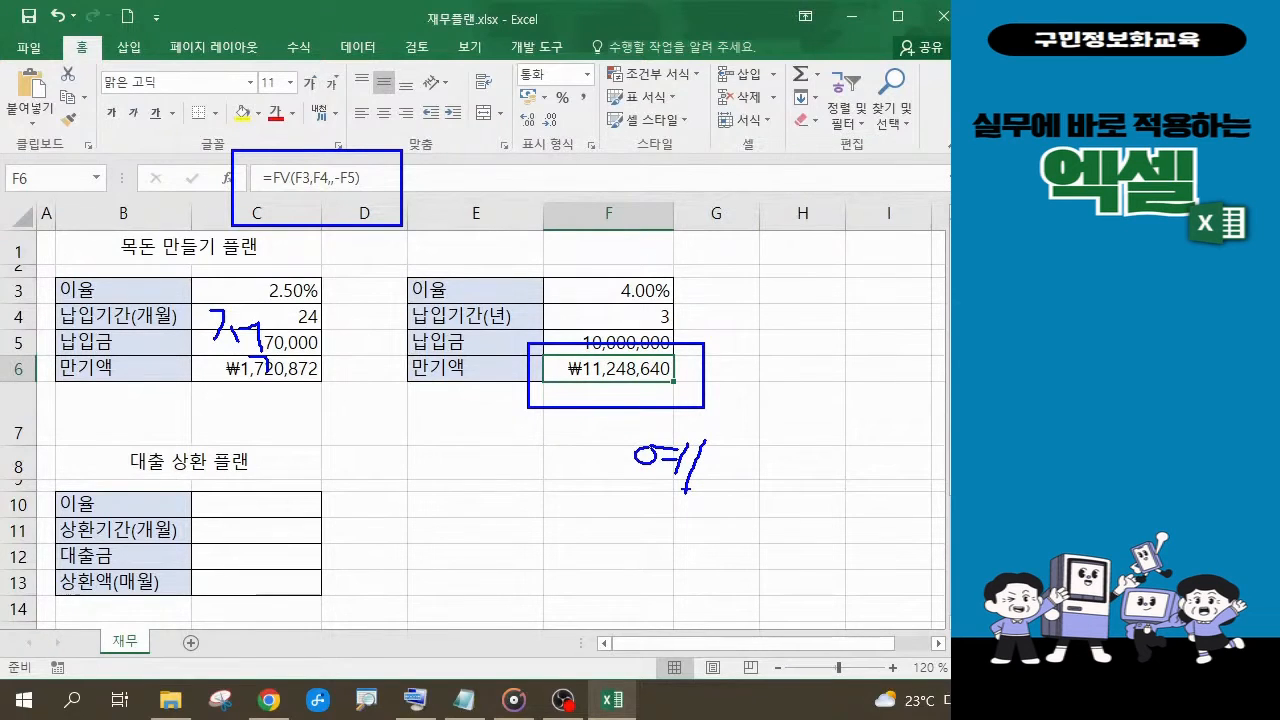
{"action": "key", "text": "Escape"}
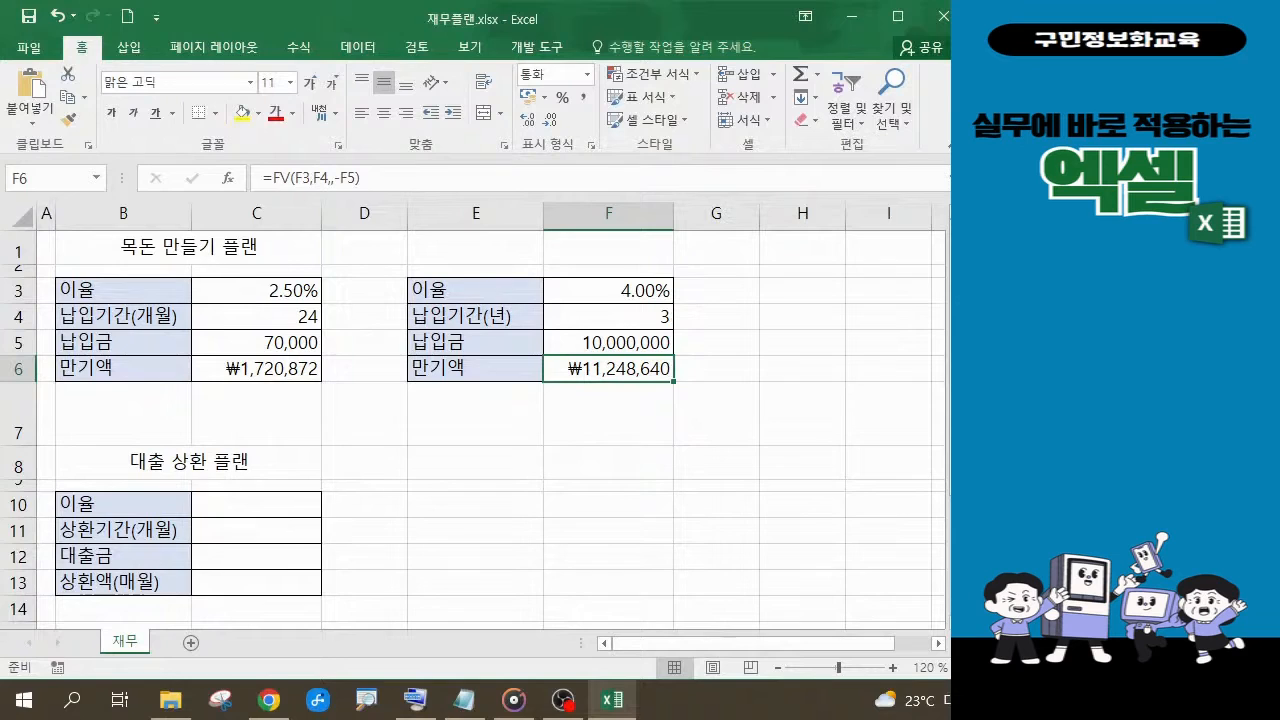
Fill in the 대출 상환 플랜 in C10:C12 with 이율 3.6%, 상환기간 36 months and 대출금 5,000,000.
{"action": "key", "text": "ctrl+2"}
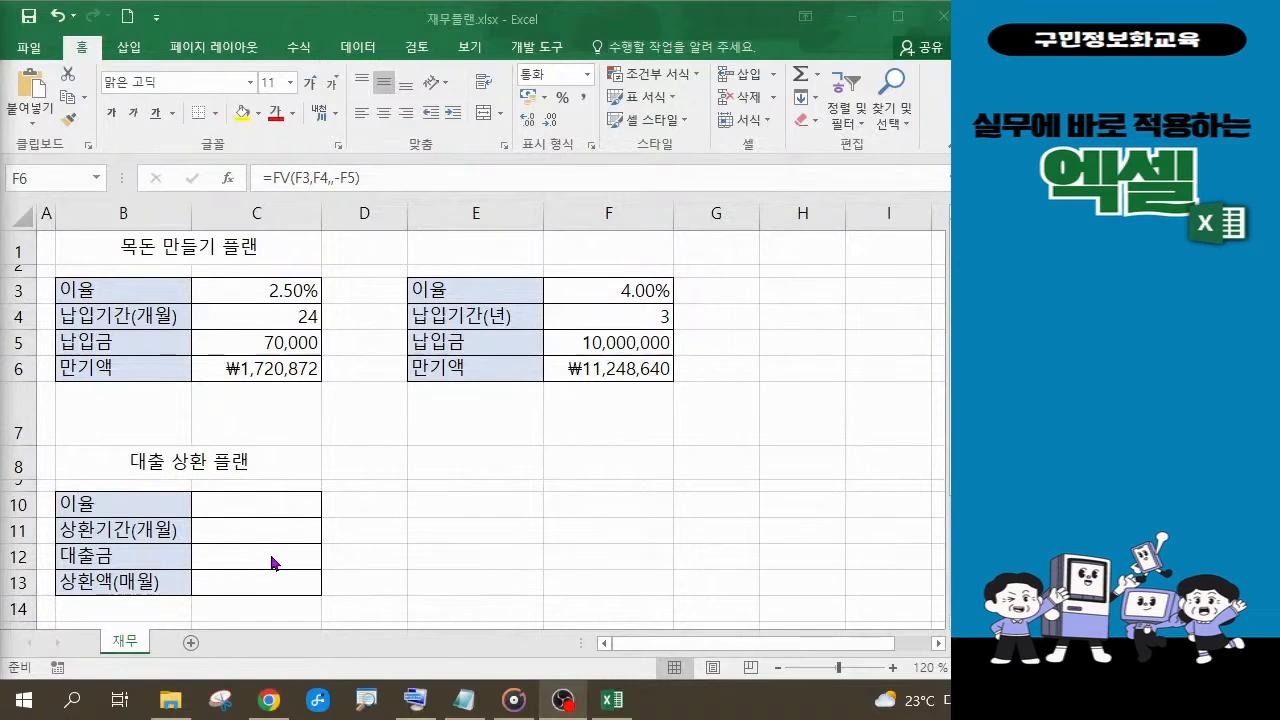
{"action": "left_click", "coordinate": [258, 501]}
{"action": "left_click", "coordinate": [258, 501]}
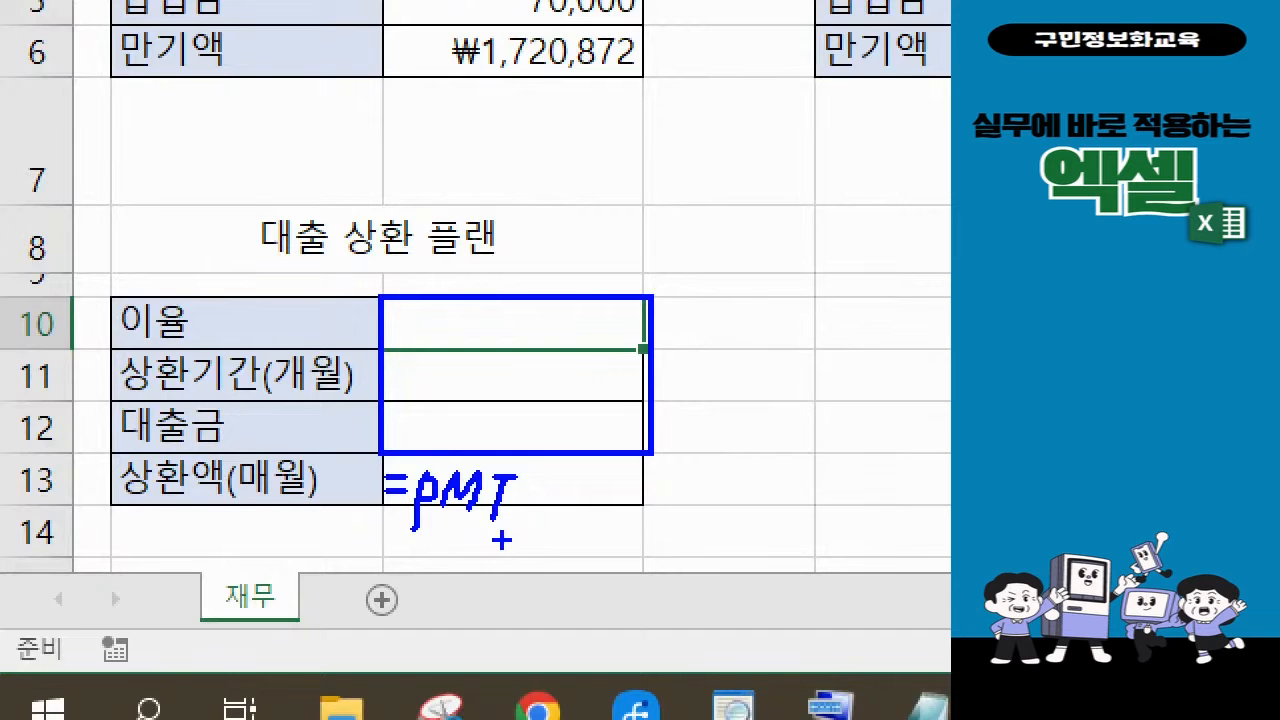
{"action": "key", "text": "Escape"}
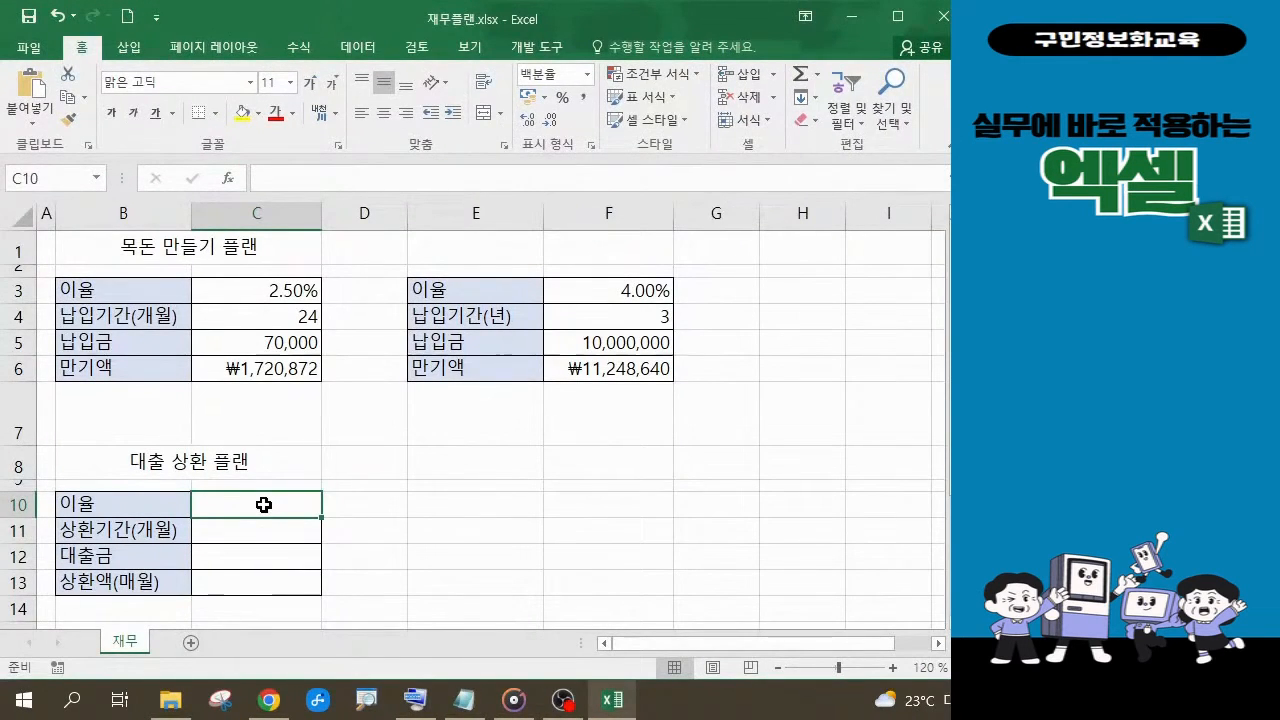
{"action": "type", "text": "3.6"}
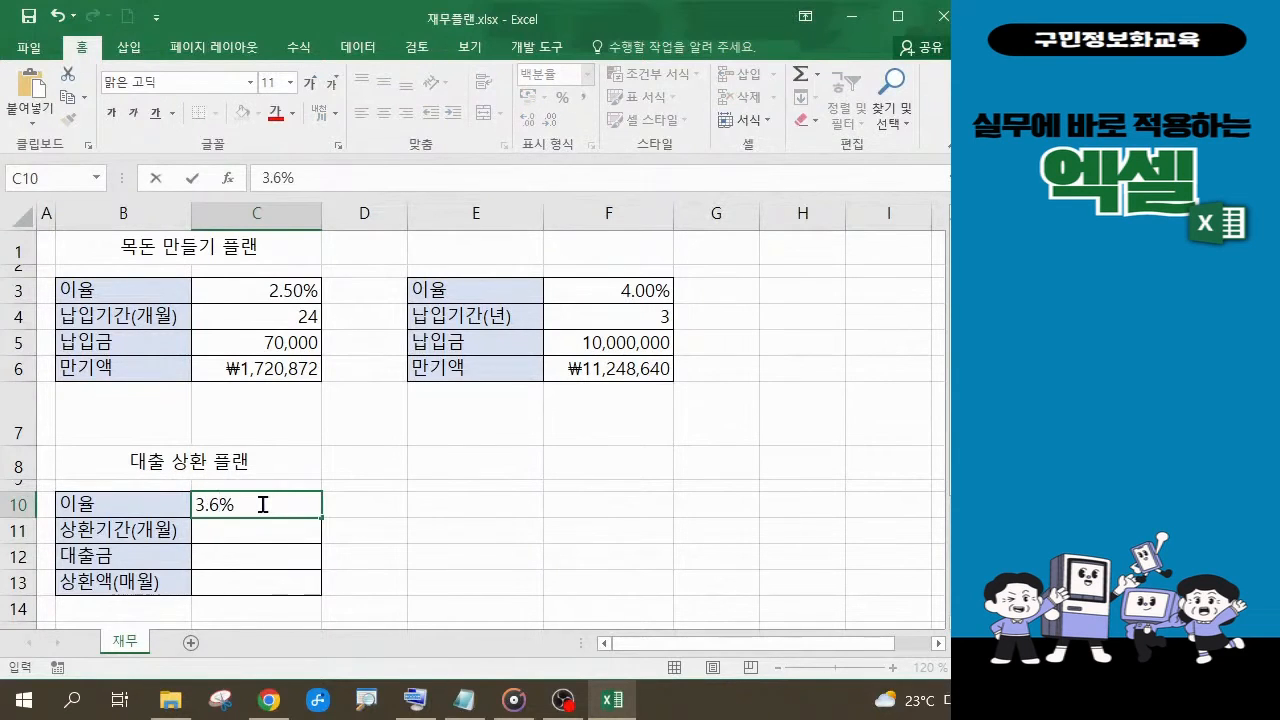
{"action": "key", "text": "Return"}
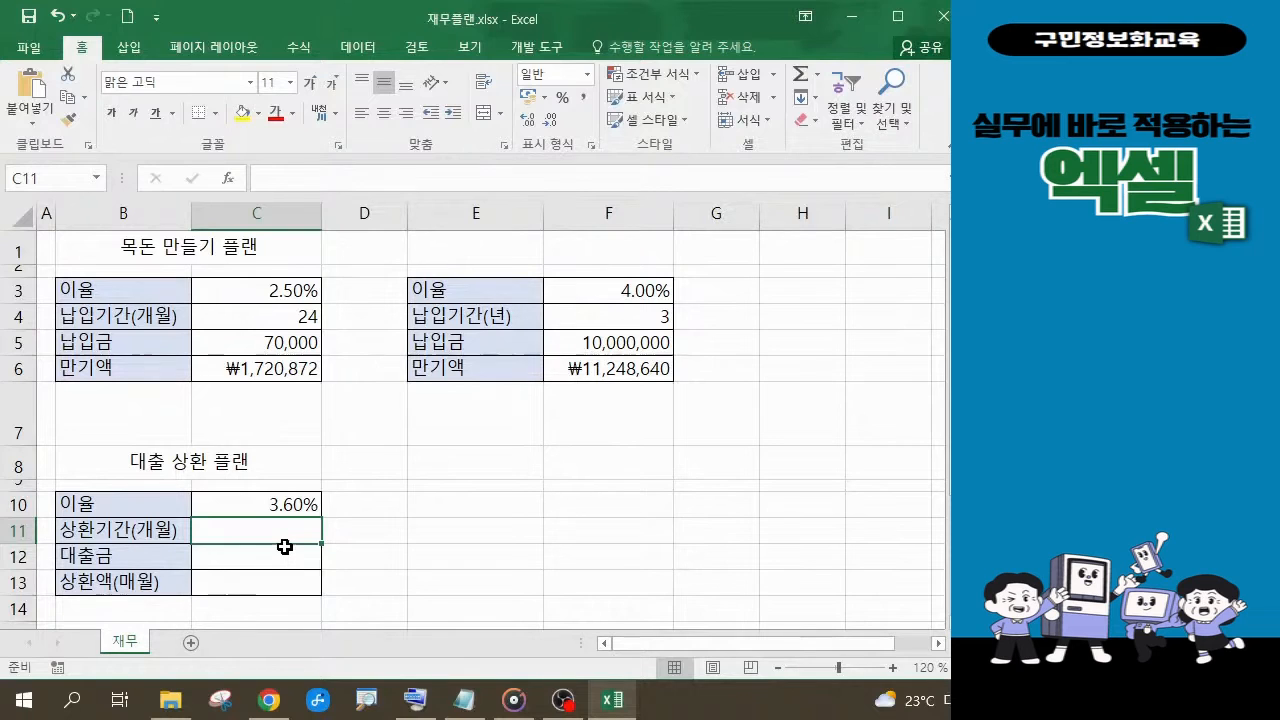
{"action": "type", "text": "36"}
{"action": "key", "text": "Return"}
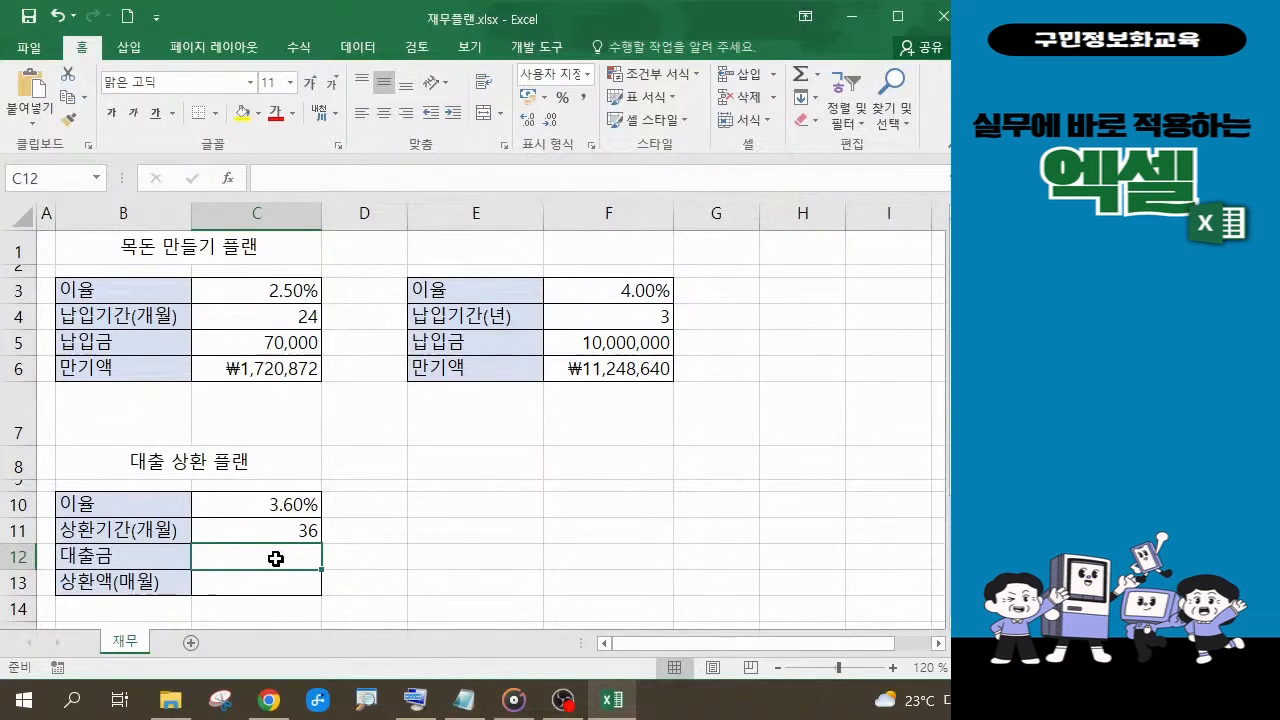
{"action": "type", "text": "5000000"}
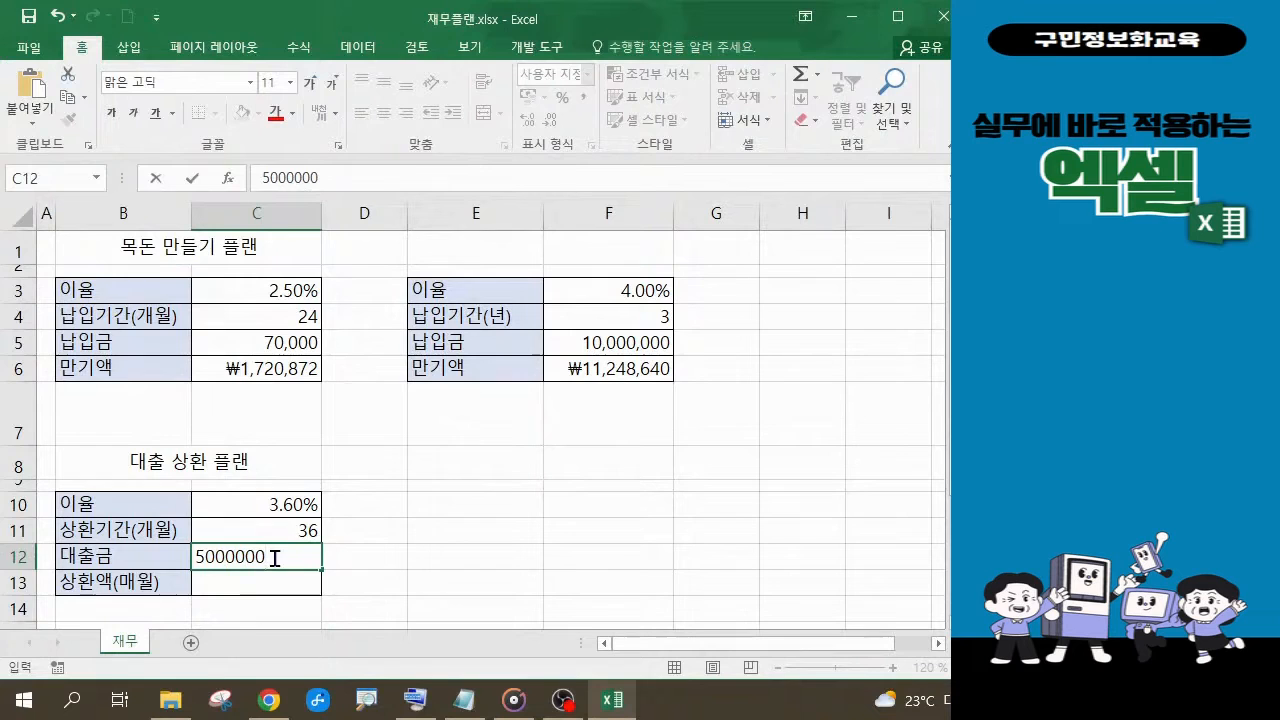
{"action": "key", "text": "Return"}
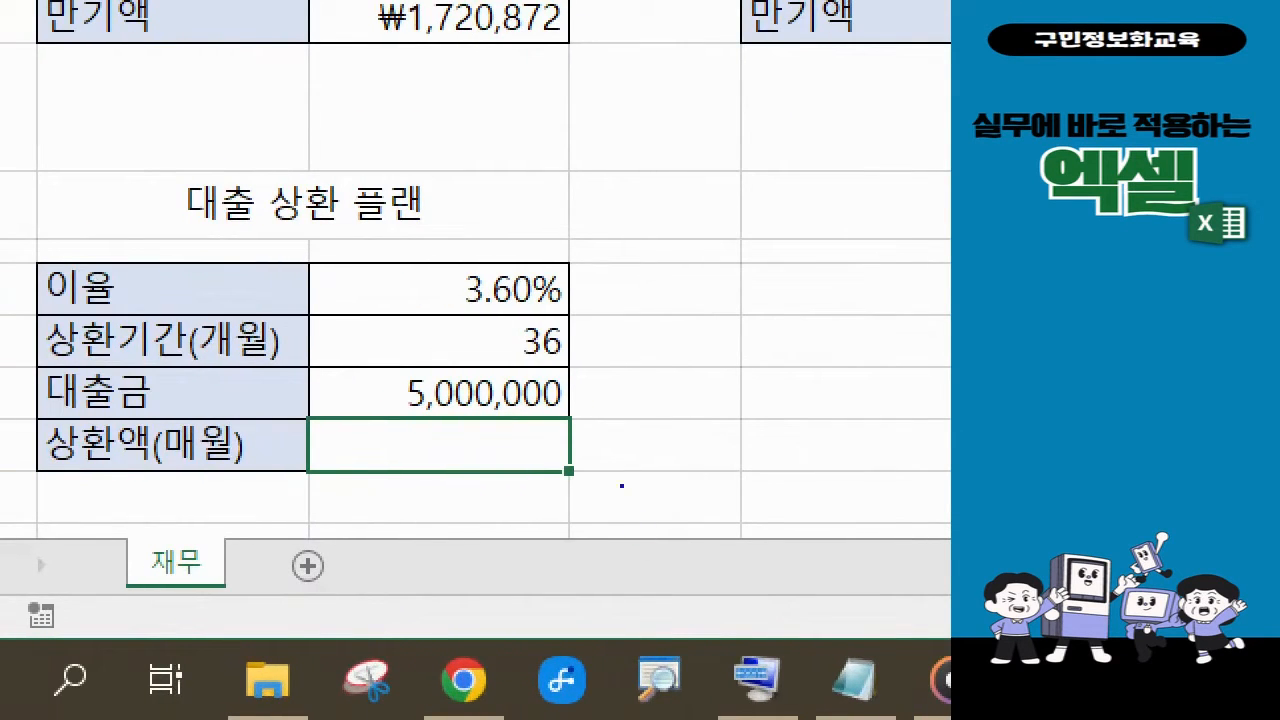
Begin the 상환액(매월) formula in C13 with =P and browse the suggested functions starting with that letter.
{"action": "mouse_move", "coordinate": [300, 236]}
{"action": "left_mouse_down"}
{"action": "mouse_move", "coordinate": [563, 357]}
{"action": "mouse_move", "coordinate": [574, 420]}
{"action": "mouse_move", "coordinate": [595, 424]}
{"action": "left_mouse_up"}
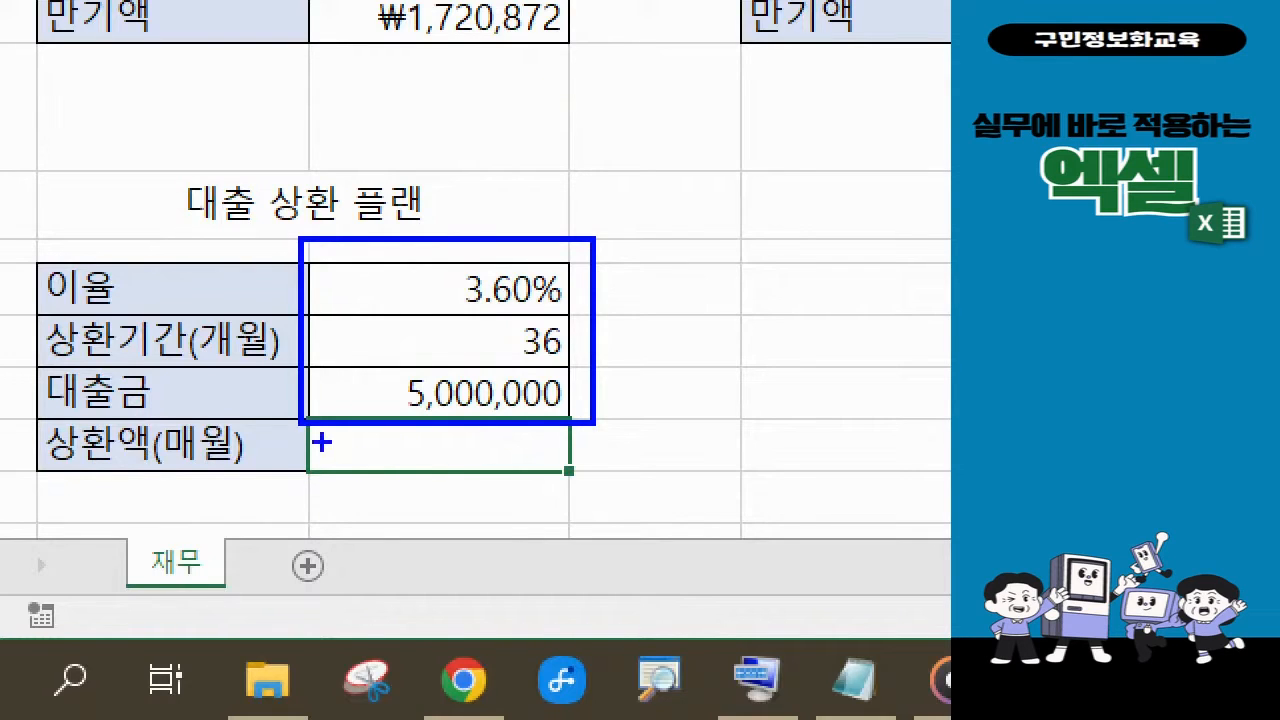
{"action": "type", "text": "="}
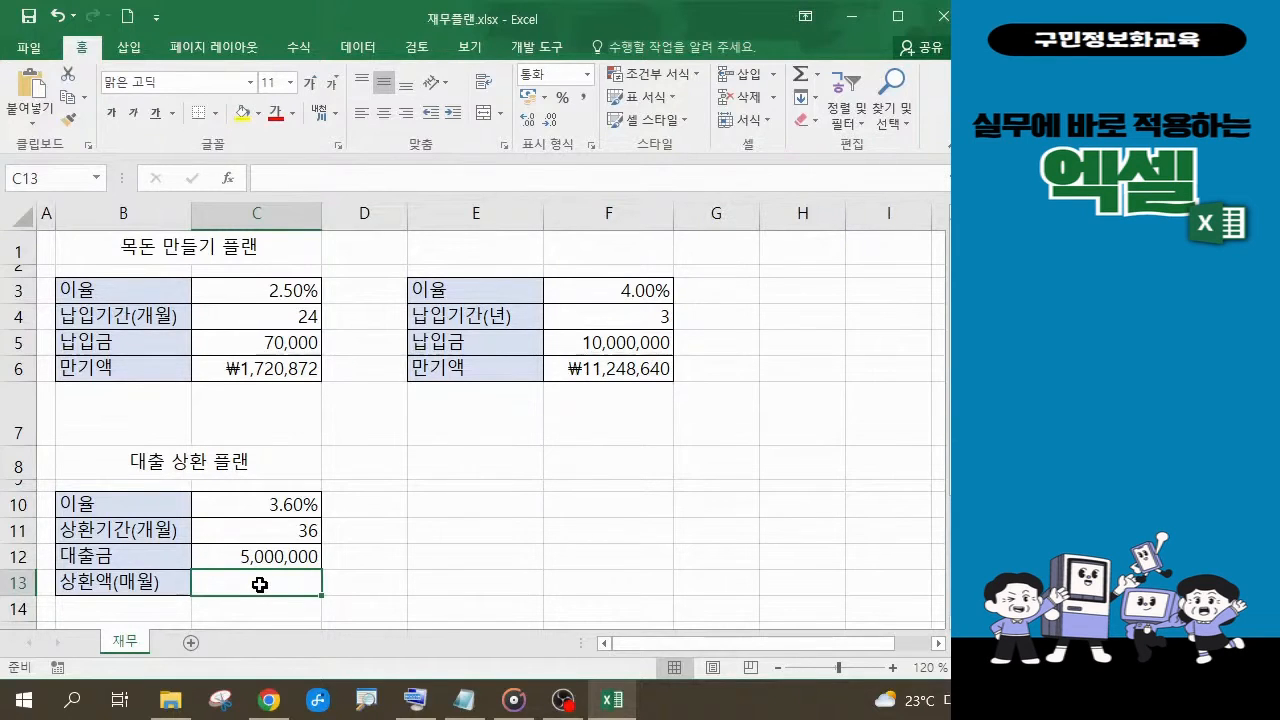
{"action": "type", "text": "="}
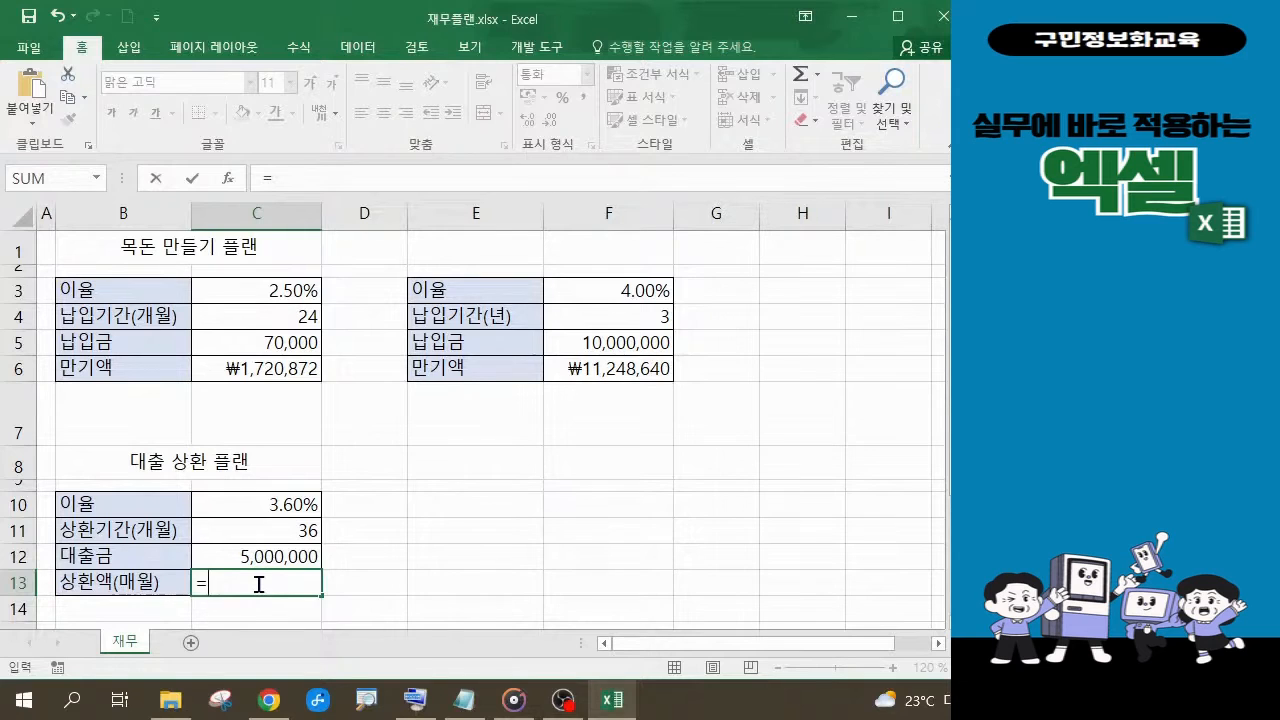
{"action": "type", "text": "P"}
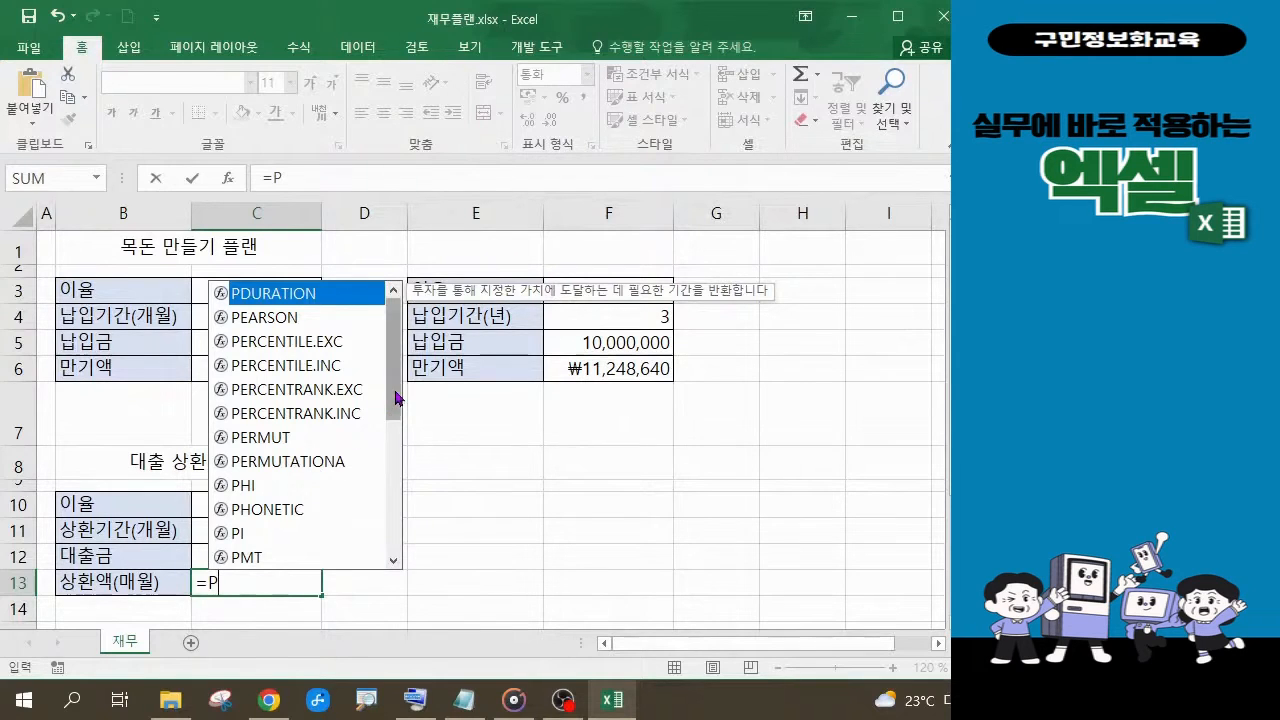
{"action": "left_click_drag", "start_coordinate": [392, 388], "coordinate": [398, 439]}
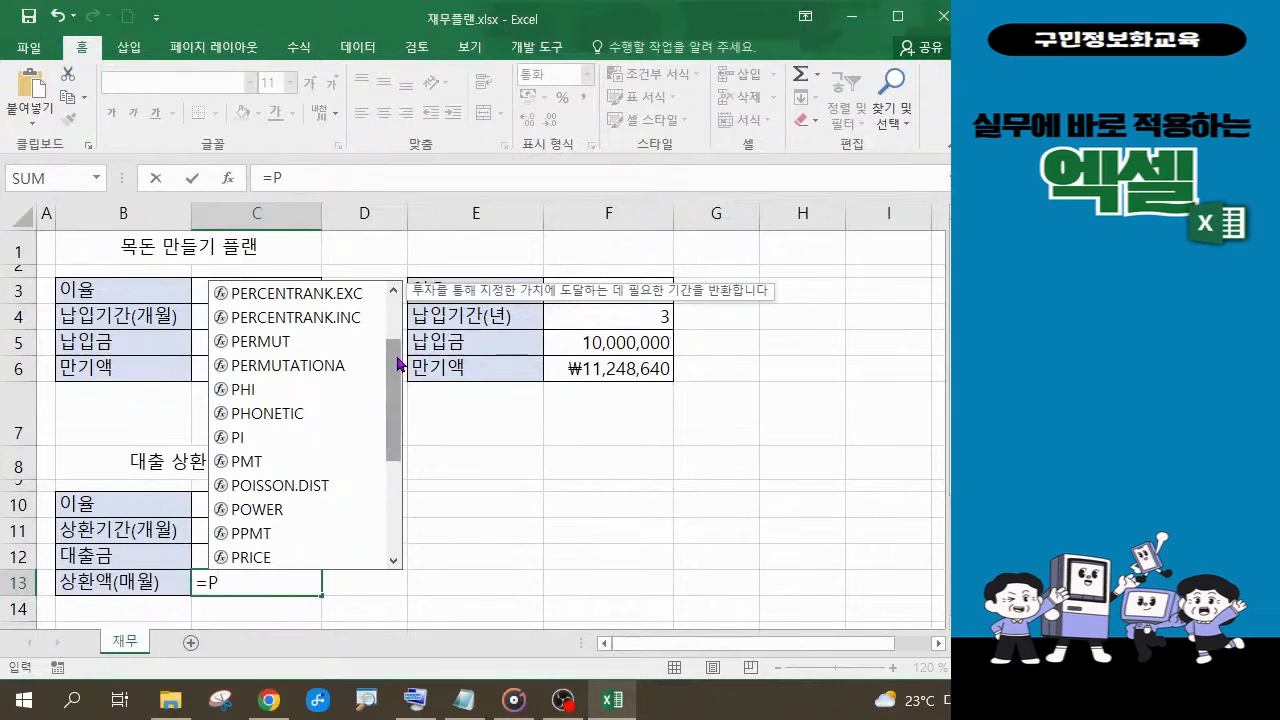
Start a PMT function in the monthly repayment cell C13 and open its function arguments.
{"action": "left_click", "coordinate": [256, 470]}
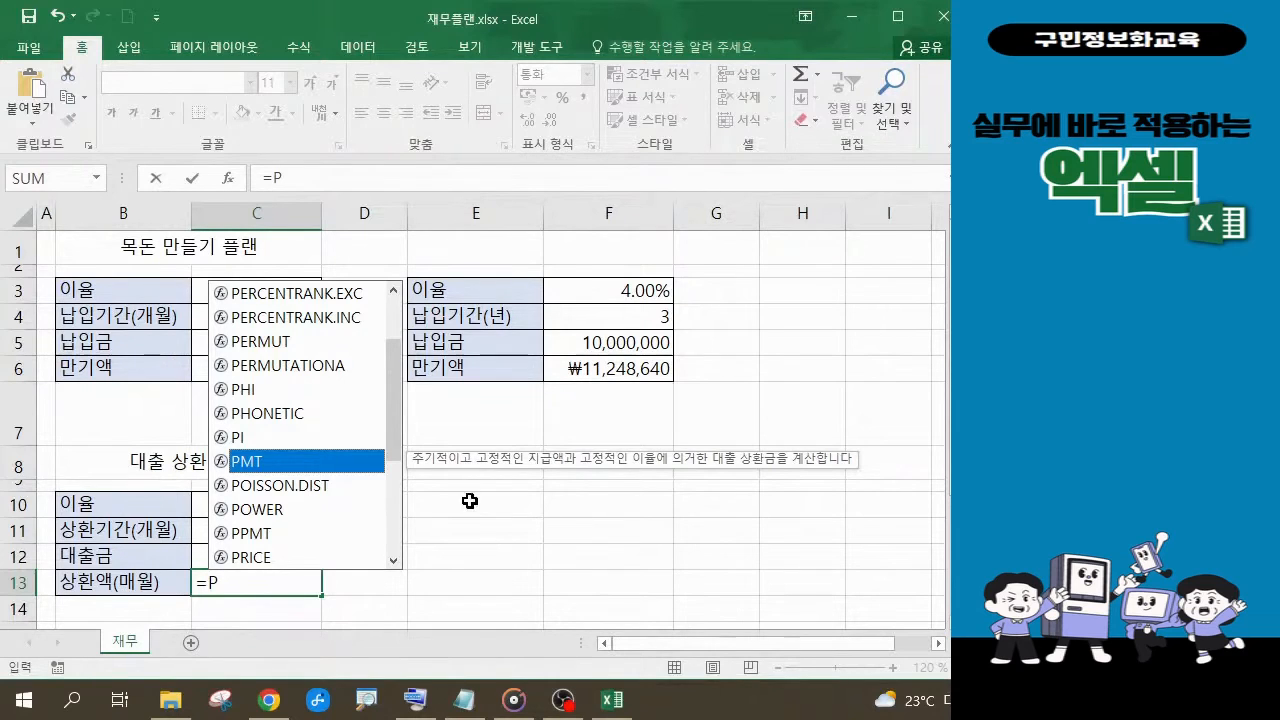
{"action": "double_click", "coordinate": [320, 471]}
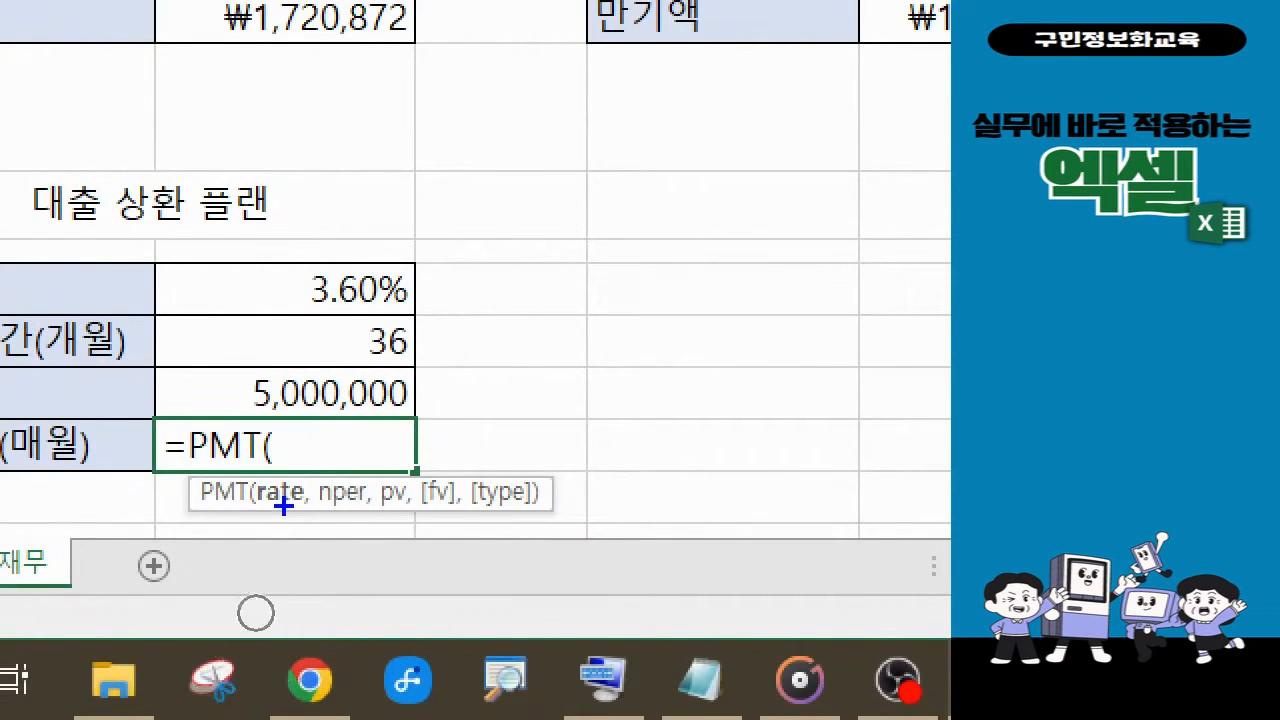
{"action": "mouse_move", "coordinate": [284, 506]}
{"action": "left_mouse_down"}
{"action": "mouse_move", "coordinate": [270, 538]}
{"action": "mouse_move", "coordinate": [282, 510]}
{"action": "mouse_move", "coordinate": [326, 544]}
{"action": "mouse_move", "coordinate": [344, 510]}
{"action": "mouse_move", "coordinate": [398, 530]}
{"action": "left_mouse_up"}
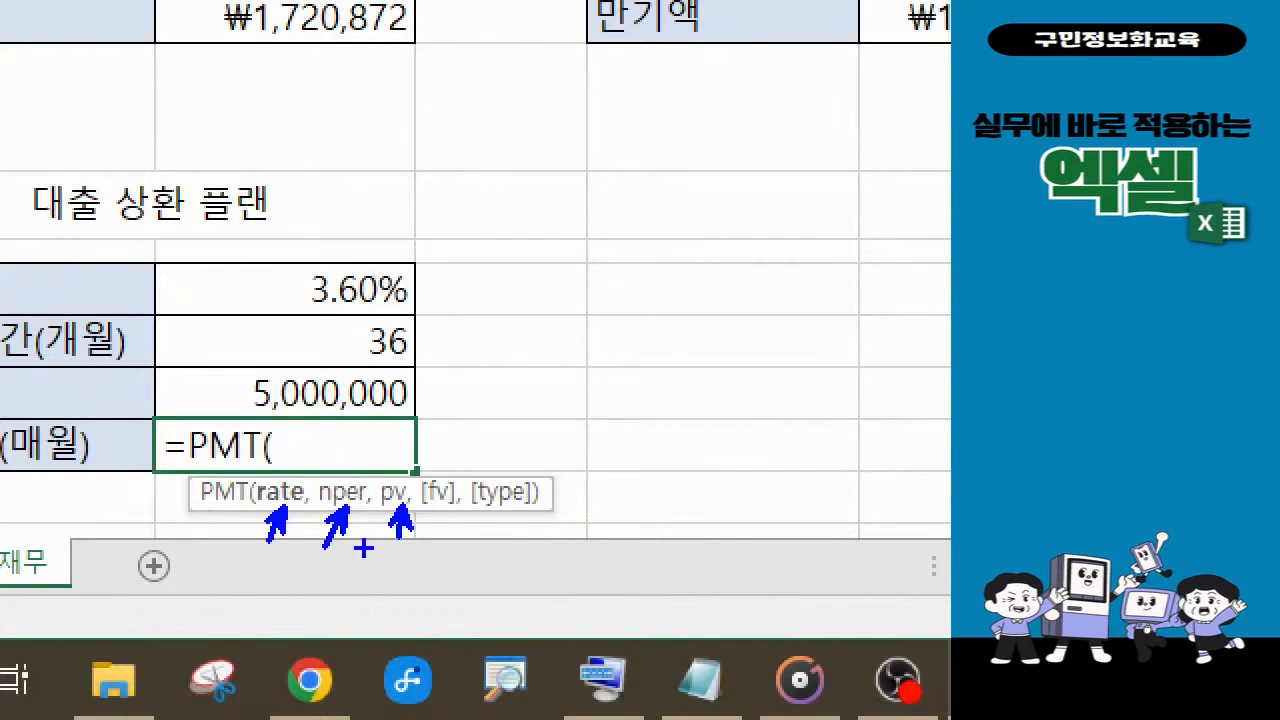
{"action": "key", "text": "Escape"}
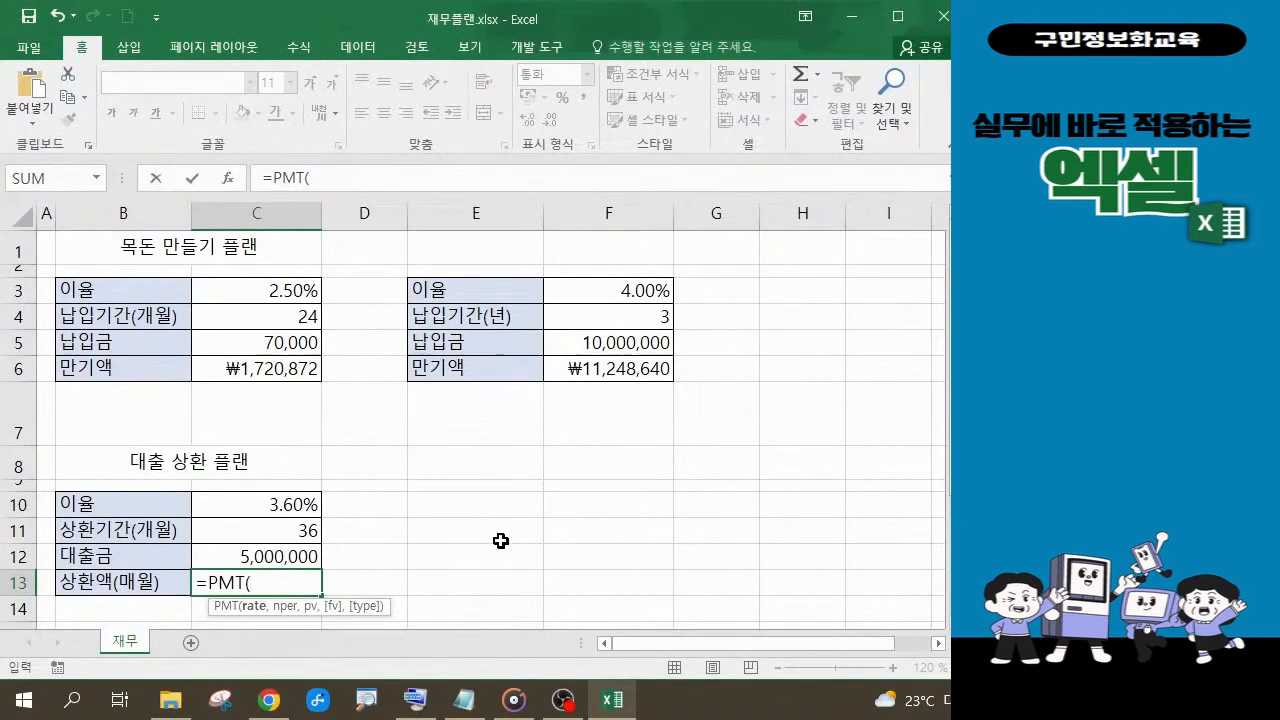
{"action": "key", "text": "ctrl+a"}
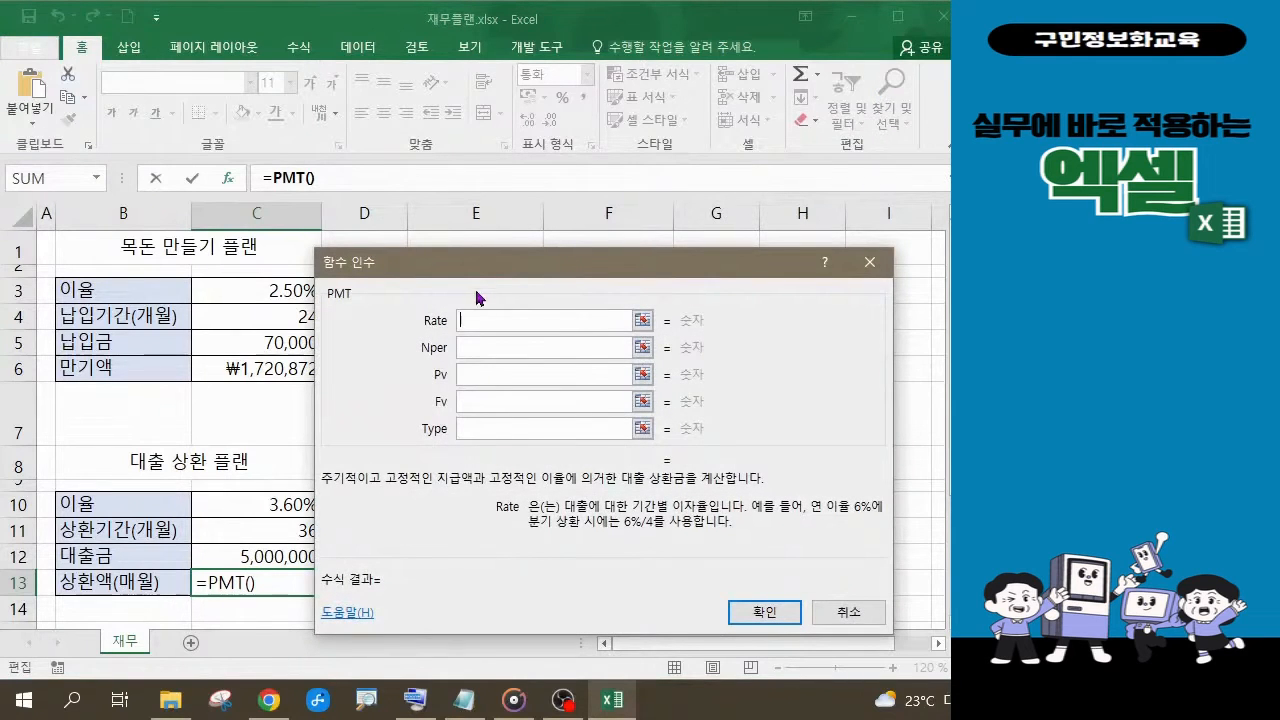
{"action": "left_click_drag", "start_coordinate": [457, 266], "coordinate": [490, 235]}
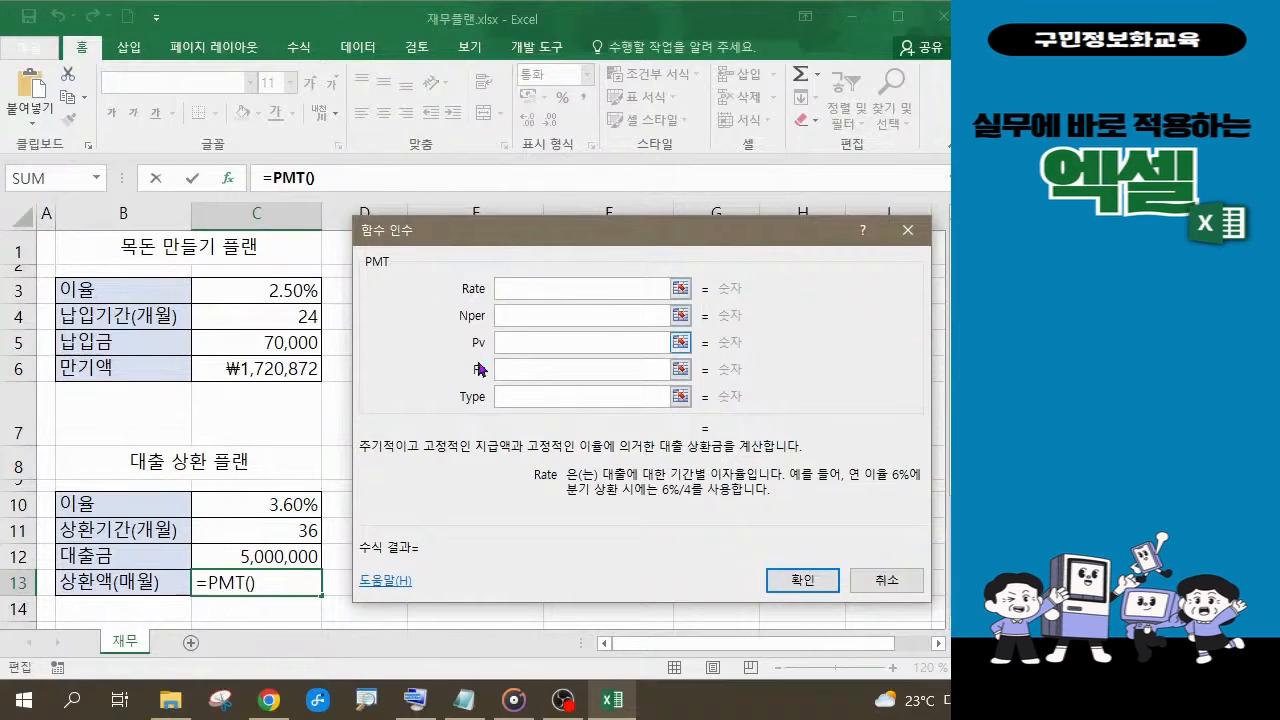
Set the PMT Rate argument to C10/12 and the Nper argument to C11.
{"action": "left_click", "coordinate": [288, 508]}
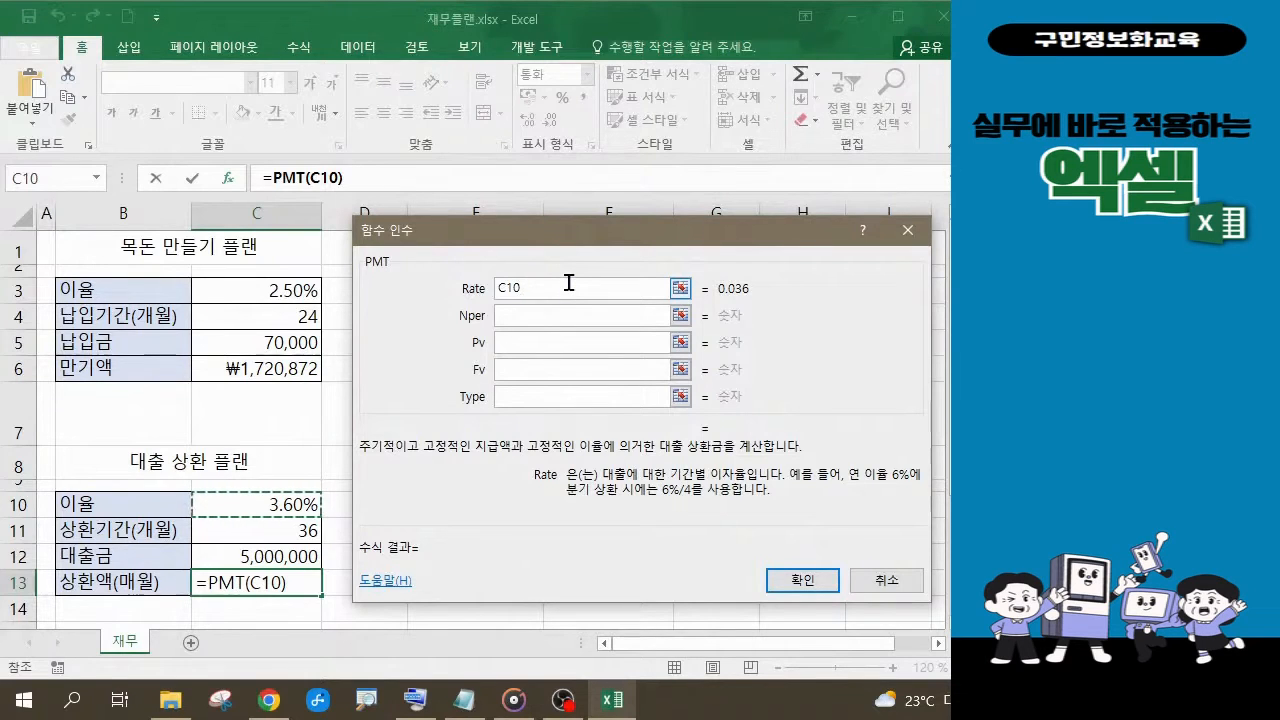
{"action": "type", "text": "/12"}
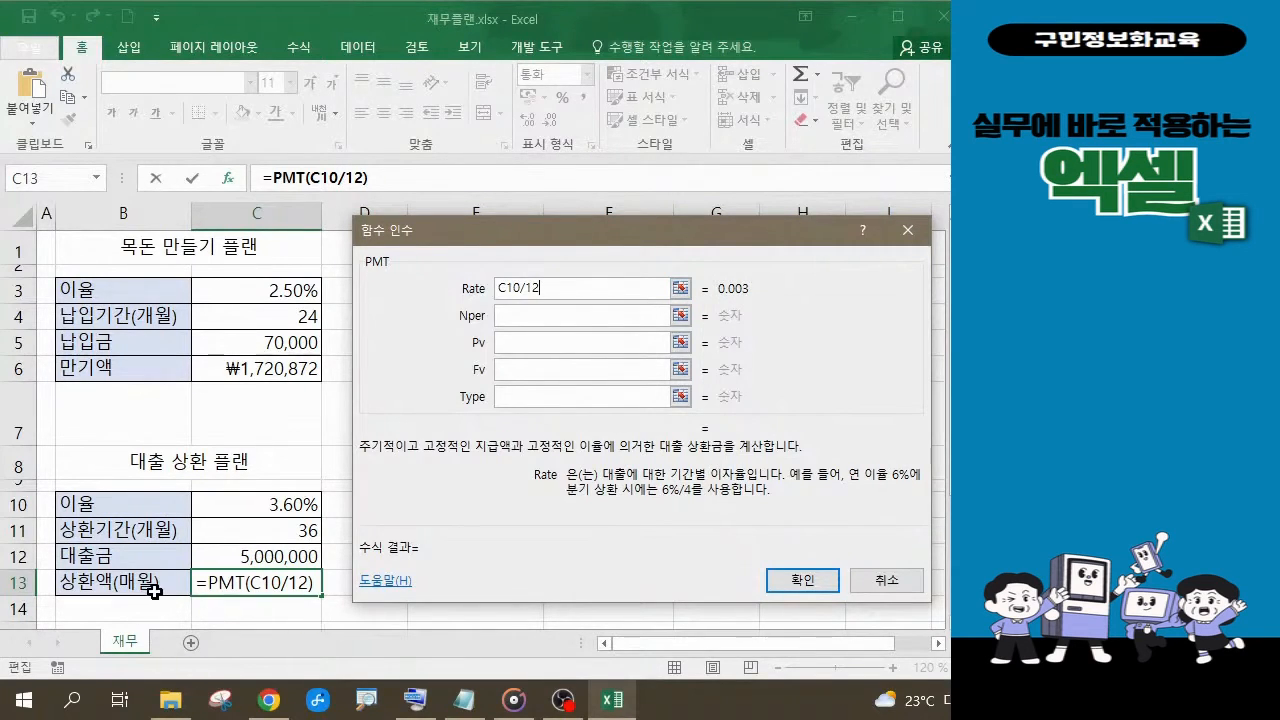
{"action": "left_click", "coordinate": [527, 315]}
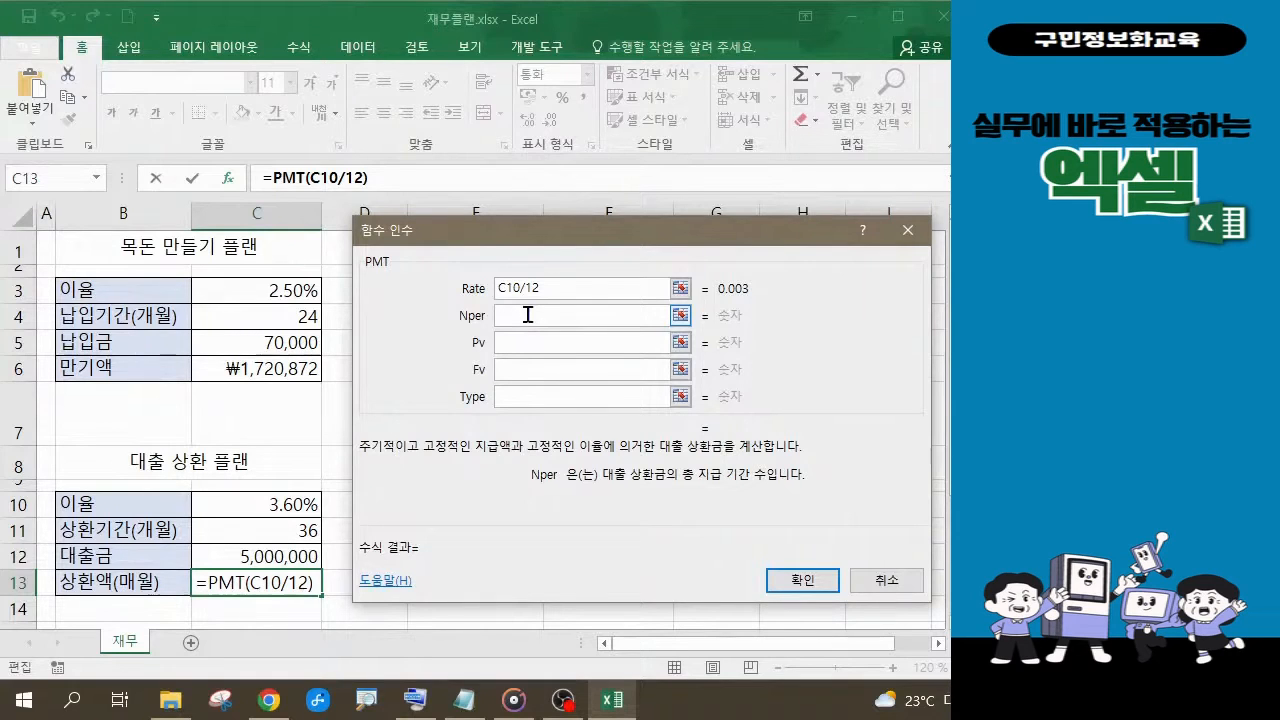
{"action": "left_click", "coordinate": [299, 535]}
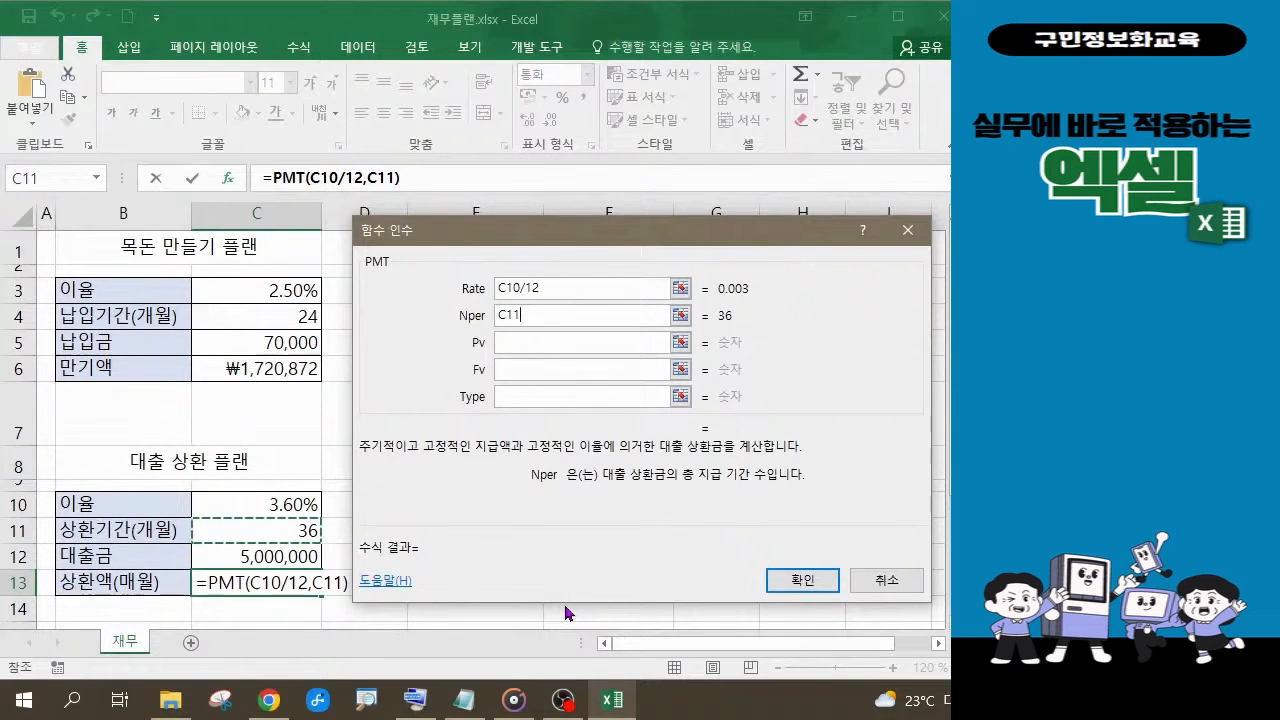
Set the PMT Pv argument to loan amount cell C12 and enter the completed formula in C13.
{"action": "left_click", "coordinate": [509, 342]}
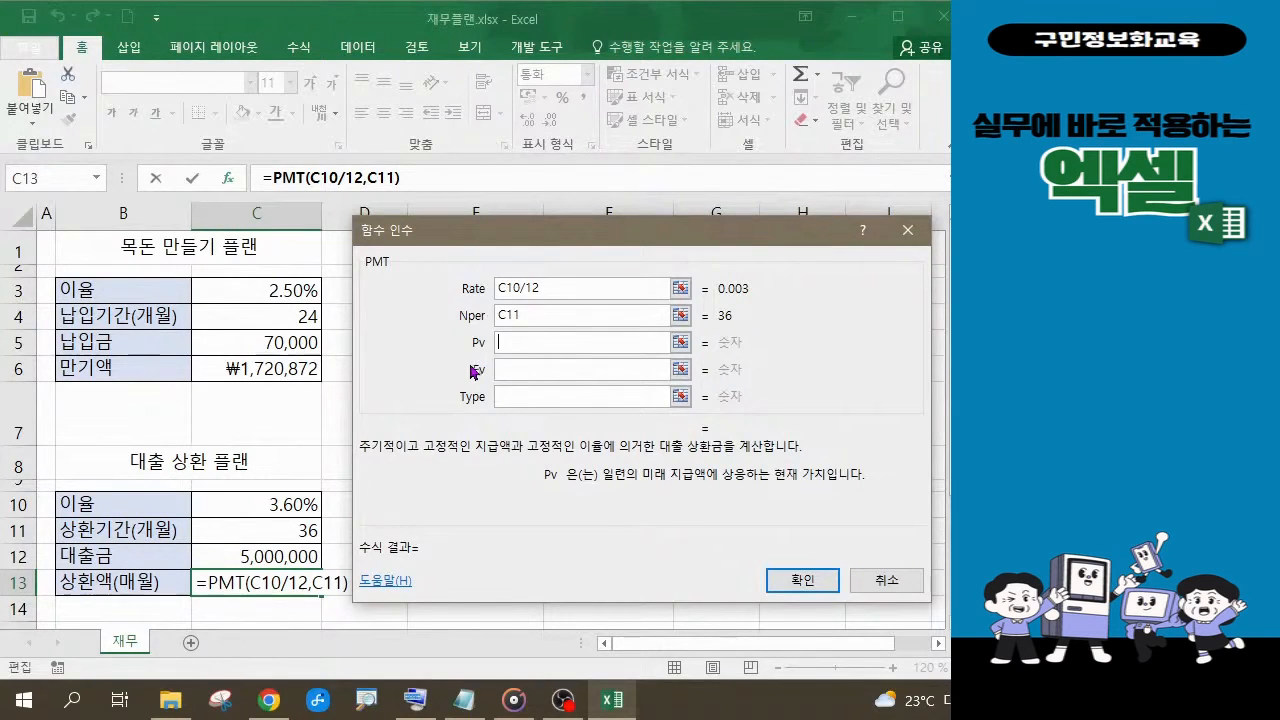
{"action": "left_click", "coordinate": [288, 557]}
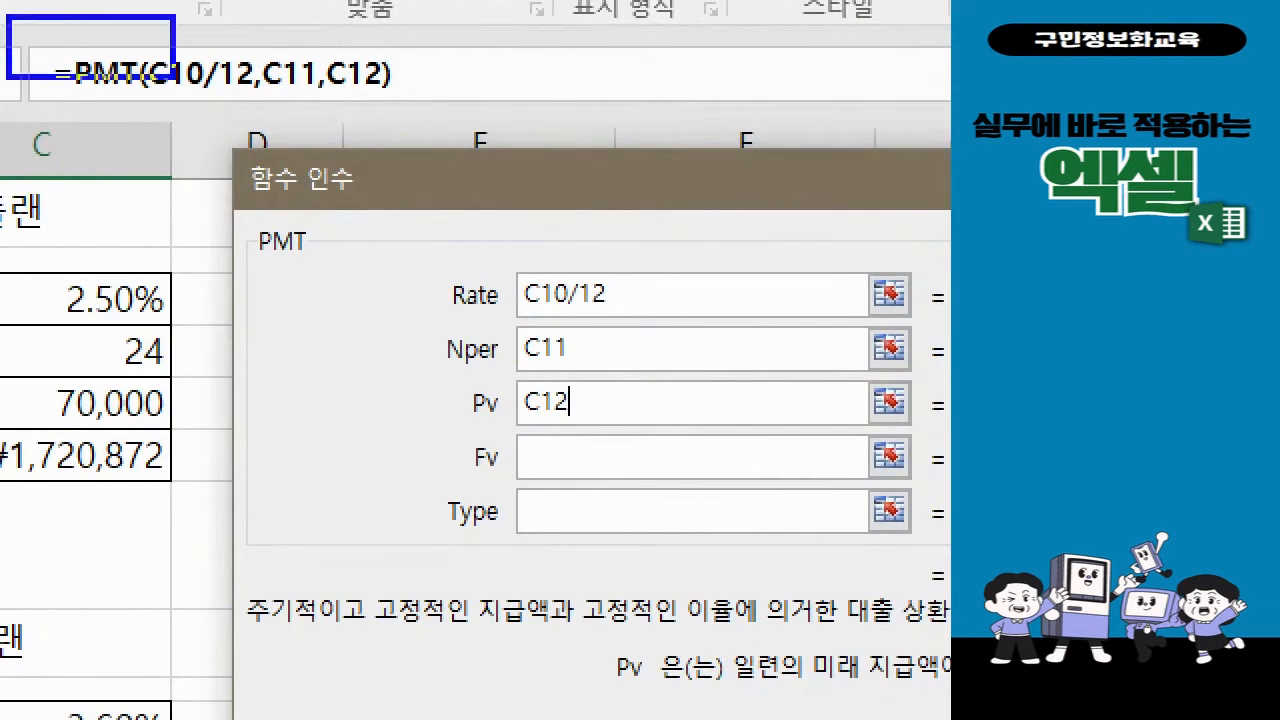
{"action": "left_click_drag", "start_coordinate": [173, 77], "coordinate": [469, 129]}
{"action": "mouse_move", "coordinate": [416, 247]}
{"action": "left_mouse_down"}
{"action": "mouse_move", "coordinate": [585, 291]}
{"action": "mouse_move", "coordinate": [686, 514]}
{"action": "mouse_move", "coordinate": [720, 434]}
{"action": "mouse_move", "coordinate": [710, 450]}
{"action": "left_mouse_up"}
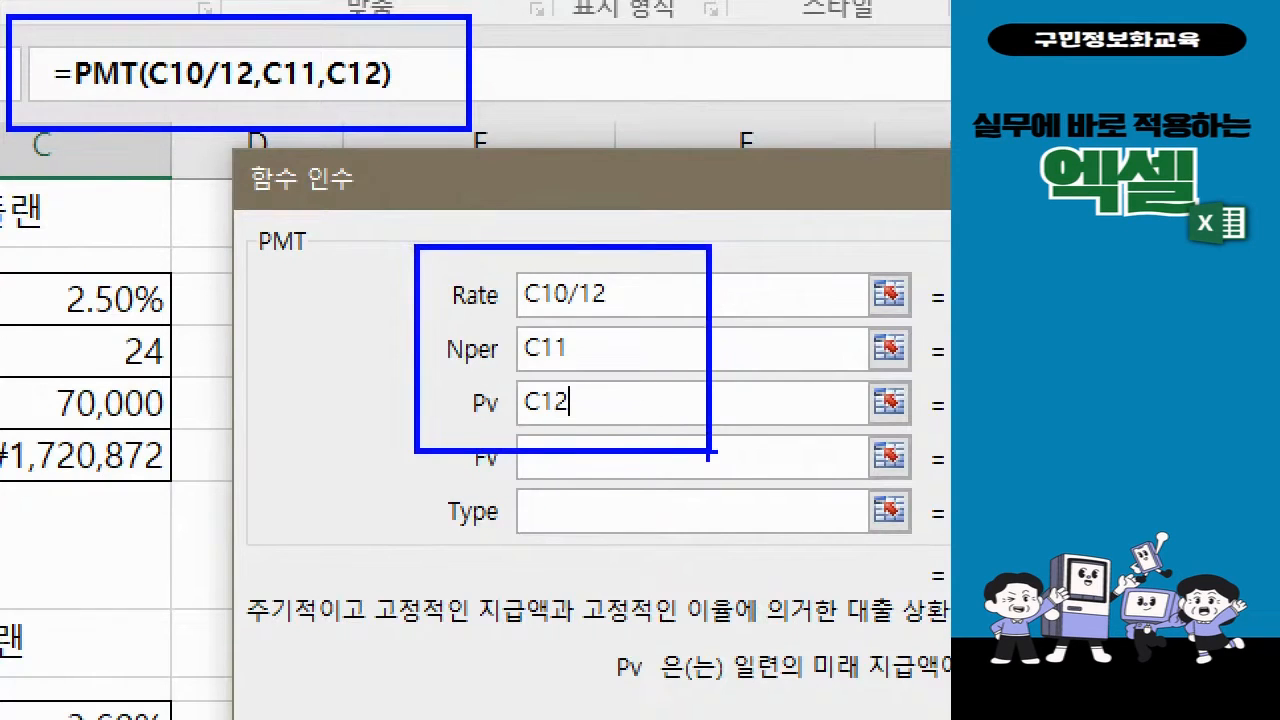
{"action": "mouse_move", "coordinate": [857, 541]}
{"action": "left_mouse_down"}
{"action": "mouse_move", "coordinate": [948, 548]}
{"action": "mouse_move", "coordinate": [948, 632]}
{"action": "left_mouse_up"}
{"action": "left_click_drag", "start_coordinate": [900, 588], "coordinate": [682, 712]}
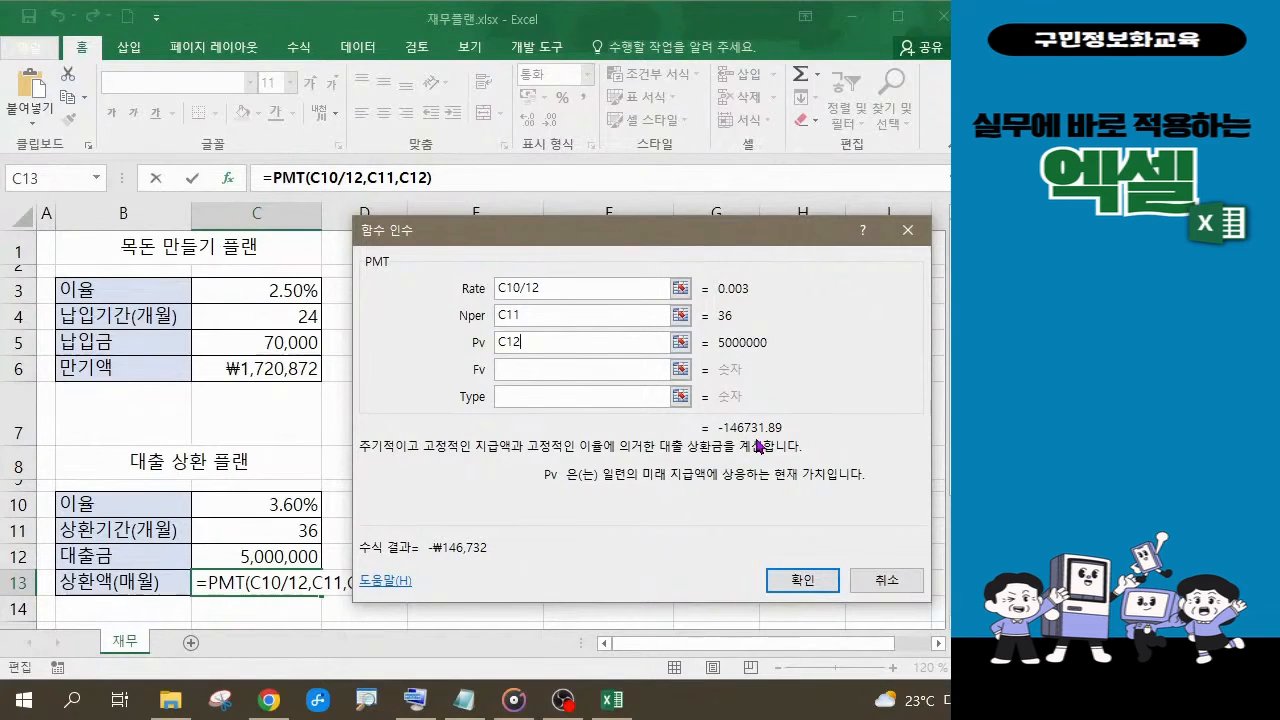
{"action": "left_click_drag", "start_coordinate": [696, 411], "coordinate": [795, 440]}
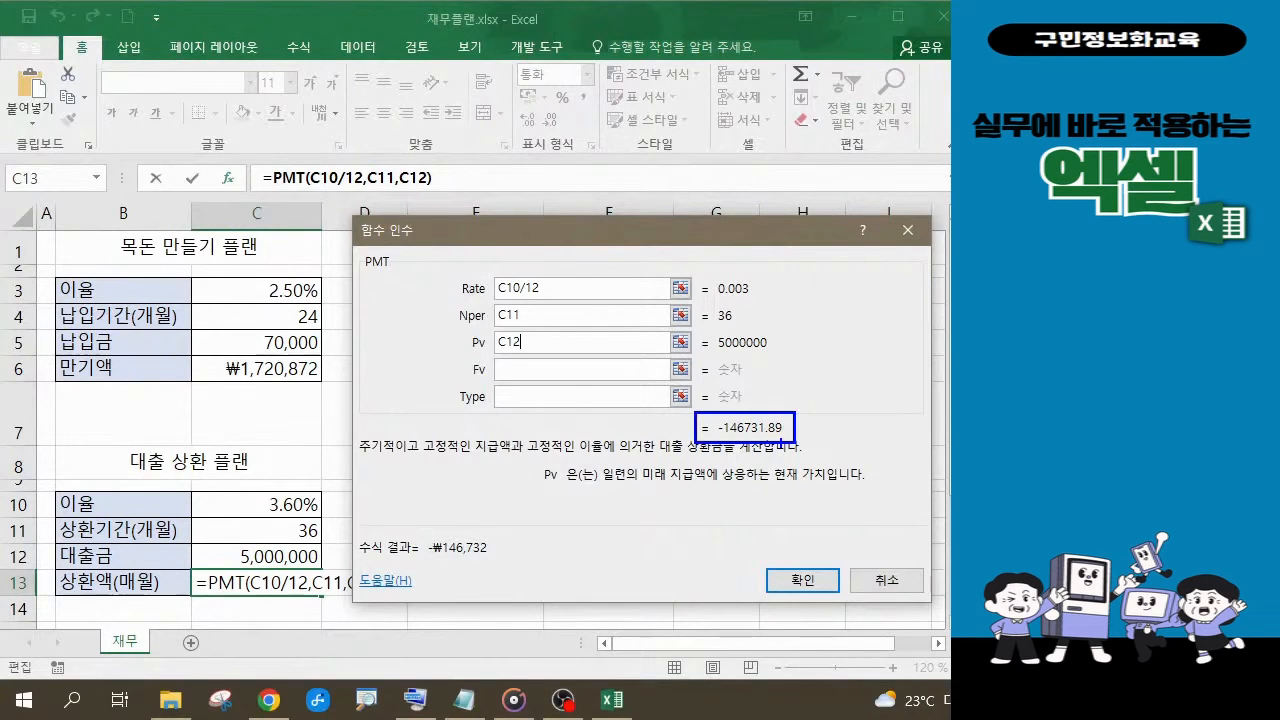
{"action": "left_click", "coordinate": [785, 592]}
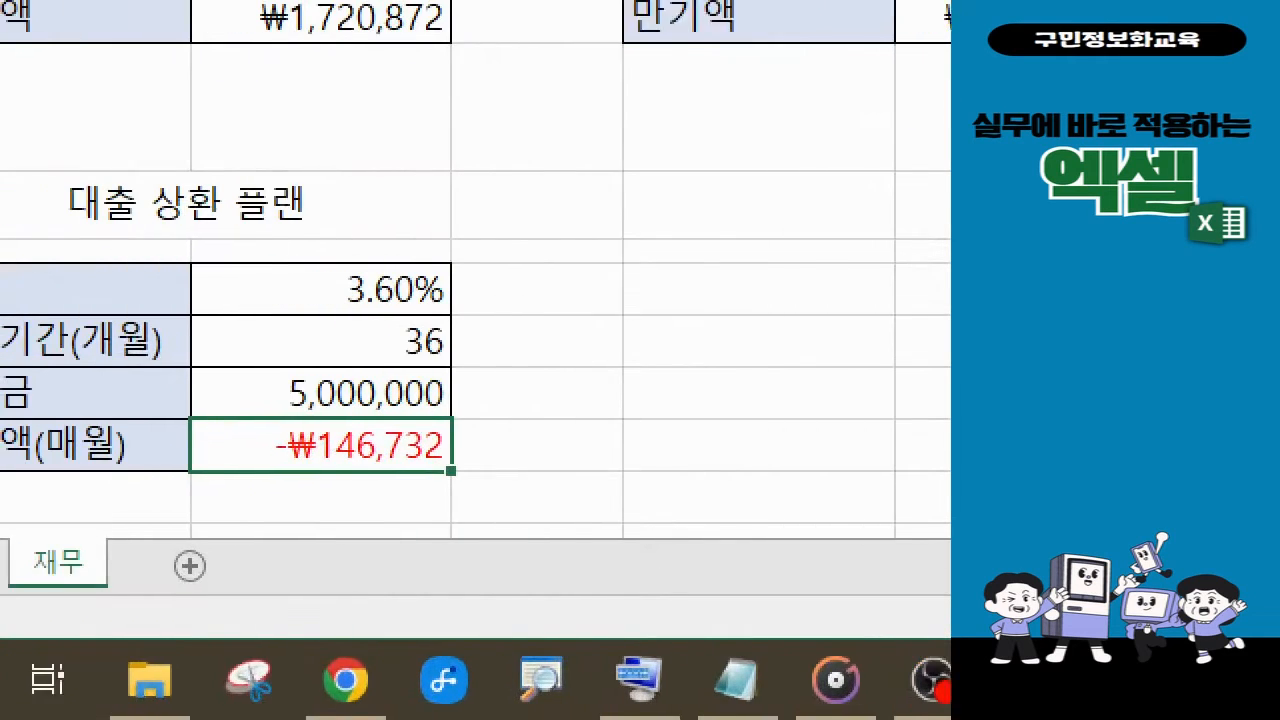
{"action": "left_click_drag", "start_coordinate": [357, 408], "coordinate": [616, 493]}
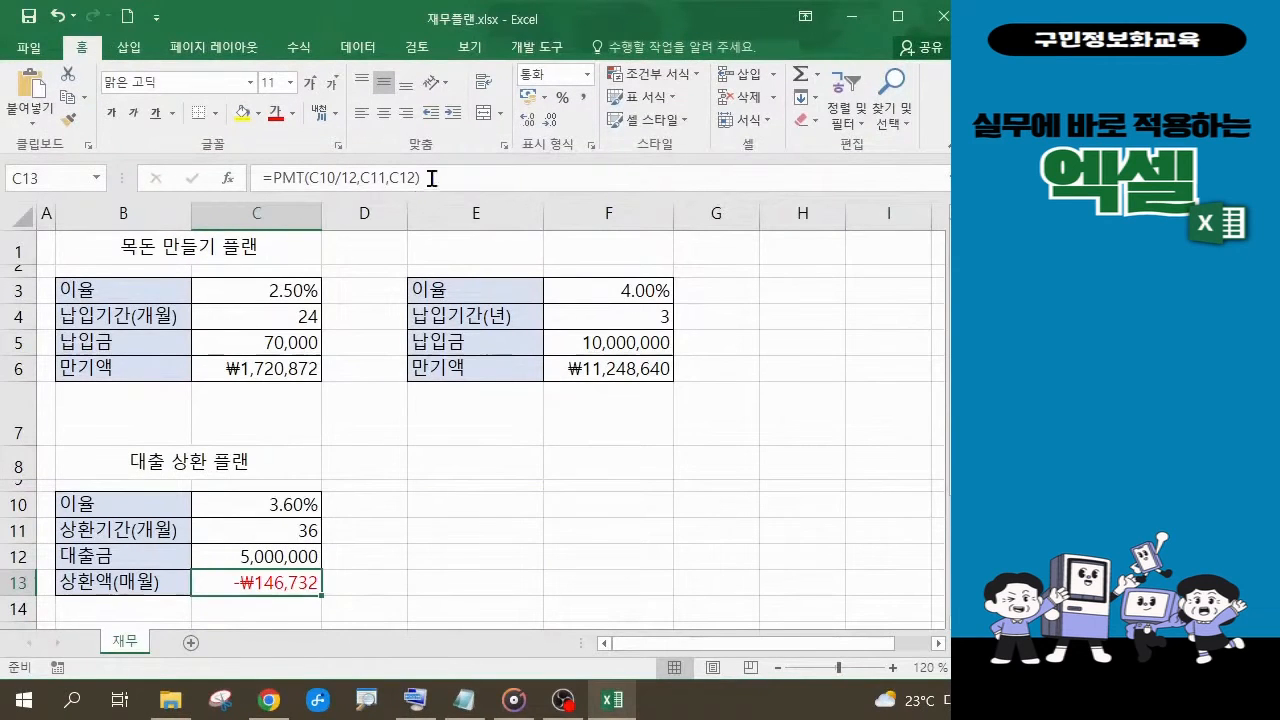
Copy the formula text =PMT(C10/12,C11,C12) from cell C13 and finish editing the cell.
{"action": "left_click", "coordinate": [432, 176]}
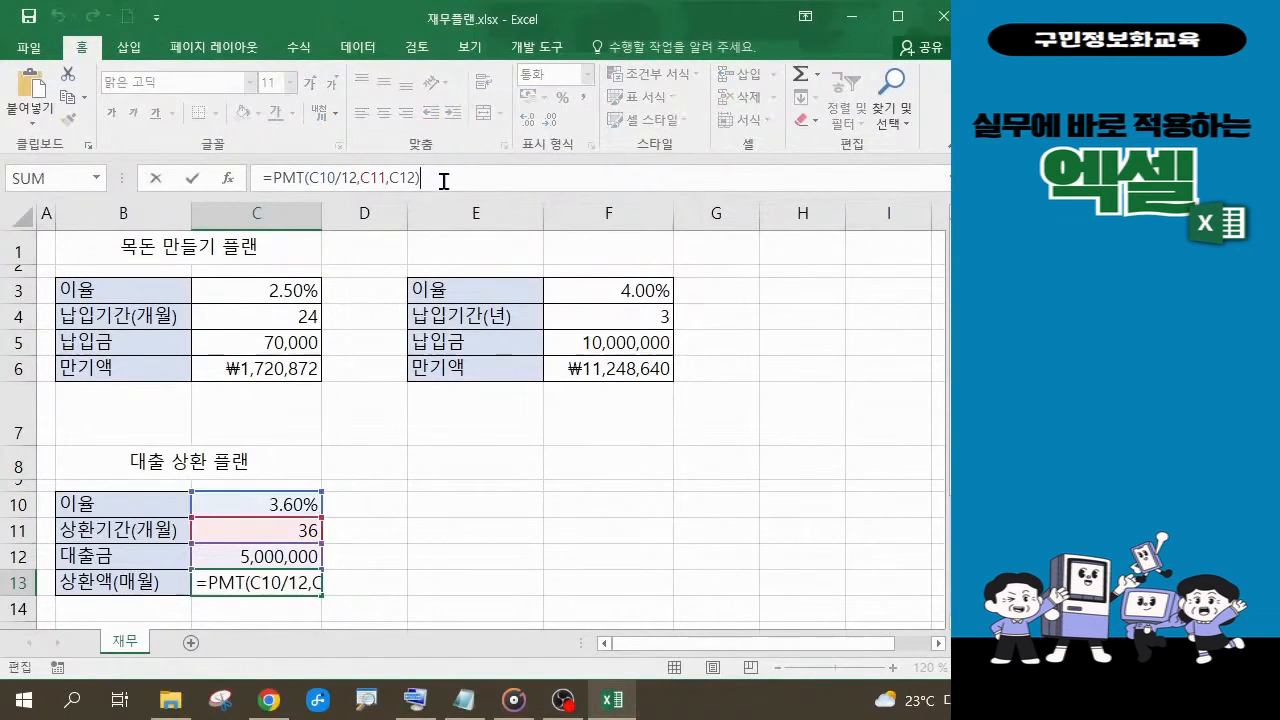
{"action": "left_click_drag", "start_coordinate": [436, 176], "coordinate": [258, 179]}
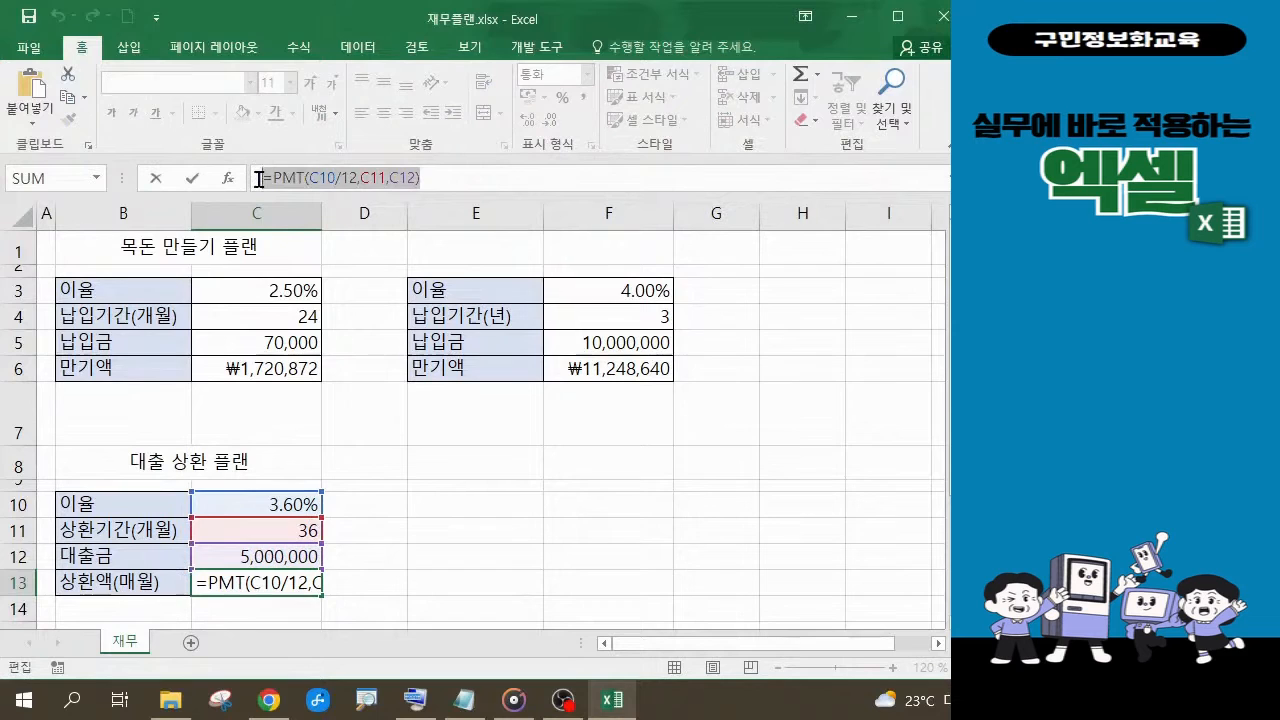
{"action": "key", "text": "ctrl+c"}
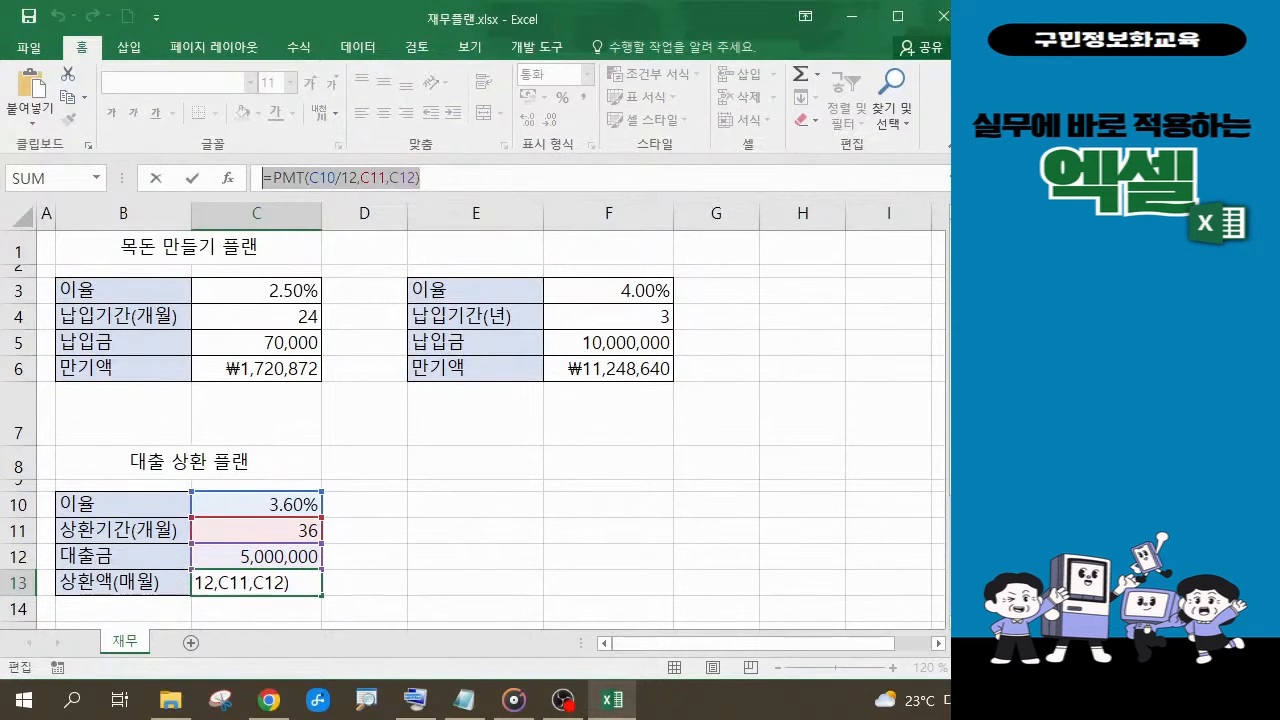
{"action": "key", "text": "alt+Tab"}
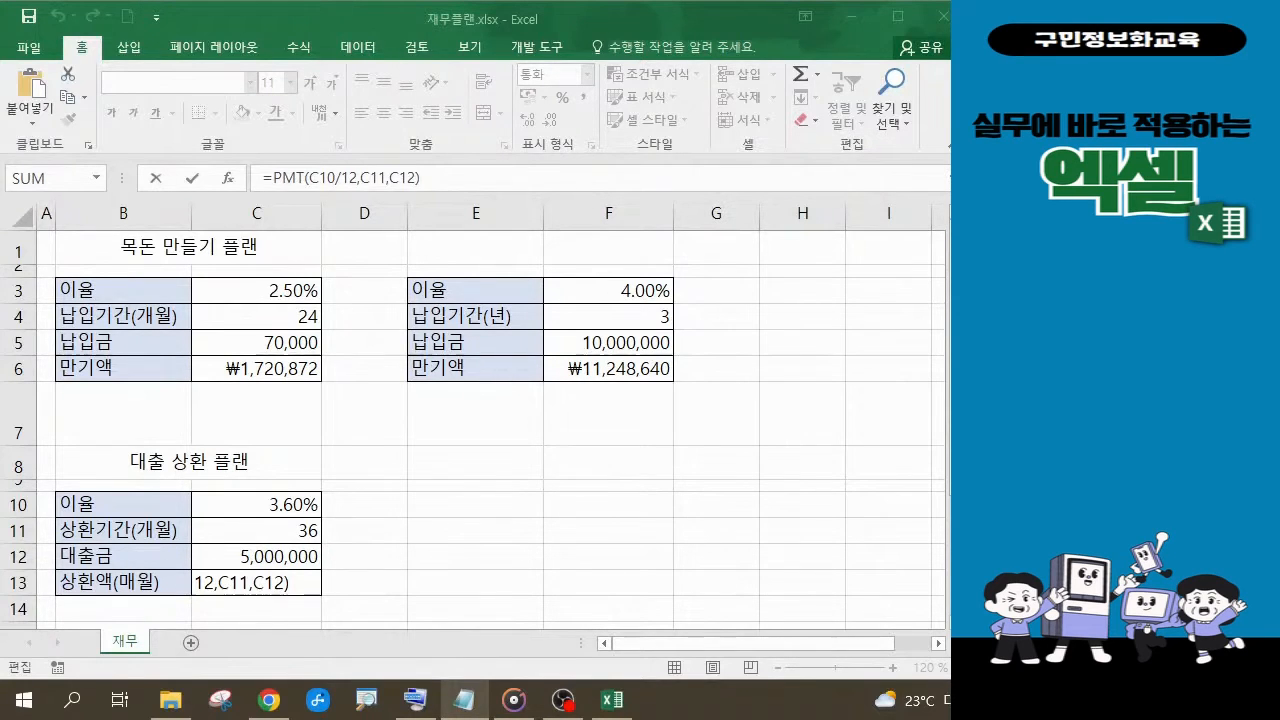
{"action": "left_click", "coordinate": [431, 178]}
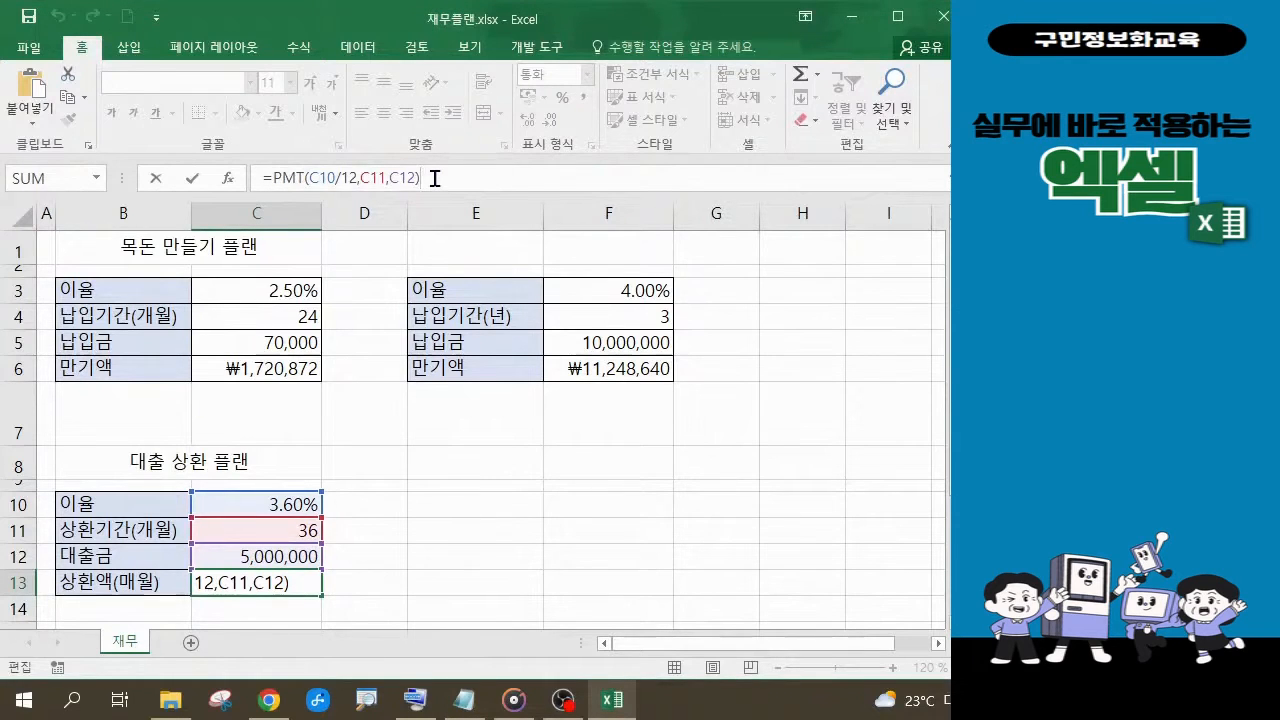
{"action": "key", "text": "Return"}
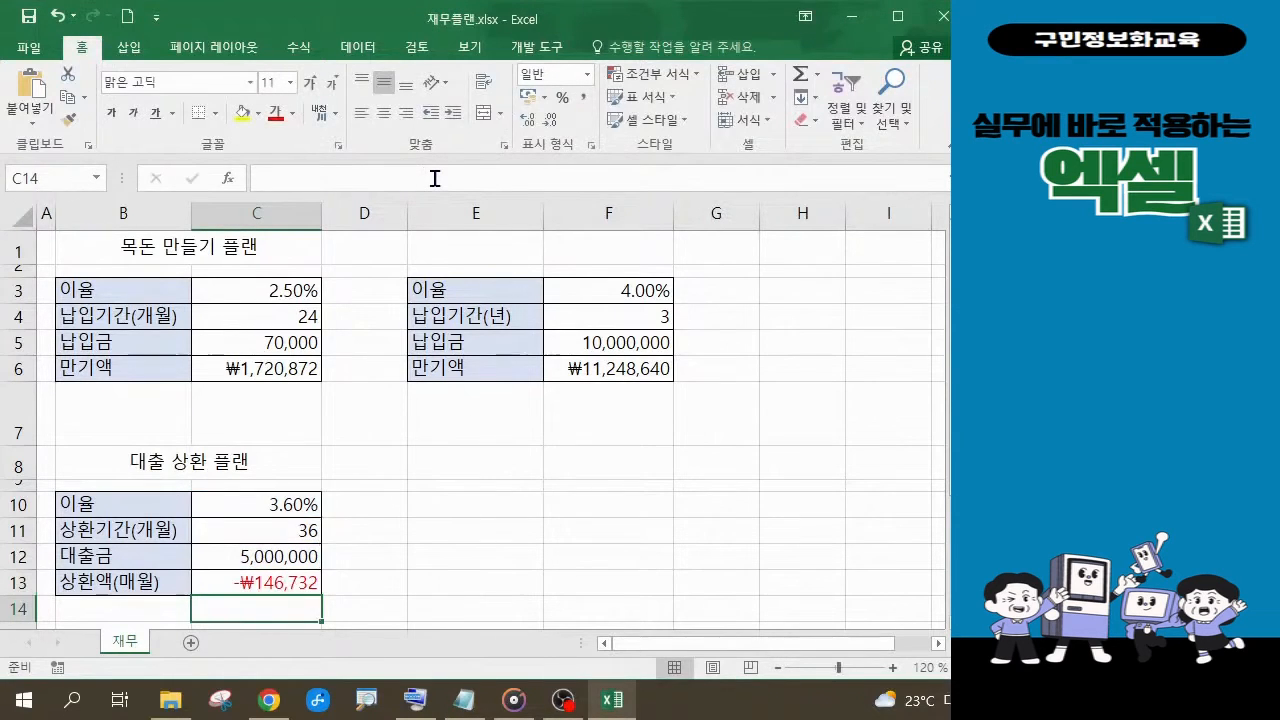
{"action": "left_click", "coordinate": [266, 582]}
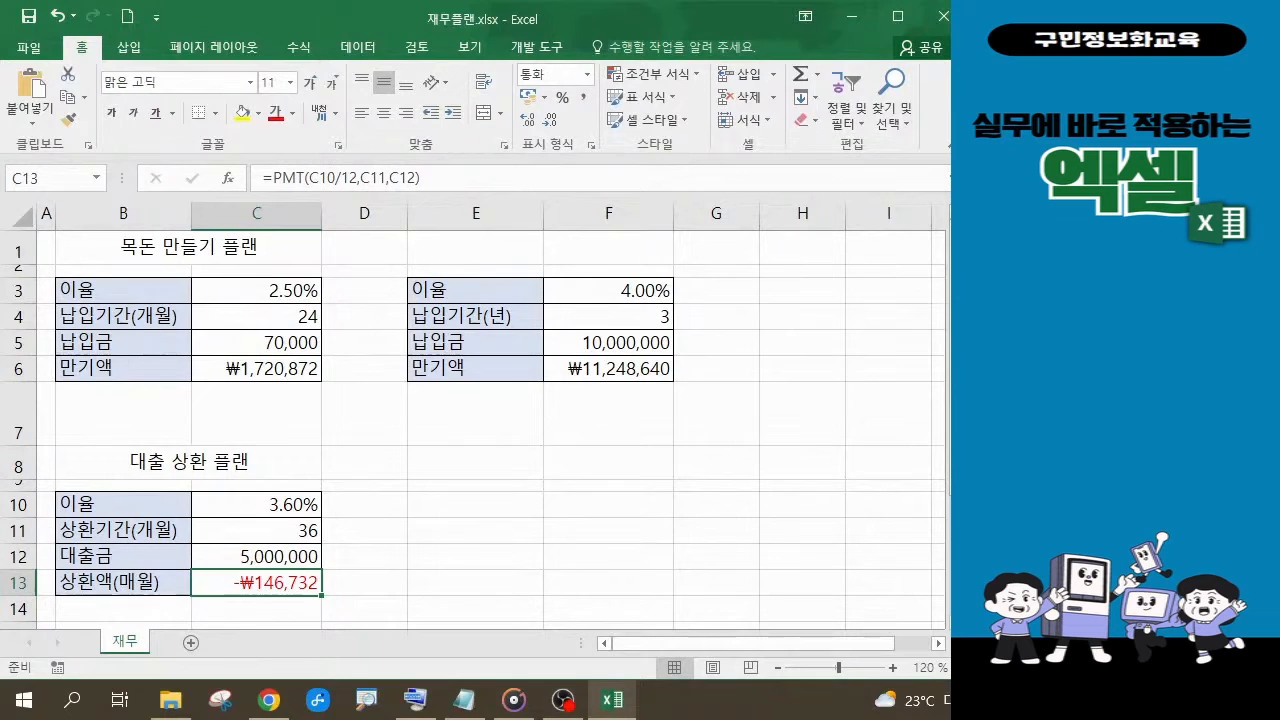
{"action": "key", "text": "F2"}
{"action": "key", "text": "Escape"}
{"action": "type", "text": "C"}
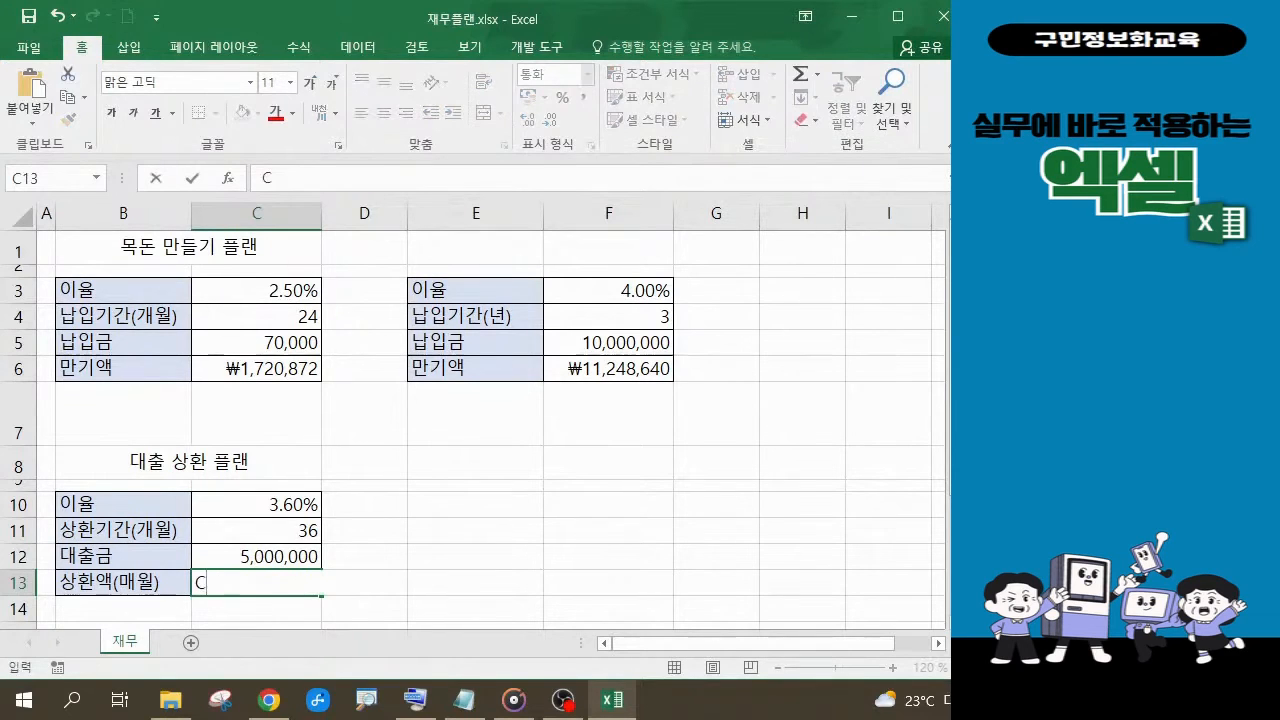
{"action": "type", "text": "13셀"}
{"action": "key", "text": "BackSpace"}
{"action": "key", "text": "BackSpace"}
{"action": "key", "text": "BackSpace"}
{"action": "key", "text": "BackSpace"}
{"action": "key", "text": "BackSpace"}
{"action": "key", "text": "BackSpace"}
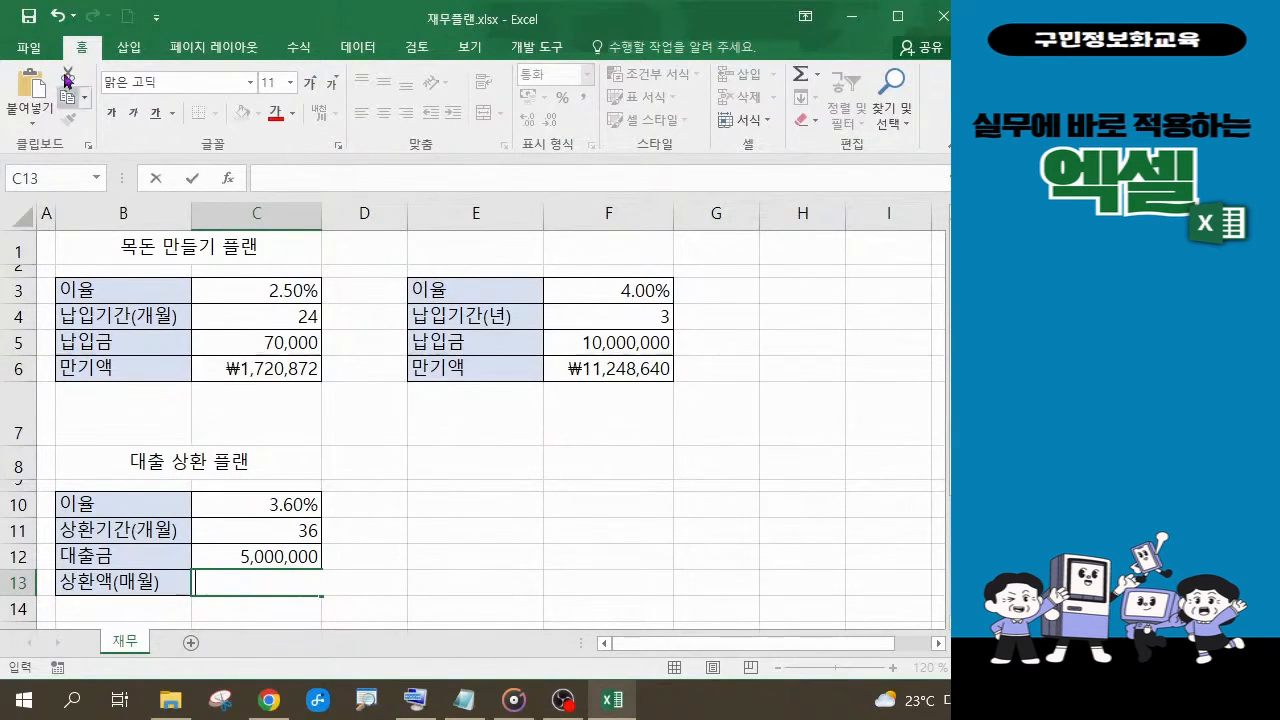
{"action": "left_click", "coordinate": [57, 20]}
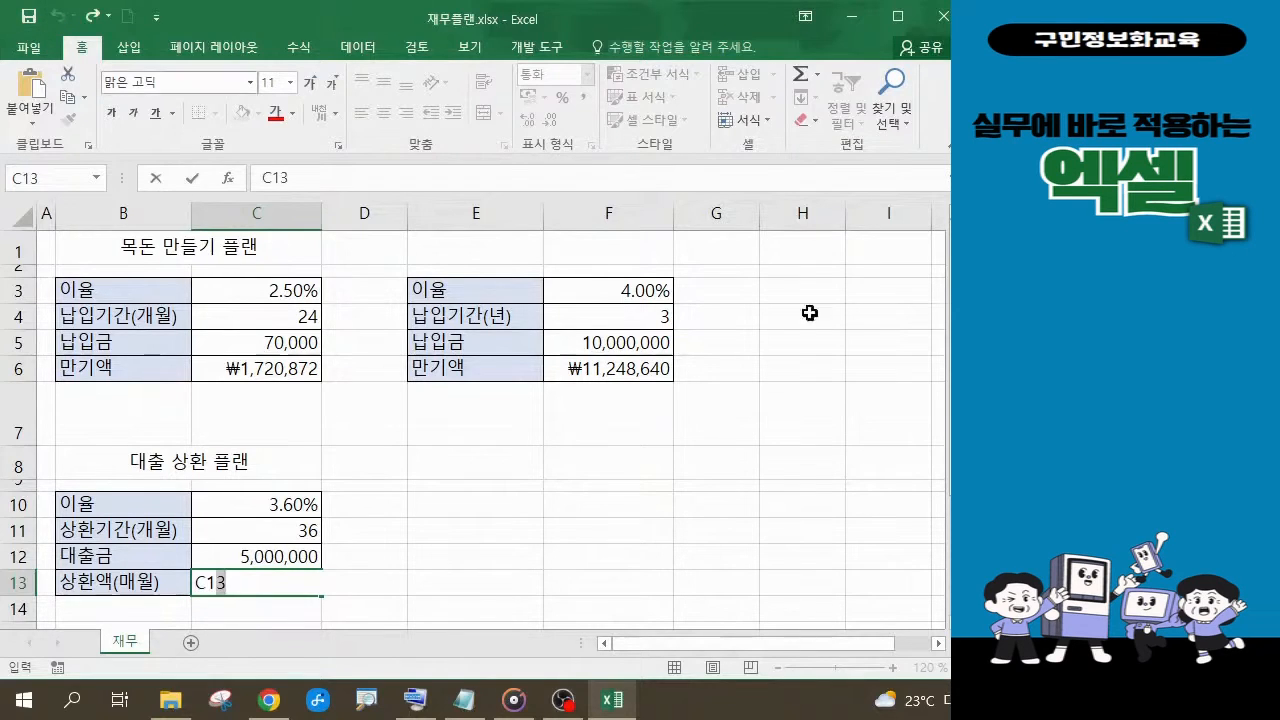
Replace the stray text in cell C13 with the copied formula =PMT(C10/12,C11,C12).
{"action": "key", "text": "alt+Tab"}
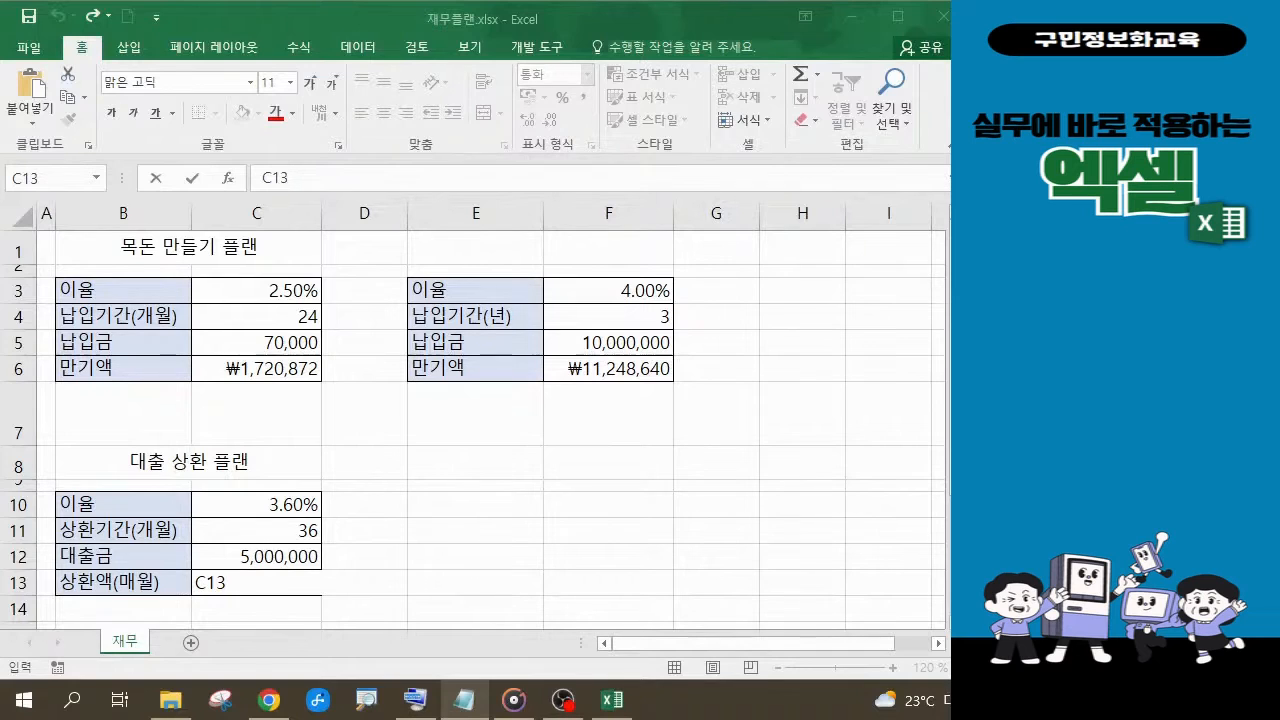
{"action": "left_click", "coordinate": [301, 176]}
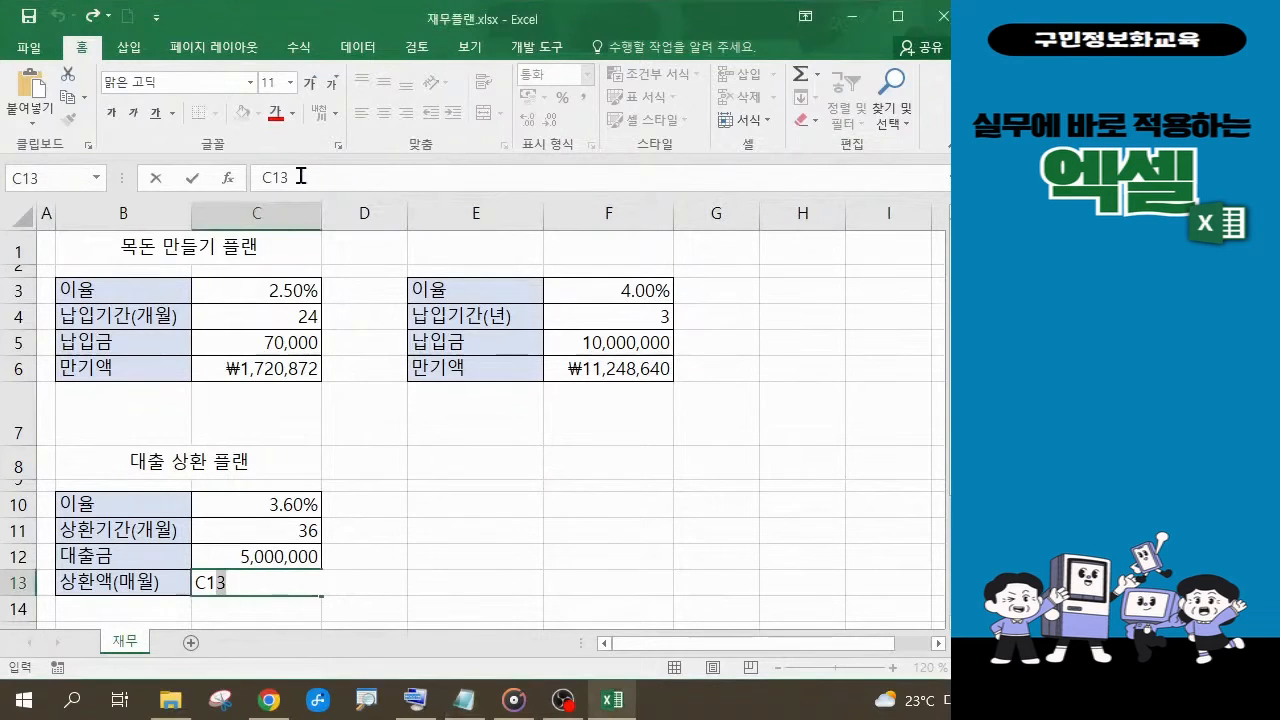
{"action": "left_click", "coordinate": [301, 176]}
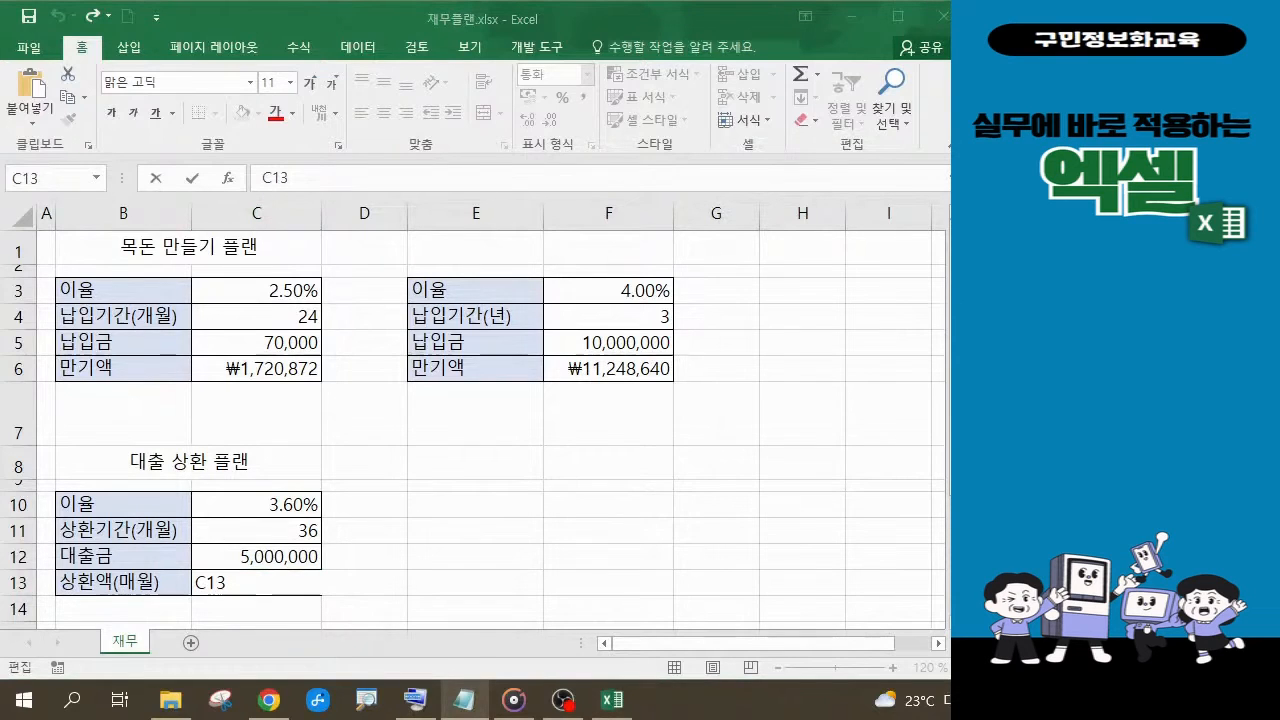
{"action": "left_click", "coordinate": [300, 176]}
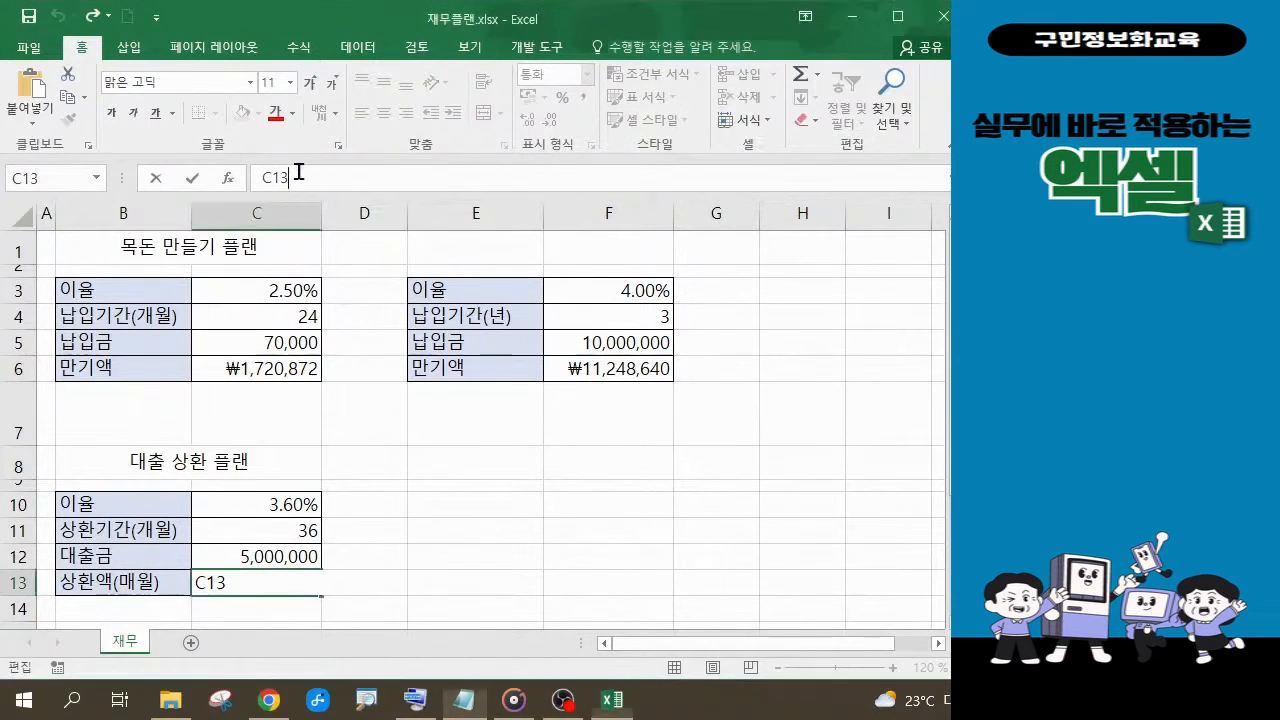
{"action": "left_click_drag", "start_coordinate": [262, 177], "coordinate": [300, 177]}
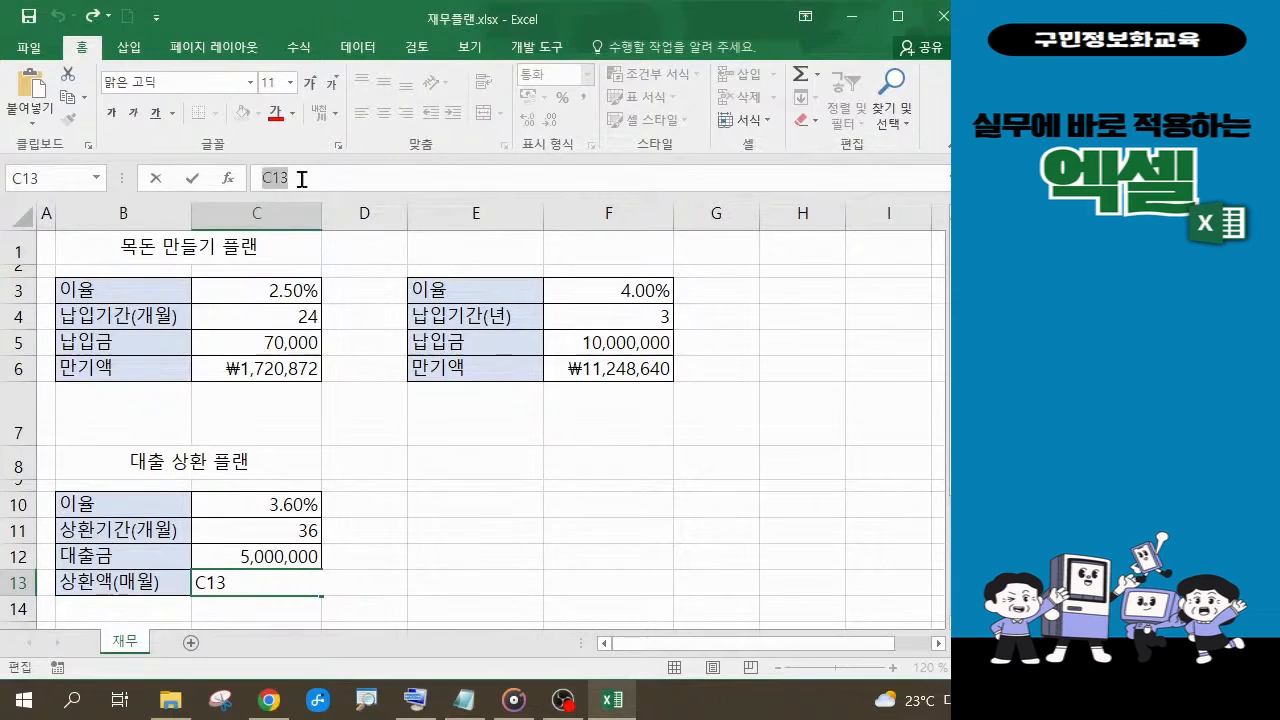
{"action": "key", "text": "ctrl+v"}
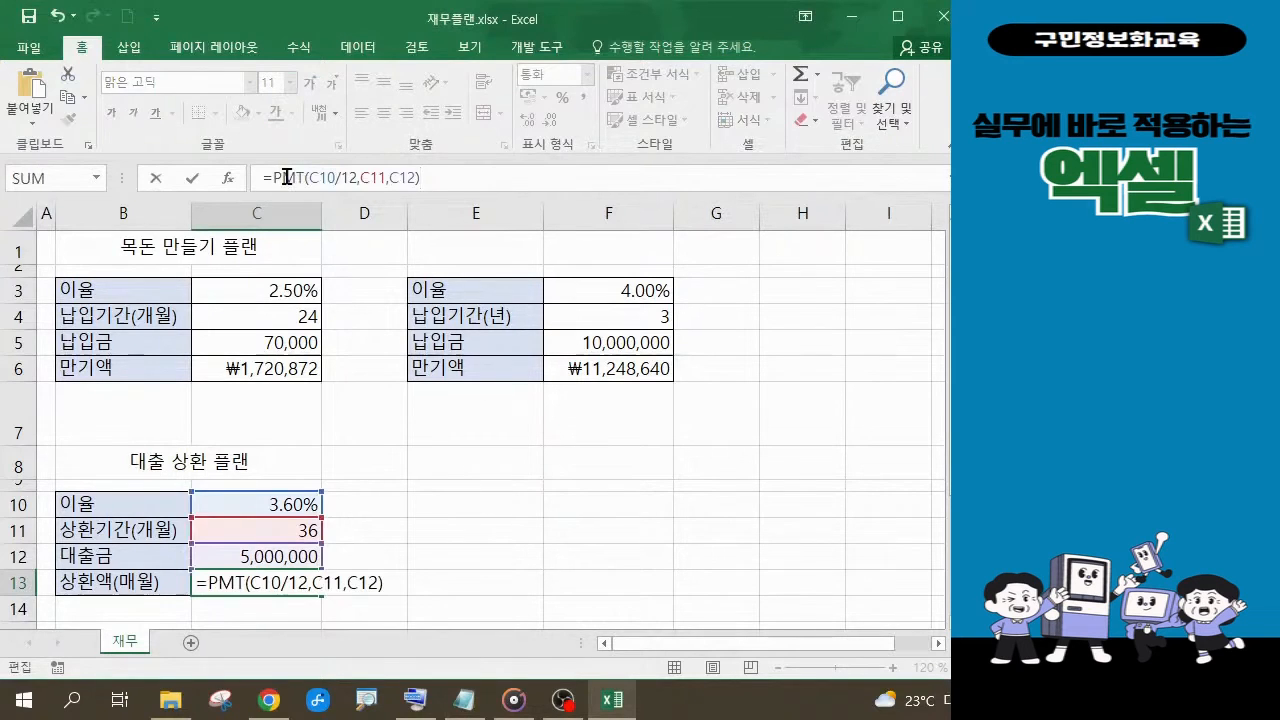
{"action": "key", "text": "Return"}
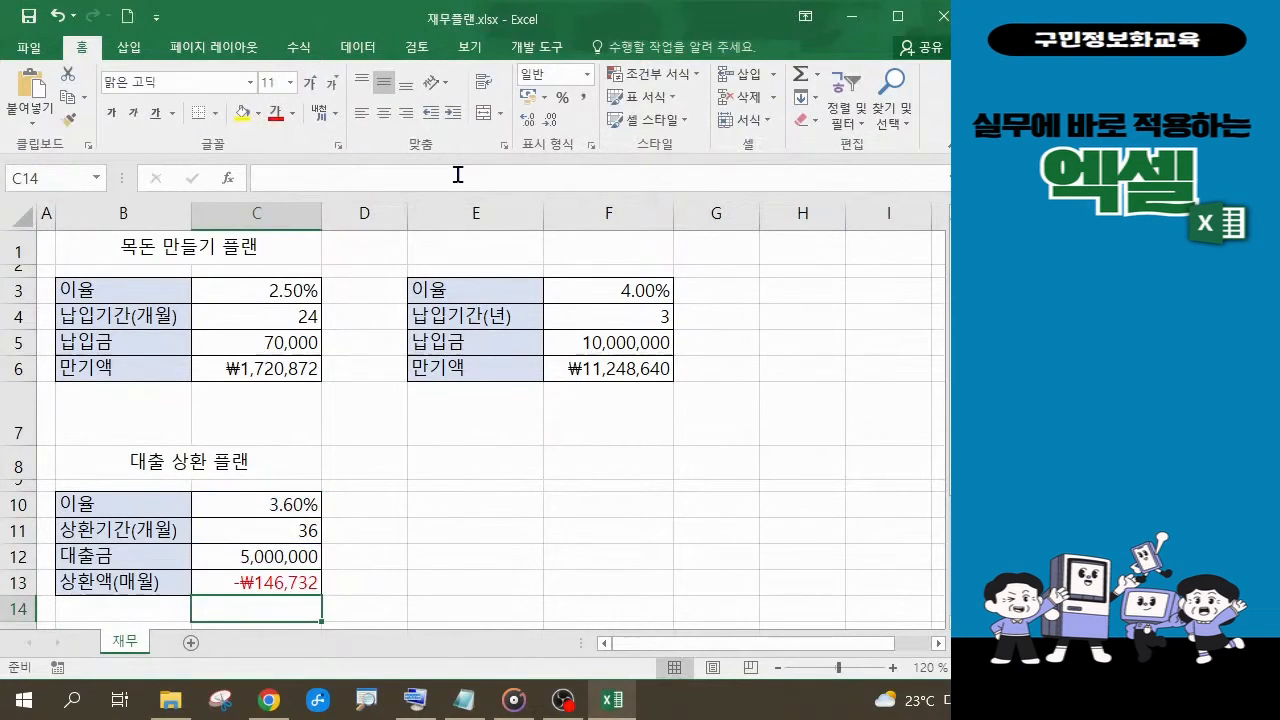
{"action": "left_click", "coordinate": [245, 583]}
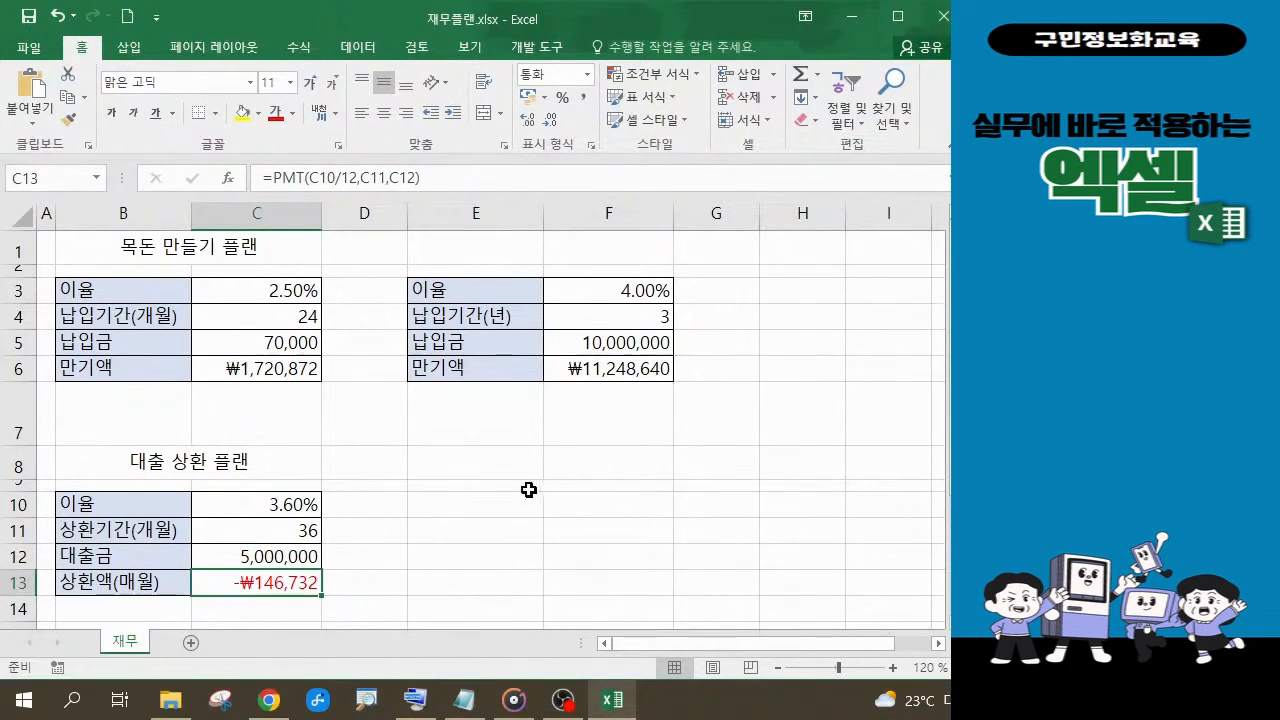
Set the loan repayment plan's interest rate in C10 to 4% and its repayment period in C11 to 24 months.
{"action": "scroll", "coordinate": [474, 494], "scroll_direction": "down", "scroll_amount": 2}
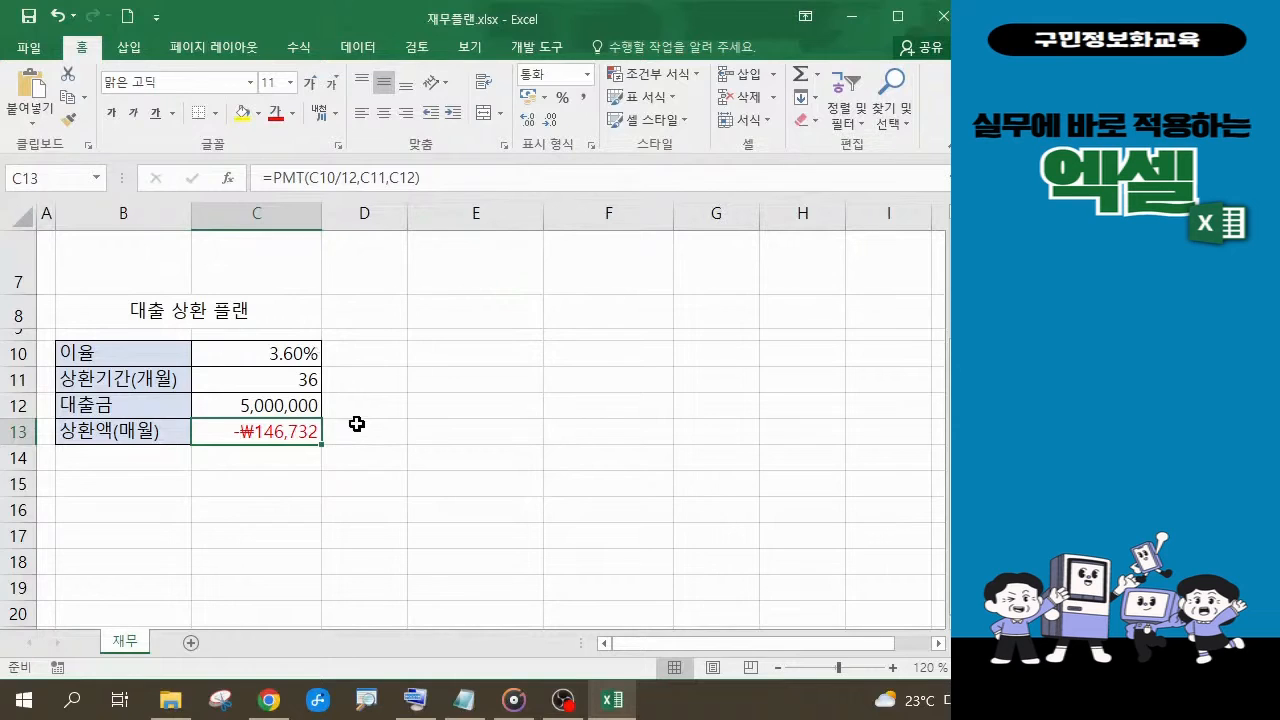
{"action": "left_click", "coordinate": [295, 354]}
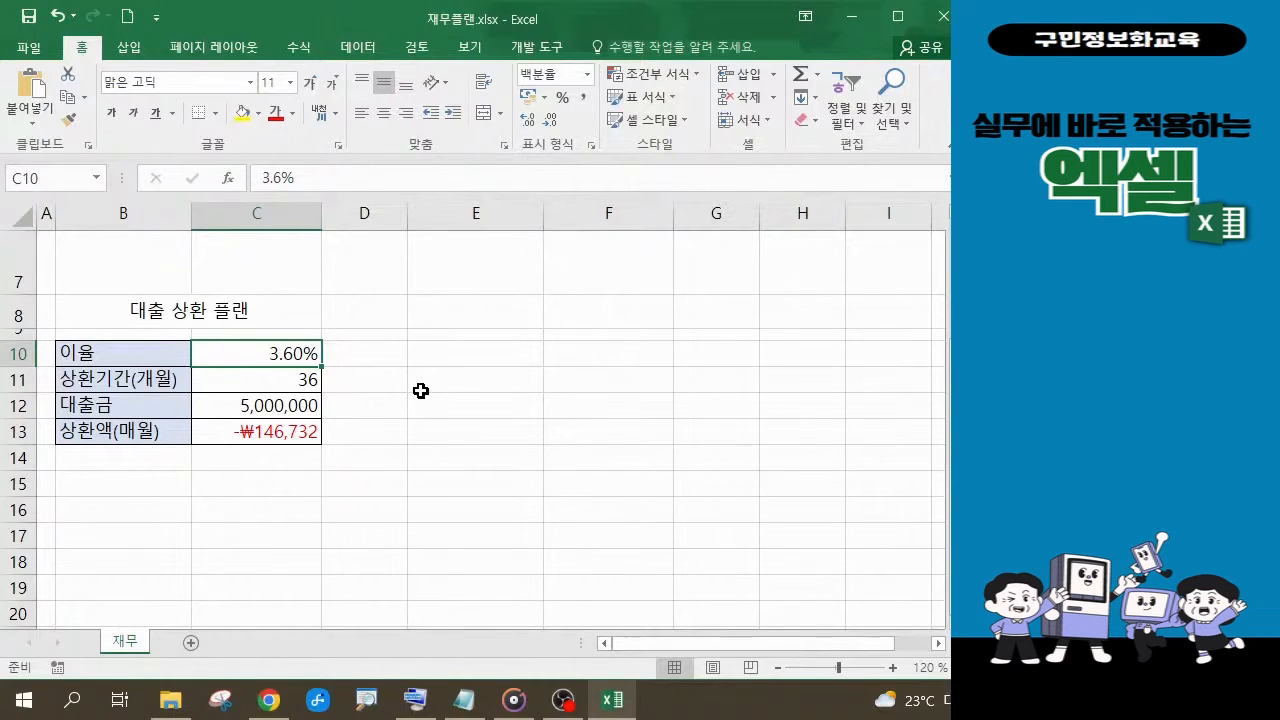
{"action": "type", "text": "4"}
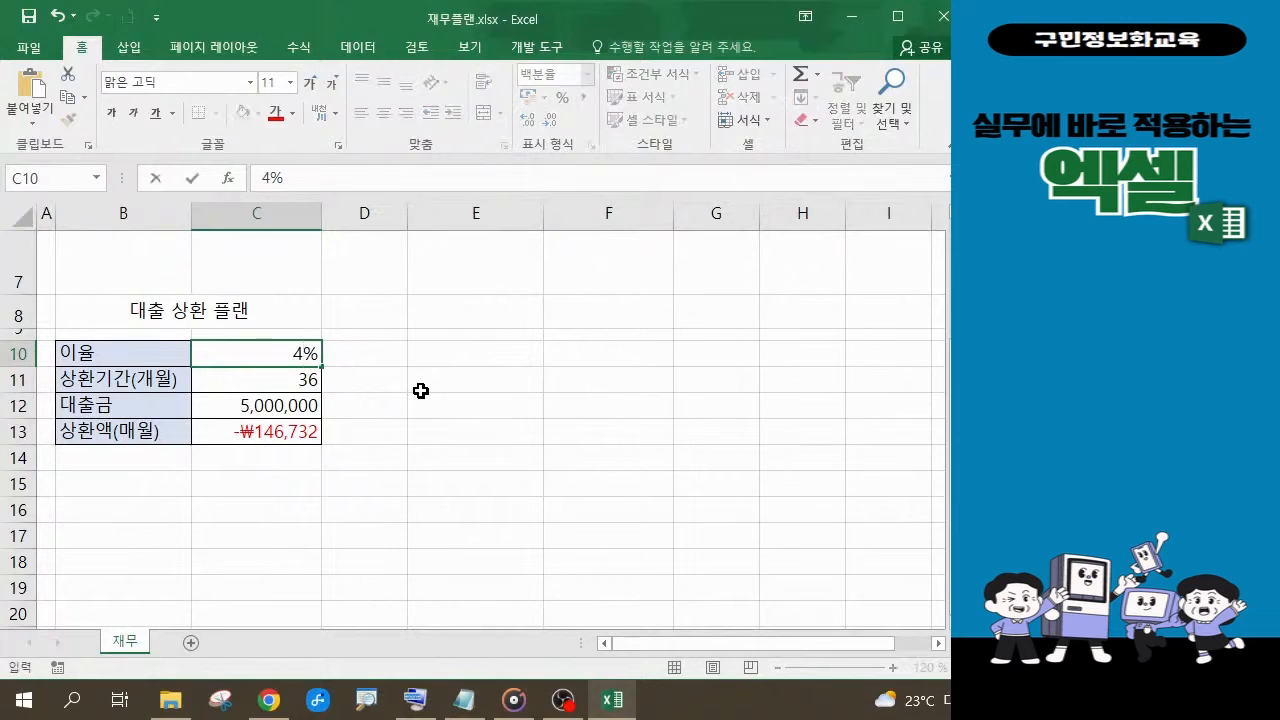
{"action": "key", "text": "Return"}
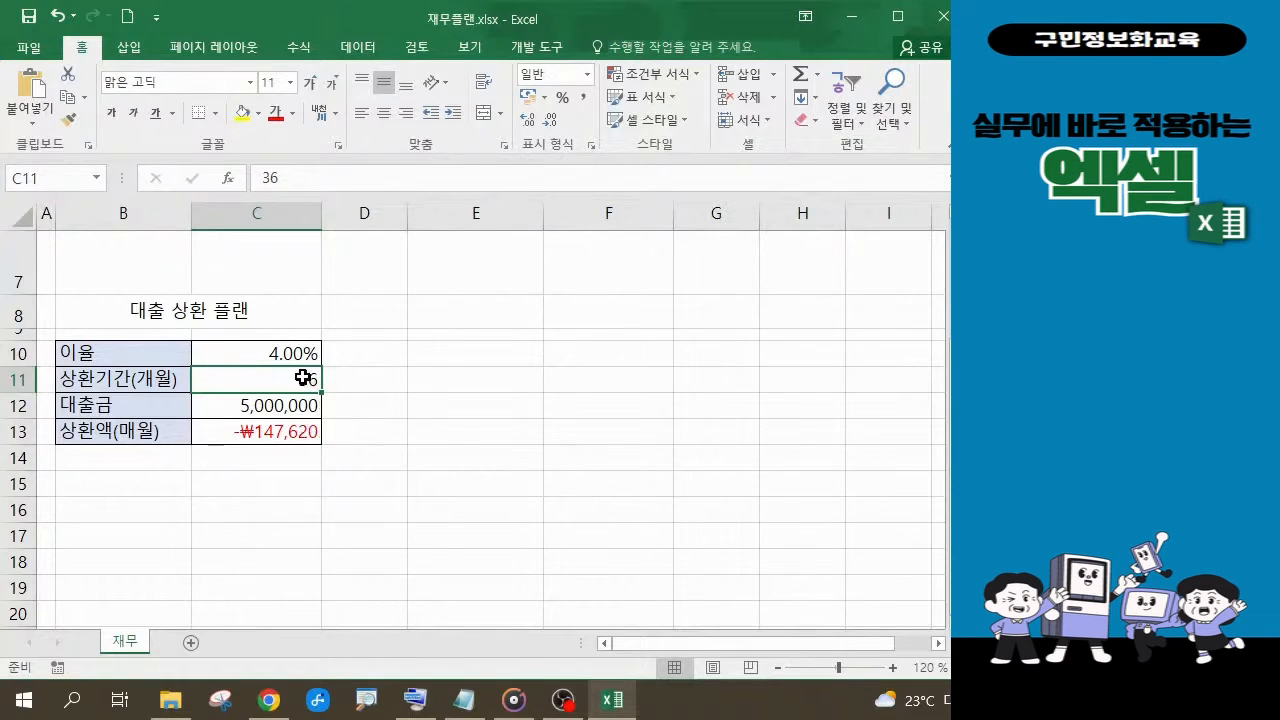
{"action": "type", "text": "24"}
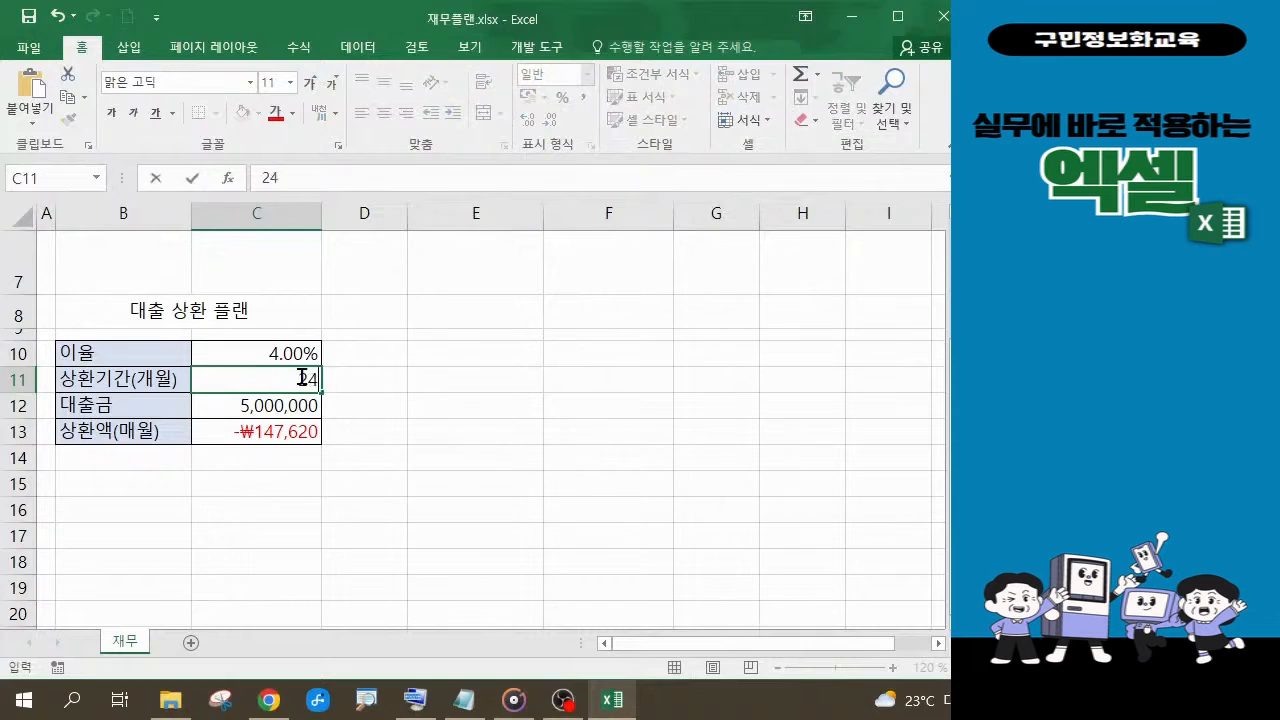
{"action": "key", "text": "Return"}
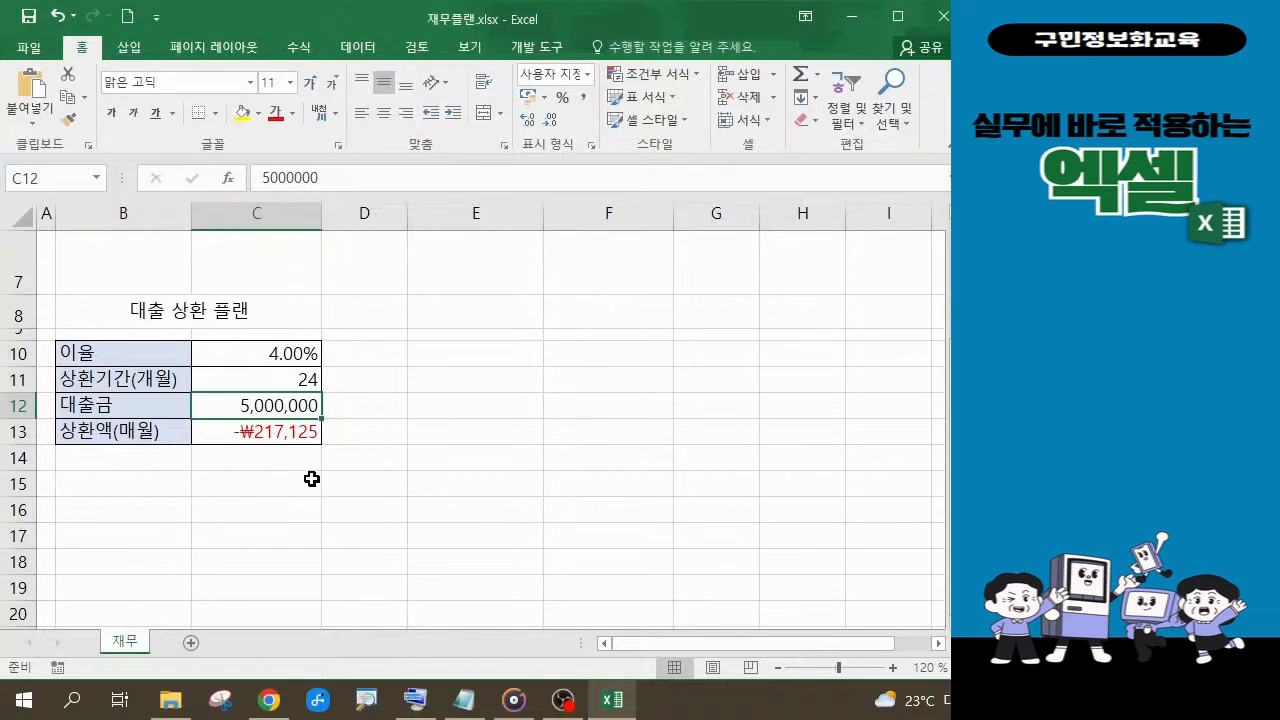
Try loan interest rates of 2% and 5% in cell C10.
{"action": "left_click", "coordinate": [285, 352]}
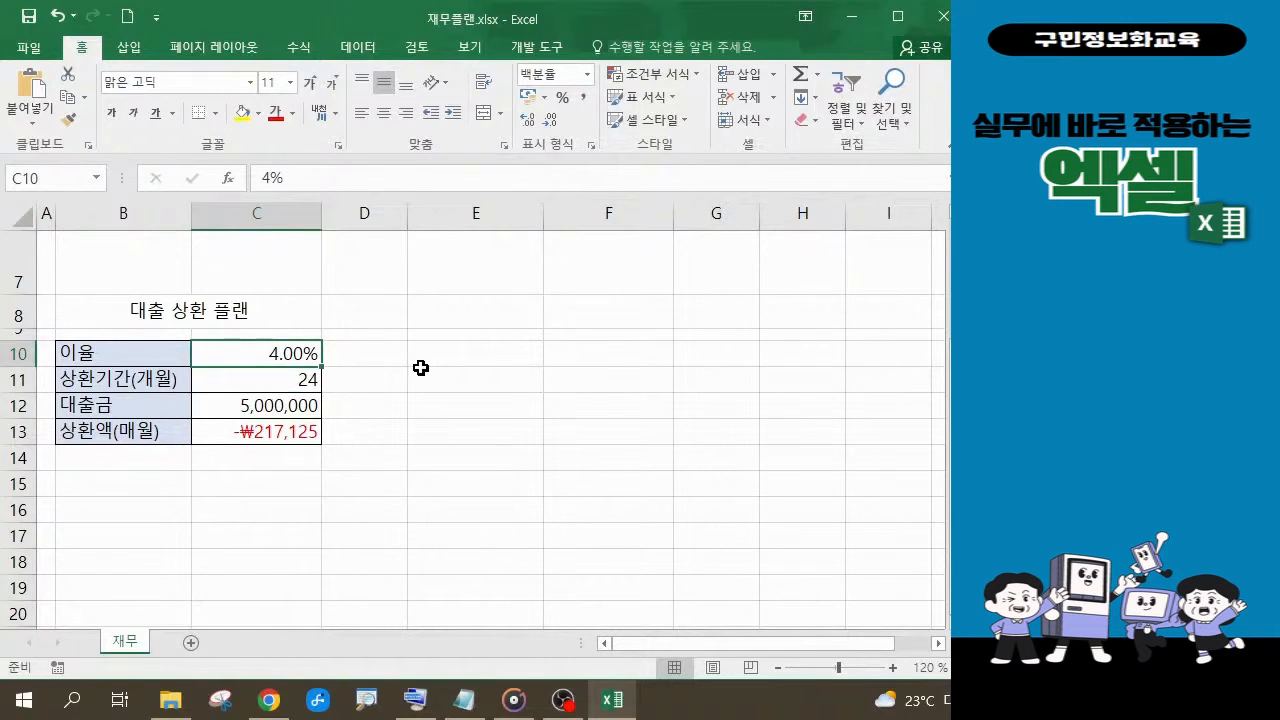
{"action": "type", "text": "2"}
{"action": "key", "text": "Return"}
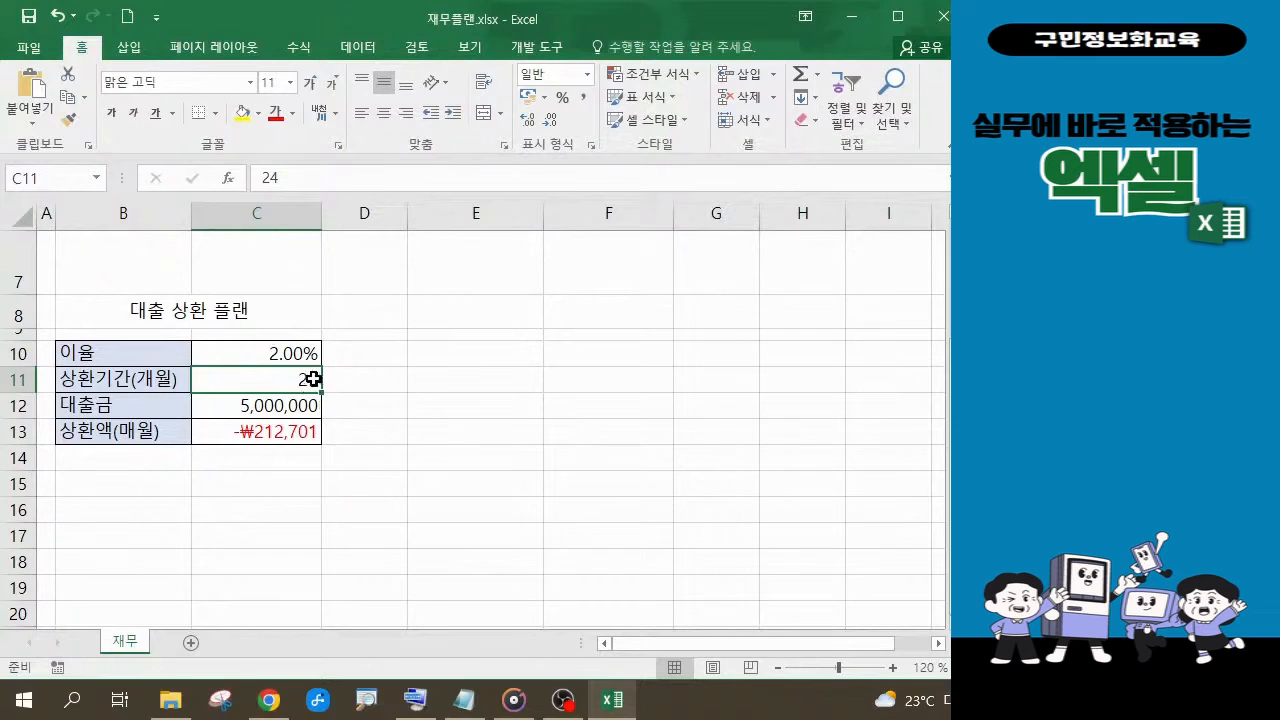
{"action": "left_click", "coordinate": [280, 352]}
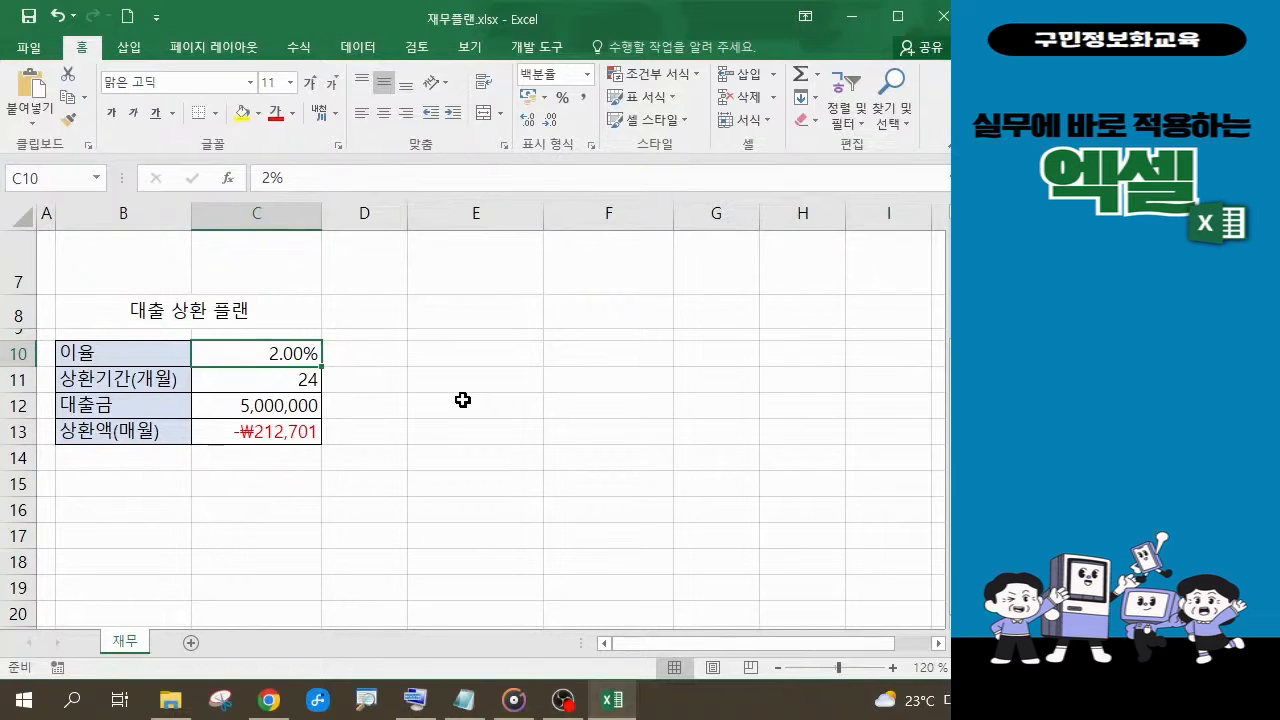
{"action": "type", "text": "5"}
{"action": "key", "text": "Return"}
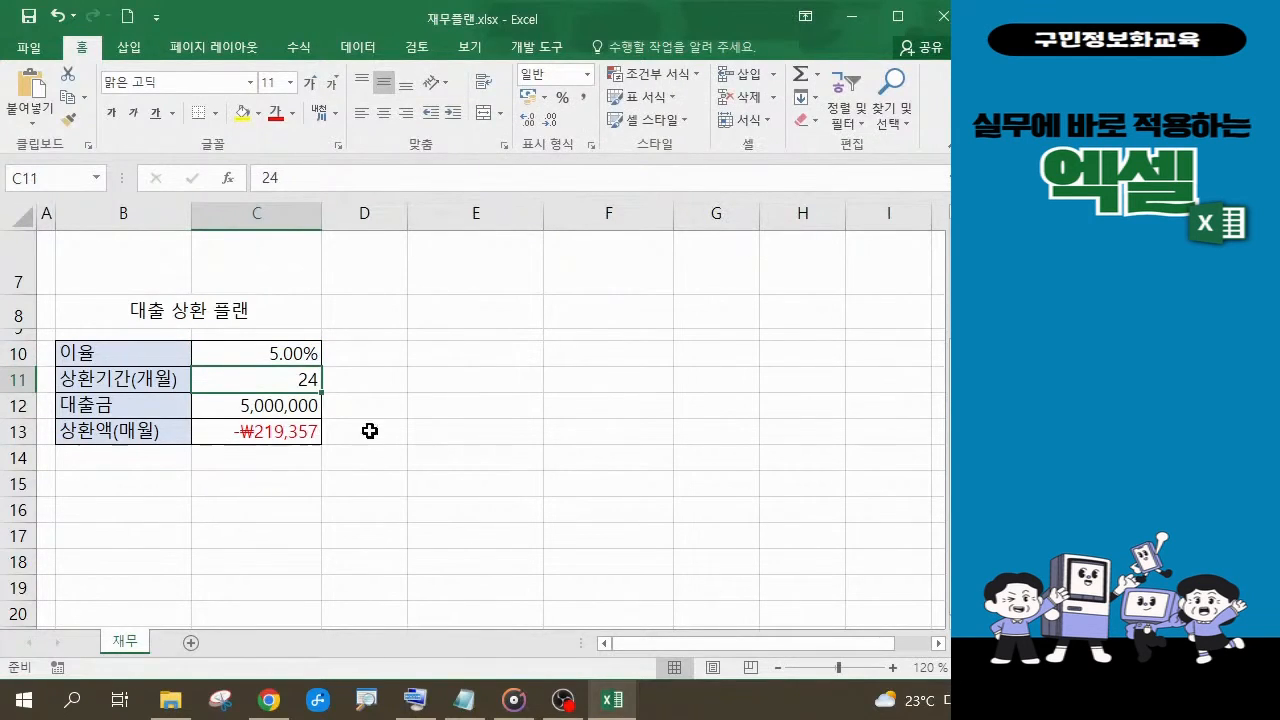
Set the loan amount in C12 to 50,000,000 and the repayment period in C11 to 36 months.
{"action": "double_click", "coordinate": [257, 405]}
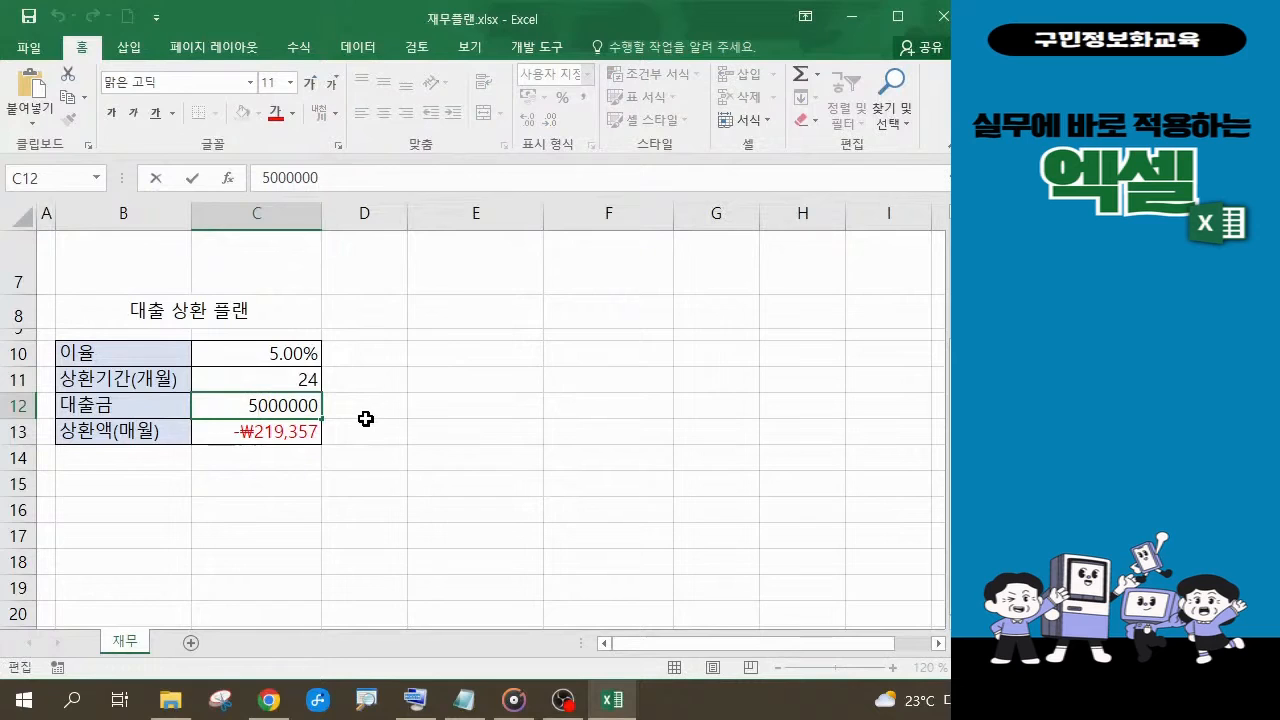
{"action": "type", "text": "0"}
{"action": "key", "text": "Return"}
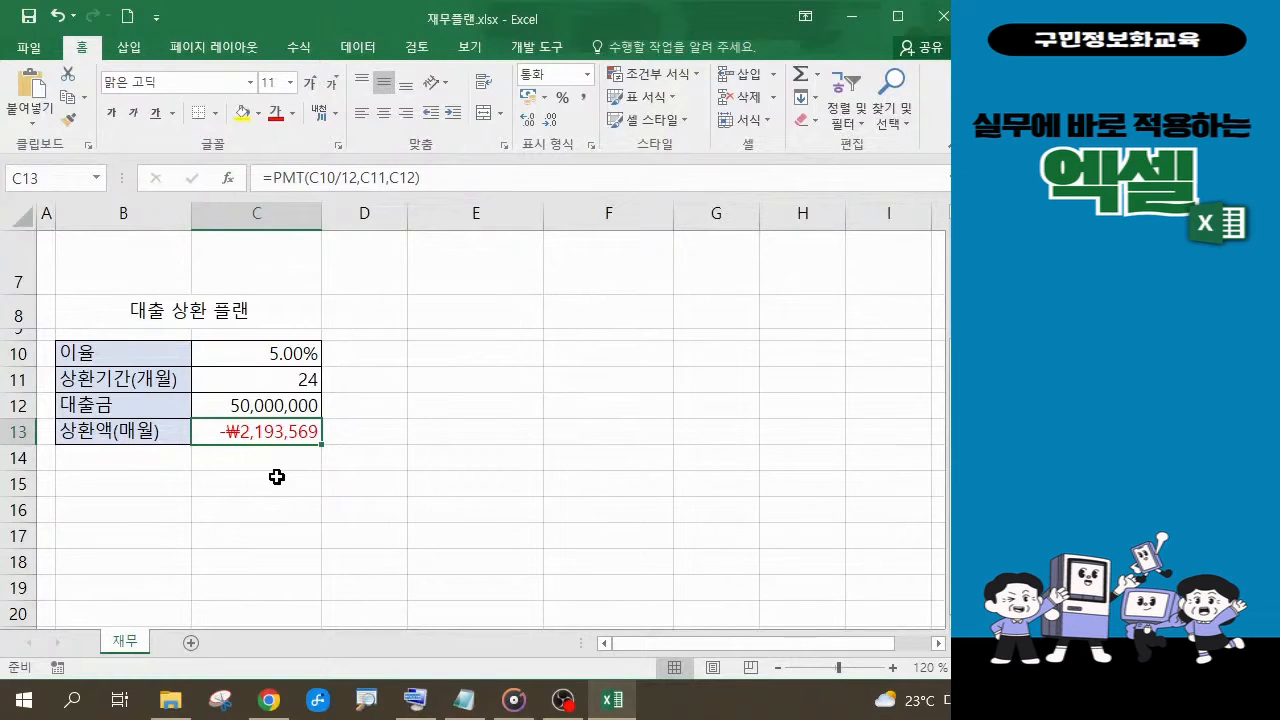
{"action": "left_click", "coordinate": [306, 383]}
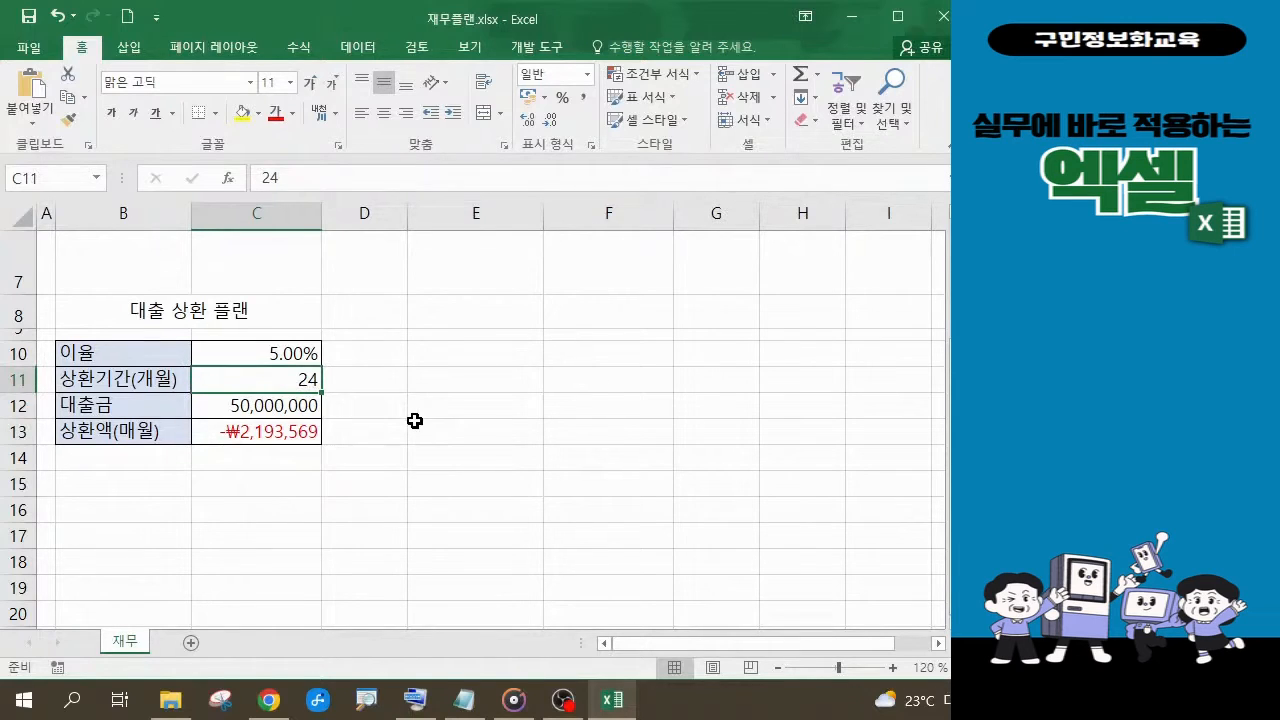
{"action": "type", "text": "36"}
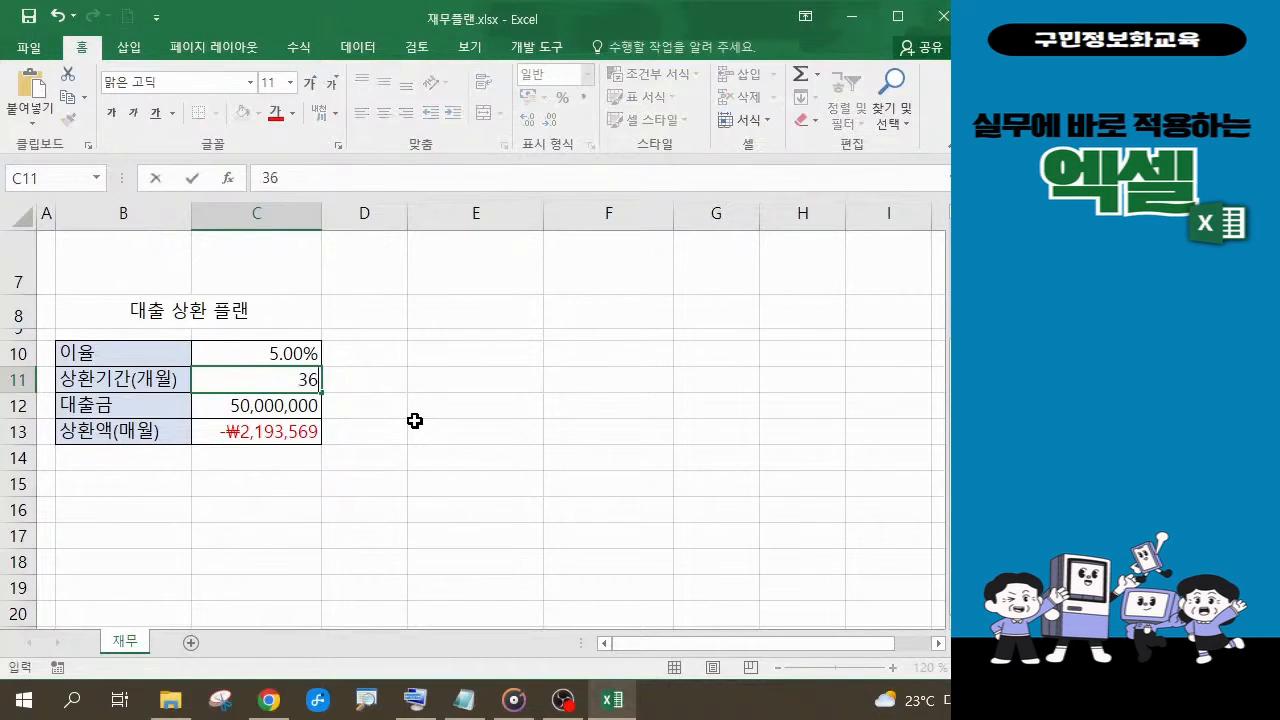
{"action": "key", "text": "Return"}
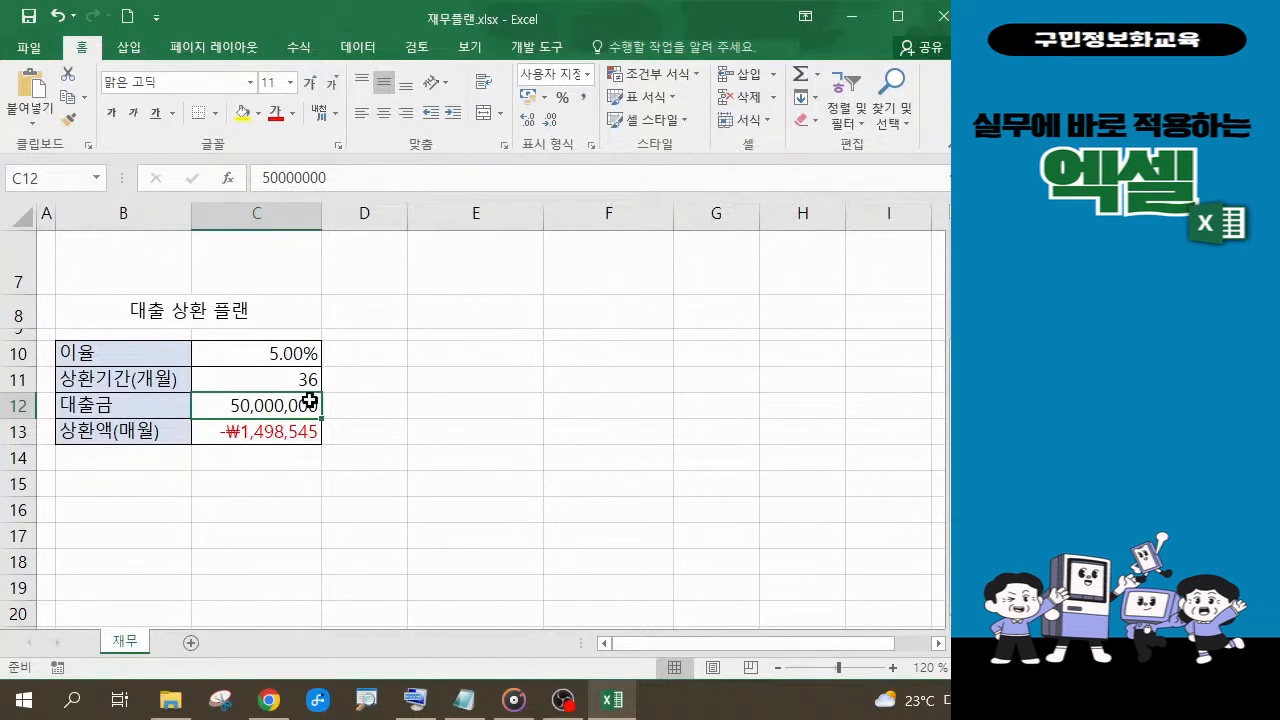
Set the loan interest rate in C10 to 3.6% and the repayment period in C11 to 24 months.
{"action": "left_click", "coordinate": [294, 353]}
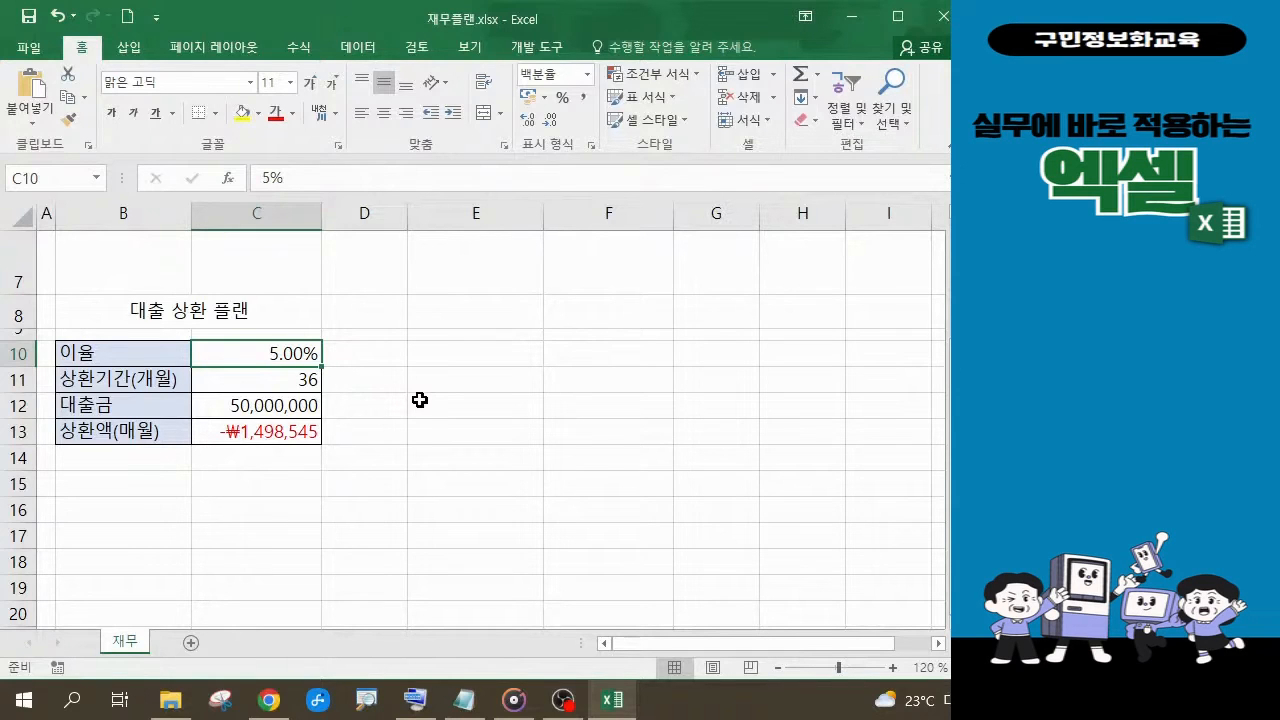
{"action": "type", "text": "3.6"}
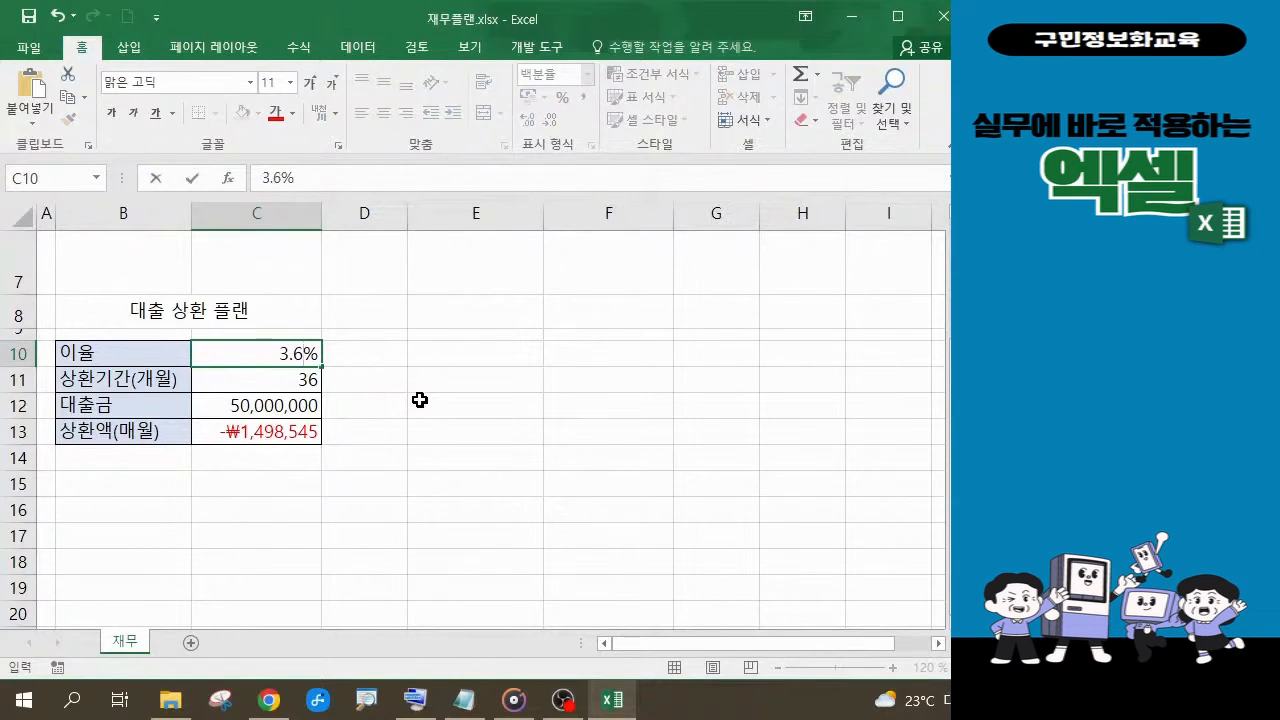
{"action": "key", "text": "Return"}
{"action": "type", "text": "24"}
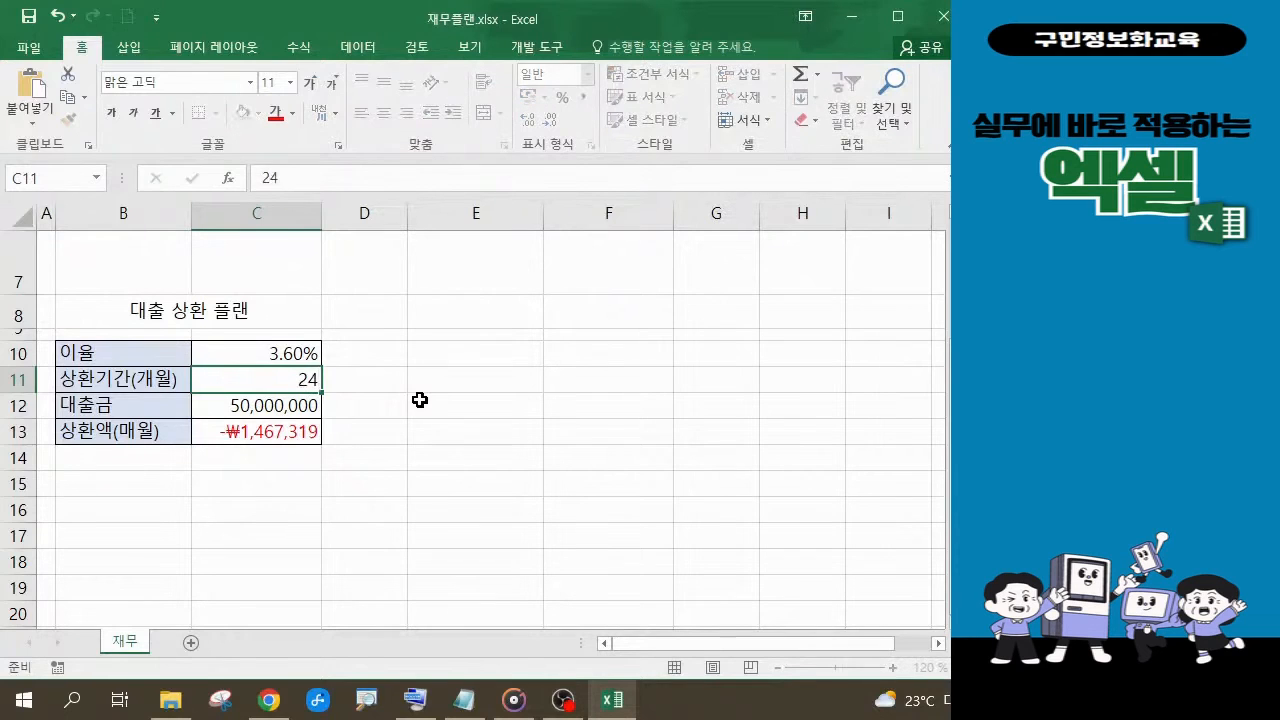
{"action": "key", "text": "Return"}
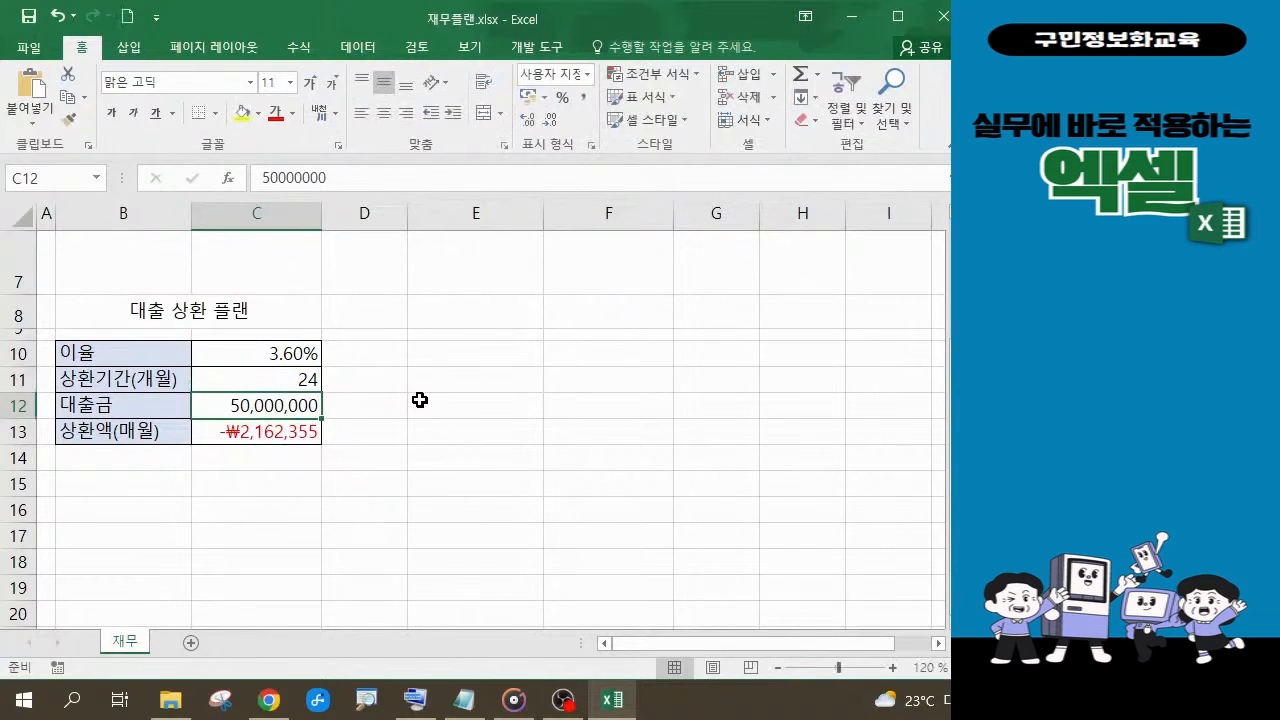
Set the loan amount in C12 back to 5,000,000 and the repayment period in C11 back to 36 months.
{"action": "double_click", "coordinate": [315, 404]}
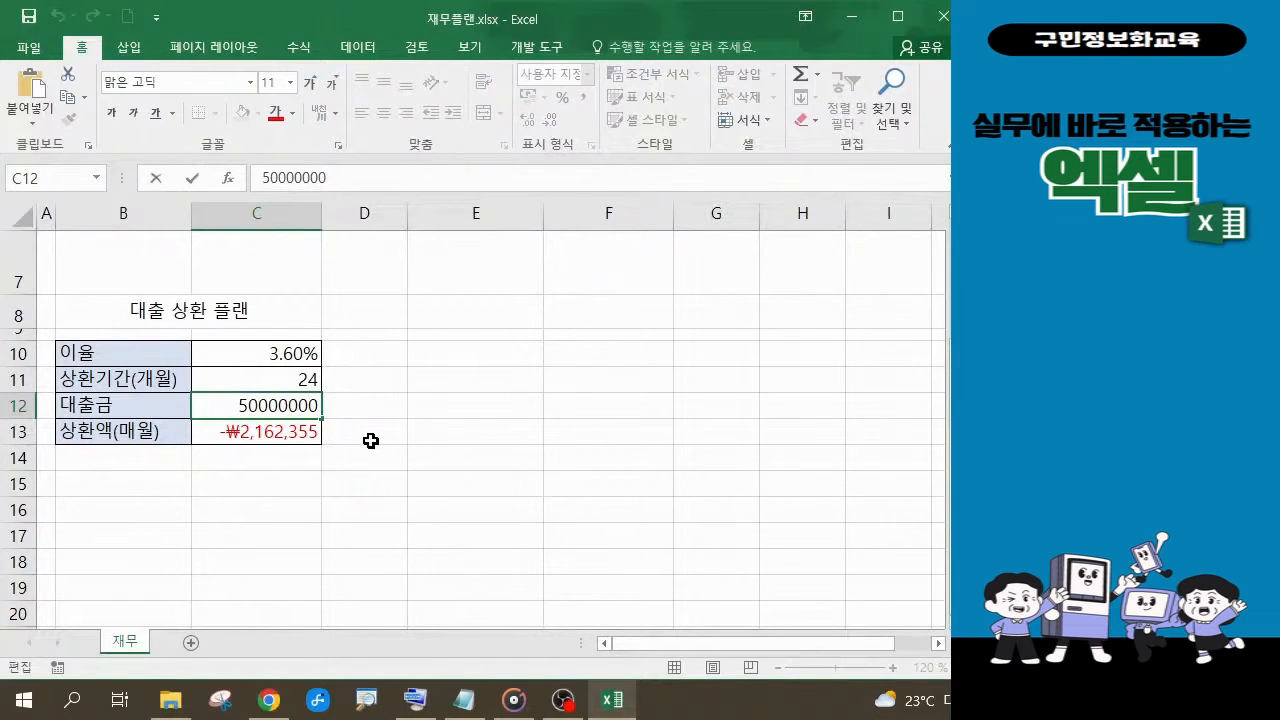
{"action": "key", "text": "BackSpace"}
{"action": "key", "text": "Return"}
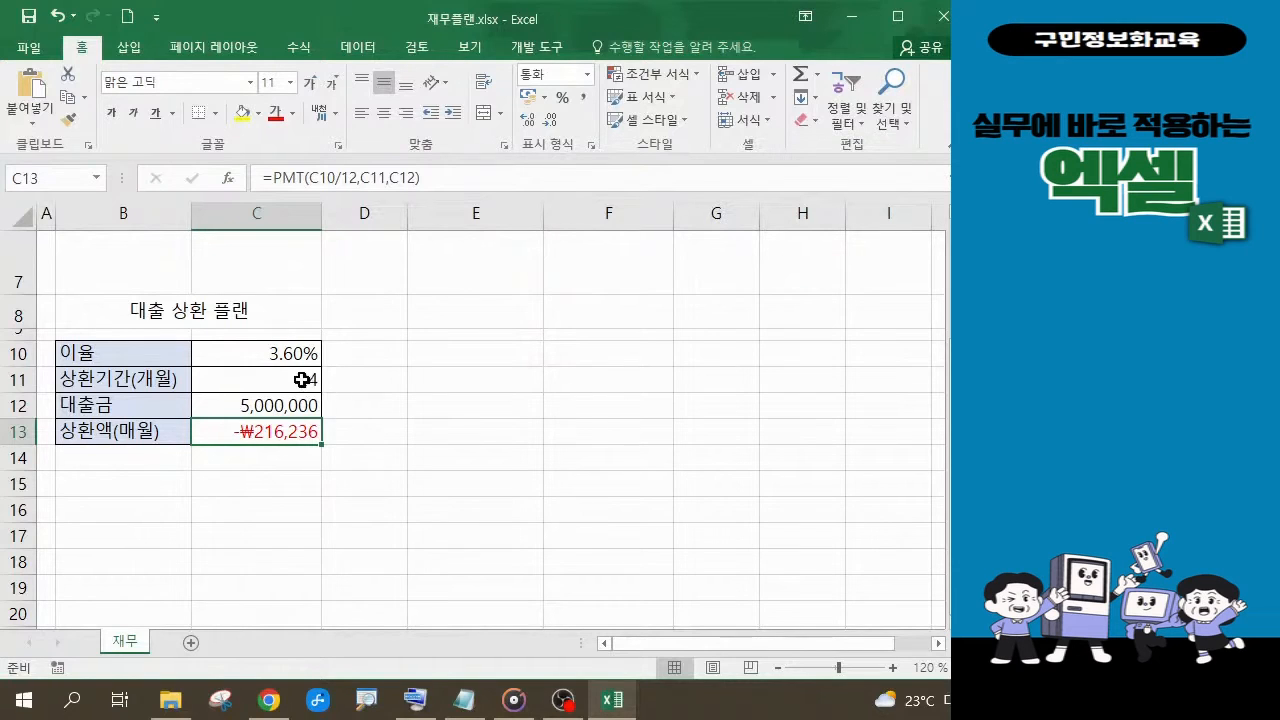
{"action": "left_click", "coordinate": [306, 380]}
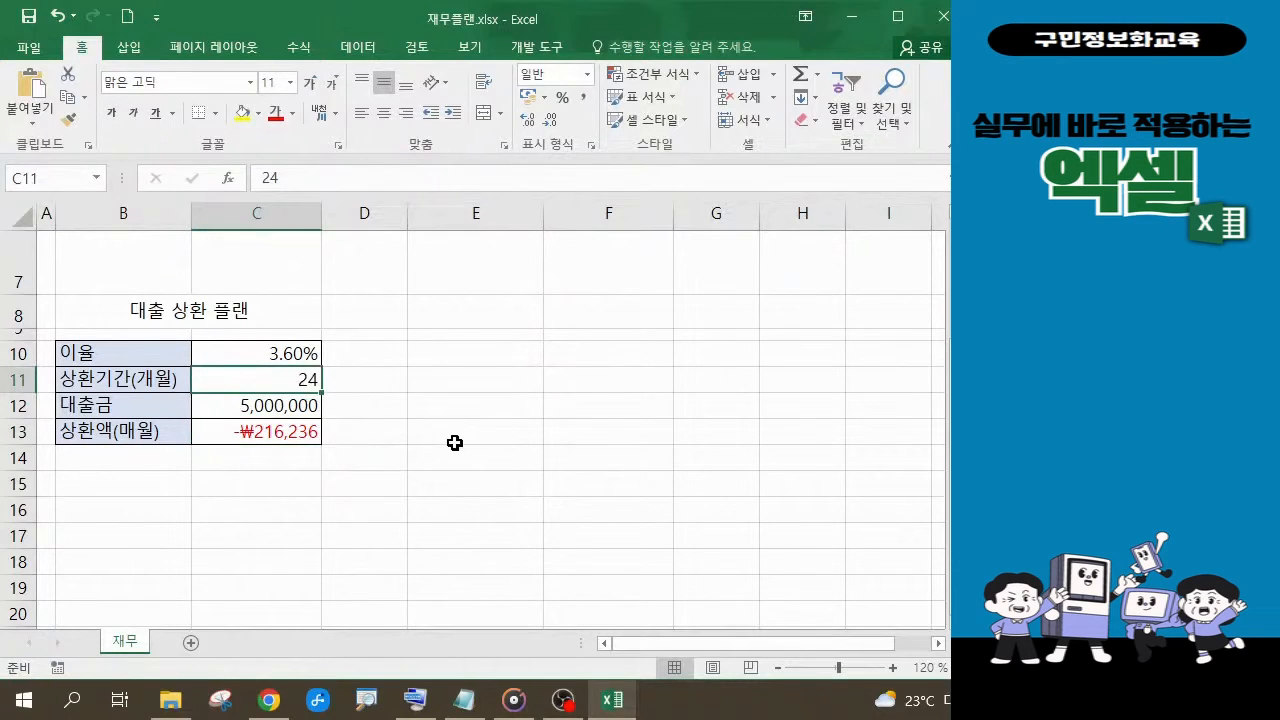
{"action": "type", "text": "36"}
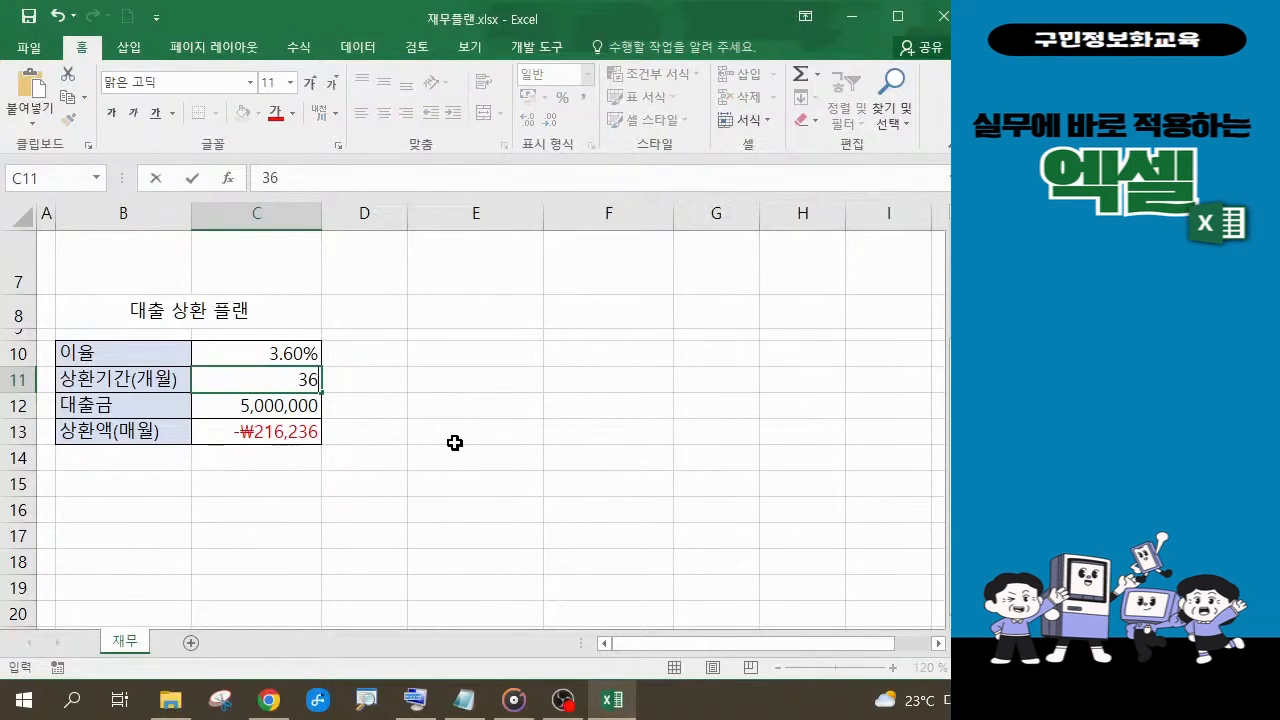
{"action": "key", "text": "Return"}
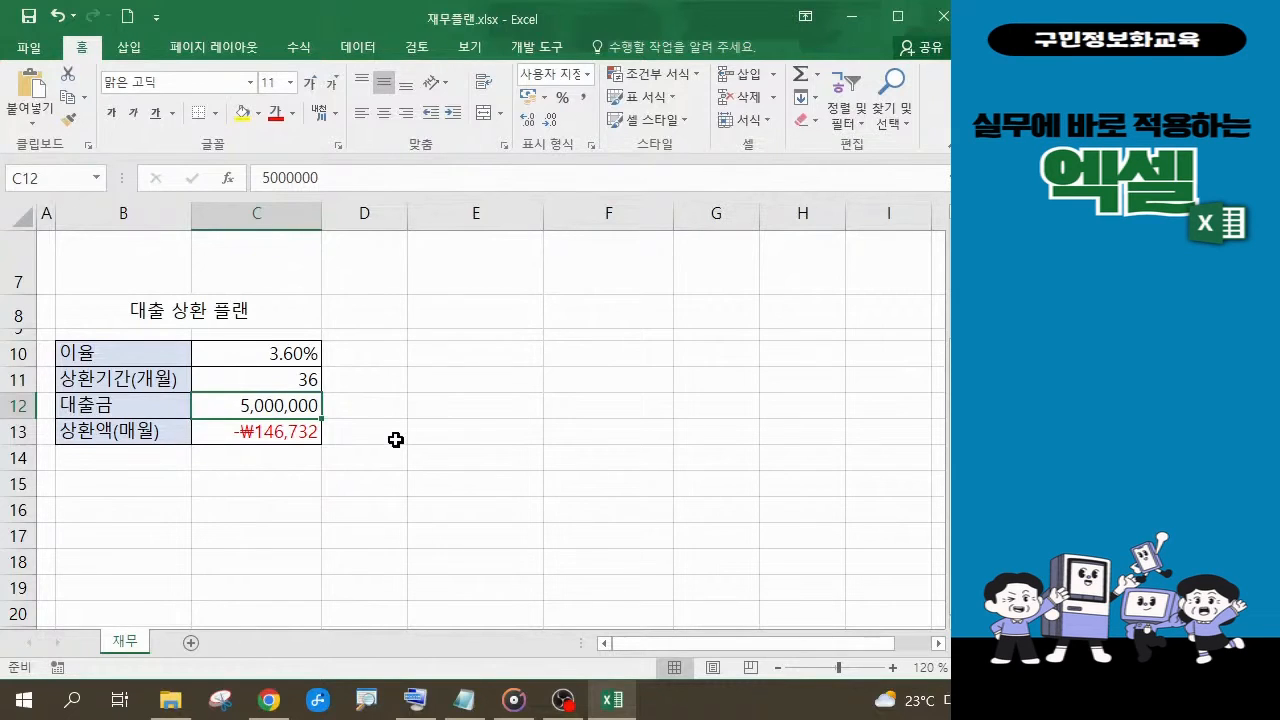
{"action": "key", "text": "alt+Tab"}
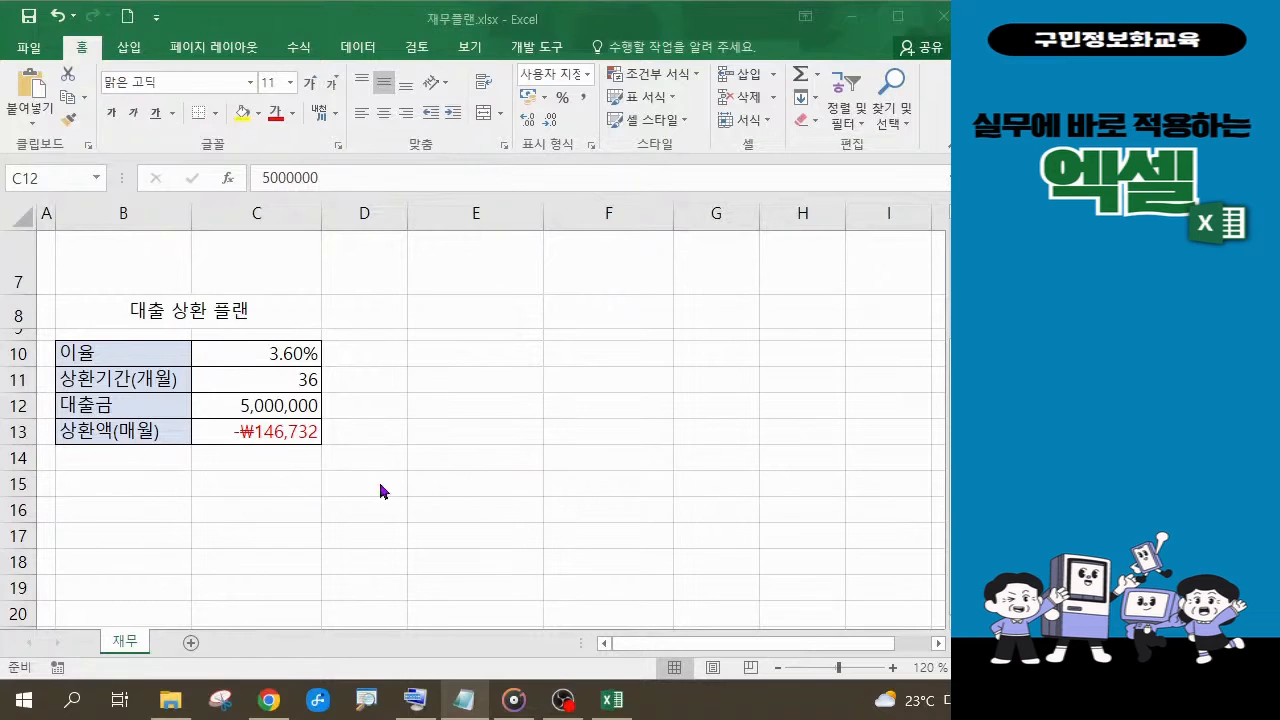
{"action": "scroll", "coordinate": [405, 495], "scroll_direction": "up", "scroll_amount": 2}
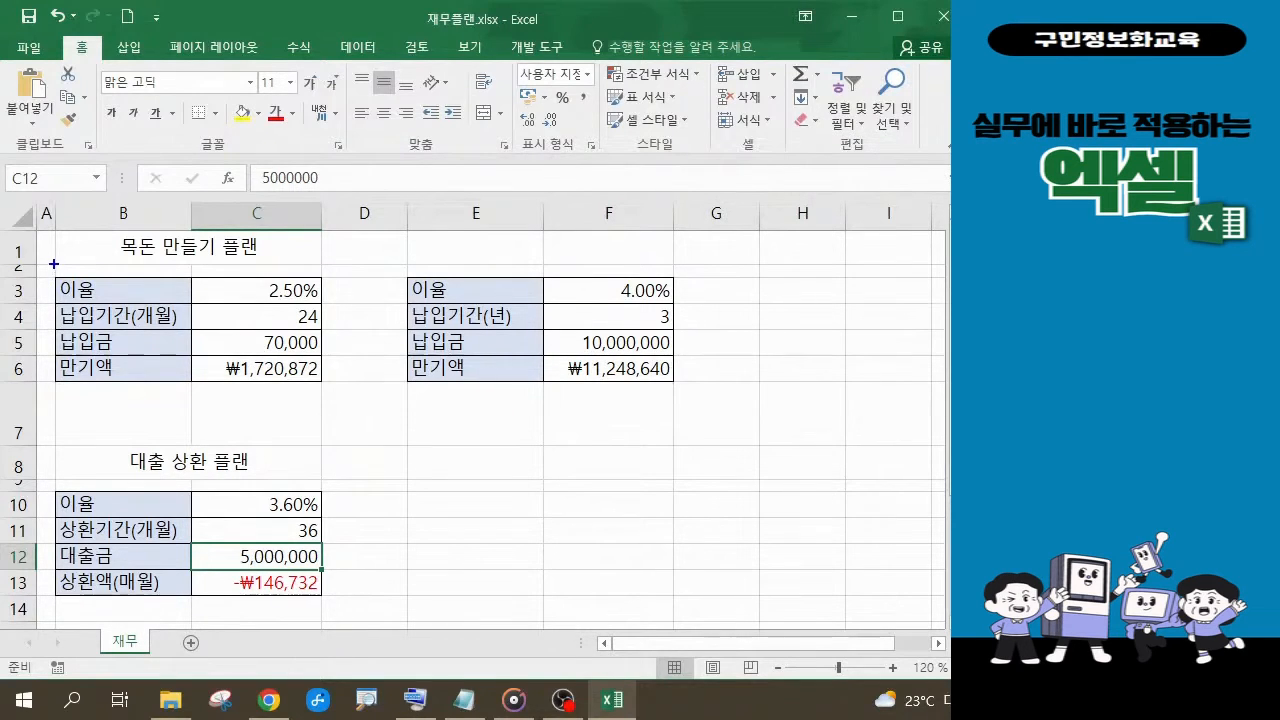
{"action": "mouse_move", "coordinate": [54, 265]}
{"action": "left_mouse_down"}
{"action": "mouse_move", "coordinate": [291, 362]}
{"action": "mouse_move", "coordinate": [349, 406]}
{"action": "left_mouse_up"}
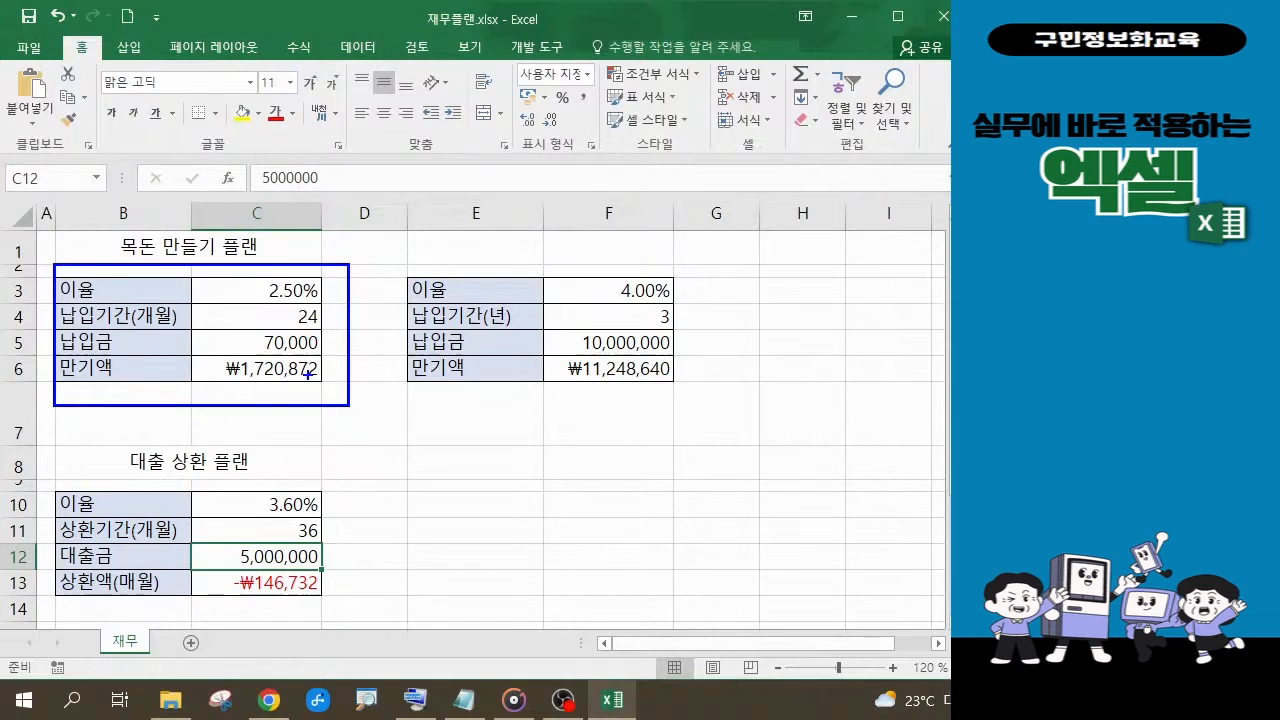
{"action": "mouse_move", "coordinate": [308, 373]}
{"action": "left_mouse_down"}
{"action": "mouse_move", "coordinate": [378, 437]}
{"action": "mouse_move", "coordinate": [418, 440]}
{"action": "mouse_move", "coordinate": [434, 474]}
{"action": "mouse_move", "coordinate": [486, 462]}
{"action": "left_mouse_up"}
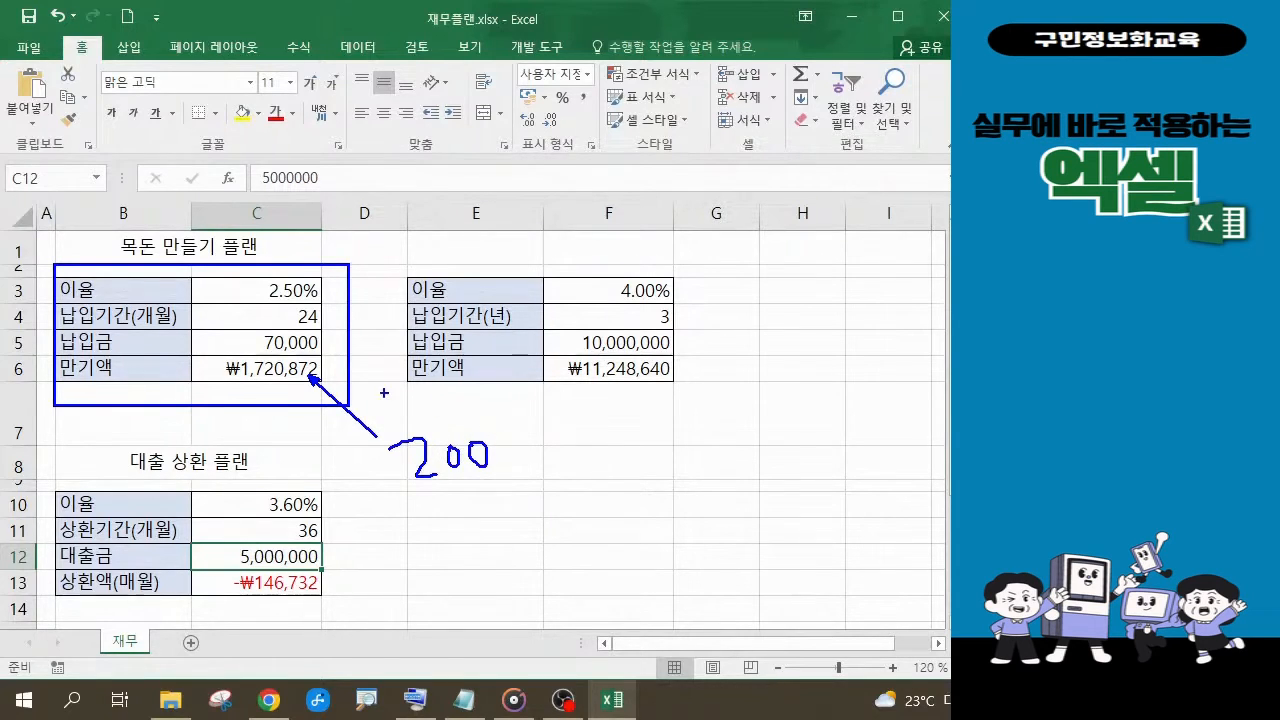
{"action": "mouse_move", "coordinate": [225, 334]}
{"action": "left_mouse_down"}
{"action": "mouse_move", "coordinate": [231, 352]}
{"action": "mouse_move", "coordinate": [273, 330]}
{"action": "left_mouse_up"}
{"action": "key", "text": "Escape"}
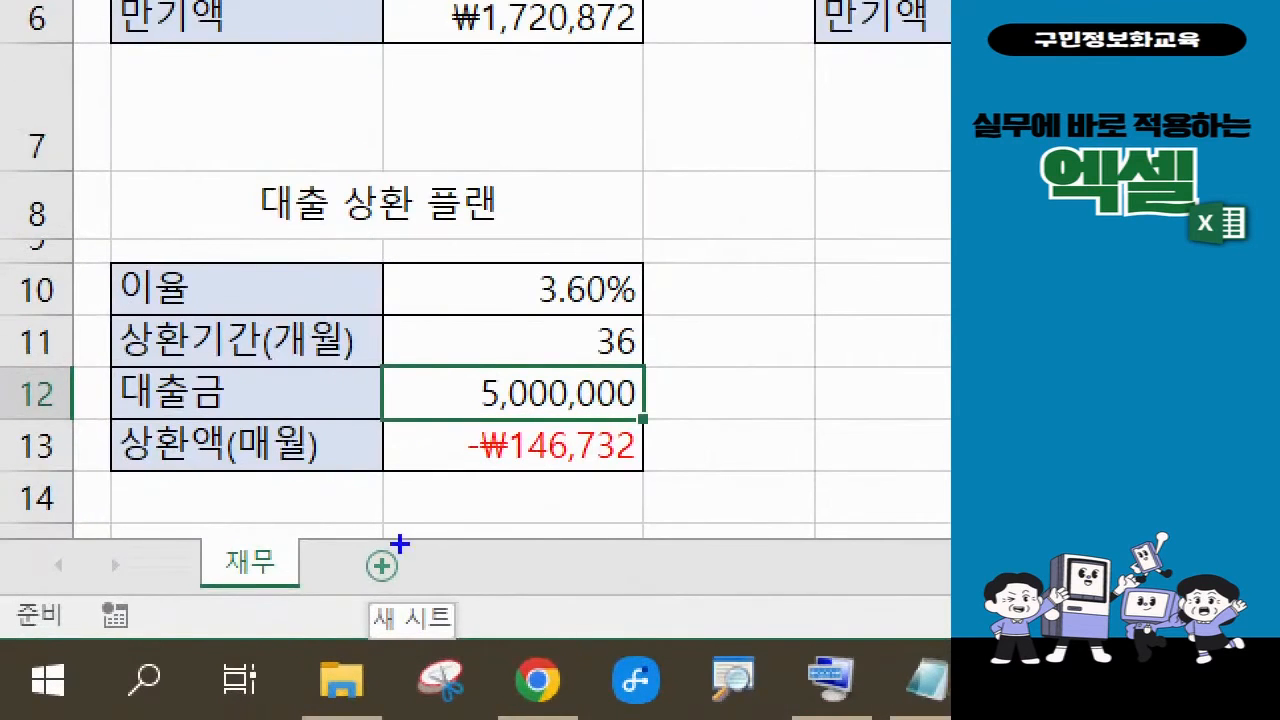
{"action": "mouse_move", "coordinate": [347, 521]}
{"action": "left_mouse_down"}
{"action": "mouse_move", "coordinate": [429, 563]}
{"action": "mouse_move", "coordinate": [446, 604]}
{"action": "left_mouse_up"}
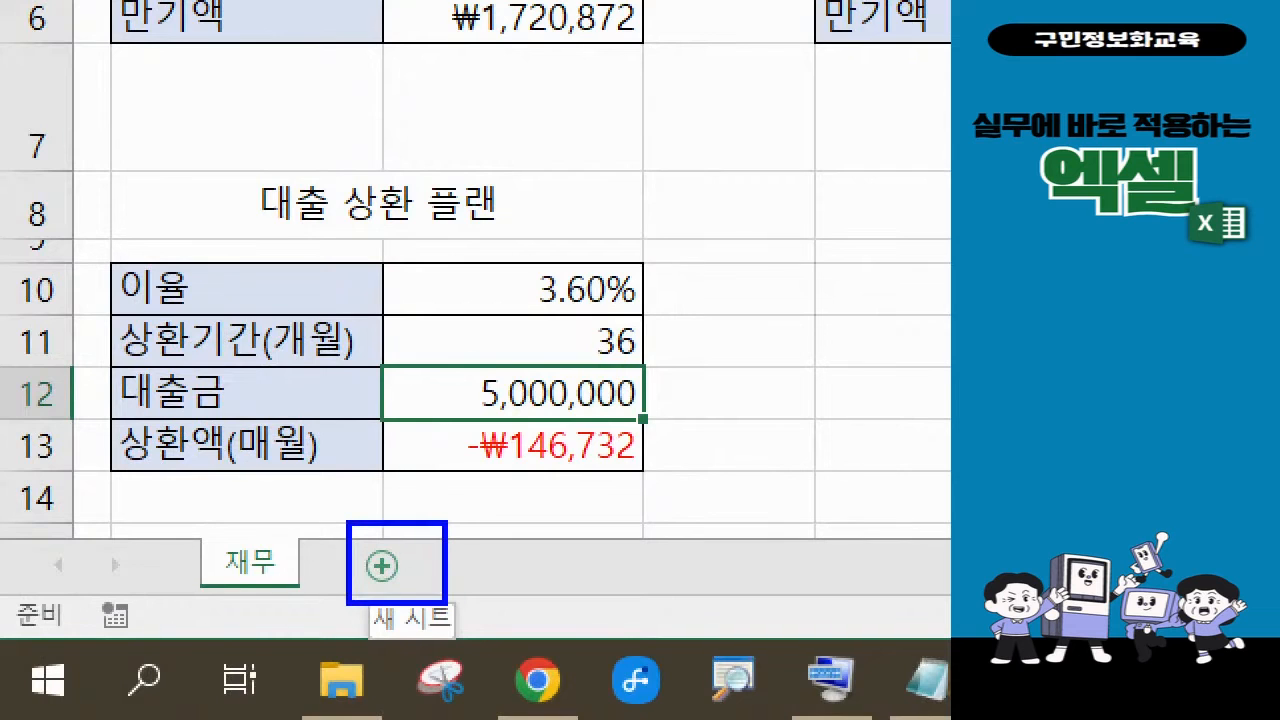
{"action": "left_click_drag", "start_coordinate": [420, 556], "coordinate": [592, 476]}
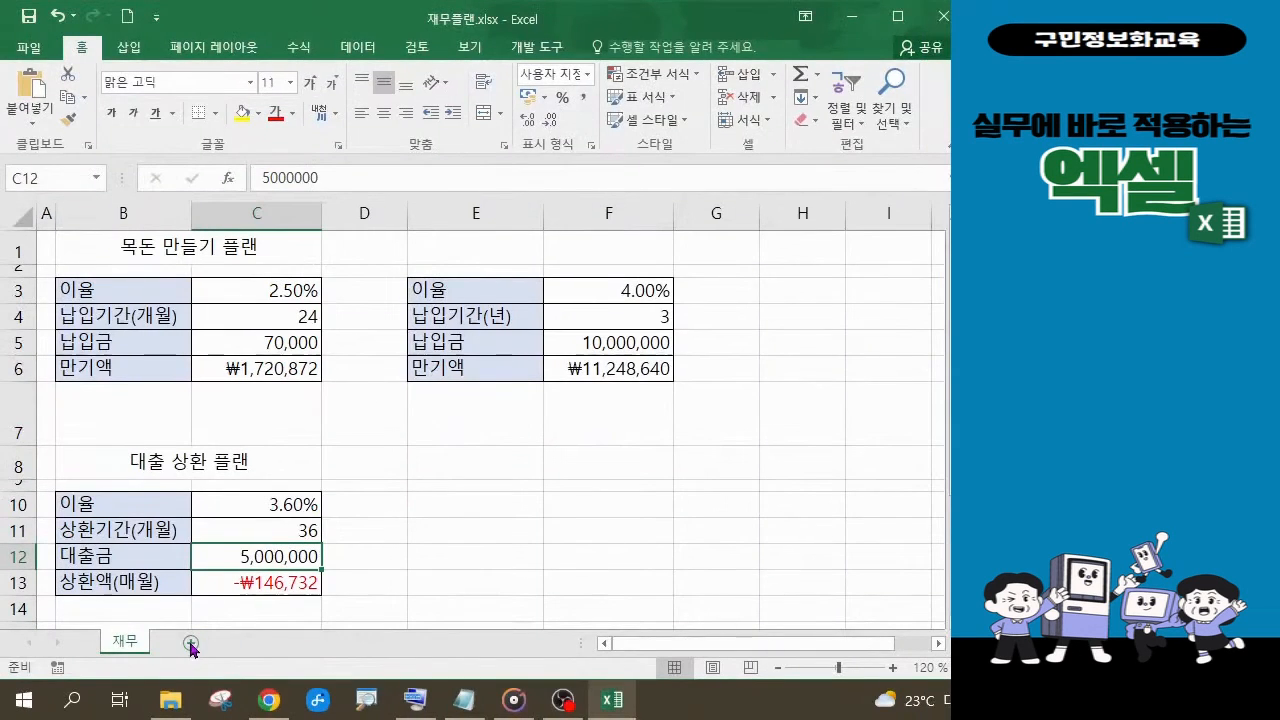
Add a new worksheet and name it 목표값.
{"action": "left_click", "coordinate": [381, 566]}
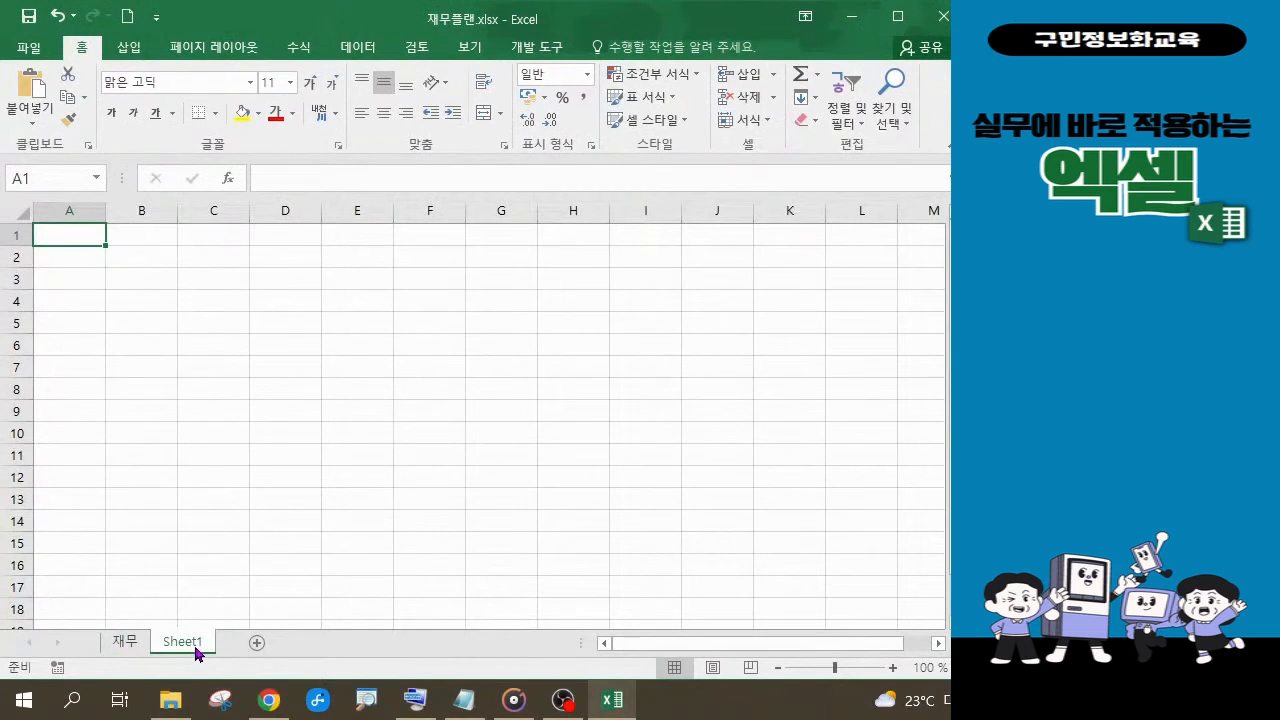
{"action": "double_click", "coordinate": [194, 645]}
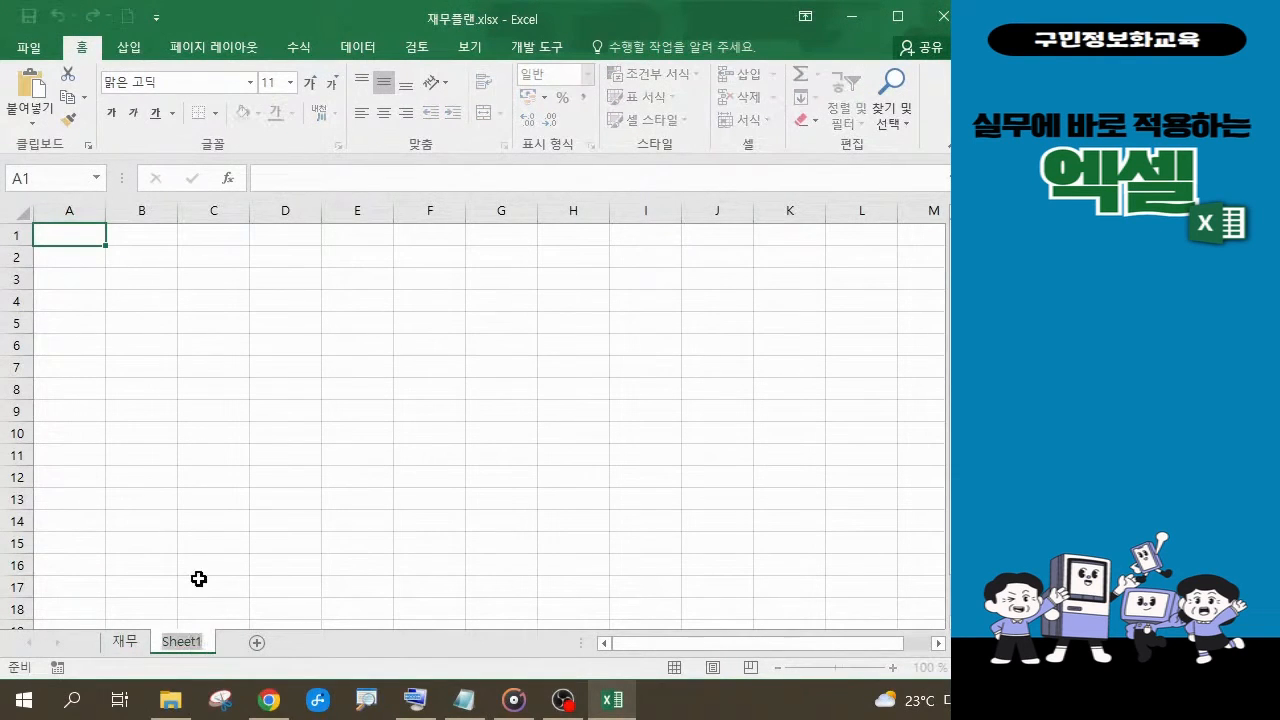
{"action": "type", "text": "목표가"}
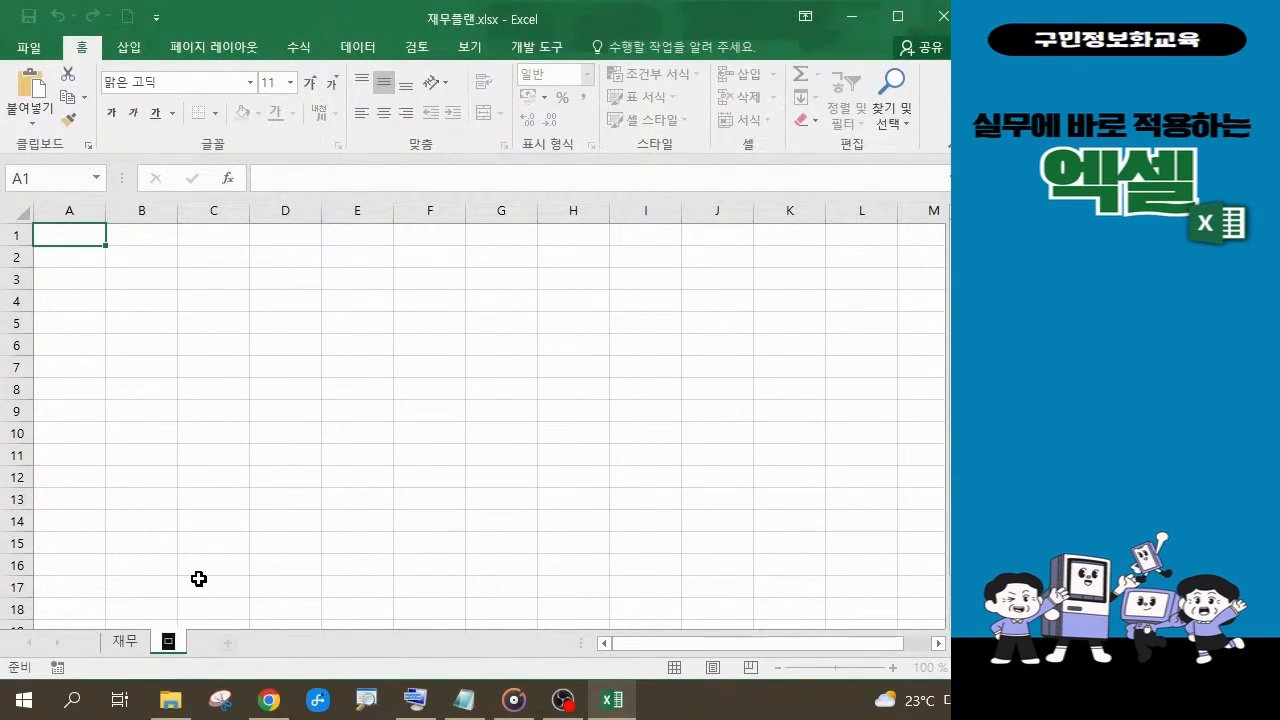
{"action": "type", "text": "ㅂㅅ"}
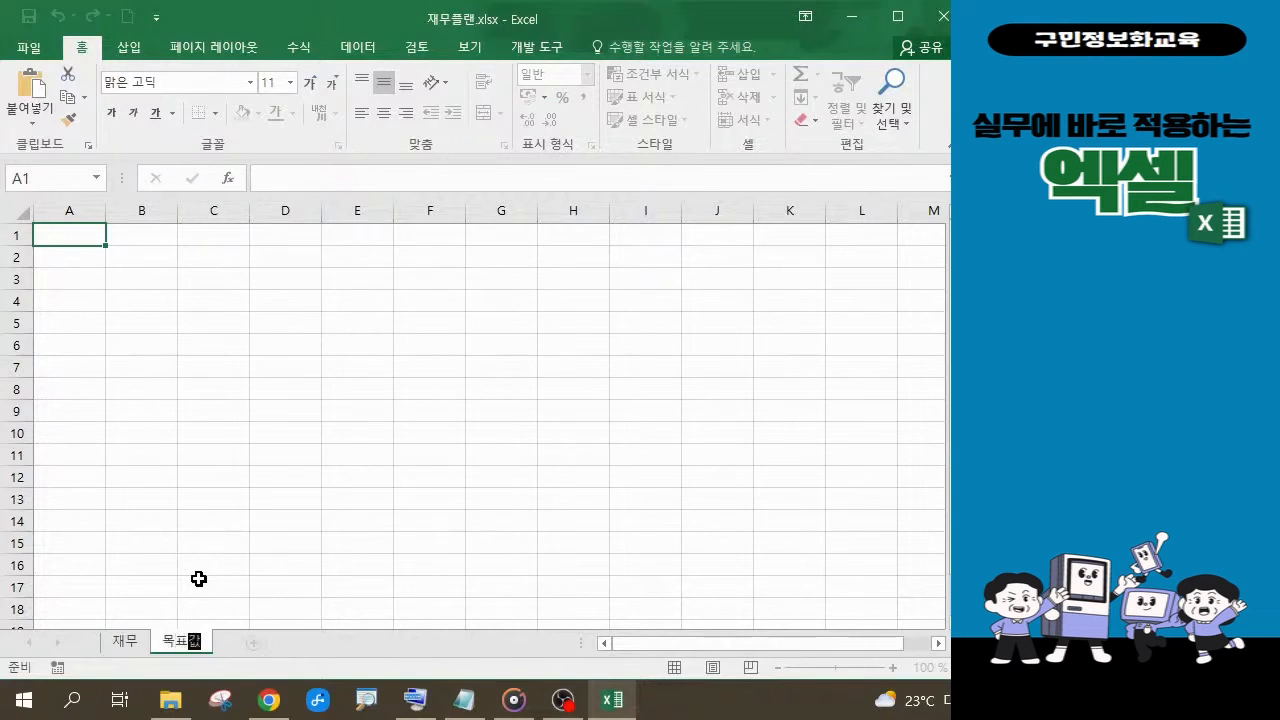
{"action": "key", "text": "Return"}
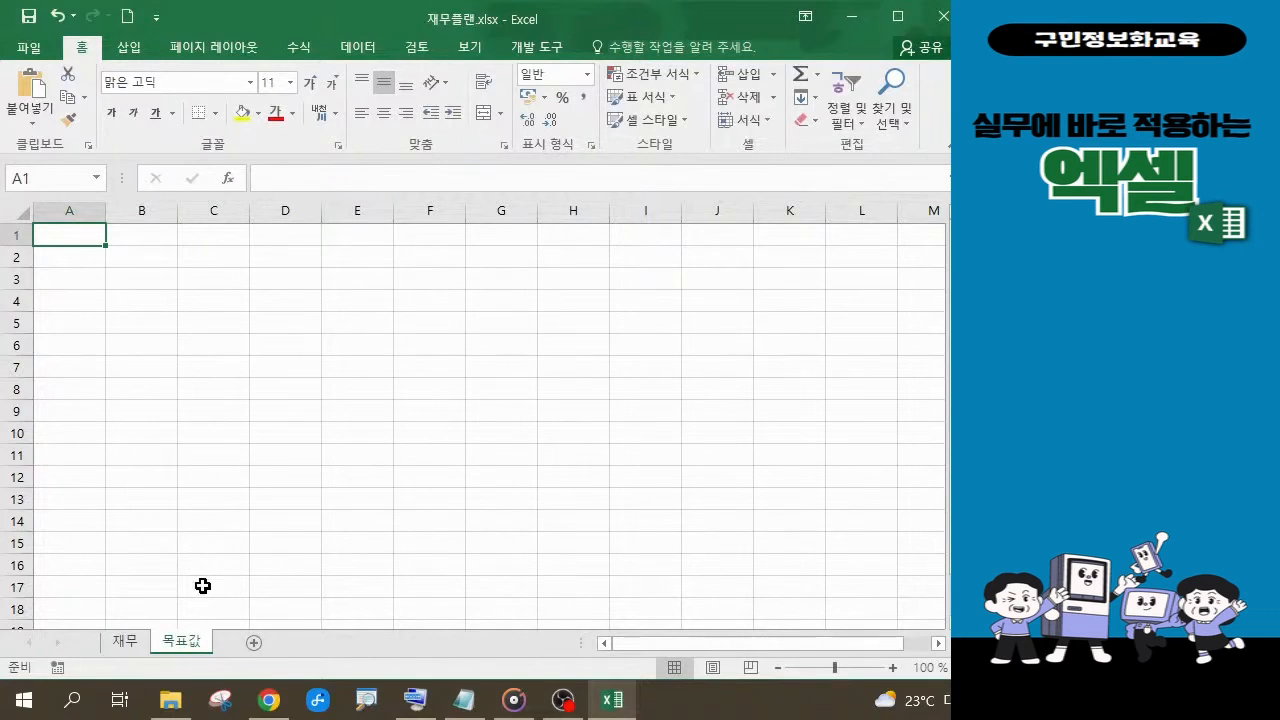
Copy the 목돈 만들기 플랜 table B3:C6 from the 재무 sheet to B2 on the 목표값 sheet, keeping the source column widths.
{"action": "left_click", "coordinate": [128, 650]}
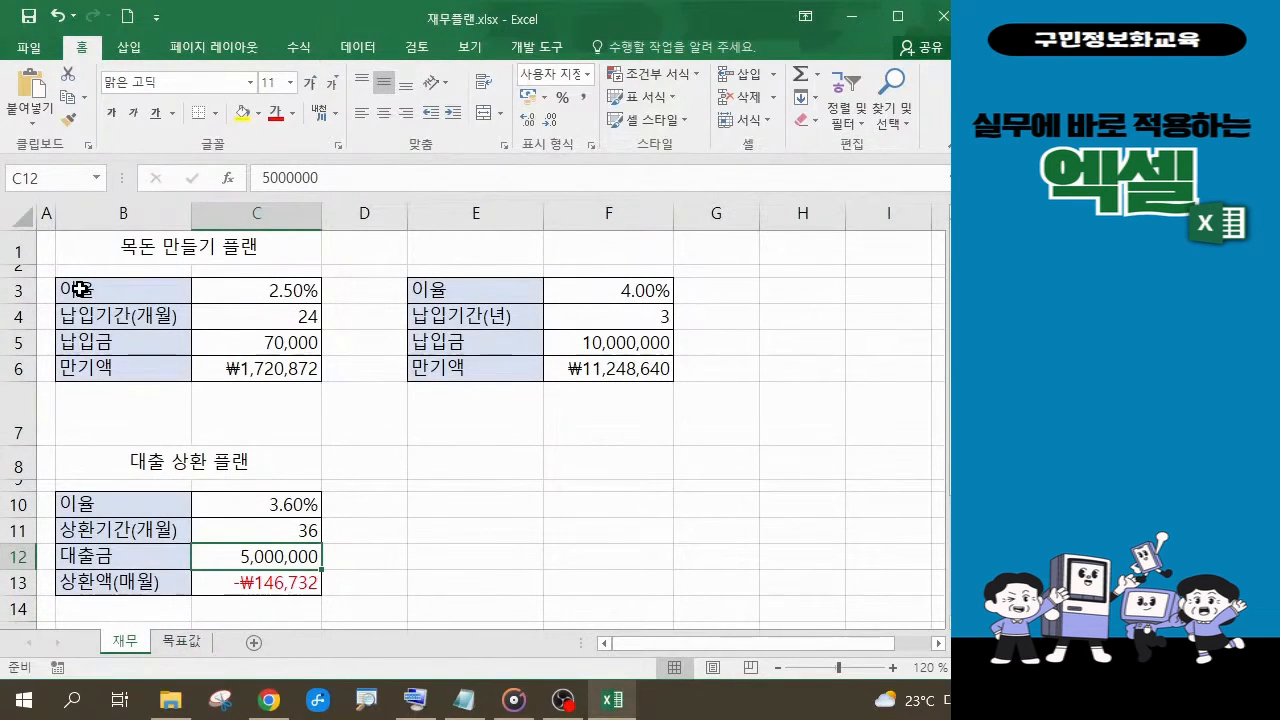
{"action": "left_click_drag", "start_coordinate": [80, 289], "coordinate": [267, 366]}
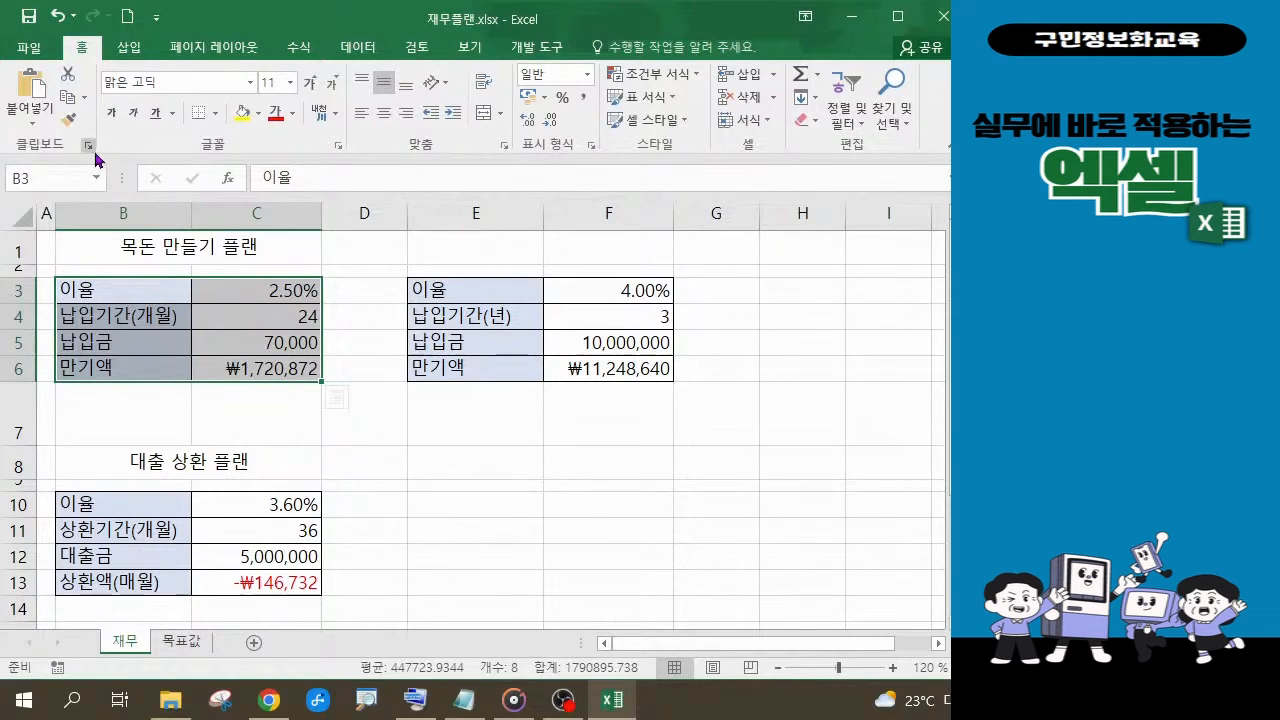
{"action": "key", "text": "ctrl+q"}
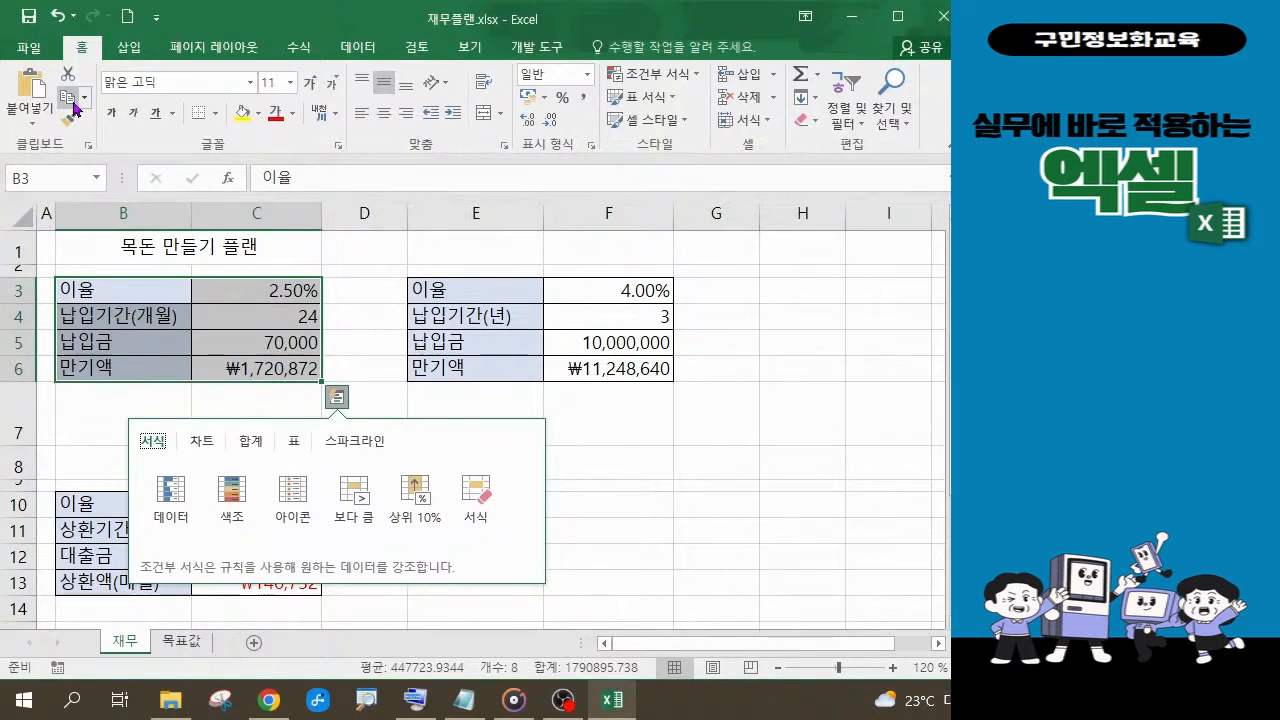
{"action": "left_click", "coordinate": [70, 98]}
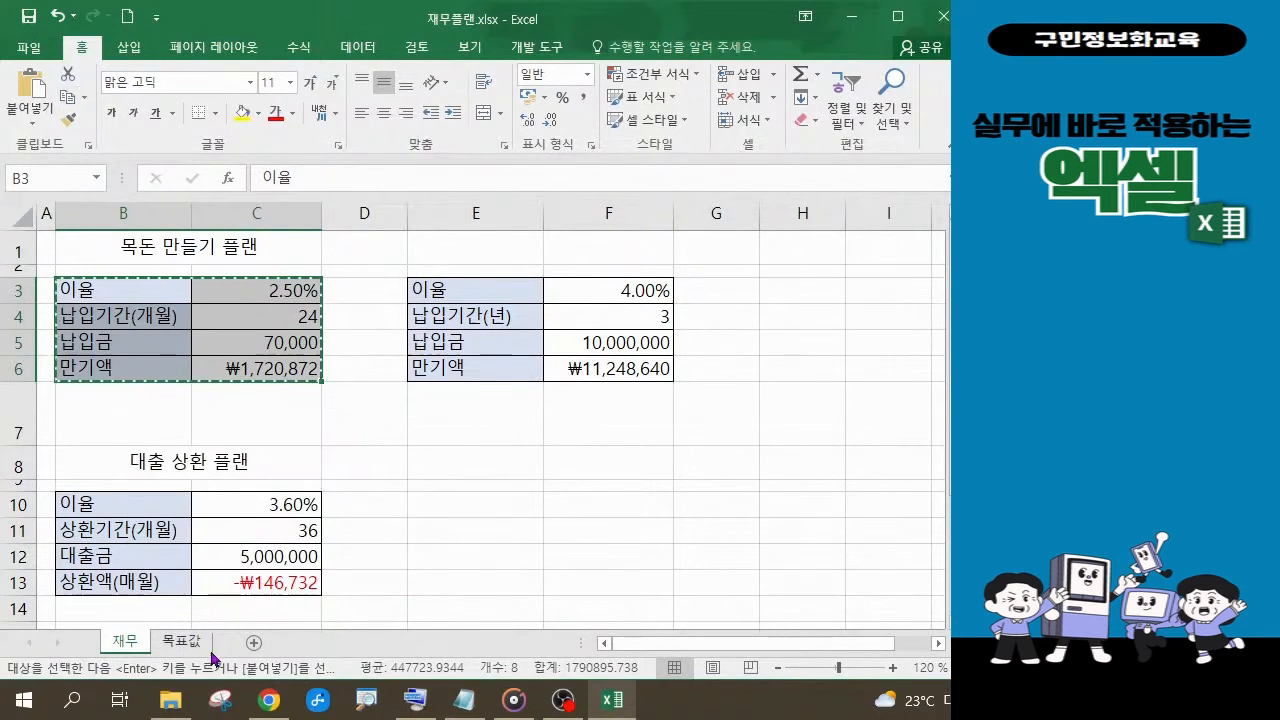
{"action": "left_click", "coordinate": [181, 641]}
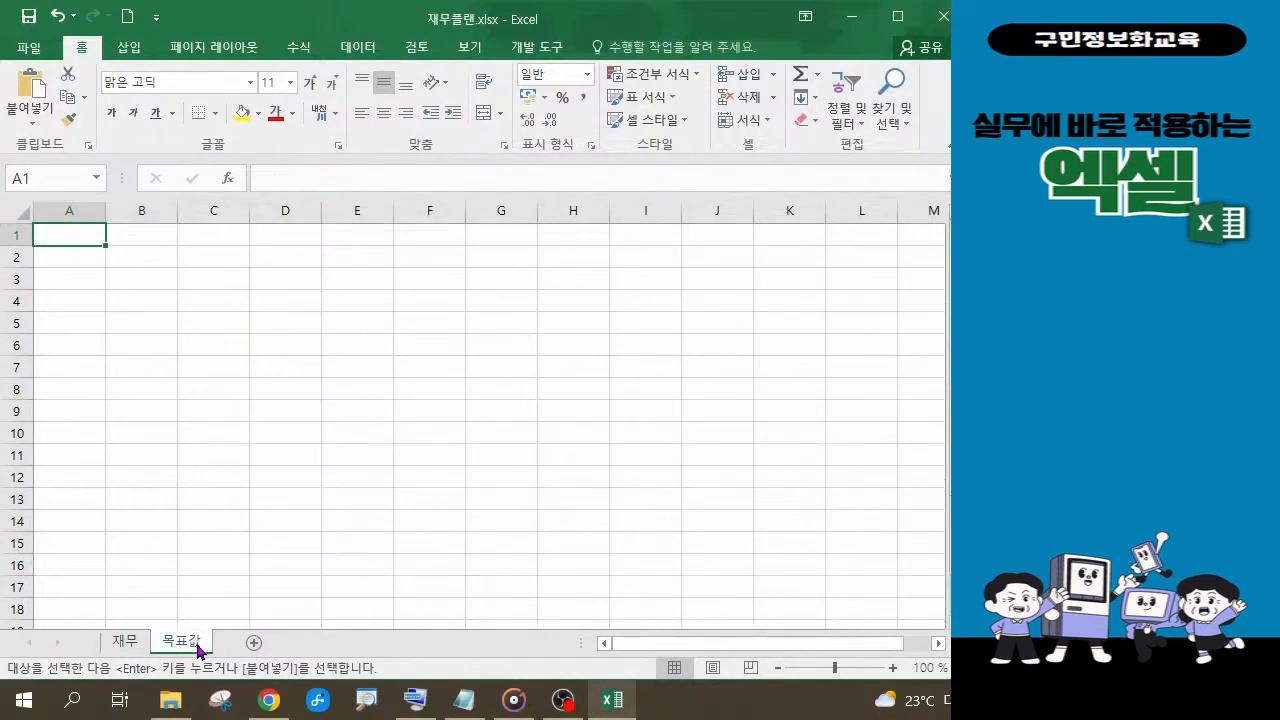
{"action": "left_click", "coordinate": [149, 261]}
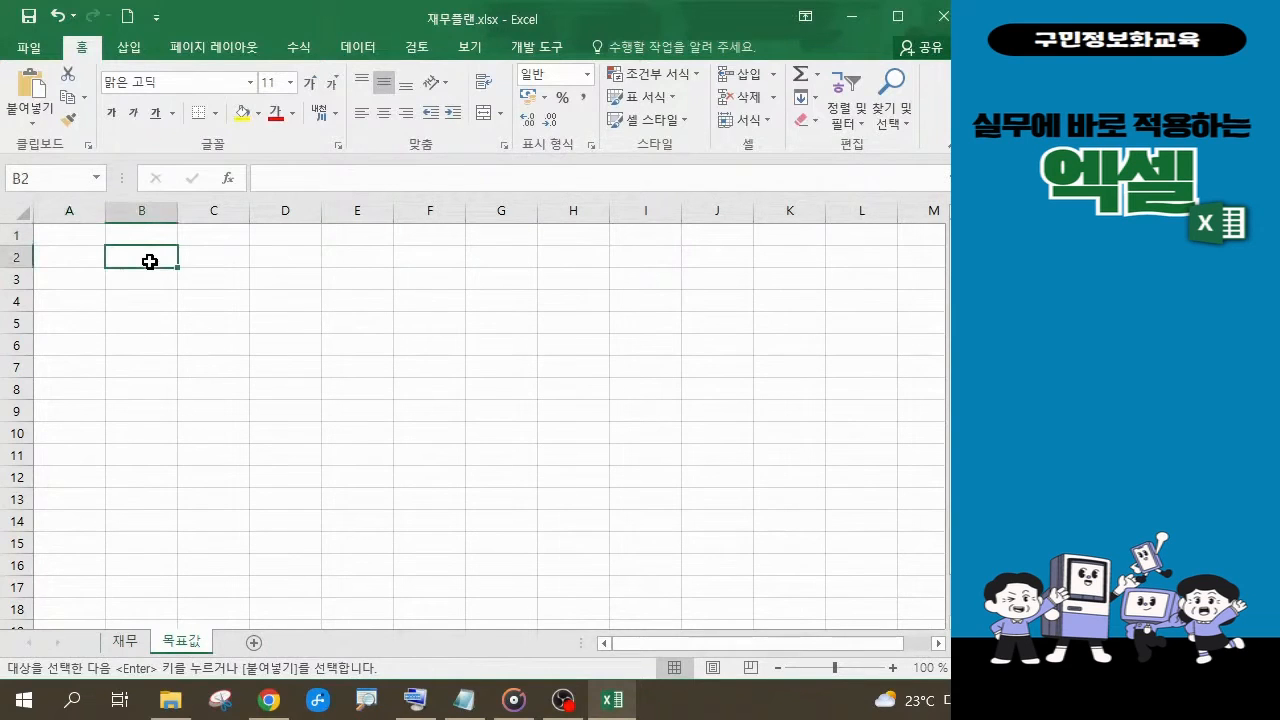
{"action": "left_click", "coordinate": [38, 95]}
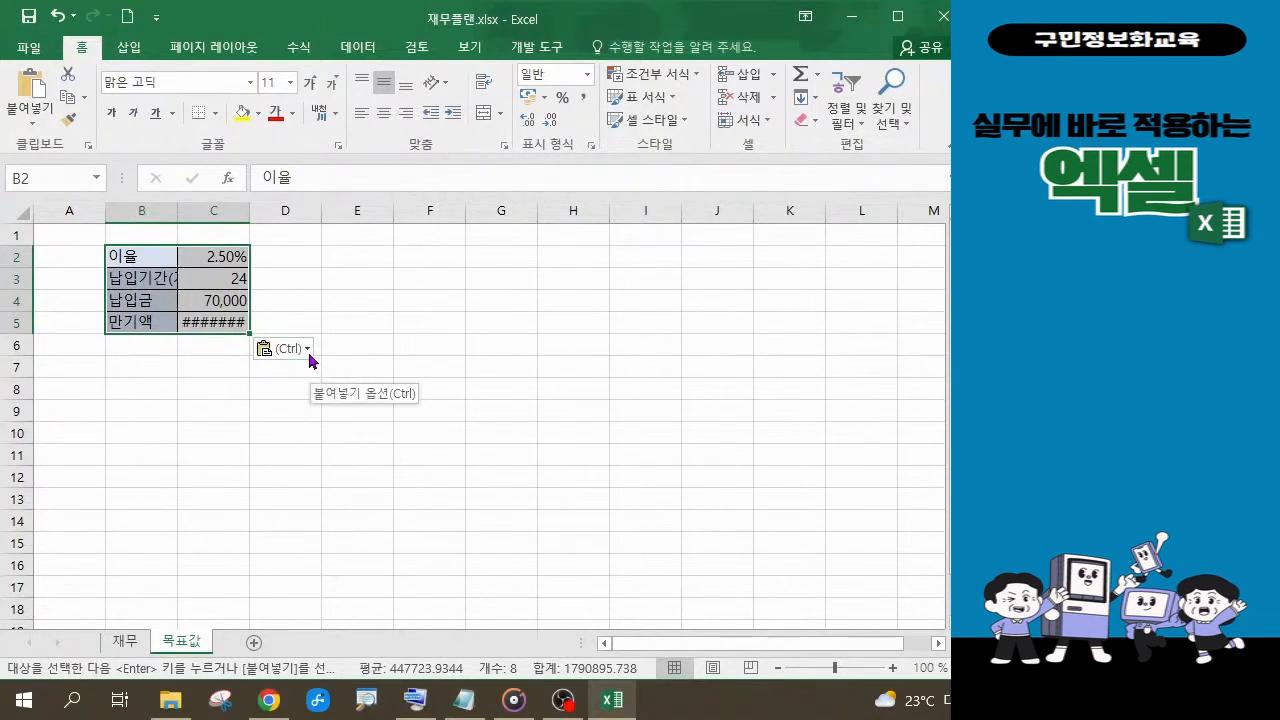
{"action": "left_click", "coordinate": [308, 350]}
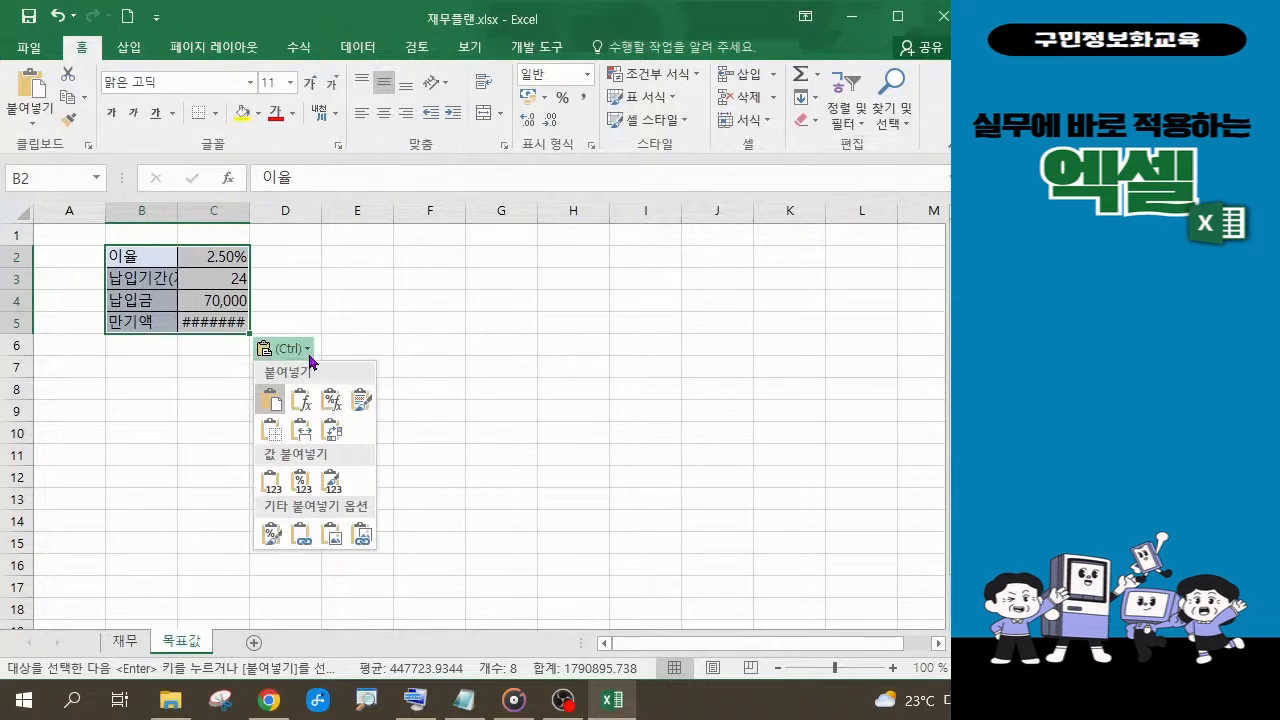
{"action": "left_click", "coordinate": [304, 437]}
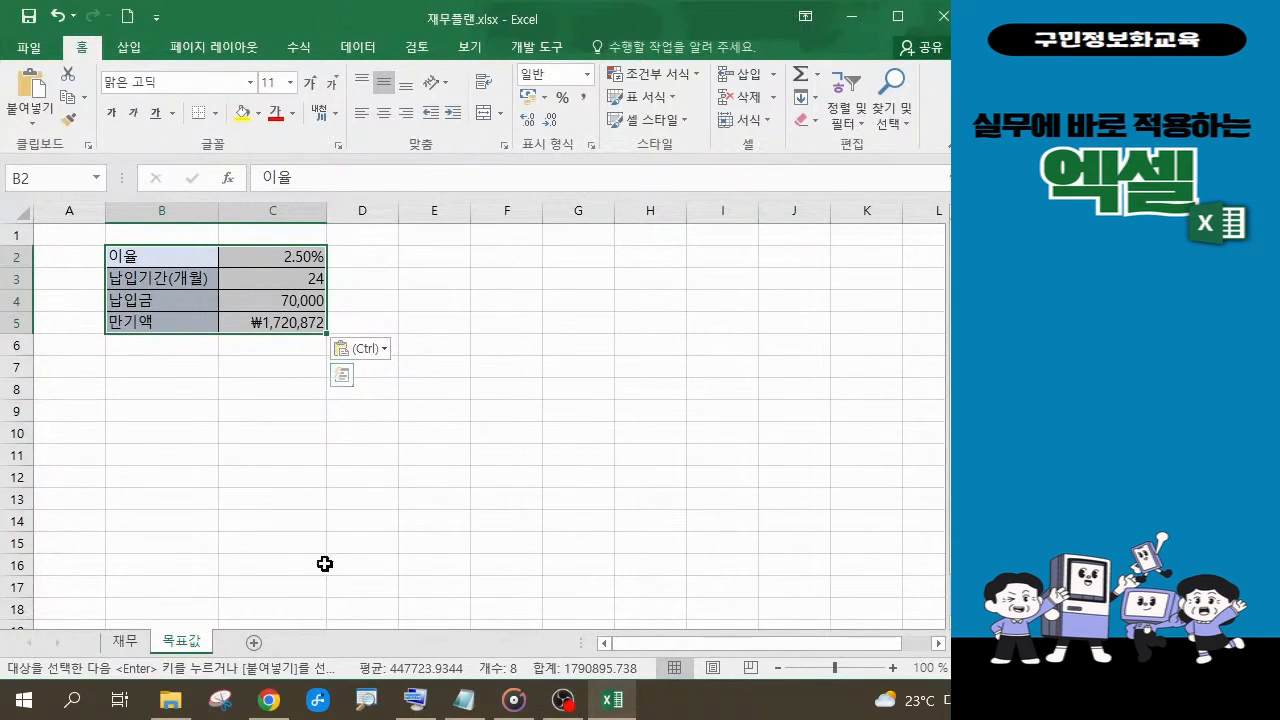
Move the pasted table on the 목표값 sheet down one row so it starts at B3.
{"action": "left_click", "coordinate": [130, 646]}
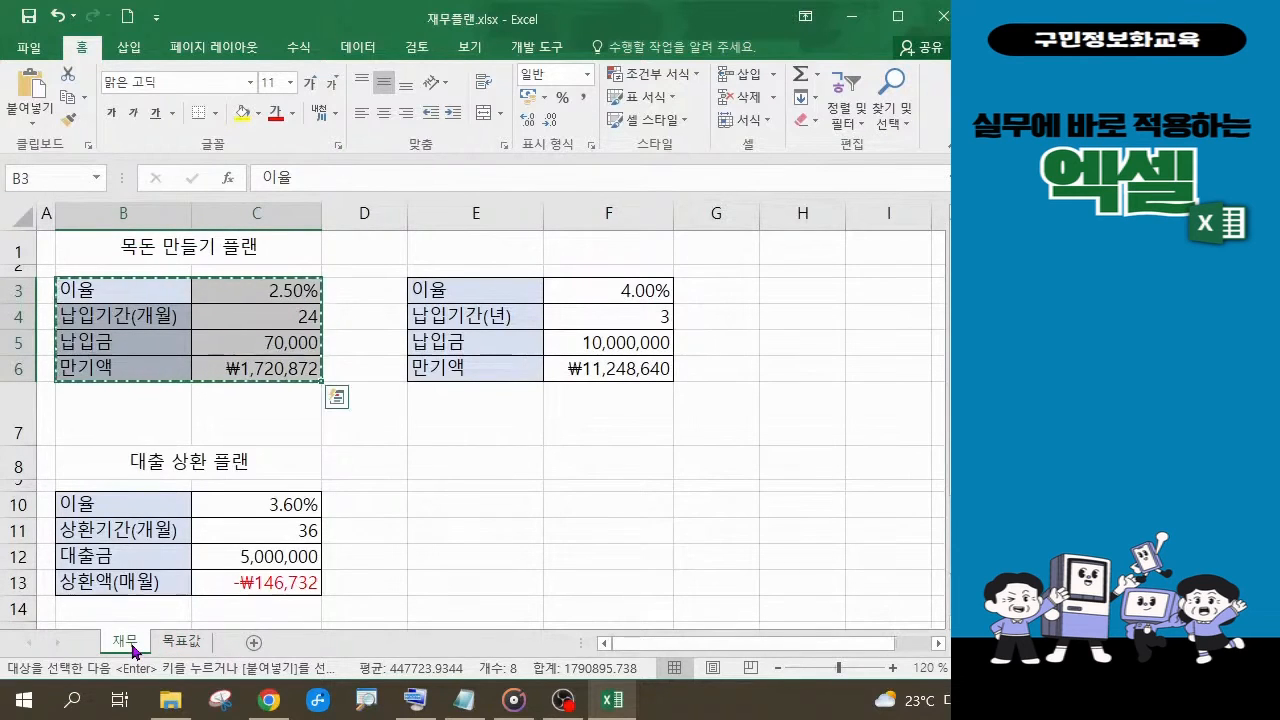
{"action": "left_click", "coordinate": [186, 646]}
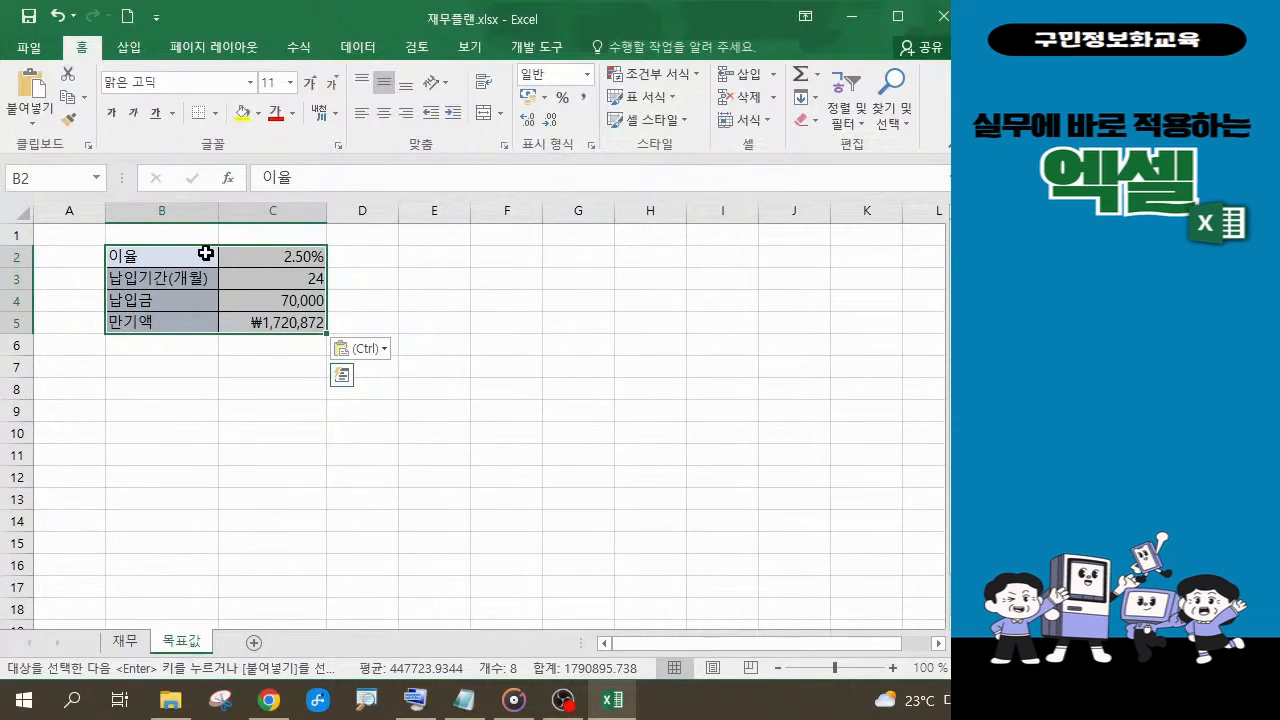
{"action": "left_click_drag", "start_coordinate": [203, 252], "coordinate": [208, 279]}
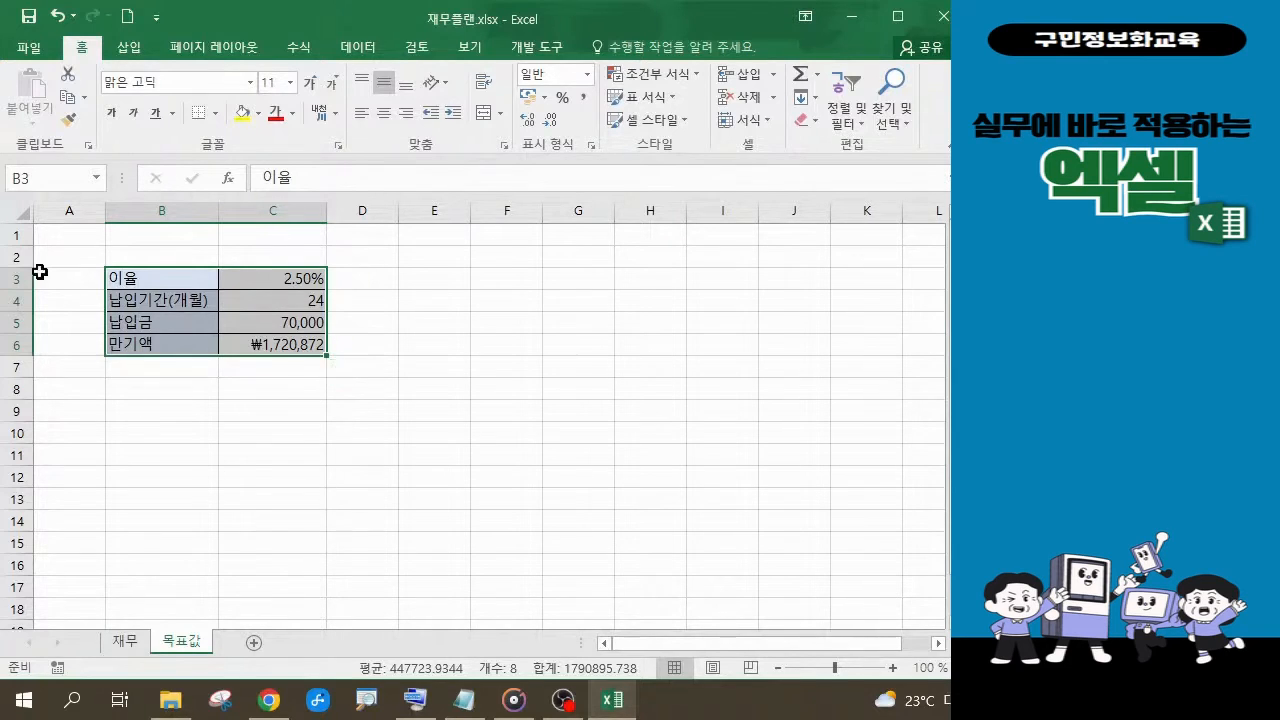
Set the height of rows 3 to 6 to 25.
{"action": "left_click_drag", "start_coordinate": [17, 277], "coordinate": [15, 350]}
{"action": "right_click", "coordinate": [16, 351]}
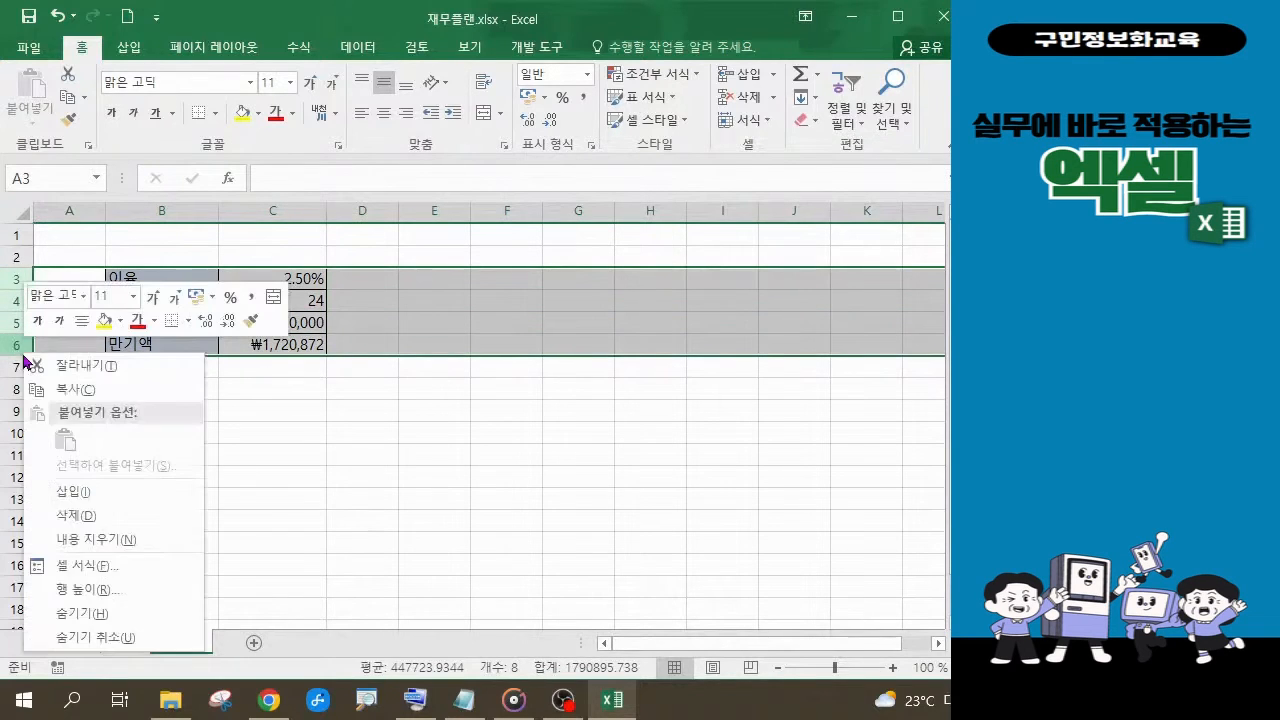
{"action": "left_click", "coordinate": [130, 588]}
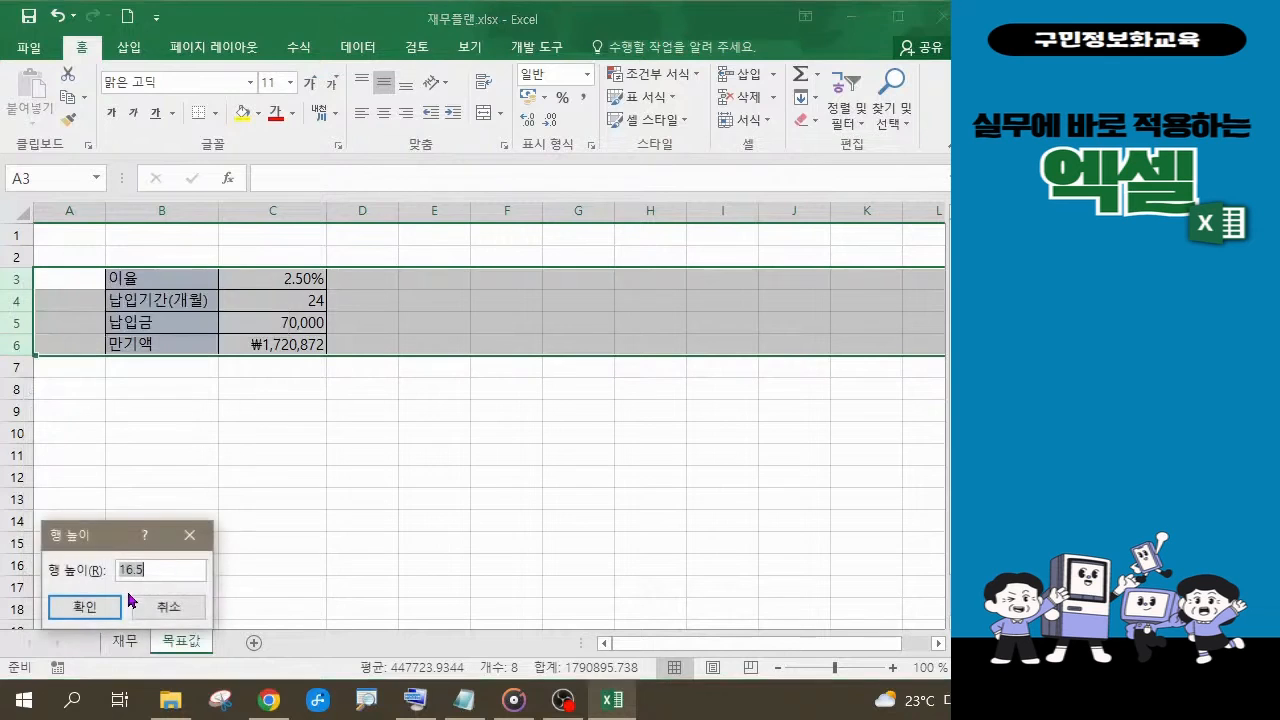
{"action": "type", "text": "25"}
{"action": "key", "text": "Return"}
{"action": "left_click", "coordinate": [418, 495]}
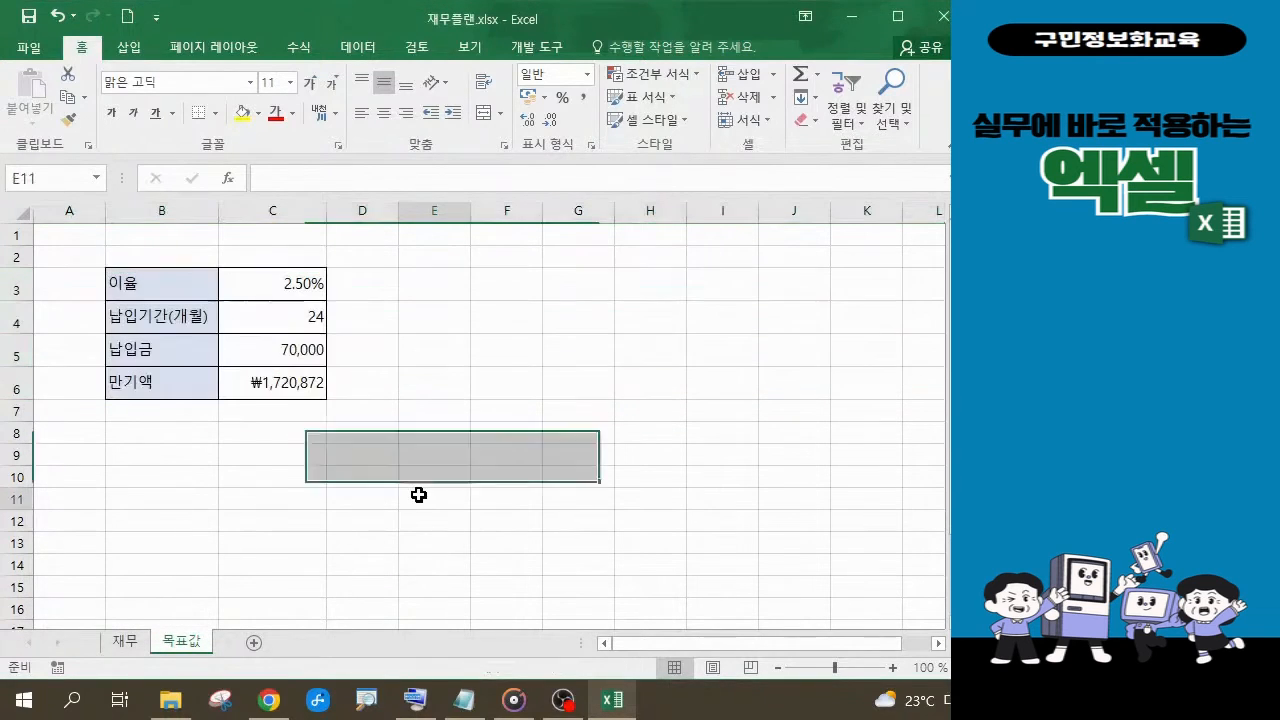
Make the text in table B3:C6 bold and set its font size to 12.
{"action": "left_click_drag", "start_coordinate": [136, 284], "coordinate": [275, 382]}
{"action": "left_click", "coordinate": [114, 116]}
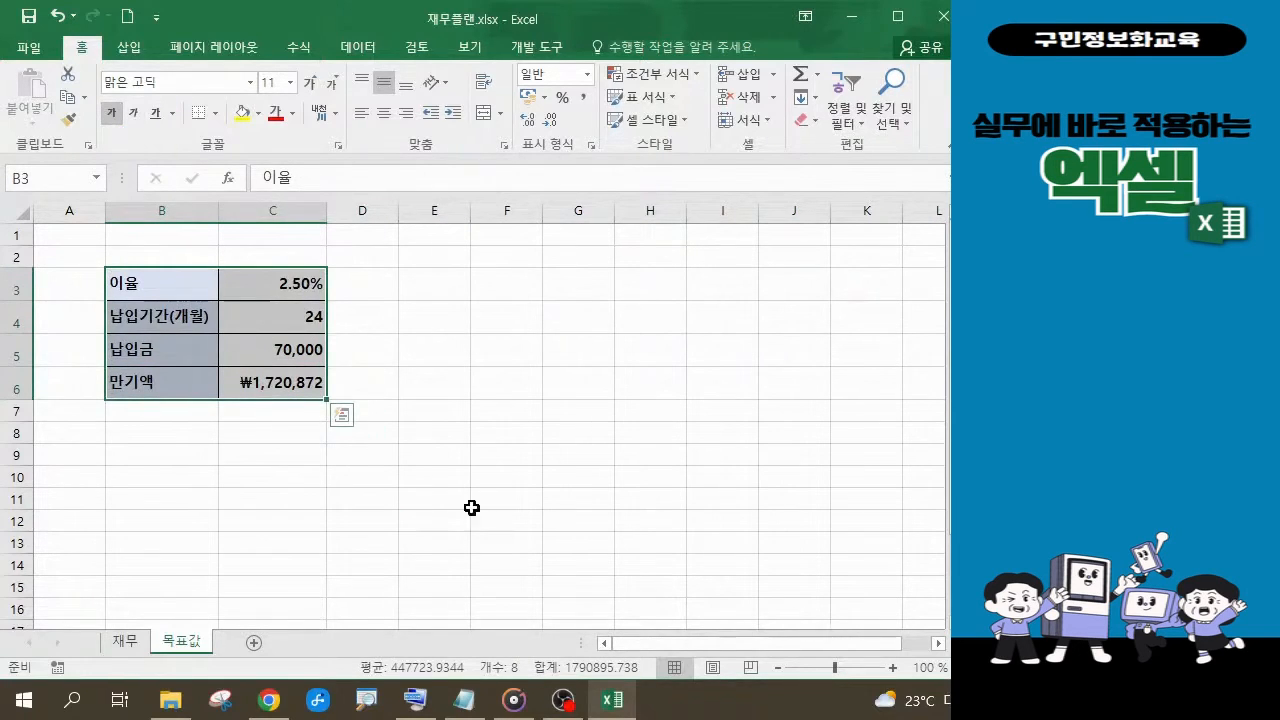
{"action": "left_click", "coordinate": [310, 95]}
{"action": "left_click", "coordinate": [310, 95]}
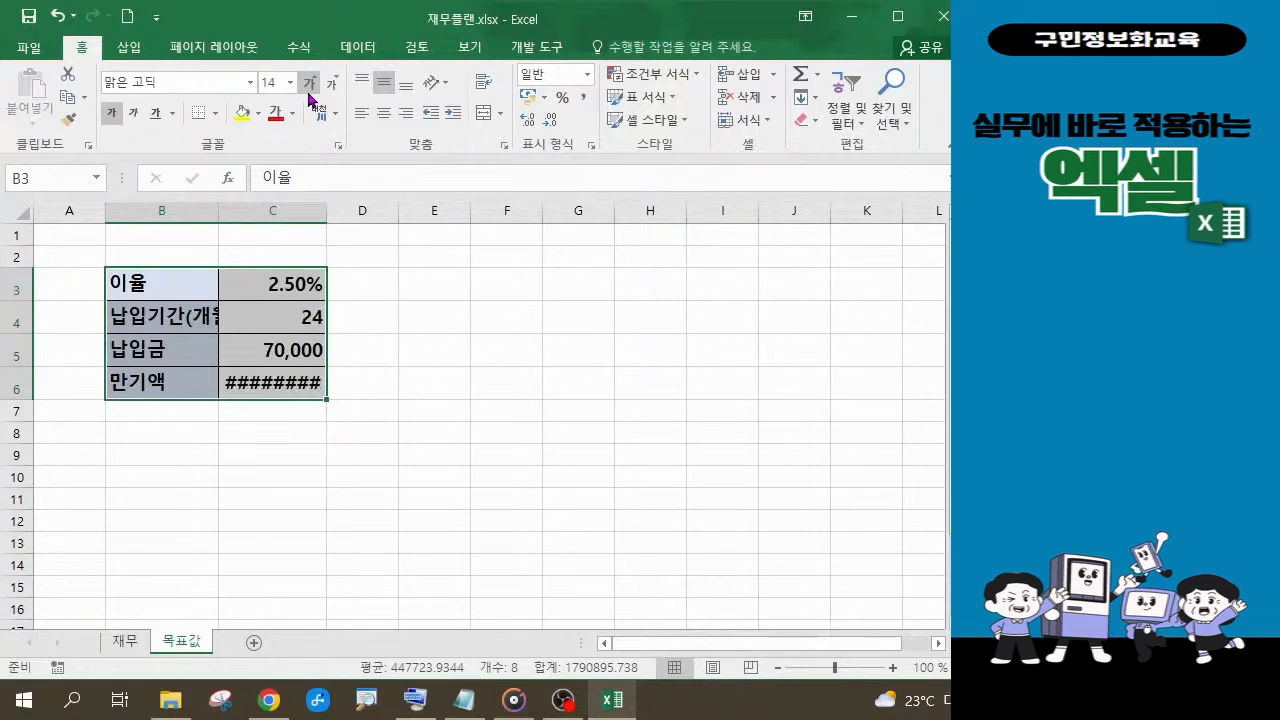
{"action": "left_click", "coordinate": [331, 92]}
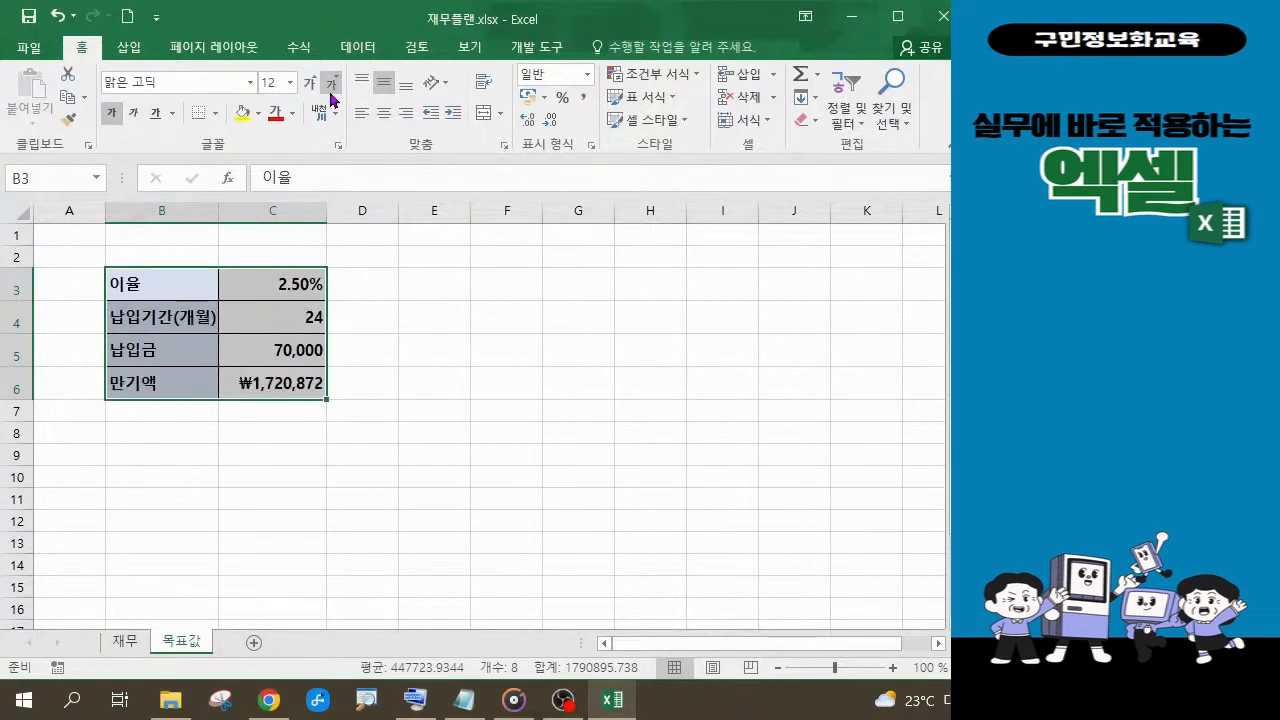
{"action": "left_click", "coordinate": [507, 545]}
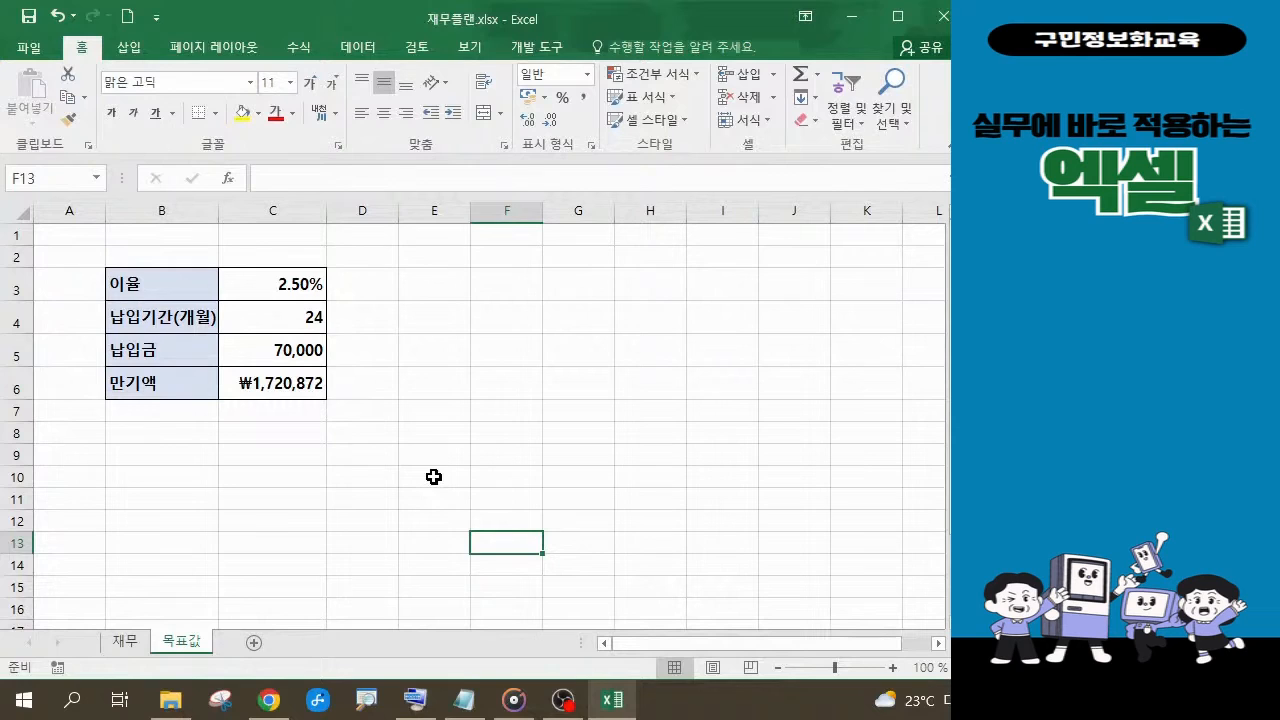
Set up Goal Seek with formula cell C6 (만기액), target value 2000000 and changing cell C5 (납입금).
{"action": "left_click", "coordinate": [260, 385]}
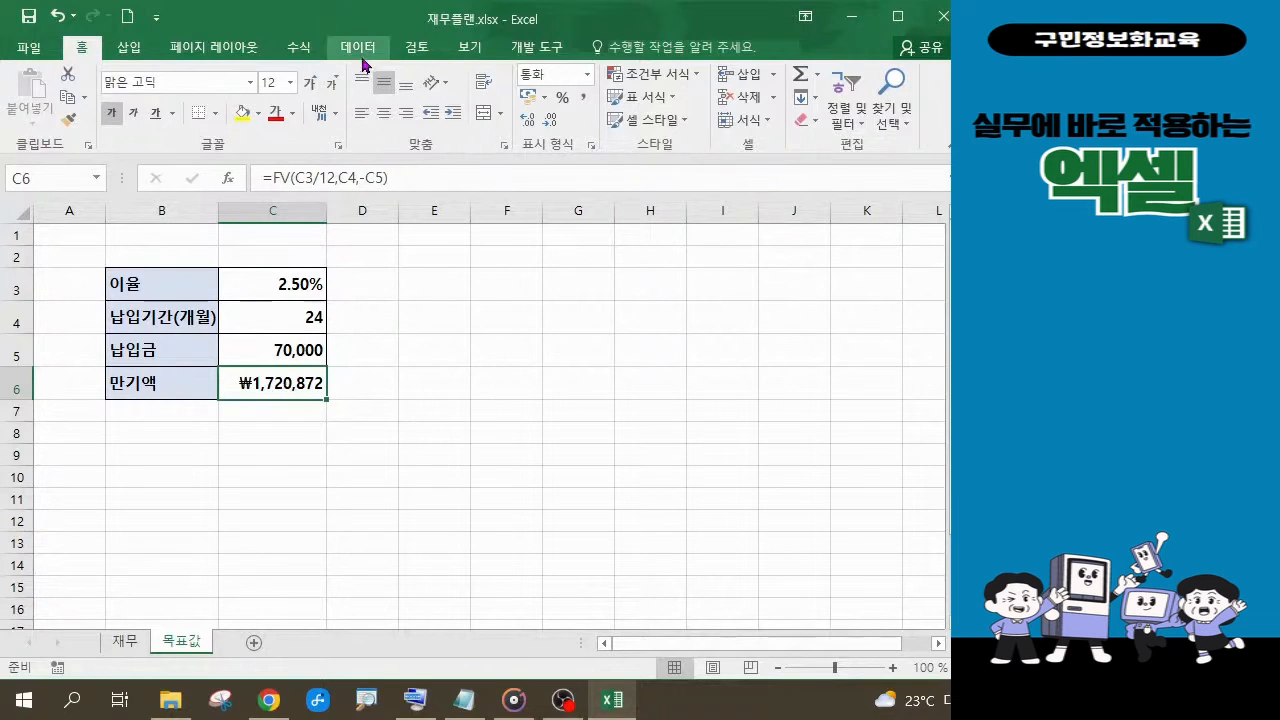
{"action": "left_click", "coordinate": [360, 48]}
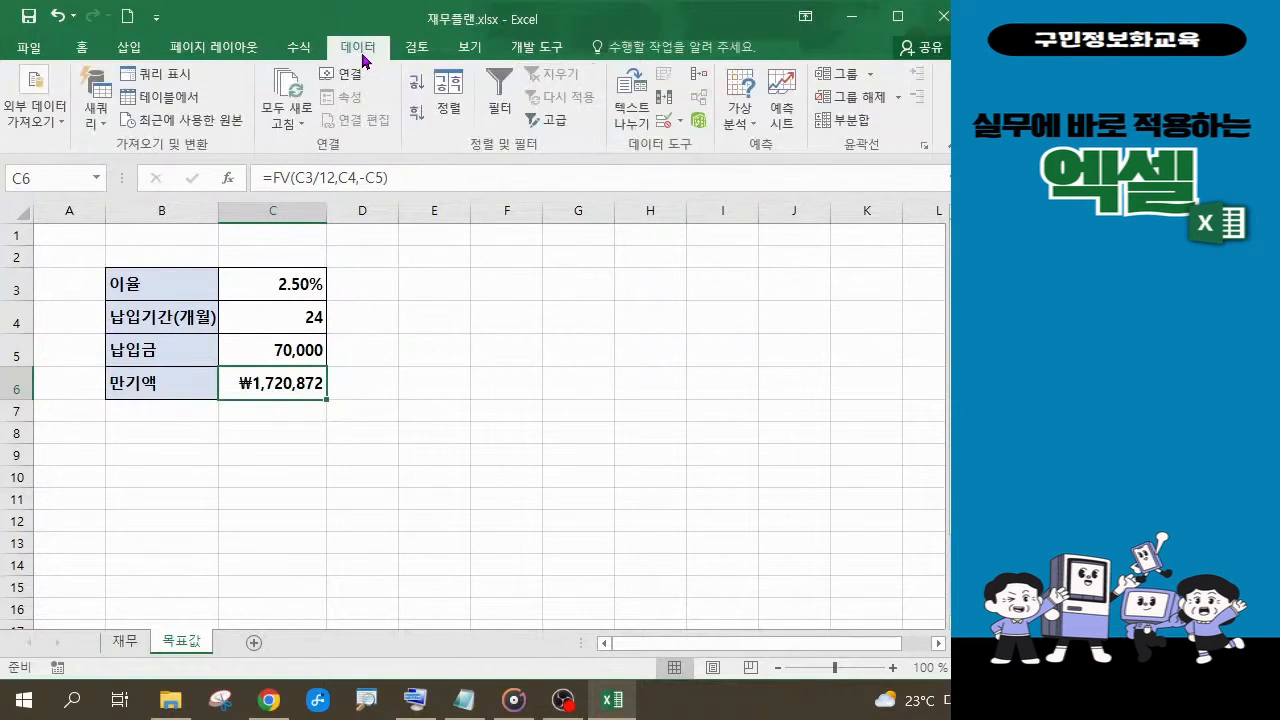
{"action": "left_click", "coordinate": [753, 124]}
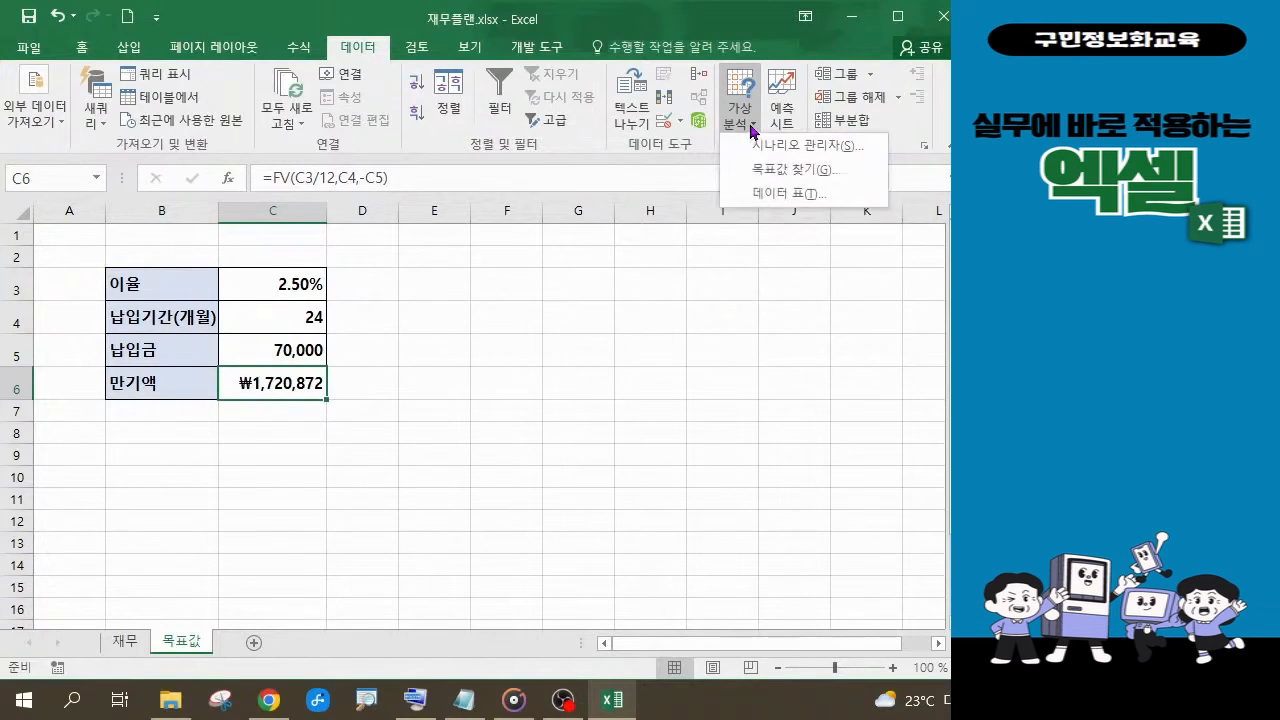
{"action": "left_click", "coordinate": [781, 170]}
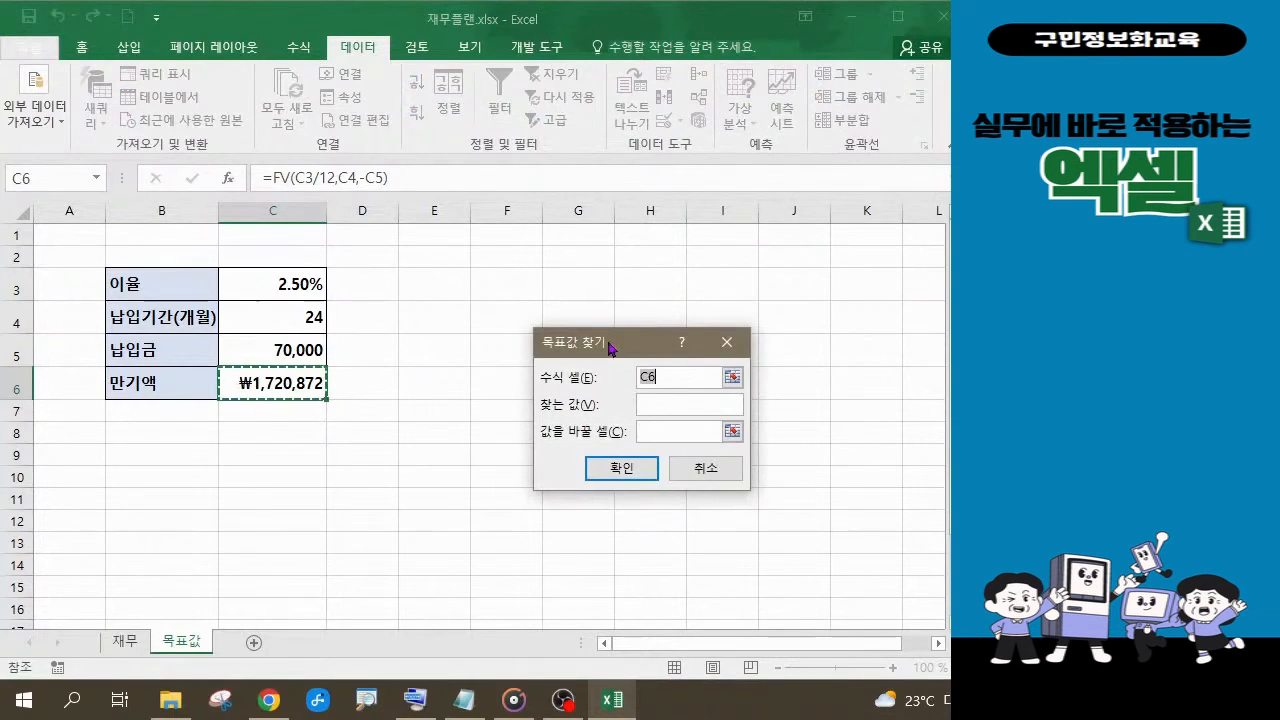
{"action": "left_click_drag", "start_coordinate": [609, 342], "coordinate": [527, 271]}
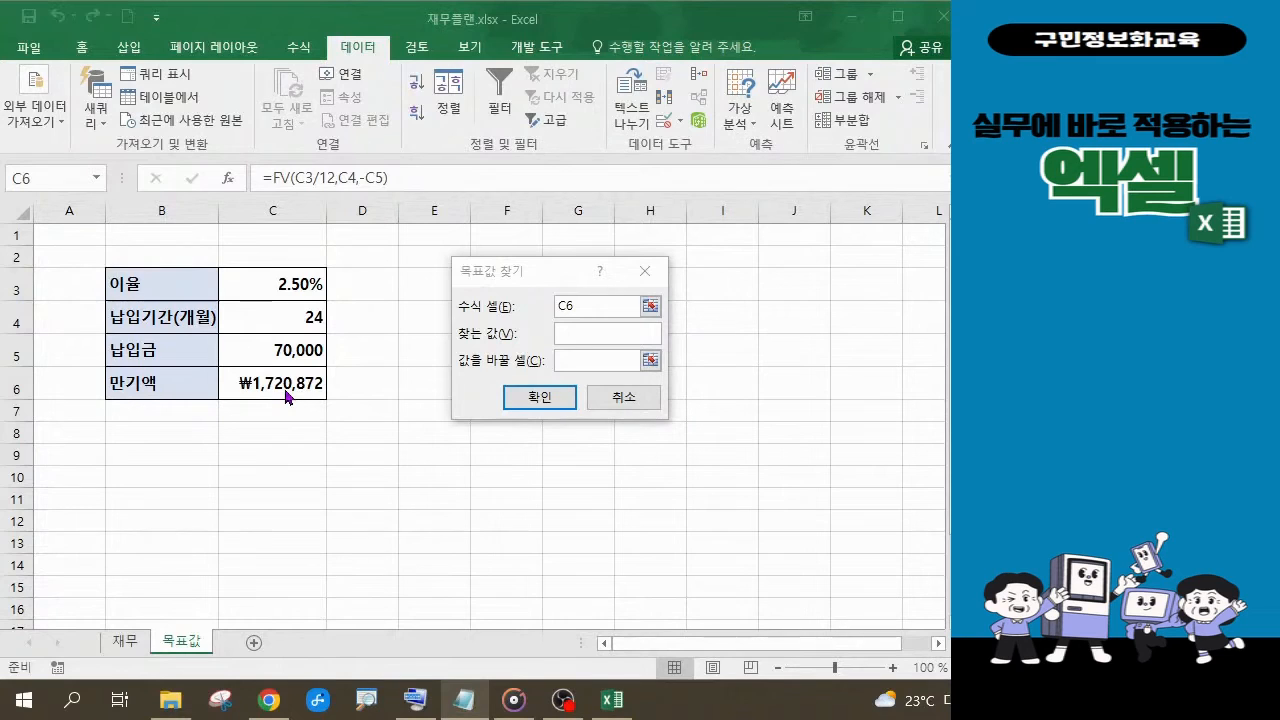
{"action": "left_click", "coordinate": [572, 331]}
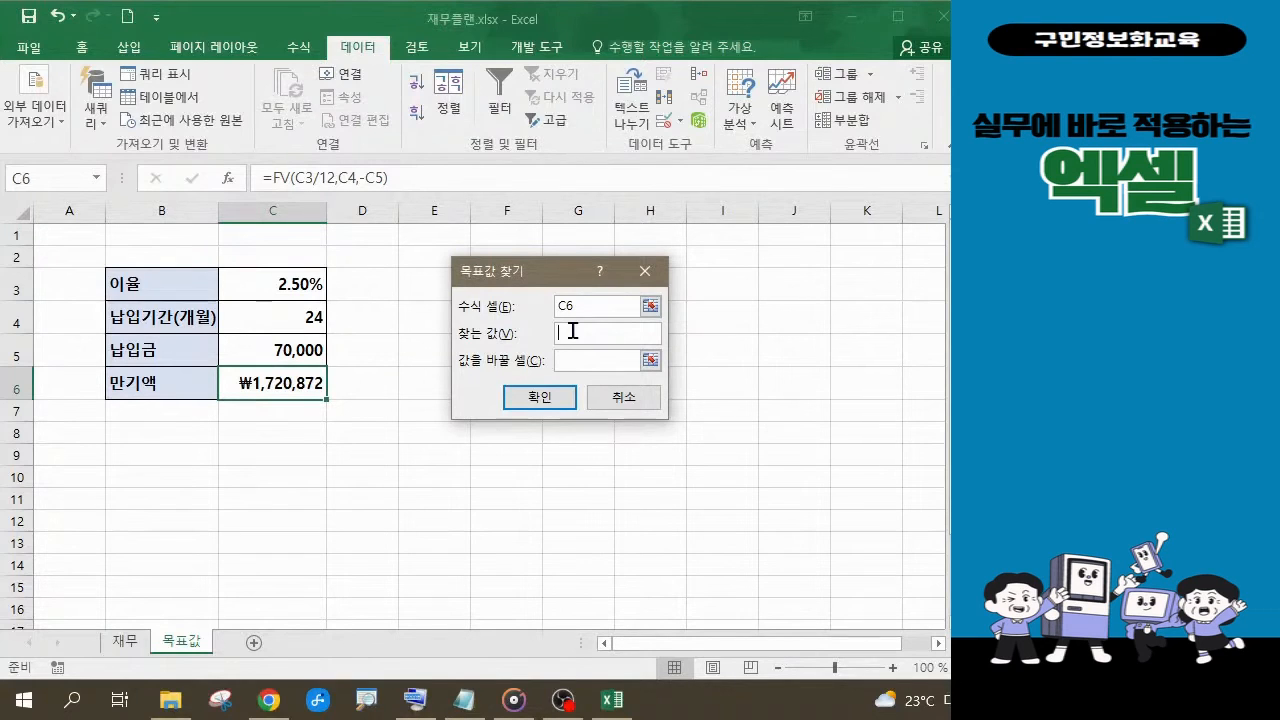
{"action": "type", "text": "2000000"}
{"action": "left_click", "coordinate": [577, 362]}
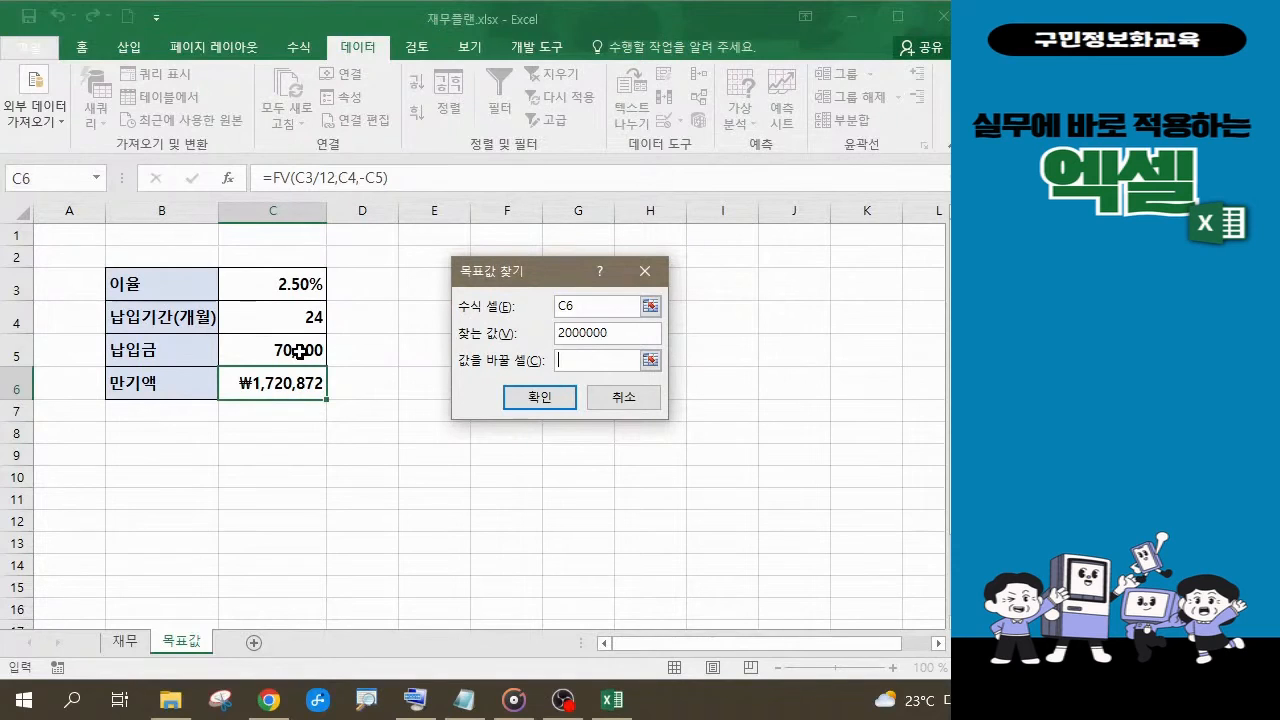
{"action": "left_click", "coordinate": [299, 351]}
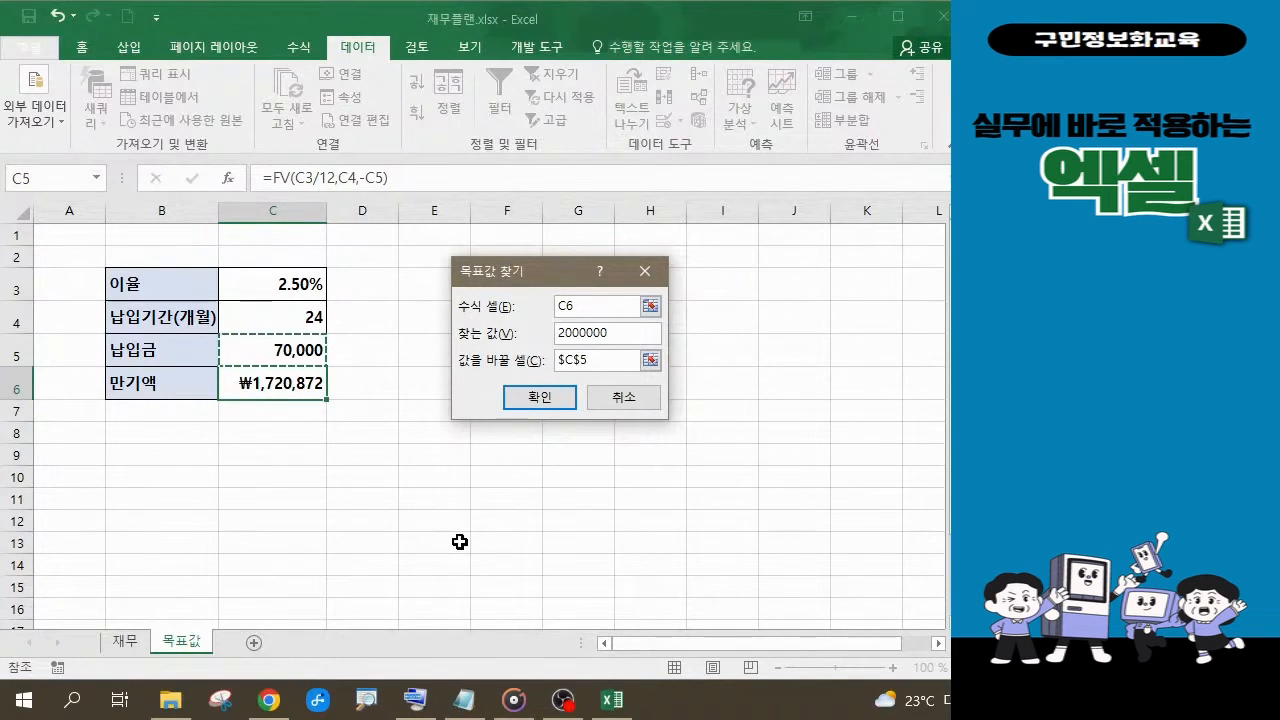
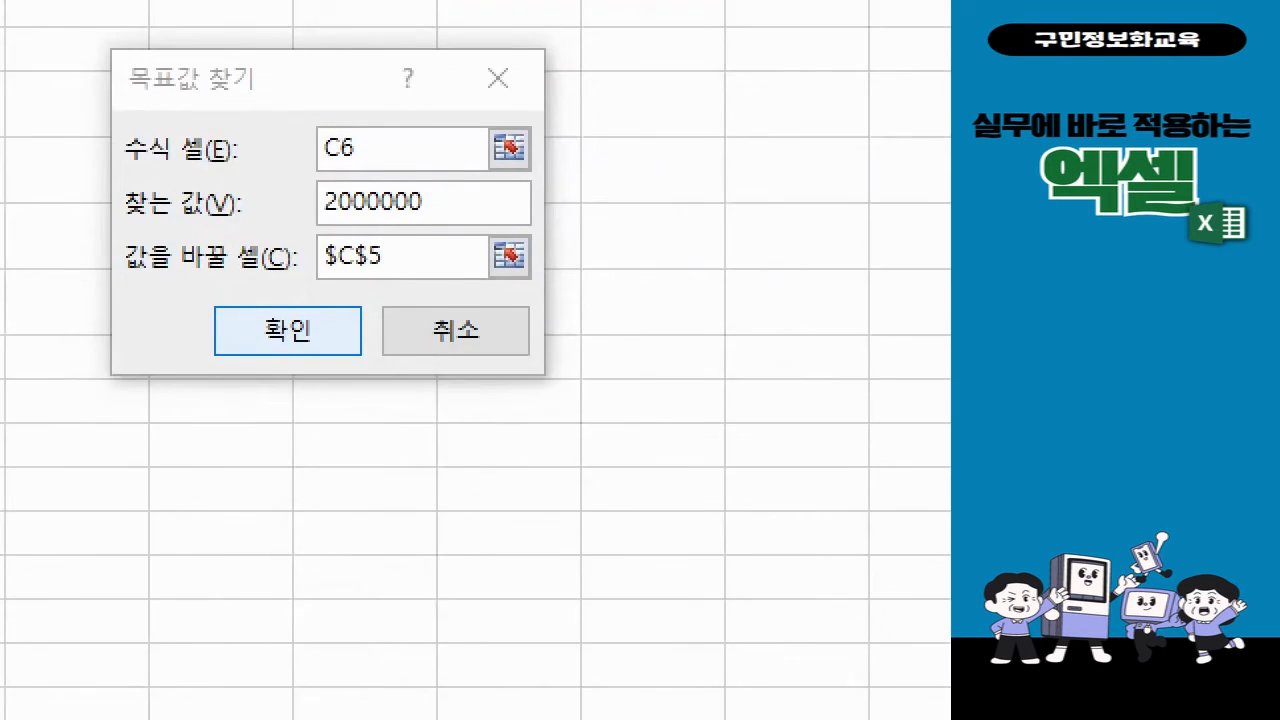
{"action": "left_click_drag", "start_coordinate": [298, 108], "coordinate": [372, 164]}
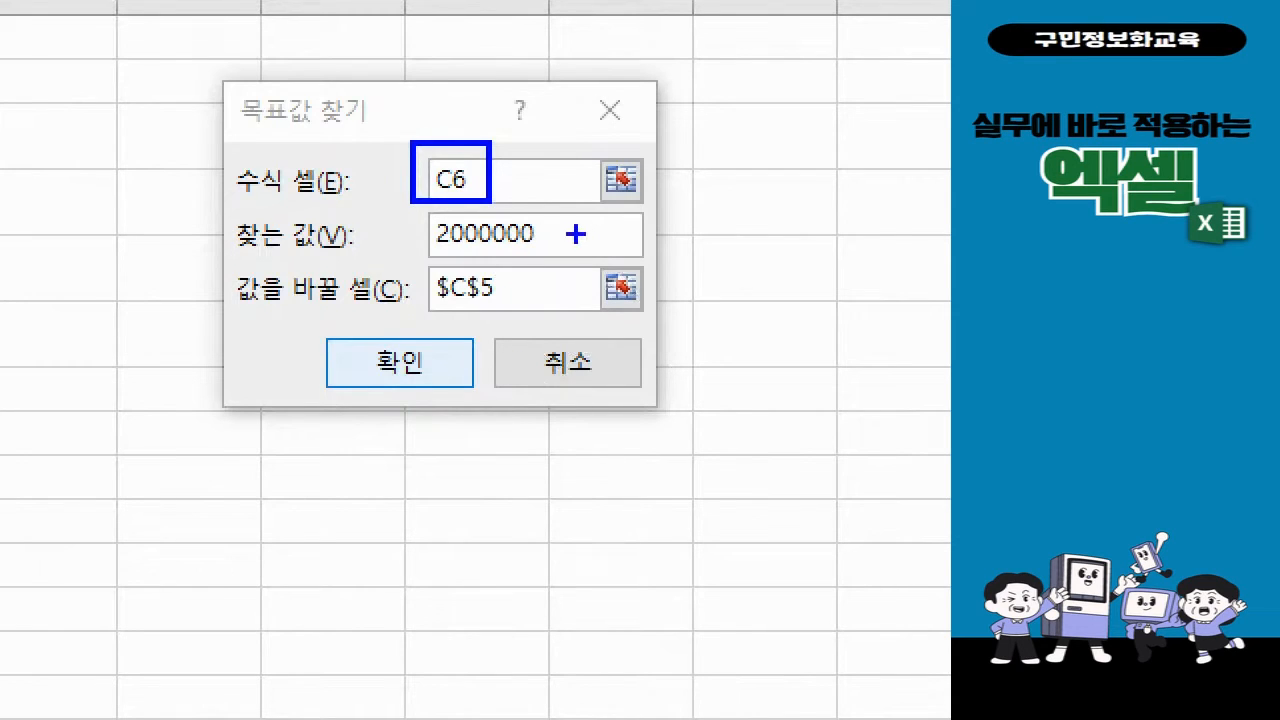
{"action": "mouse_move", "coordinate": [575, 235]}
{"action": "left_mouse_down"}
{"action": "mouse_move", "coordinate": [600, 239]}
{"action": "mouse_move", "coordinate": [676, 178]}
{"action": "left_mouse_up"}
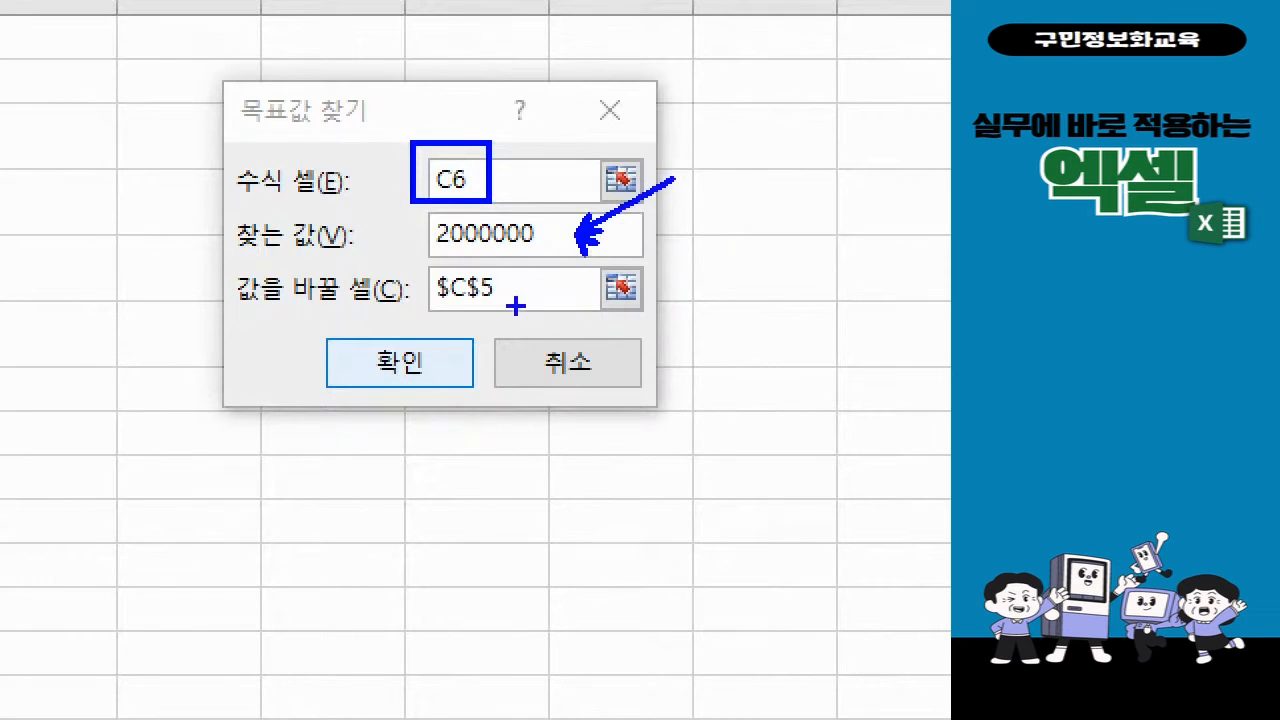
Run Goal Seek for the 2000000 target in C6 by changing C5 and accept the found solution.
{"action": "mouse_move", "coordinate": [516, 306]}
{"action": "left_mouse_down"}
{"action": "mouse_move", "coordinate": [432, 330]}
{"action": "mouse_move", "coordinate": [440, 256]}
{"action": "mouse_move", "coordinate": [525, 300]}
{"action": "mouse_move", "coordinate": [518, 318]}
{"action": "left_mouse_up"}
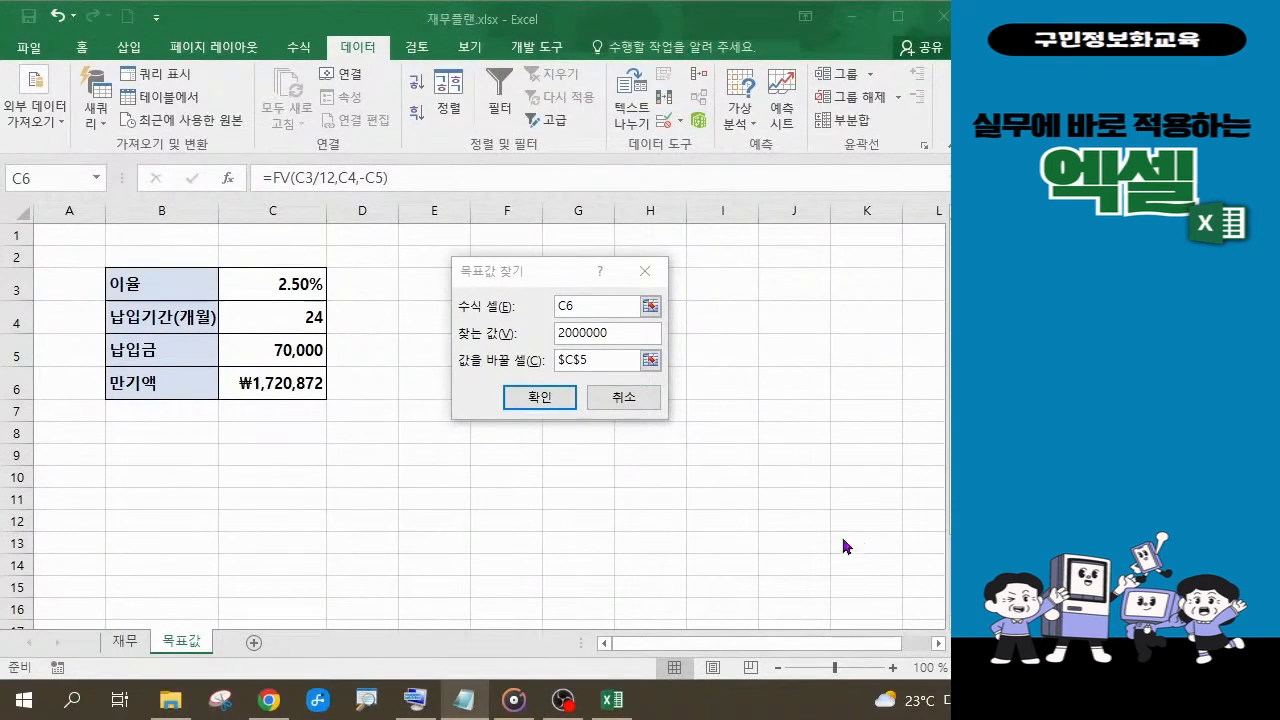
{"action": "left_click", "coordinate": [532, 398]}
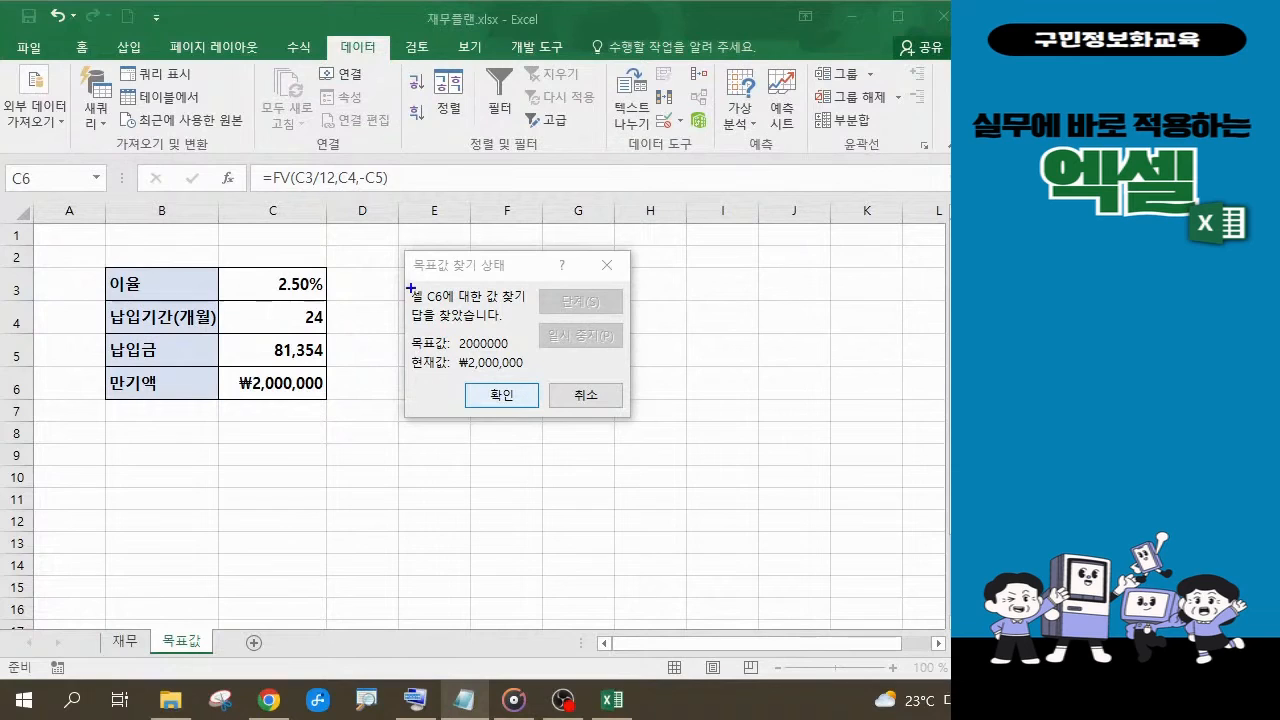
{"action": "mouse_move", "coordinate": [366, 274]}
{"action": "left_mouse_down"}
{"action": "mouse_move", "coordinate": [432, 288]}
{"action": "mouse_move", "coordinate": [624, 394]}
{"action": "mouse_move", "coordinate": [668, 437]}
{"action": "left_mouse_up"}
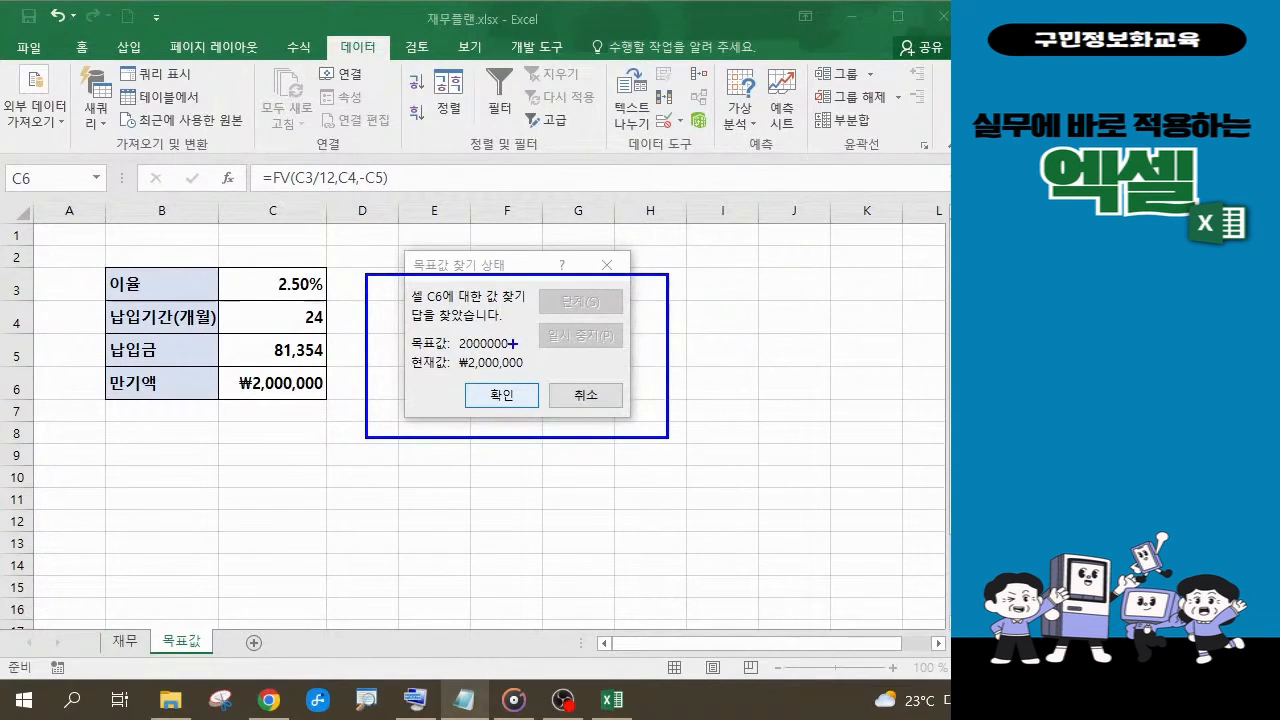
{"action": "left_click_drag", "start_coordinate": [513, 346], "coordinate": [531, 332]}
{"action": "mouse_move", "coordinate": [330, 356]}
{"action": "left_mouse_down"}
{"action": "mouse_move", "coordinate": [257, 363]}
{"action": "mouse_move", "coordinate": [299, 326]}
{"action": "mouse_move", "coordinate": [332, 361]}
{"action": "left_mouse_up"}
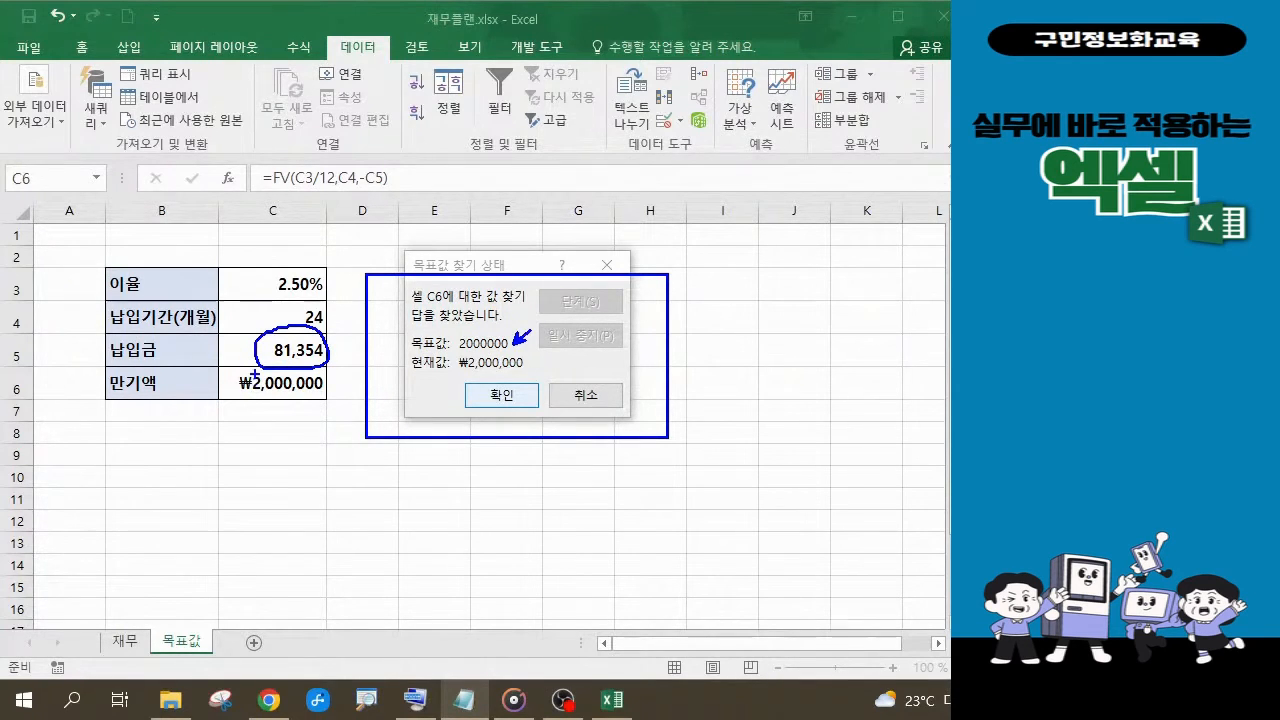
{"action": "key", "text": "Escape"}
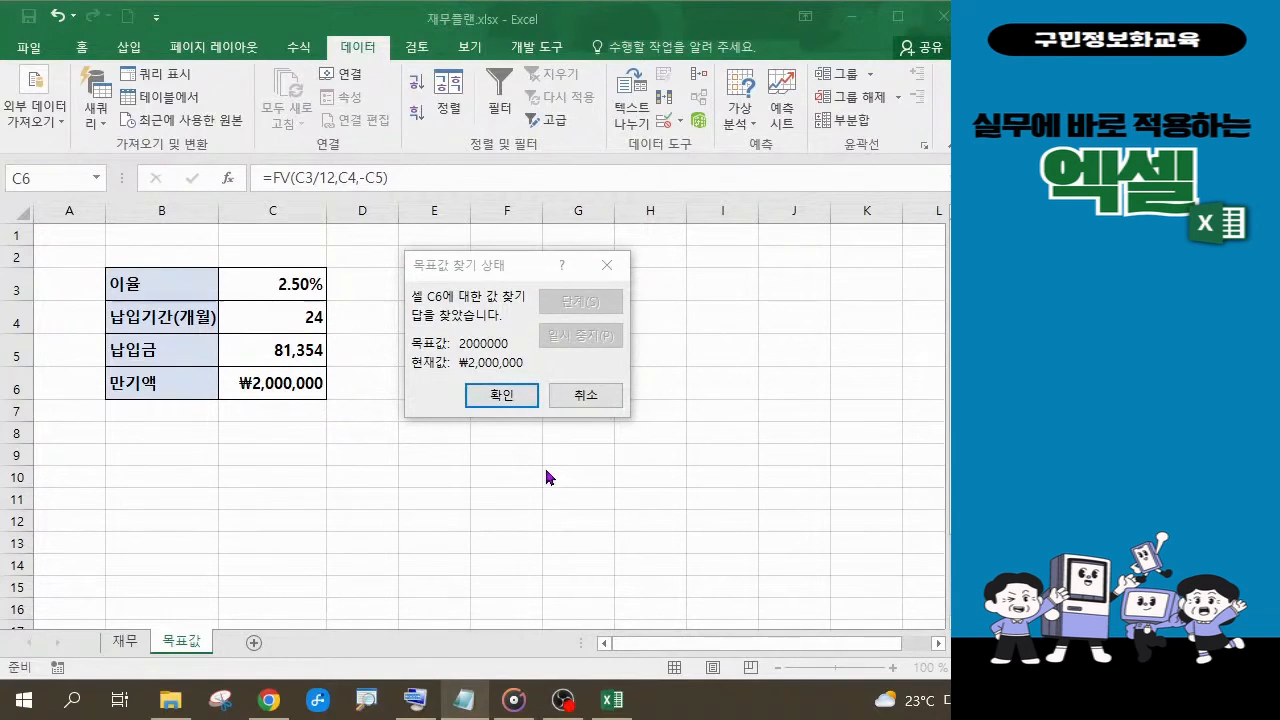
{"action": "left_click", "coordinate": [502, 396]}
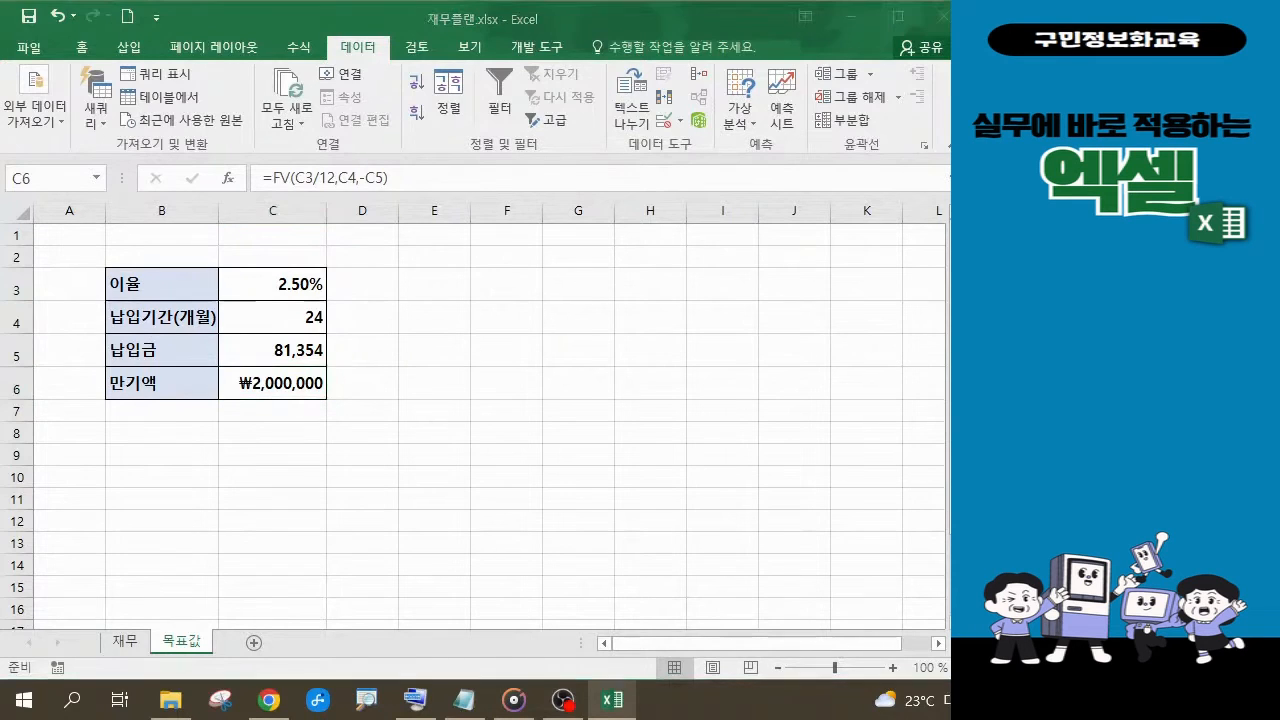
Run Goal Seek on C6 (만기액) with target value 5000000 and changing cell C5 (납입금), and accept the solution.
{"action": "left_click", "coordinate": [270, 381]}
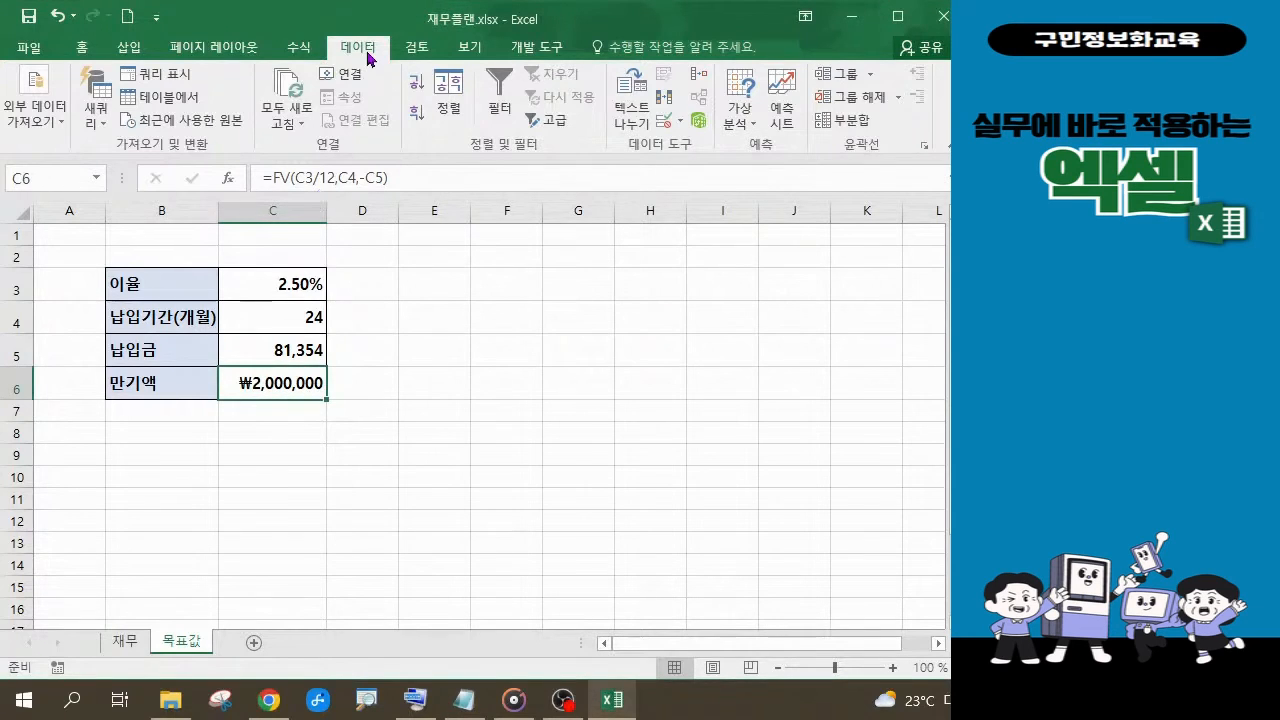
{"action": "left_click", "coordinate": [753, 124]}
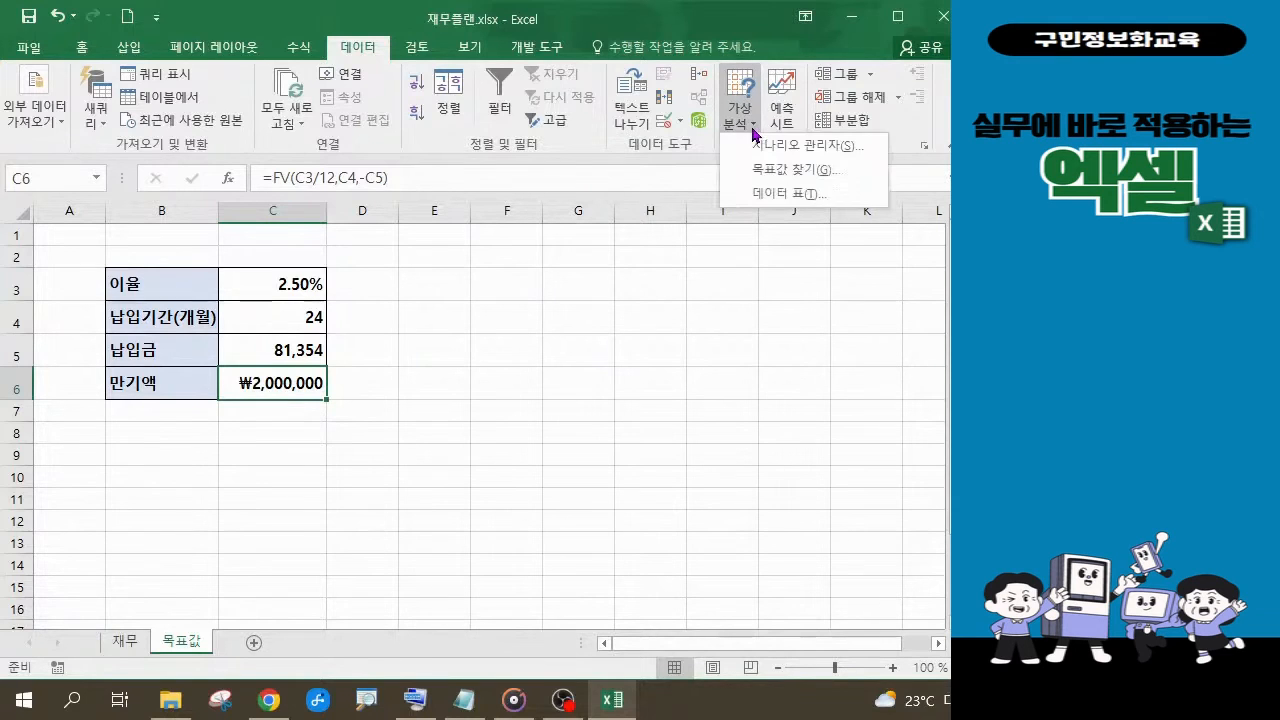
{"action": "left_click", "coordinate": [791, 172]}
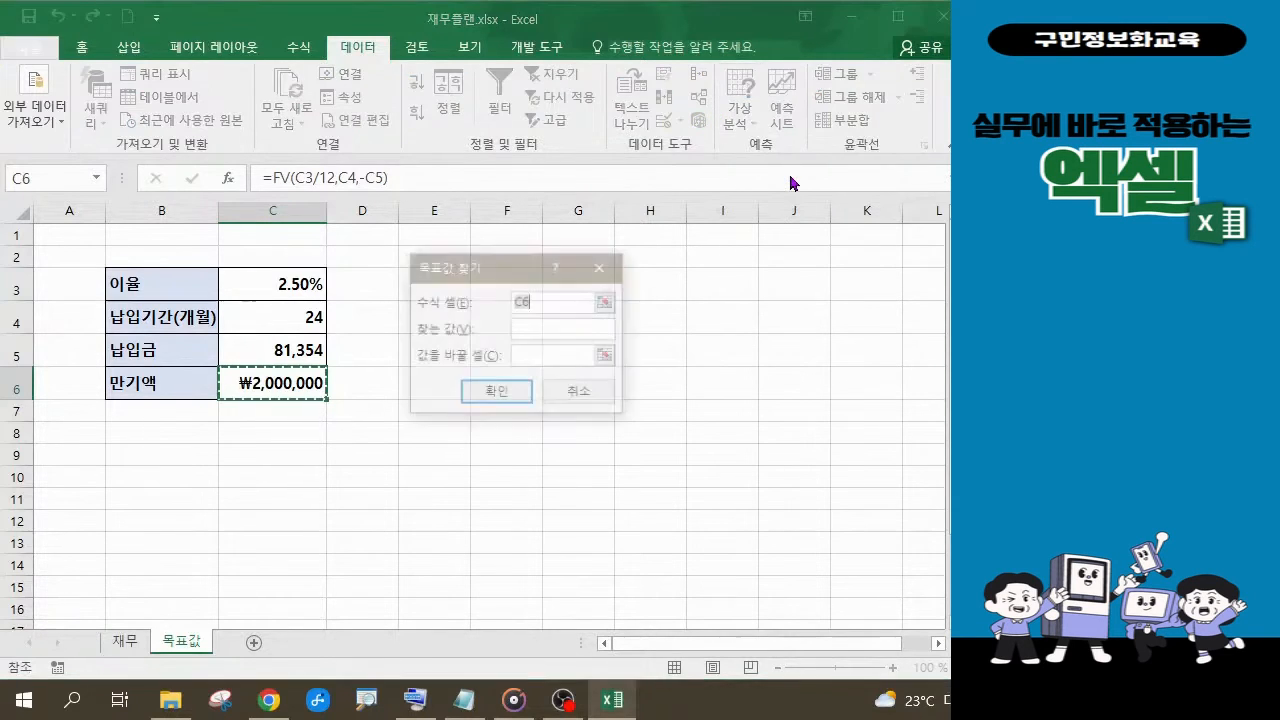
{"action": "left_click", "coordinate": [545, 332]}
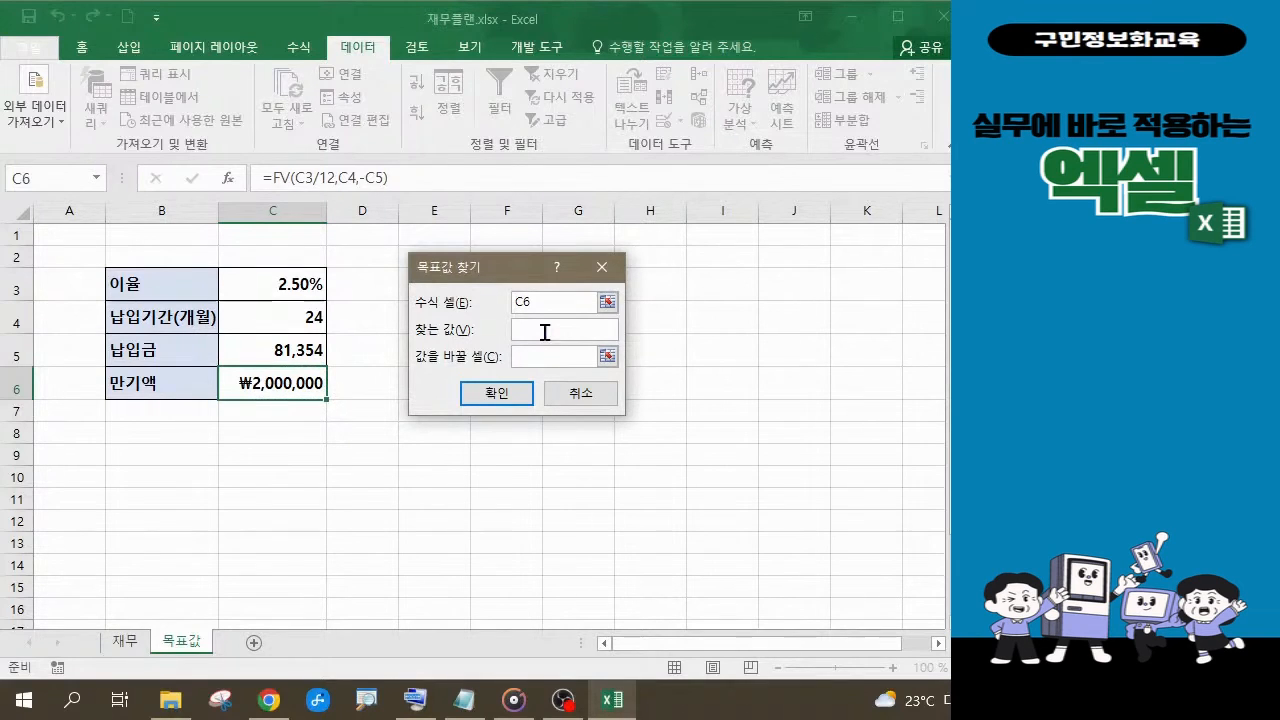
{"action": "type", "text": "5000000"}
{"action": "left_click", "coordinate": [551, 362]}
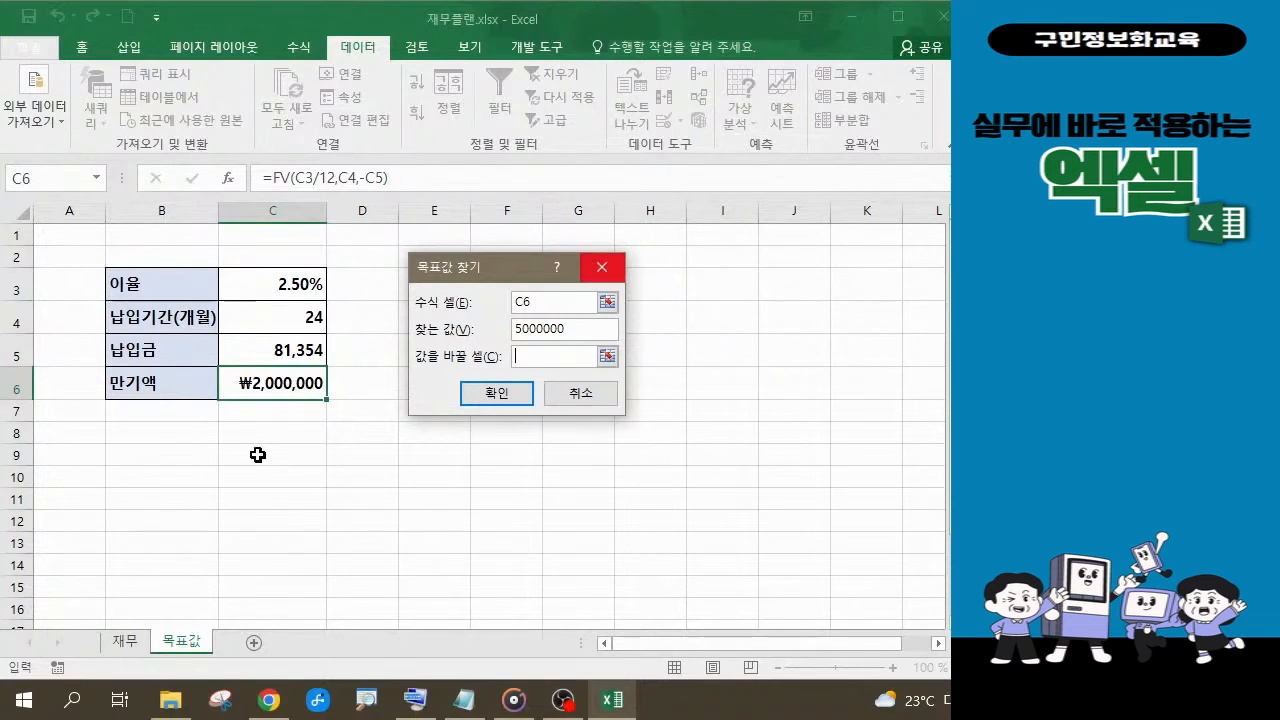
{"action": "left_click", "coordinate": [284, 352]}
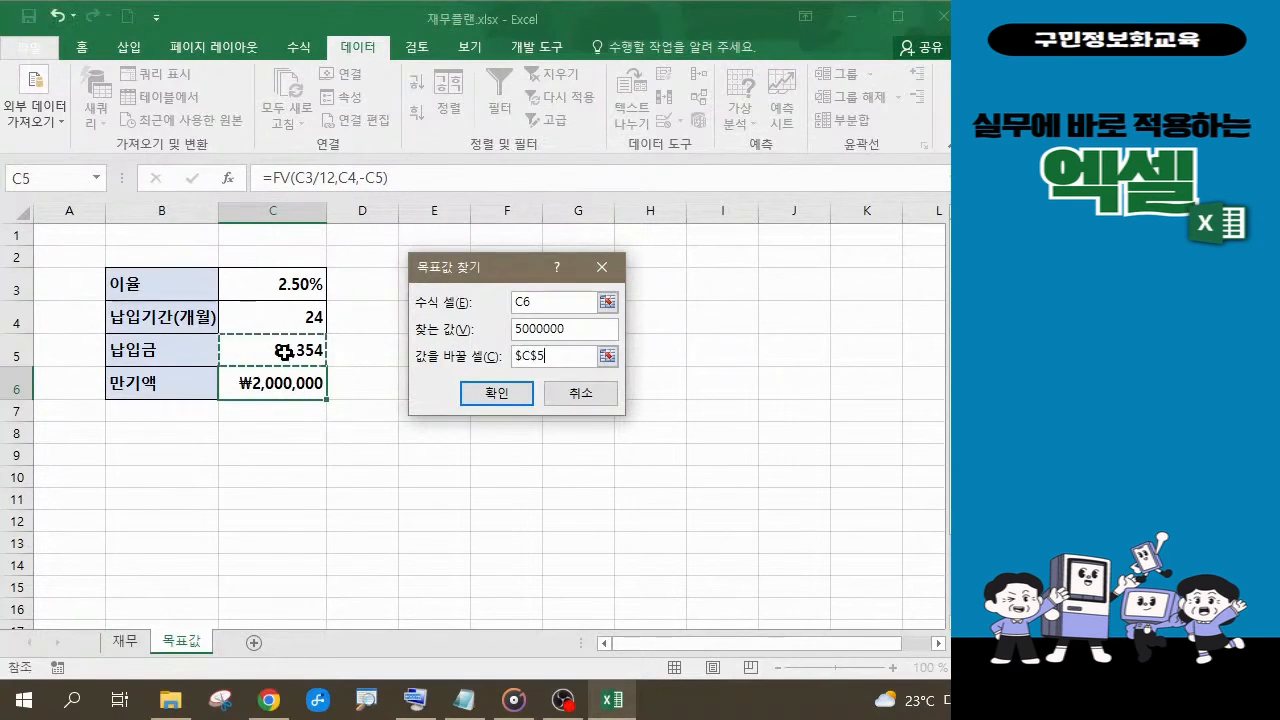
{"action": "left_click", "coordinate": [492, 398]}
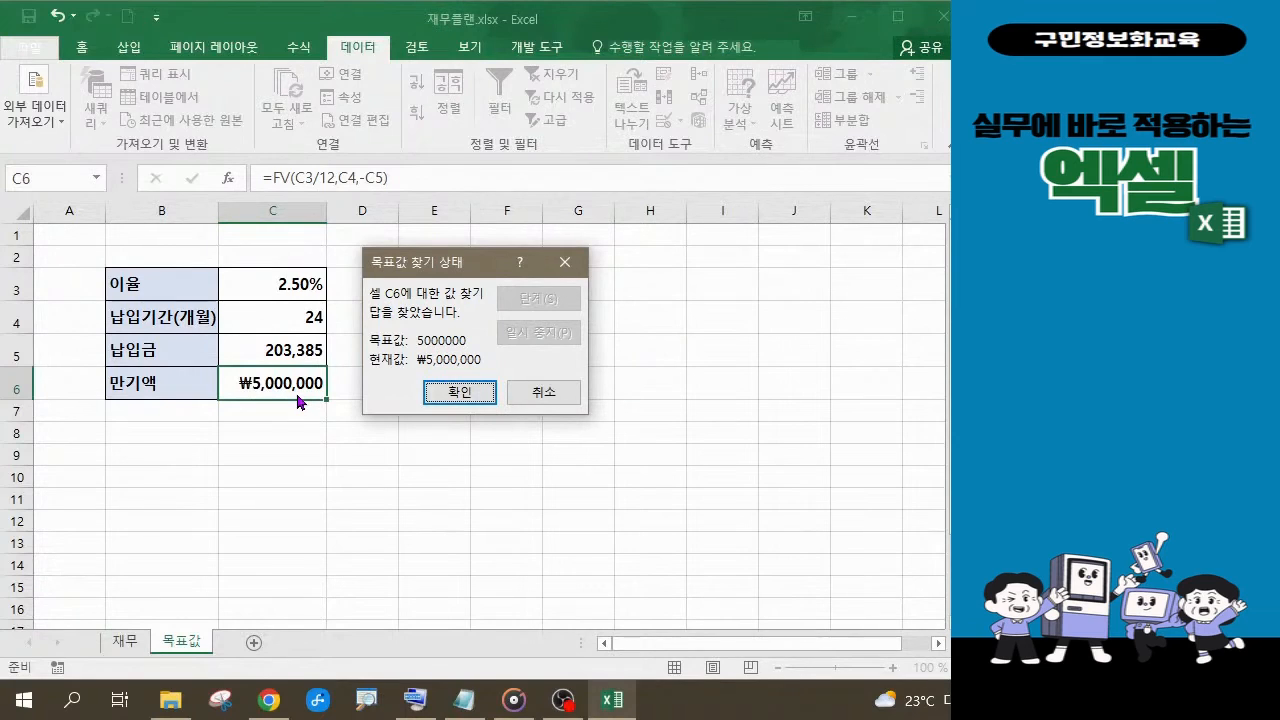
{"action": "left_click", "coordinate": [441, 396]}
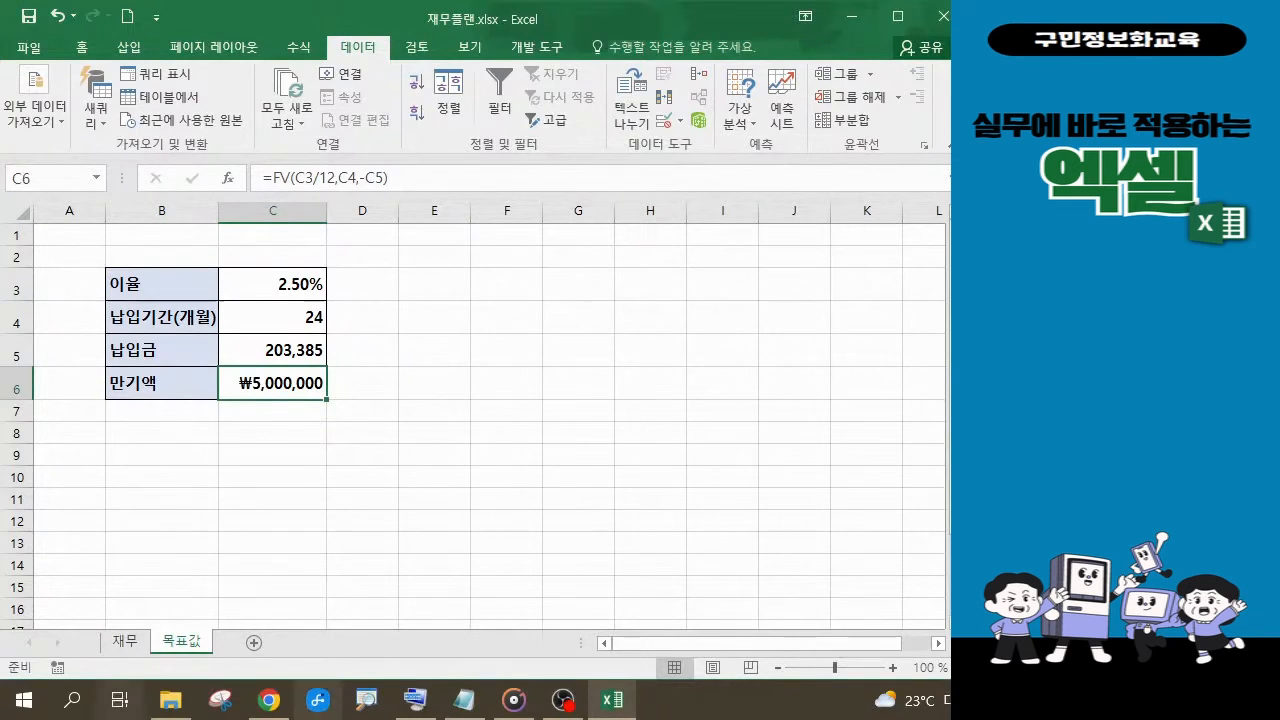
Copy the loan repayment table B10:C13 from the 재무 sheet and paste it at B10 on the 목표값 sheet.
{"action": "left_click", "coordinate": [125, 643]}
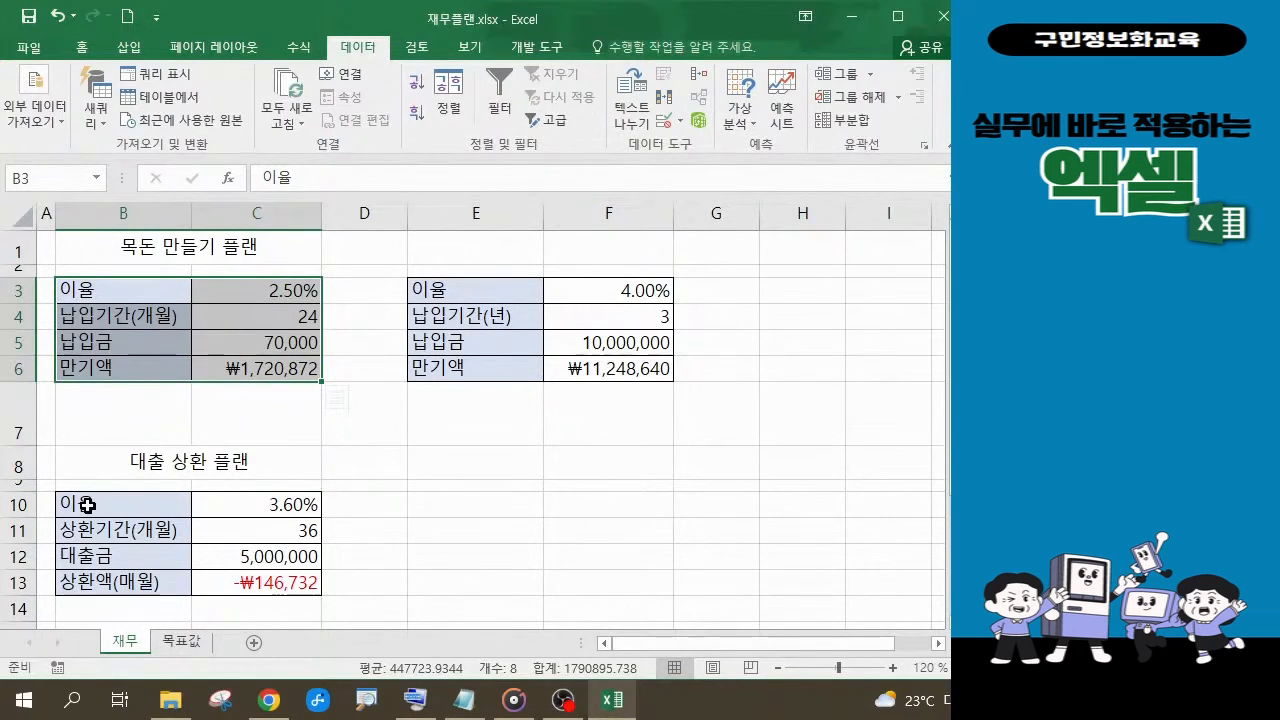
{"action": "left_click_drag", "start_coordinate": [87, 505], "coordinate": [256, 578]}
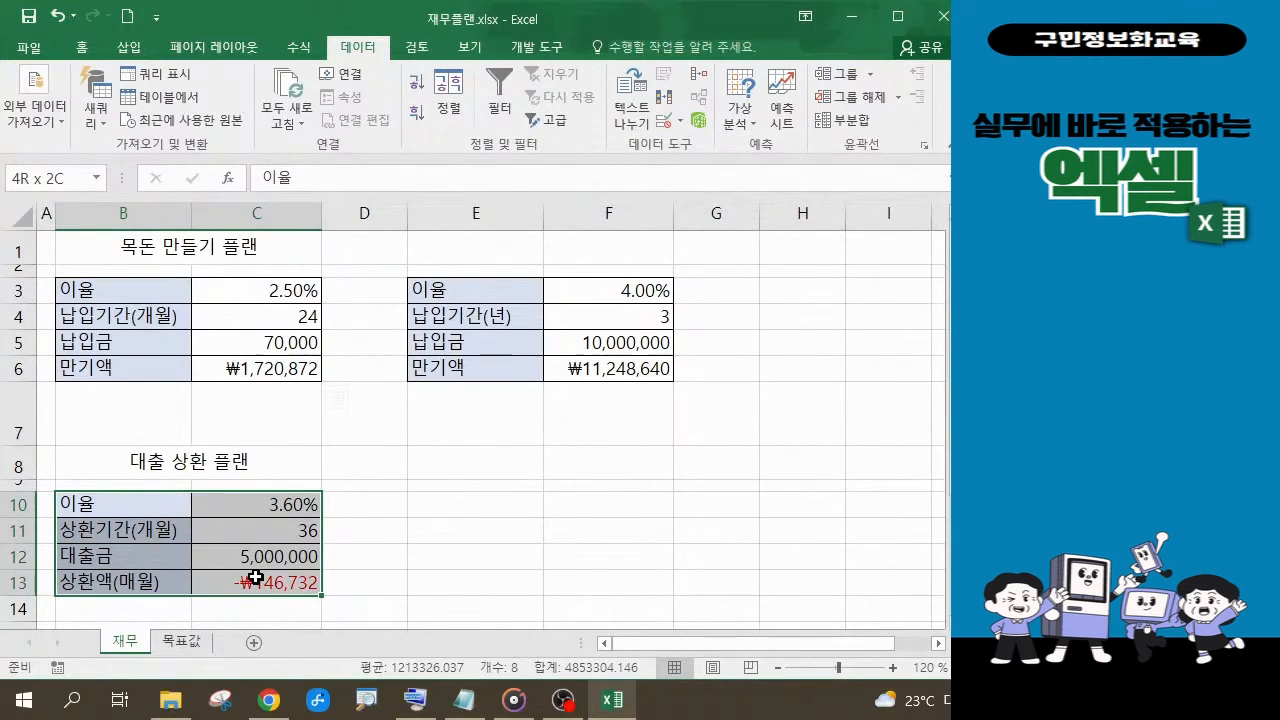
{"action": "left_click_drag", "start_coordinate": [256, 578], "coordinate": [256, 578]}
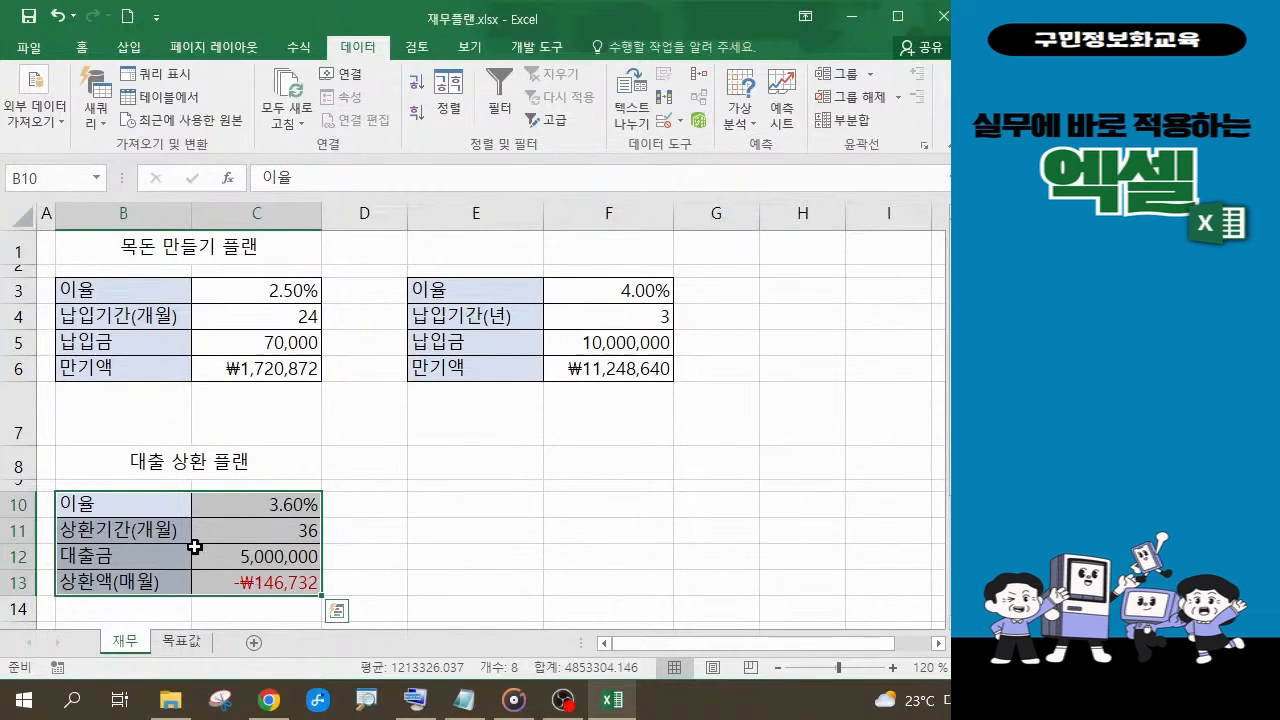
{"action": "left_click", "coordinate": [84, 54]}
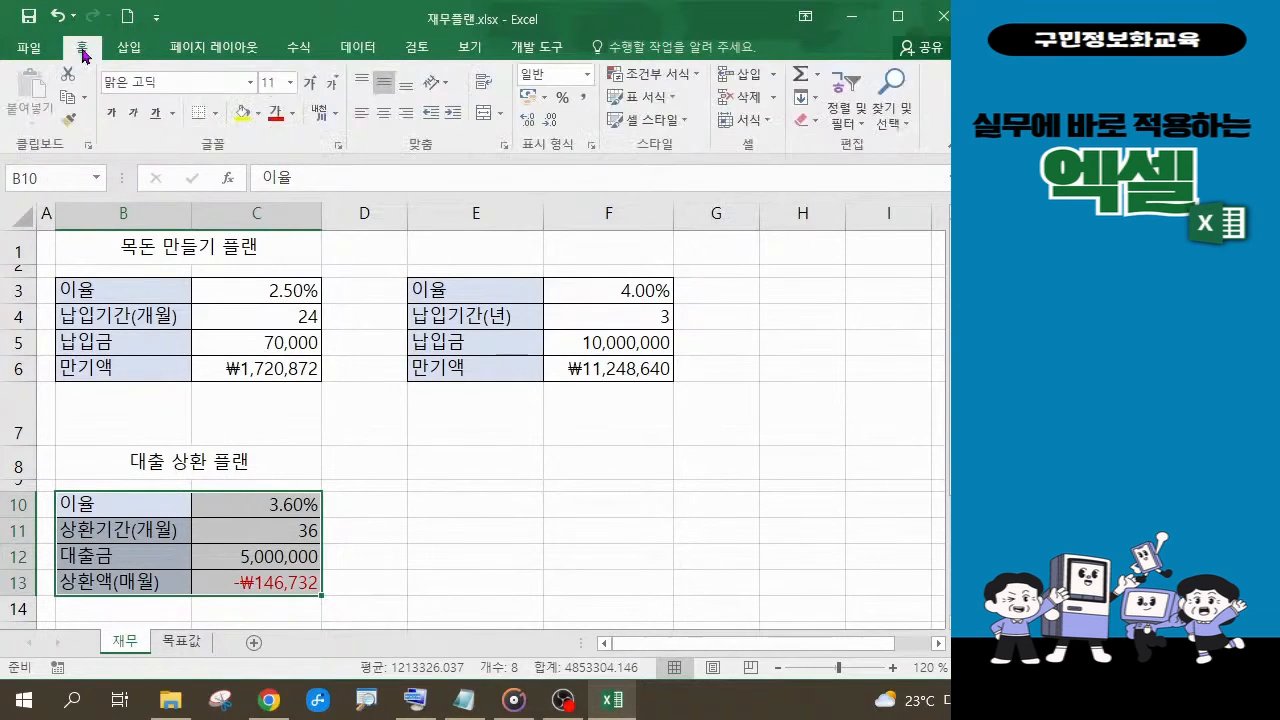
{"action": "left_click", "coordinate": [68, 100]}
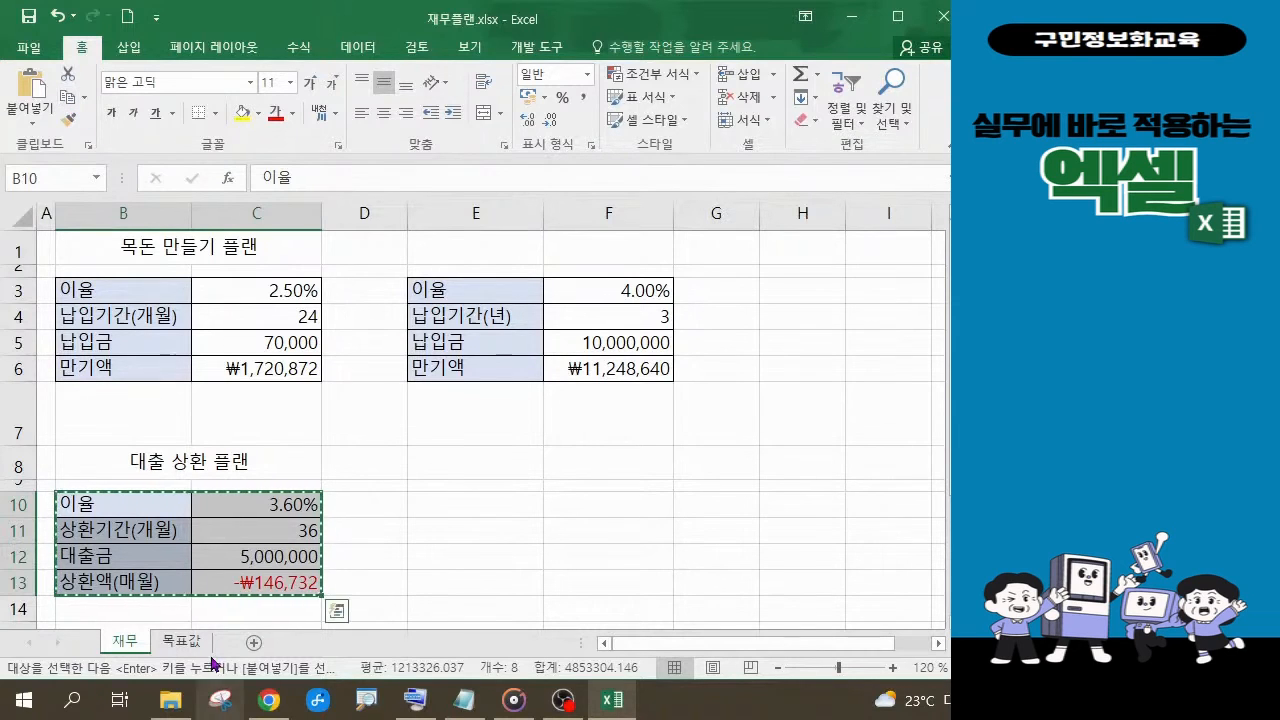
{"action": "left_click", "coordinate": [181, 641]}
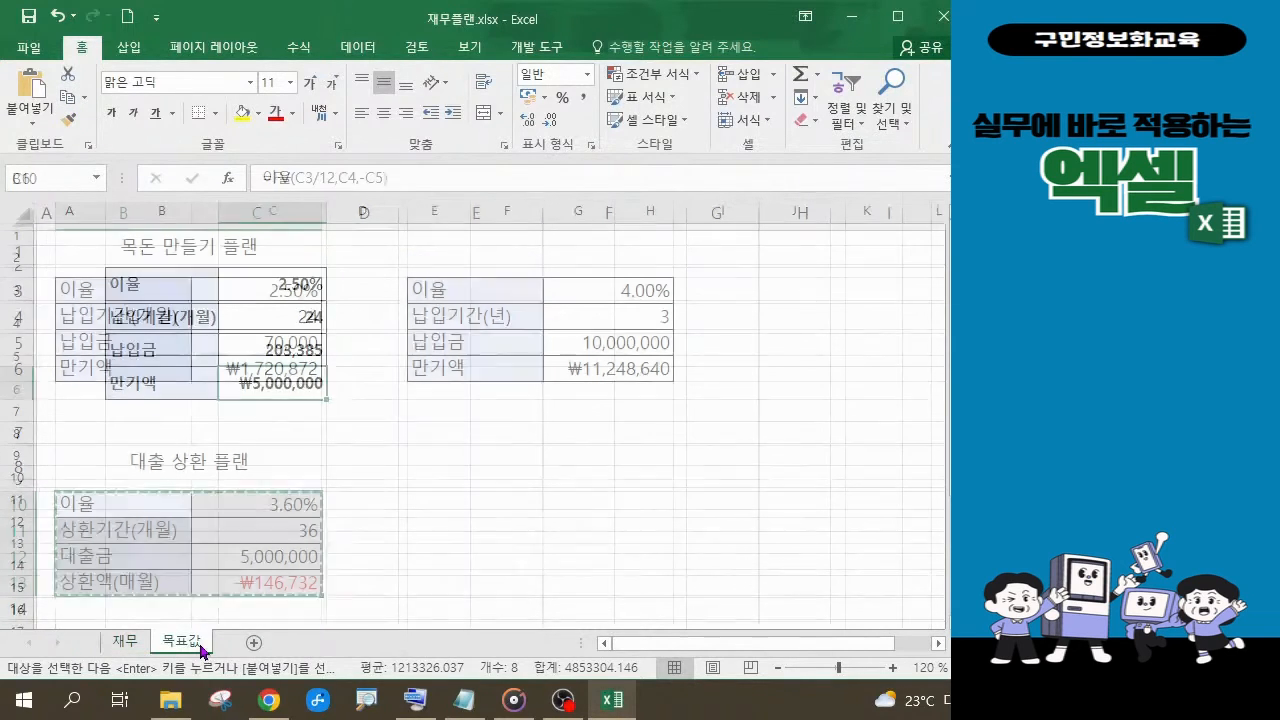
{"action": "left_click", "coordinate": [149, 477]}
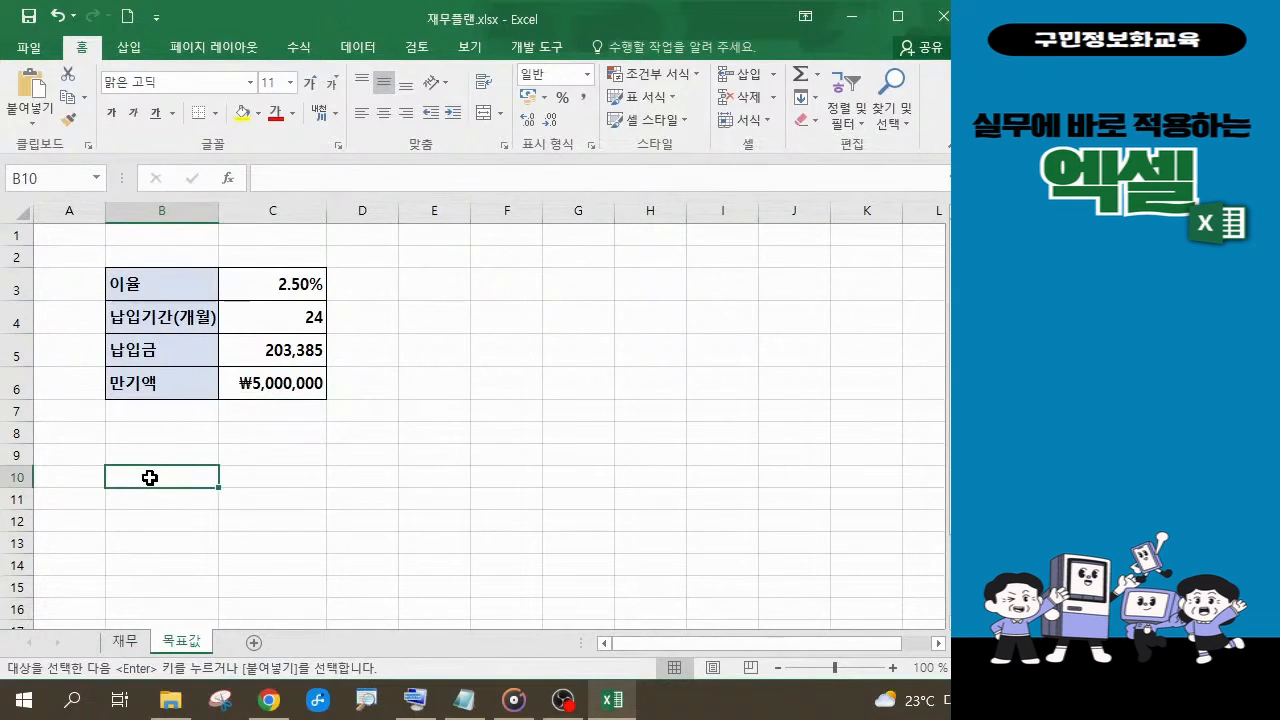
{"action": "left_click", "coordinate": [38, 100]}
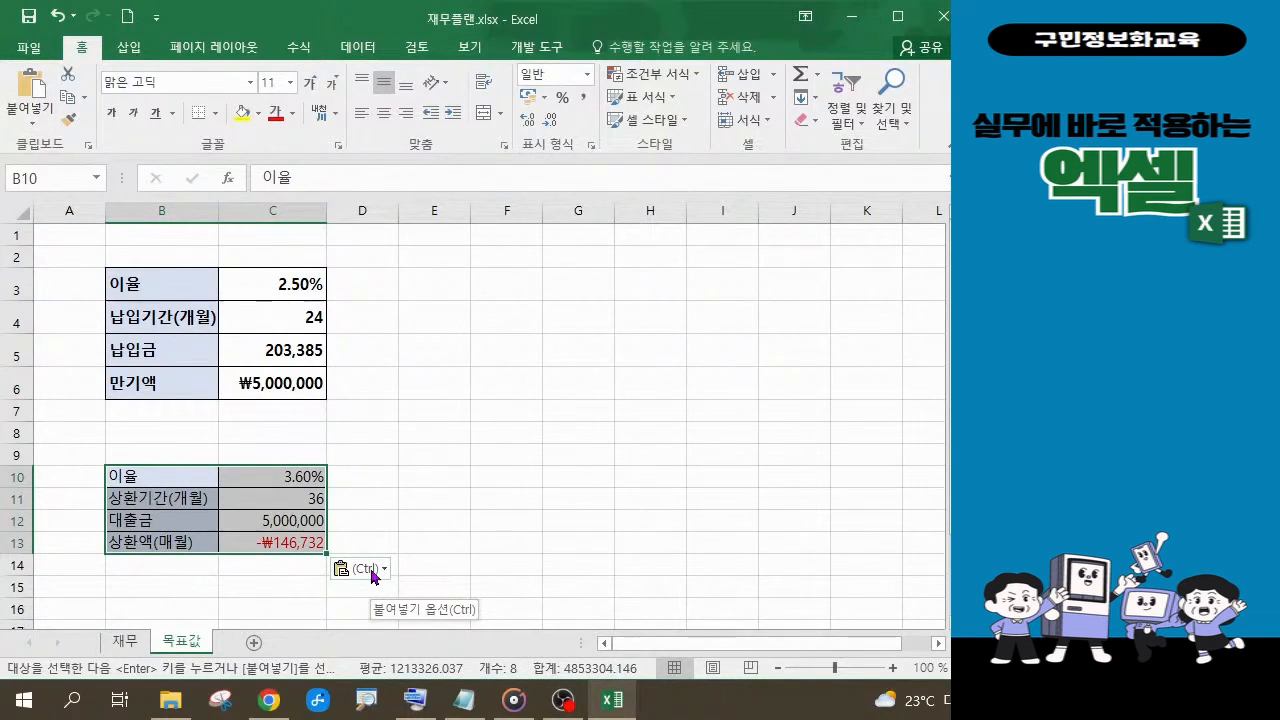
Set the height of rows 10 to 13 to 25.
{"action": "left_click", "coordinate": [22, 477]}
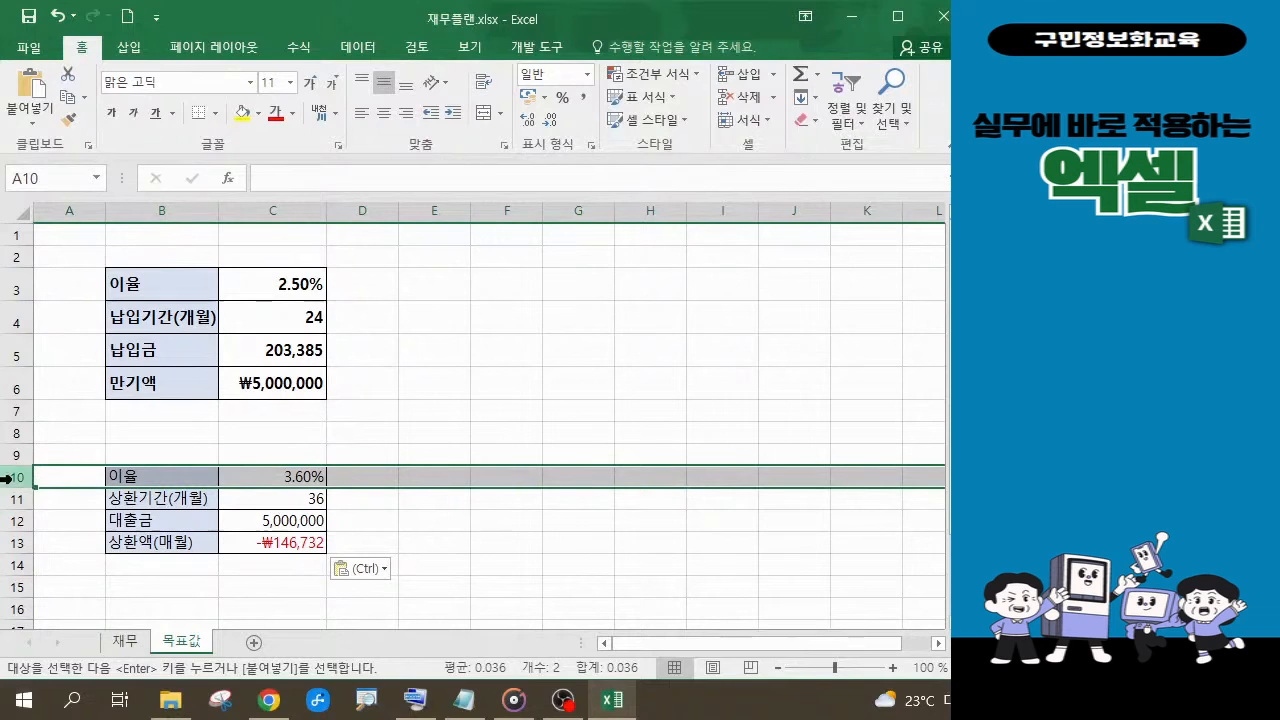
{"action": "left_click_drag", "start_coordinate": [22, 477], "coordinate": [21, 556]}
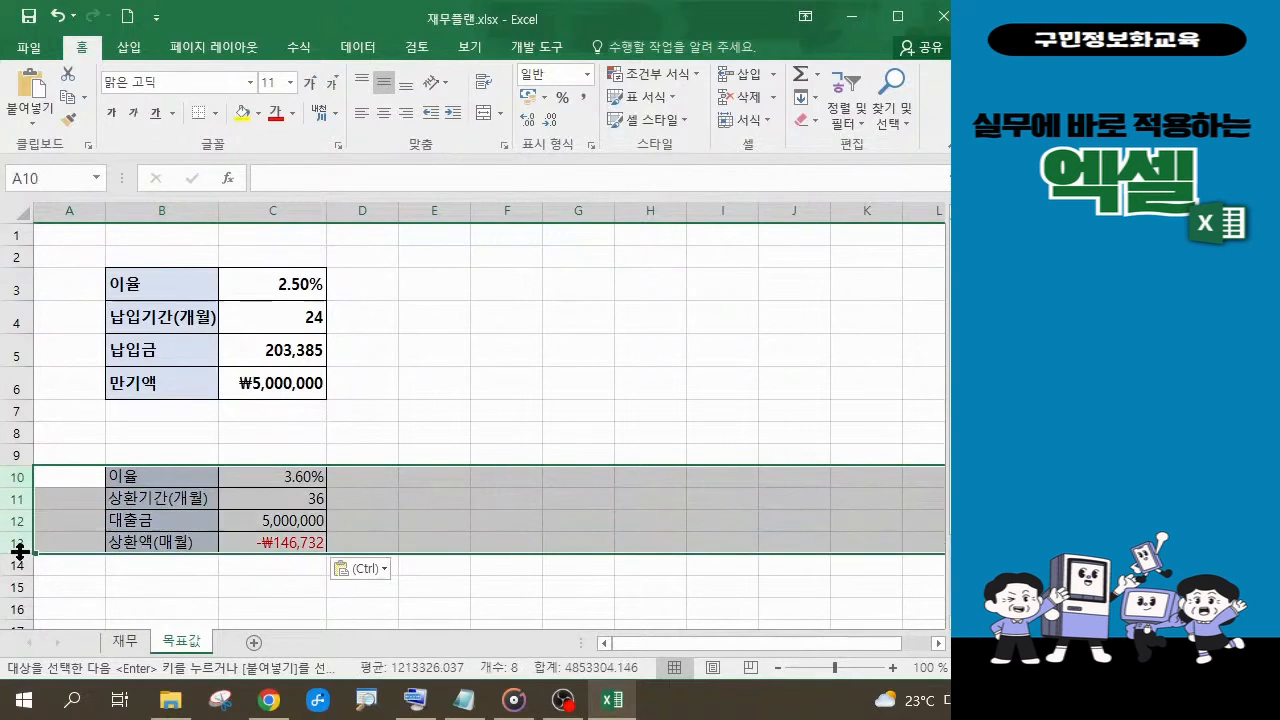
{"action": "right_click", "coordinate": [21, 556]}
{"action": "left_click", "coordinate": [70, 492]}
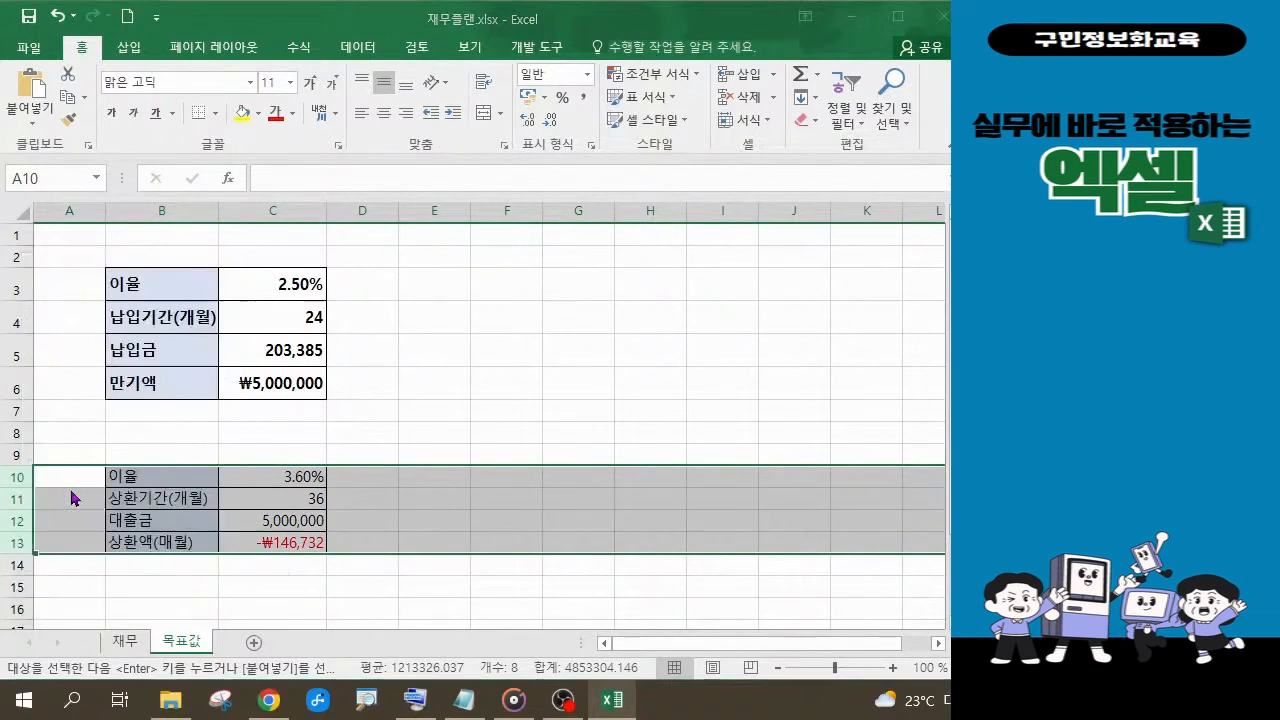
{"action": "type", "text": "25"}
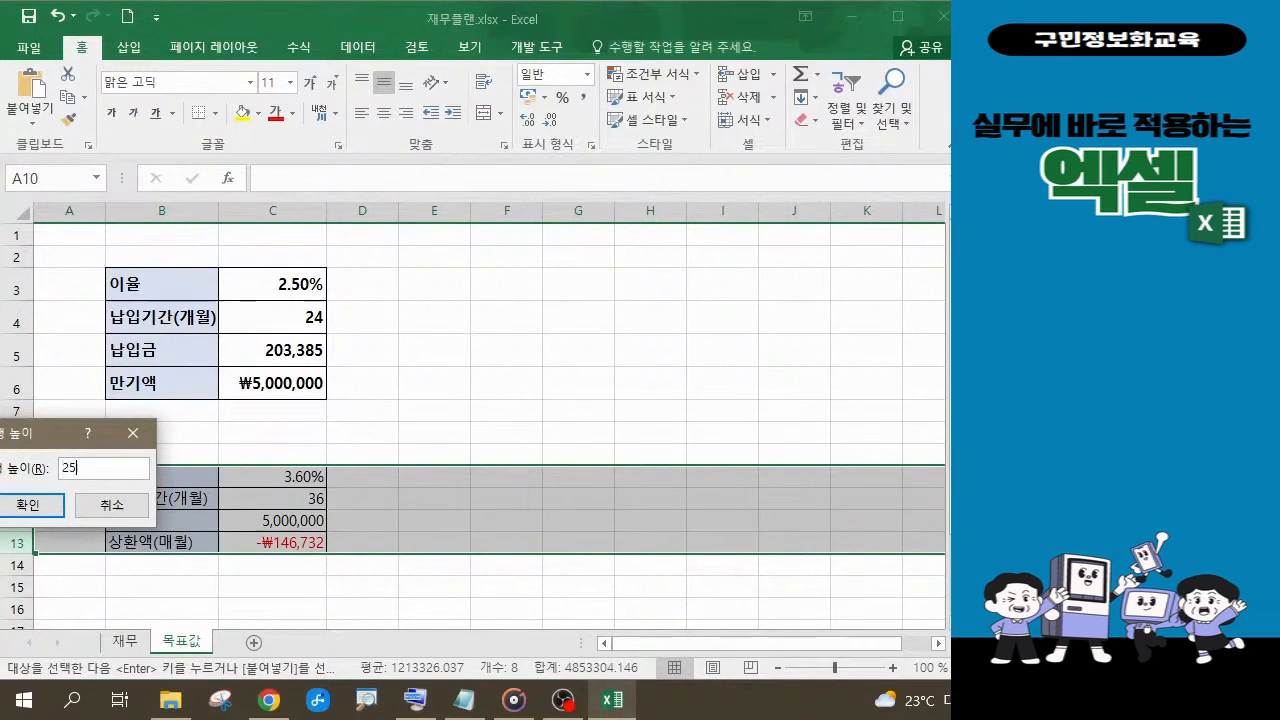
{"action": "key", "text": "Return"}
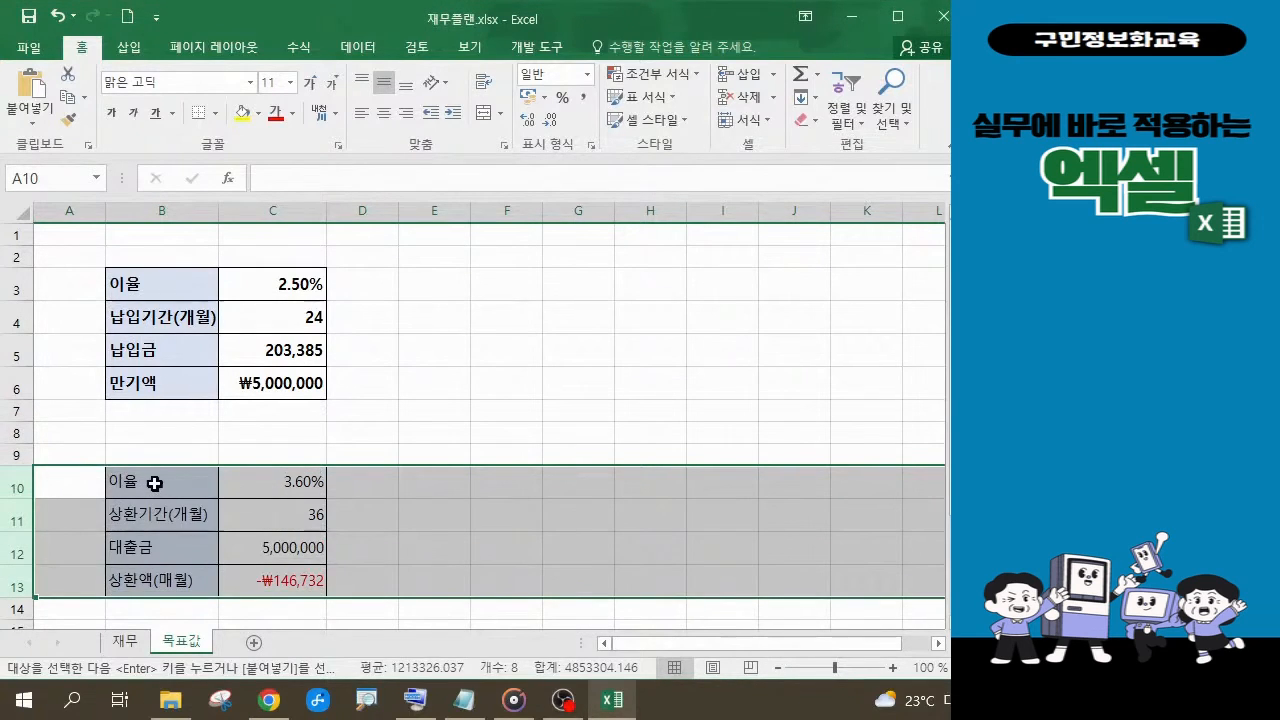
Make the text in the loan table B10:C13 bold.
{"action": "left_click_drag", "start_coordinate": [158, 478], "coordinate": [239, 567]}
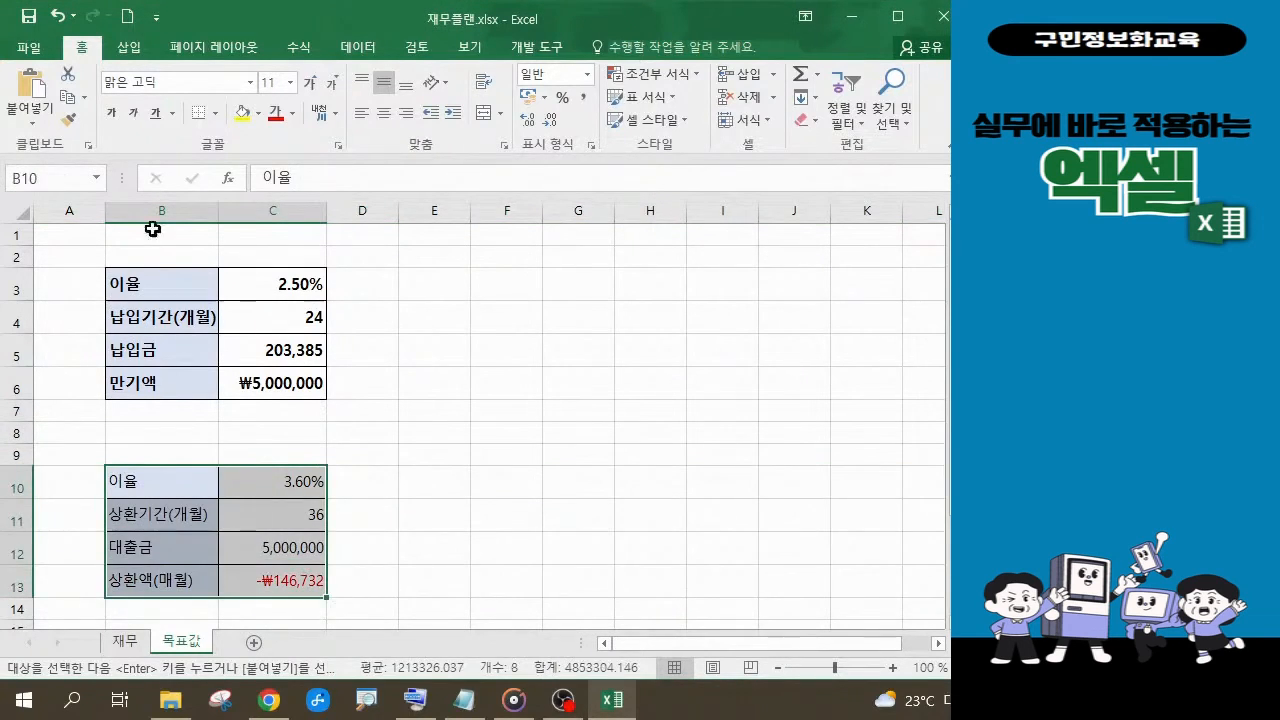
{"action": "left_click", "coordinate": [111, 112]}
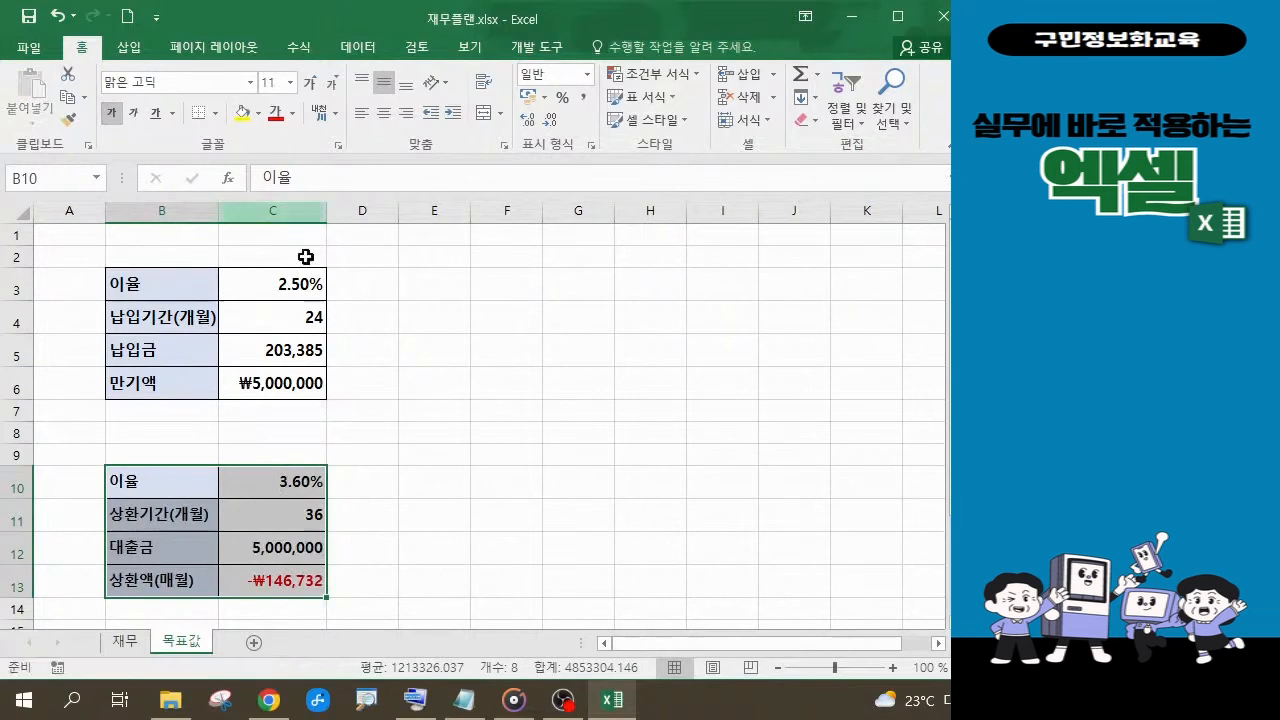
{"action": "left_click", "coordinate": [472, 497]}
Run Goal Seek on C13 (상환액) with target value -300000 and changing cell C11 (상환기간), and accept the solution.
{"action": "scroll", "coordinate": [500, 530], "scroll_direction": "down", "scroll_amount": 1}
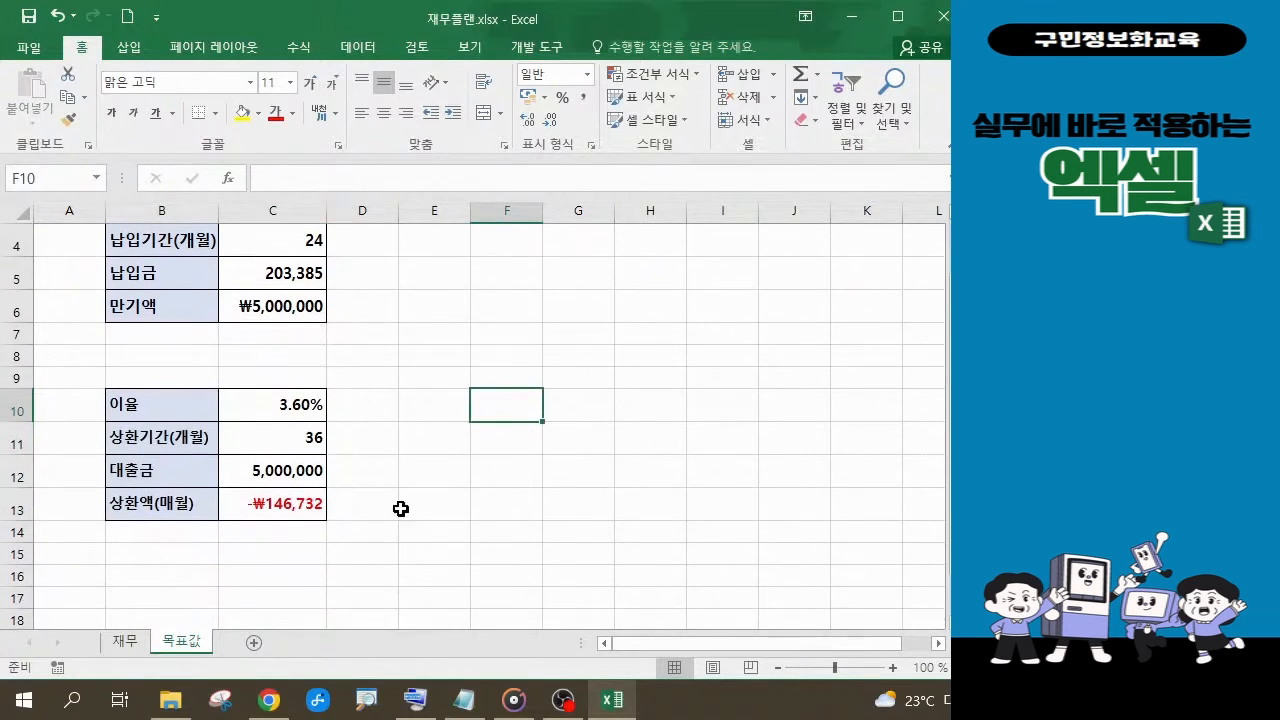
{"action": "left_click", "coordinate": [278, 503]}
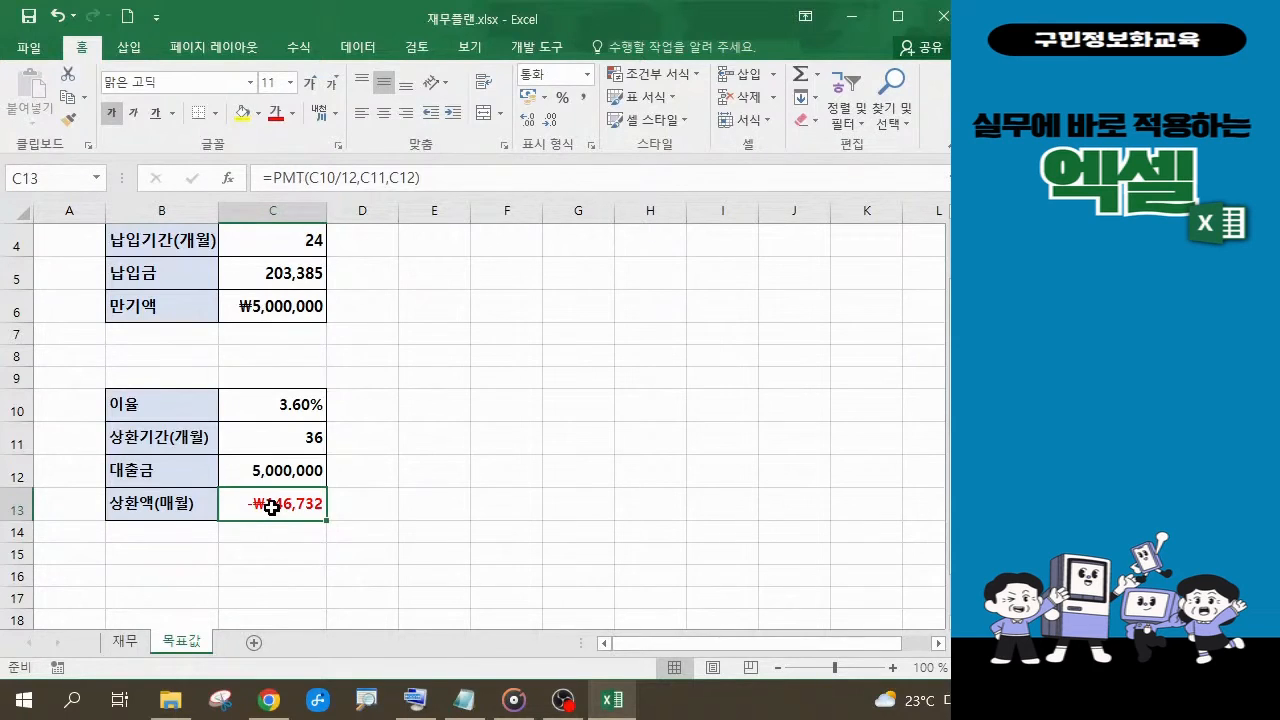
{"action": "left_click", "coordinate": [360, 48]}
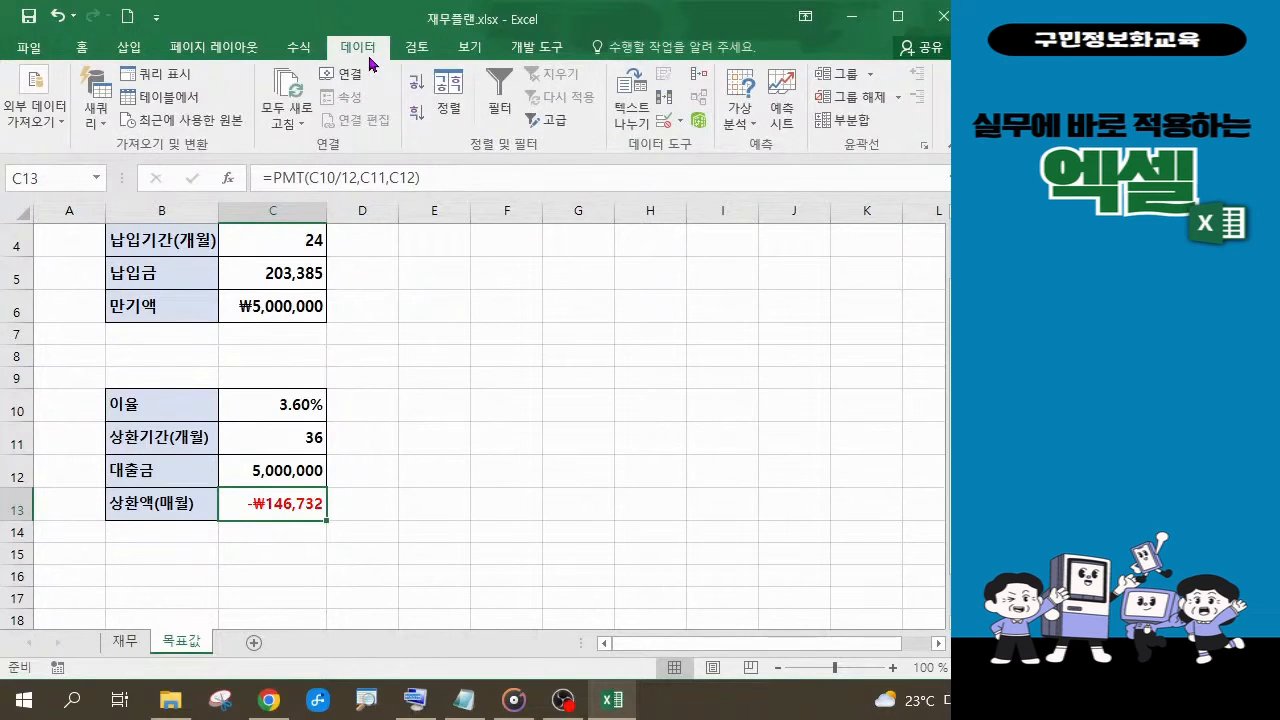
{"action": "left_click", "coordinate": [751, 124]}
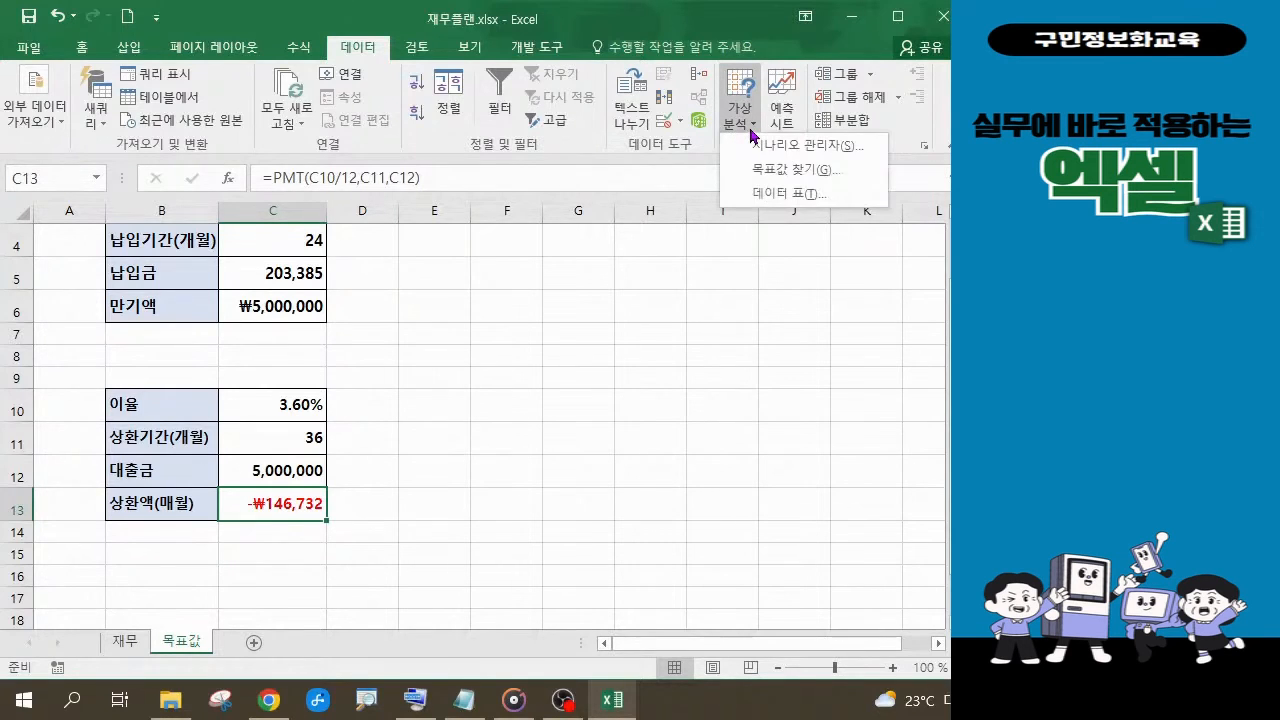
{"action": "left_click", "coordinate": [796, 181]}
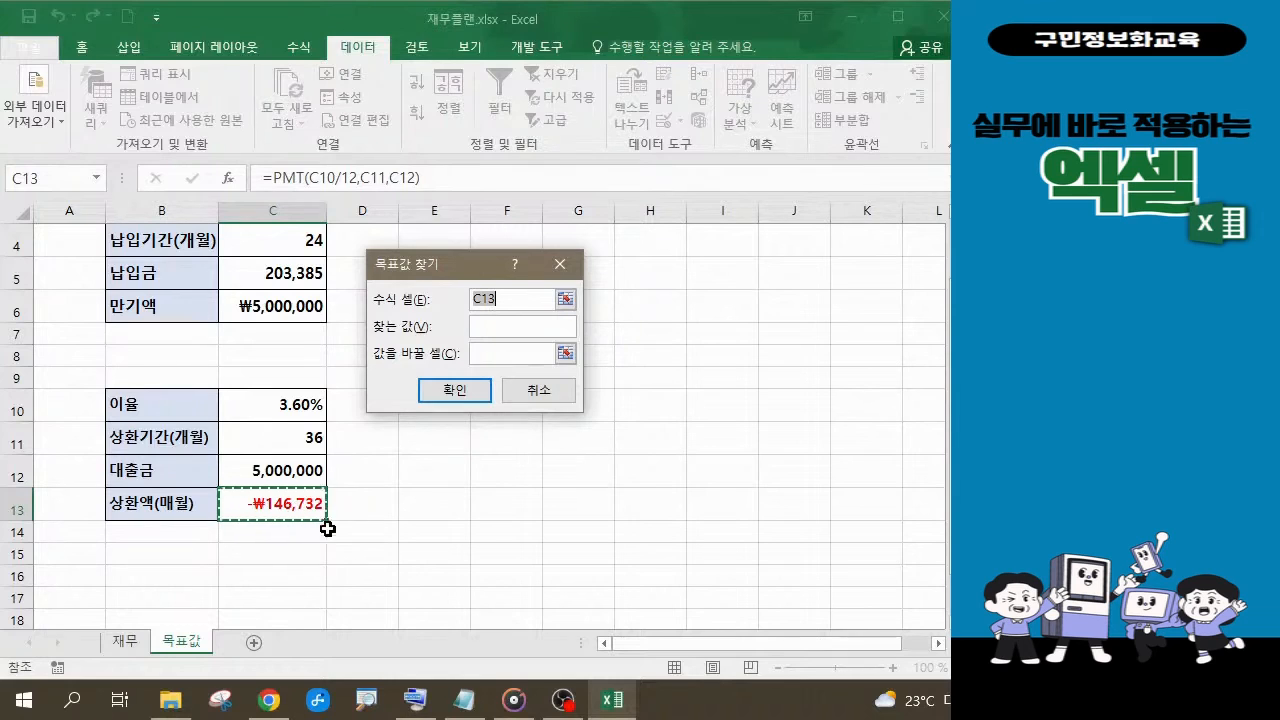
{"action": "left_click", "coordinate": [518, 322]}
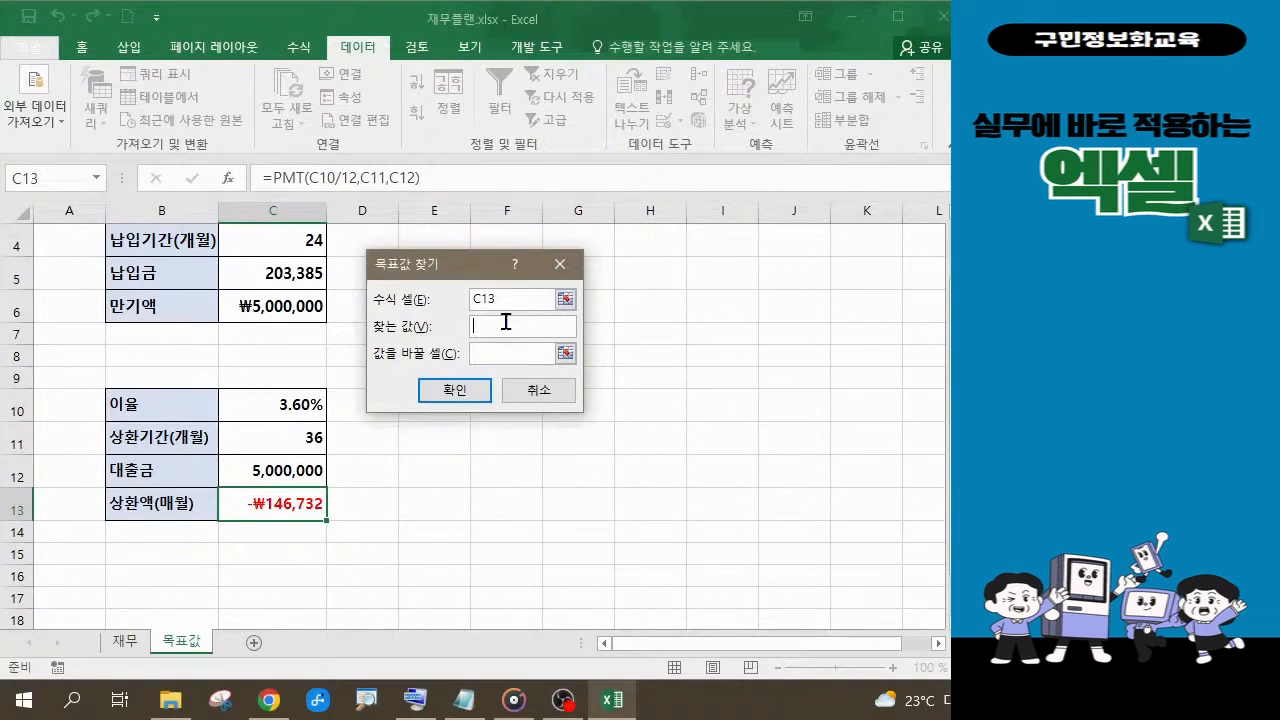
{"action": "type", "text": "-300000"}
{"action": "left_click", "coordinate": [498, 350]}
{"action": "left_click", "coordinate": [297, 443]}
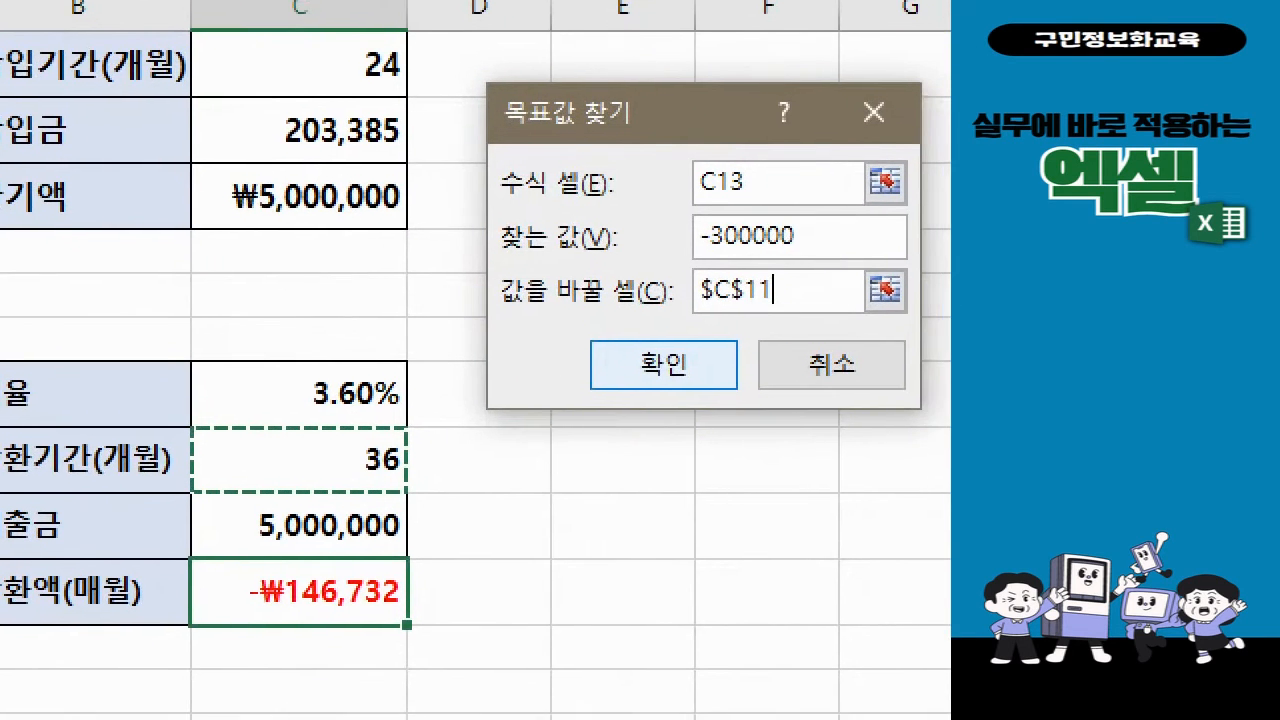
{"action": "left_click", "coordinate": [641, 359]}
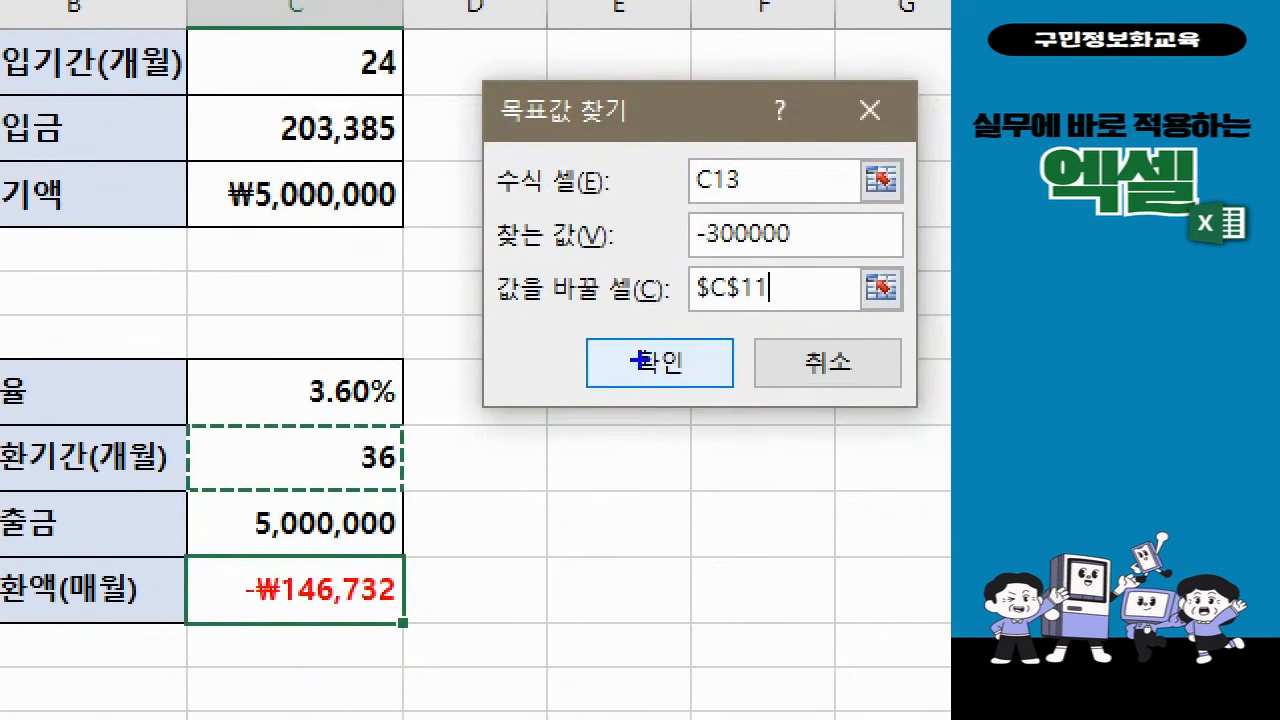
{"action": "mouse_move", "coordinate": [646, 136]}
{"action": "left_mouse_down"}
{"action": "mouse_move", "coordinate": [727, 211]}
{"action": "mouse_move", "coordinate": [786, 309]}
{"action": "mouse_move", "coordinate": [813, 327]}
{"action": "left_mouse_up"}
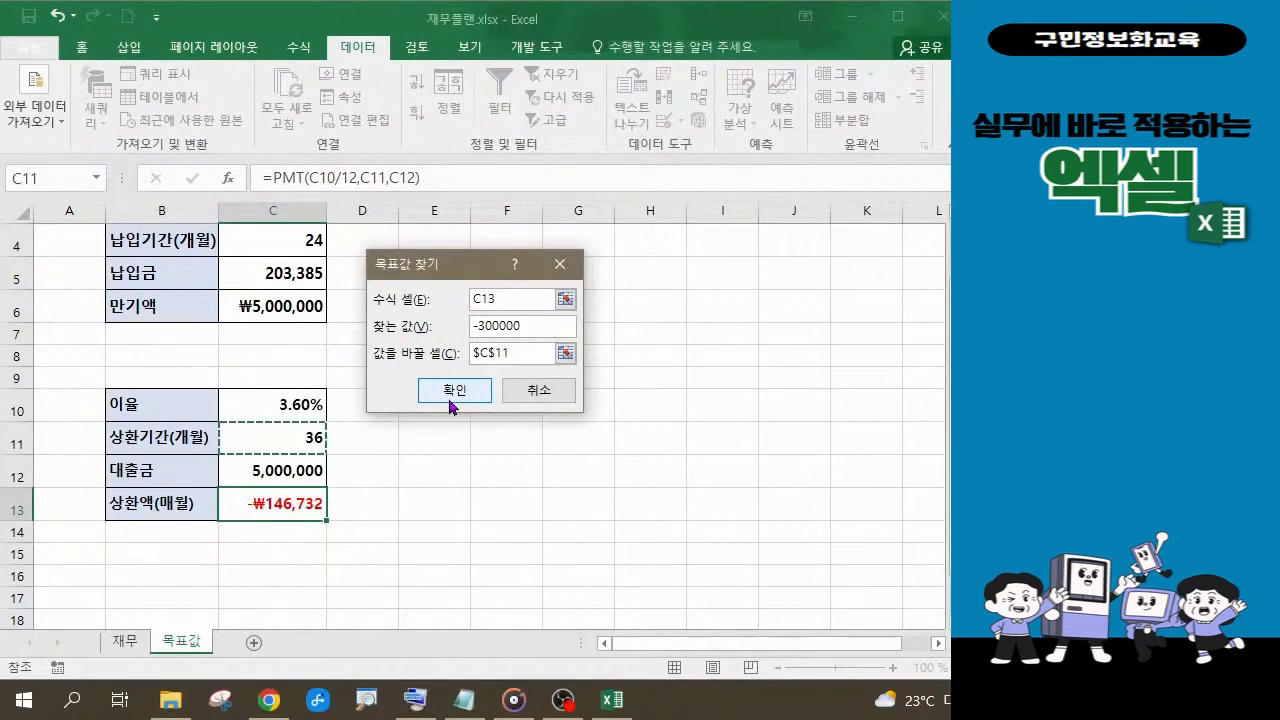
{"action": "left_click", "coordinate": [650, 374]}
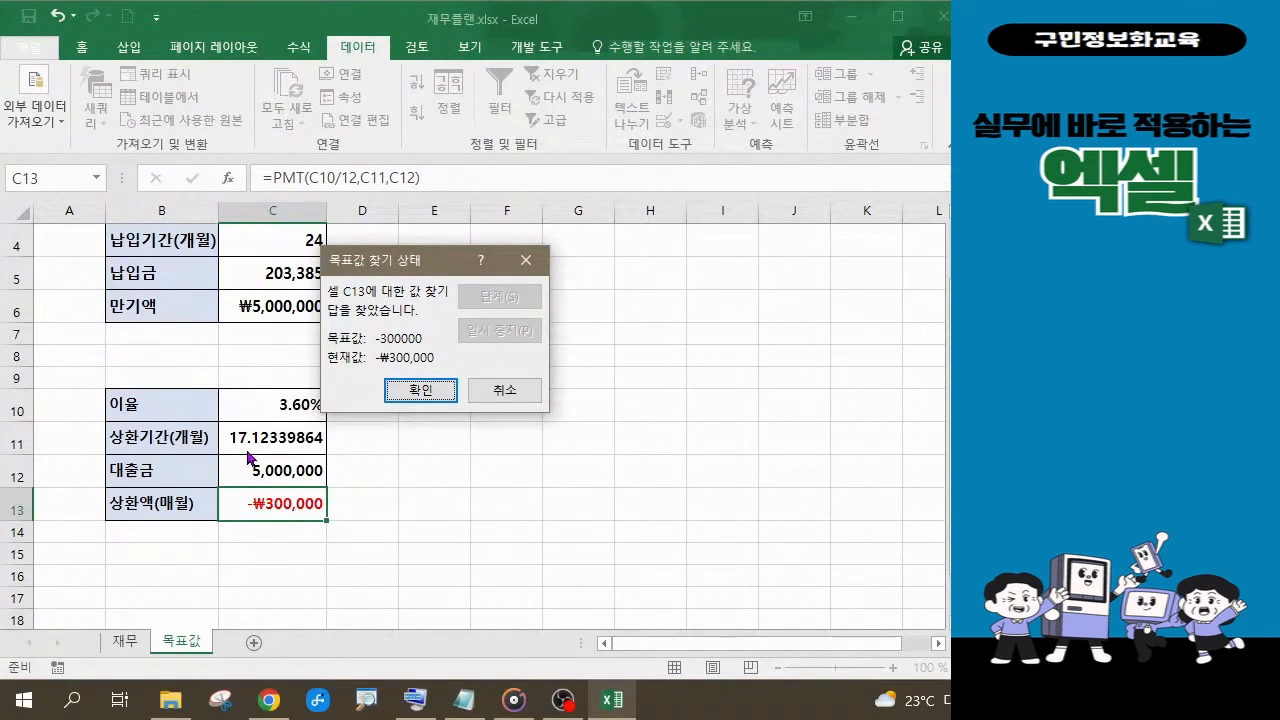
{"action": "left_click", "coordinate": [411, 395]}
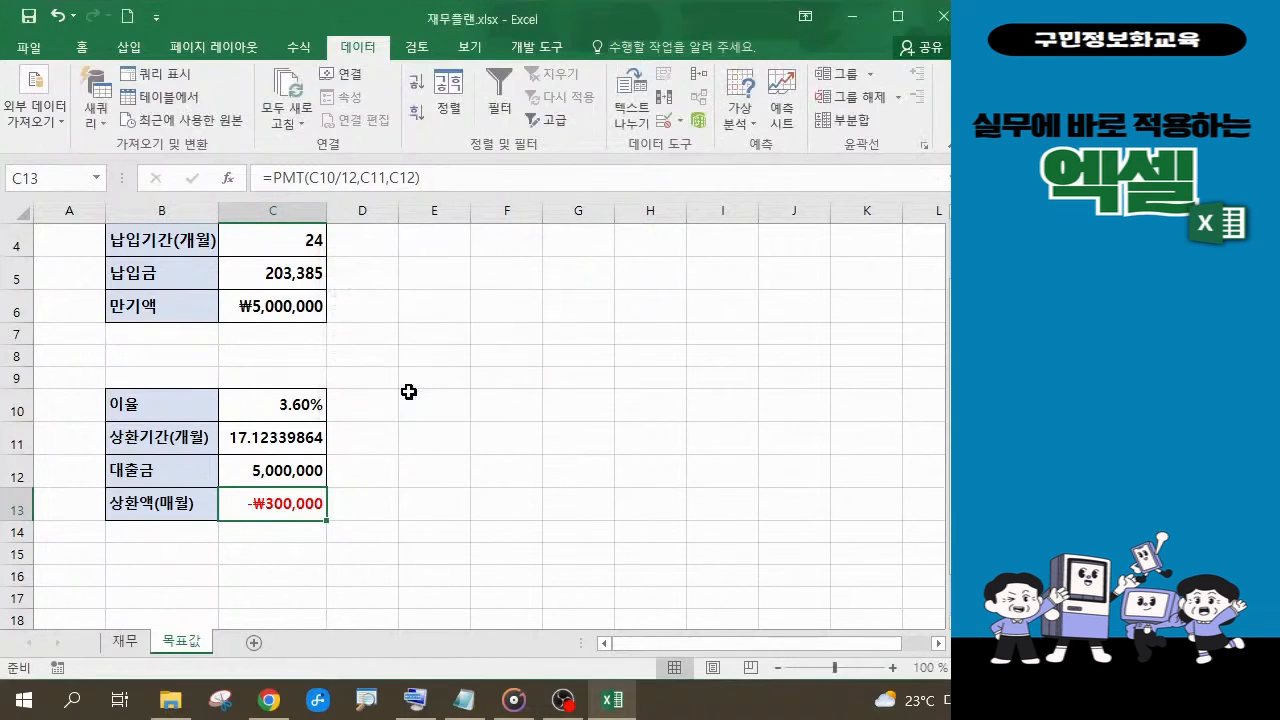
Reduce the decimal places of the repayment period in C11 until it displays as a whole number.
{"action": "left_click", "coordinate": [295, 441]}
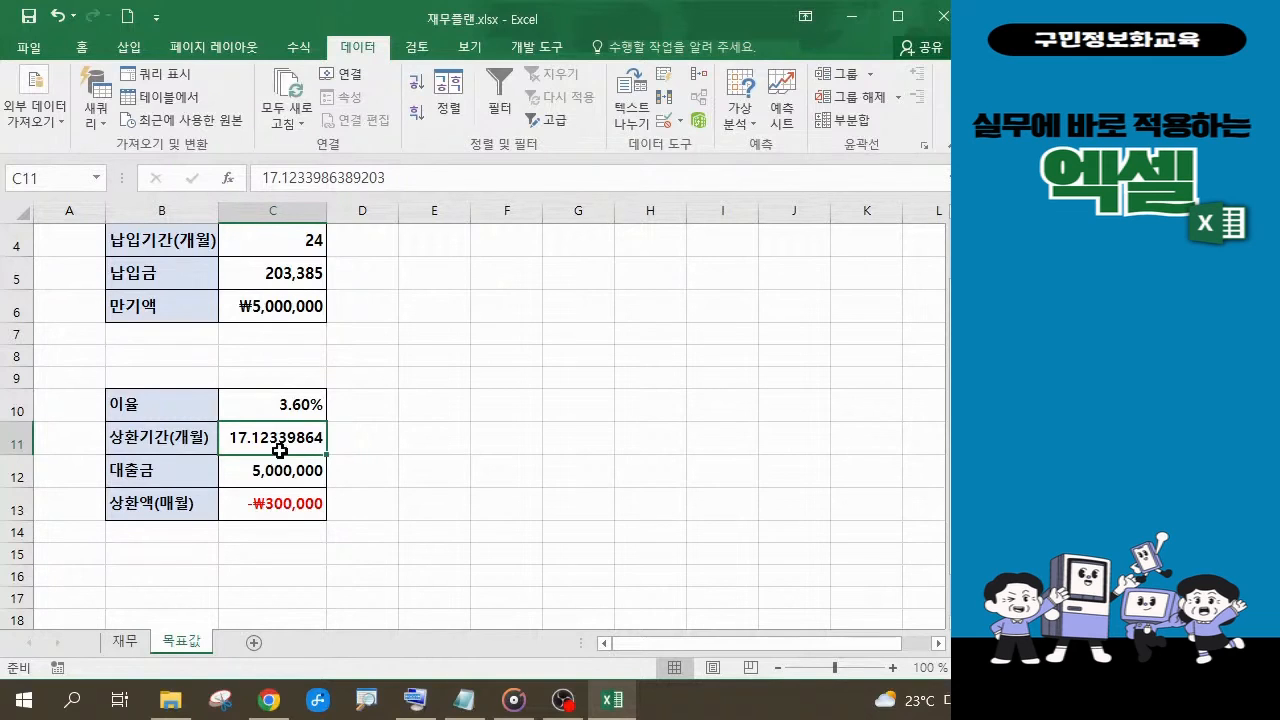
{"action": "left_click", "coordinate": [84, 48]}
{"action": "left_click", "coordinate": [551, 124]}
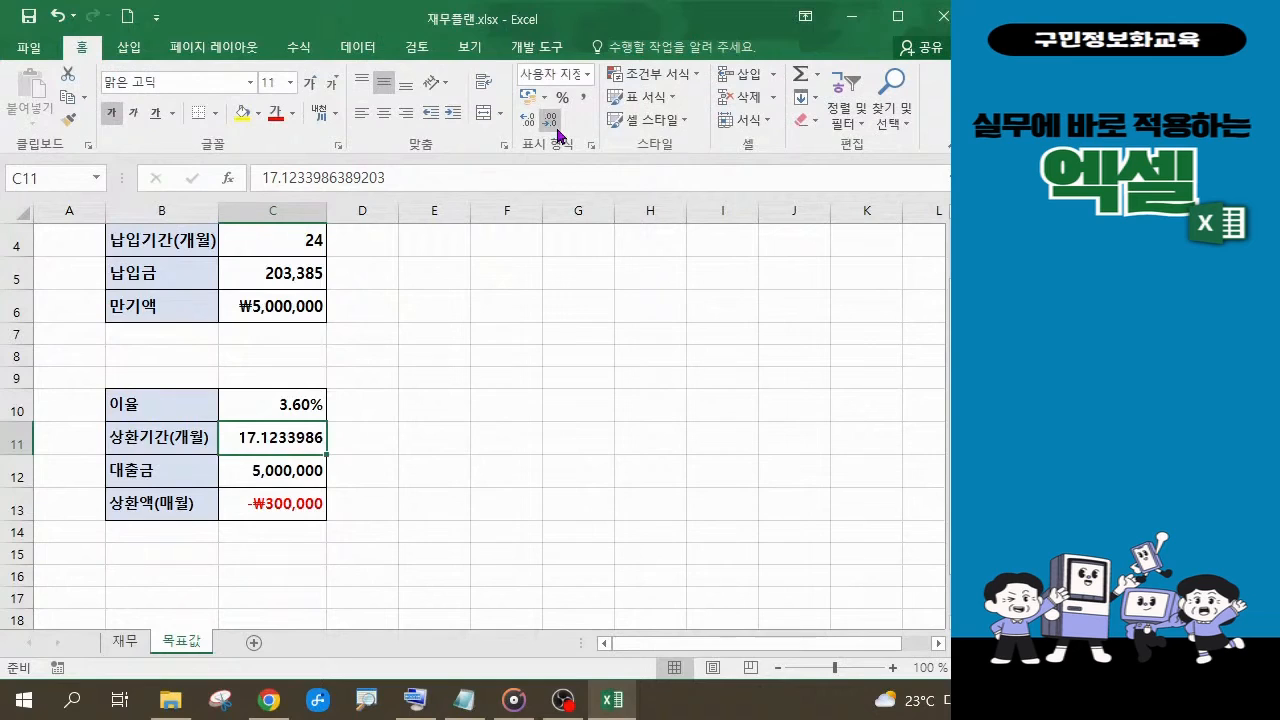
{"action": "left_click", "coordinate": [556, 130]}
{"action": "left_click", "coordinate": [556, 130]}
{"action": "left_click", "coordinate": [556, 130]}
{"action": "left_click", "coordinate": [556, 130]}
{"action": "left_click", "coordinate": [556, 130]}
{"action": "left_click", "coordinate": [556, 130]}
{"action": "left_click", "coordinate": [556, 130]}
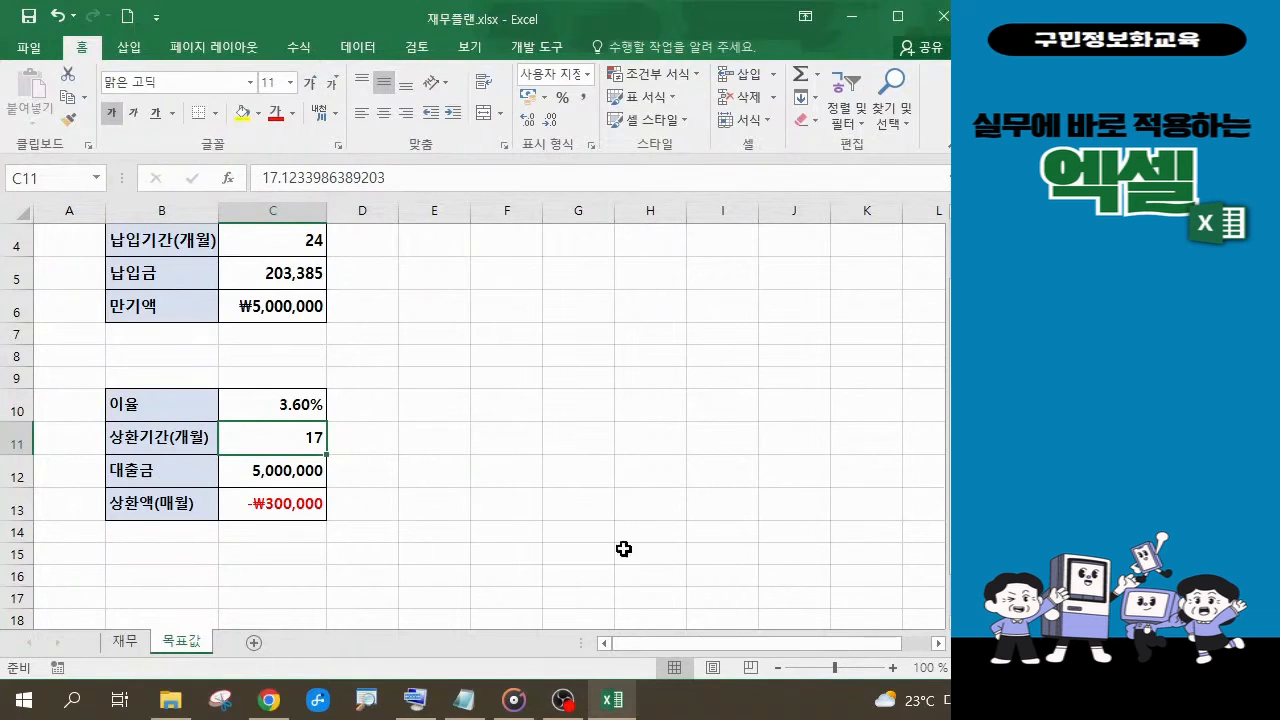
Define the name 연이율 for the loan interest rate cell C10.
{"action": "key", "text": "alt+Tab"}
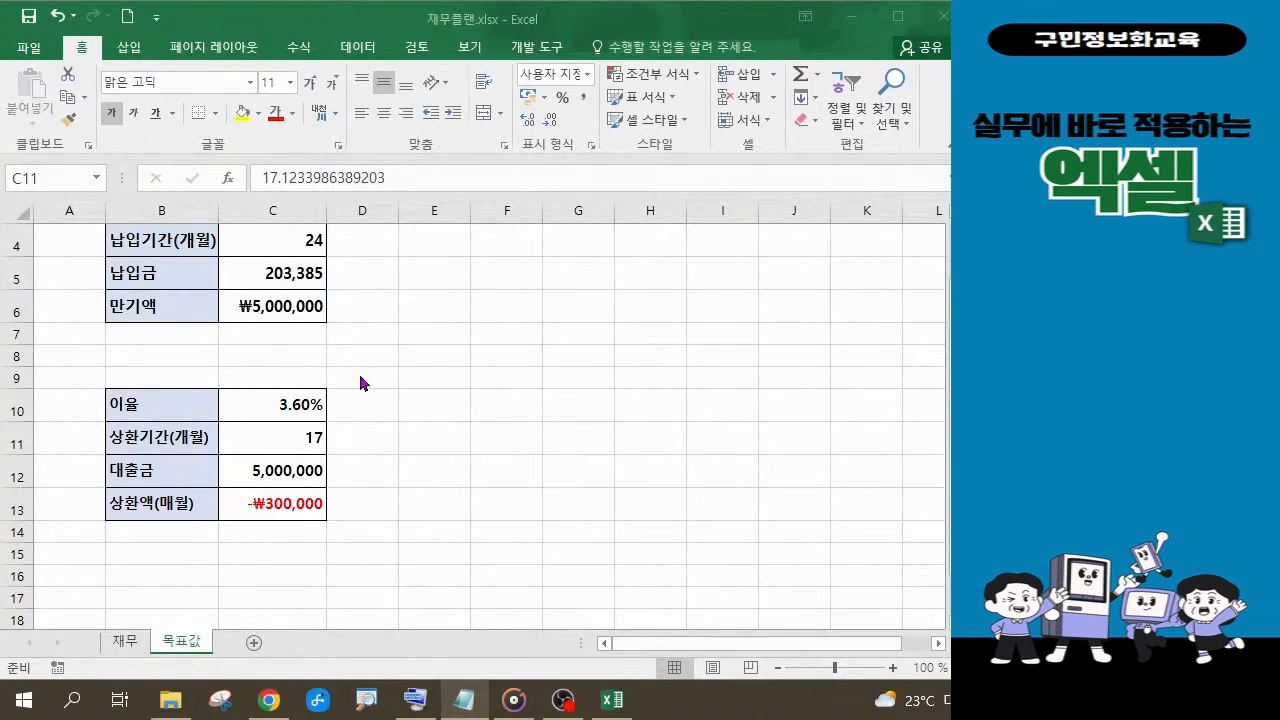
{"action": "left_click", "coordinate": [295, 405]}
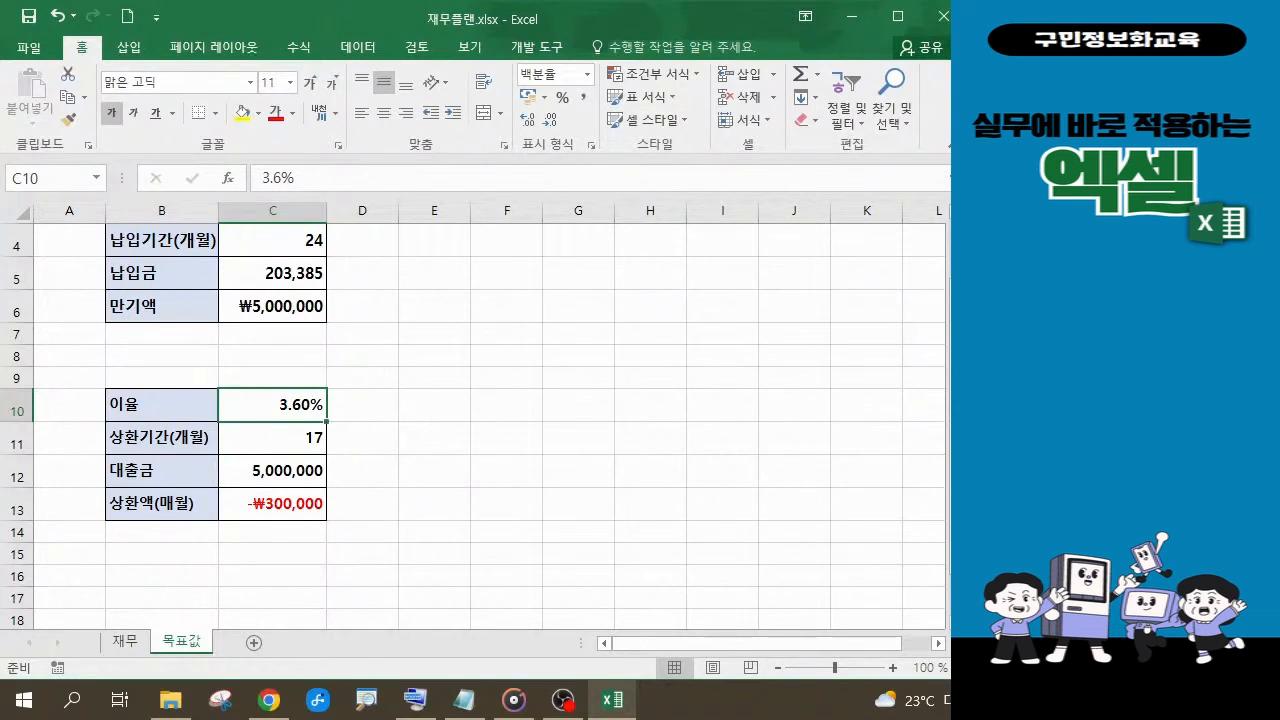
{"action": "key", "text": "alt+Tab"}
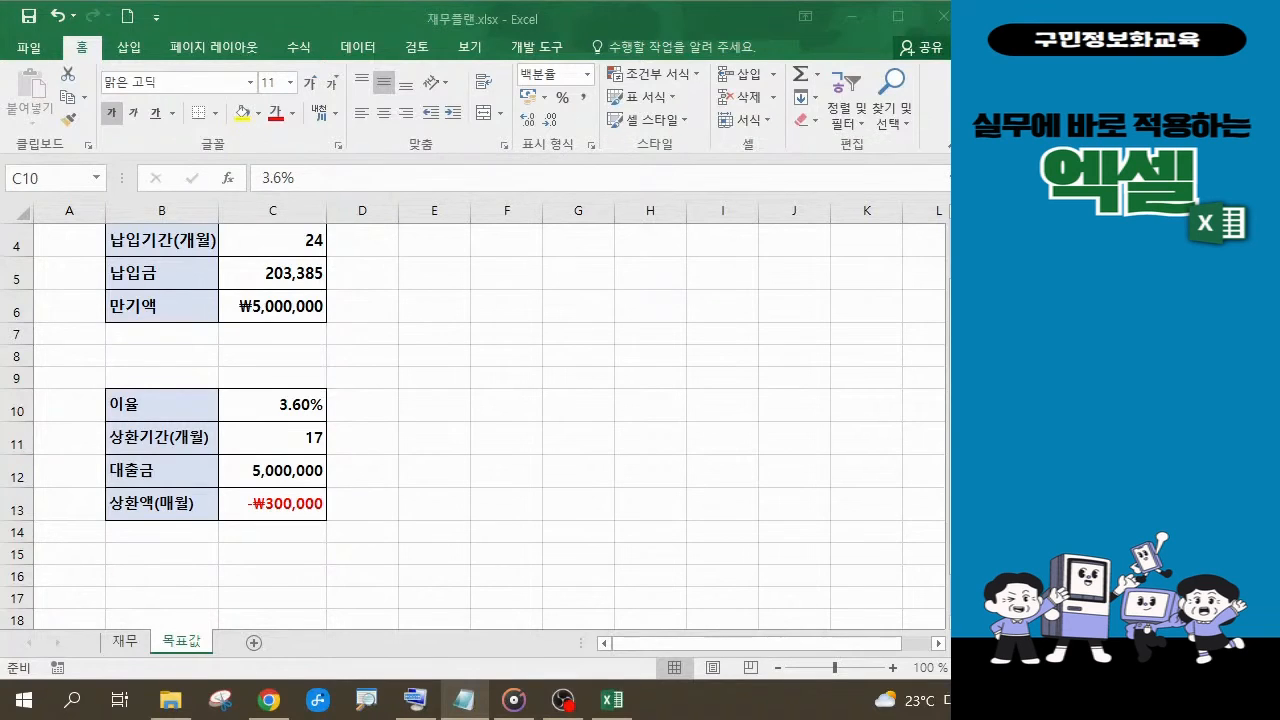
{"action": "left_click", "coordinate": [285, 404]}
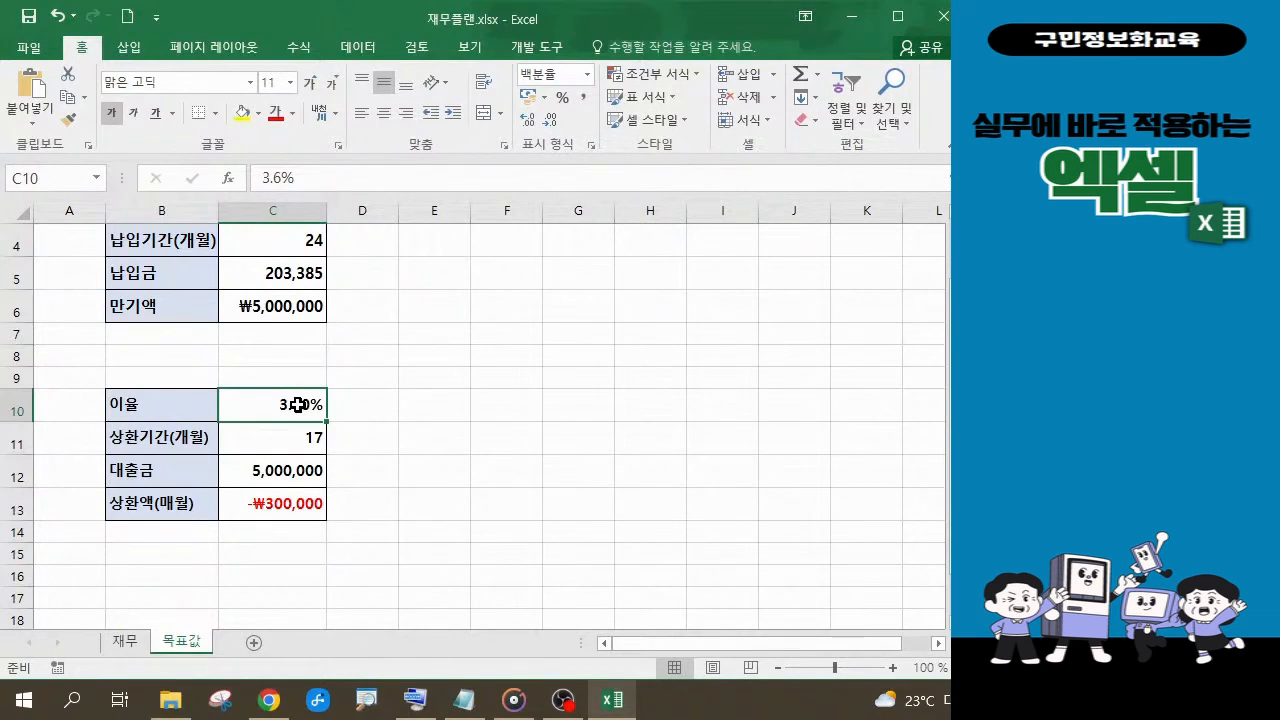
{"action": "left_click", "coordinate": [50, 177]}
{"action": "type", "text": "연이율"}
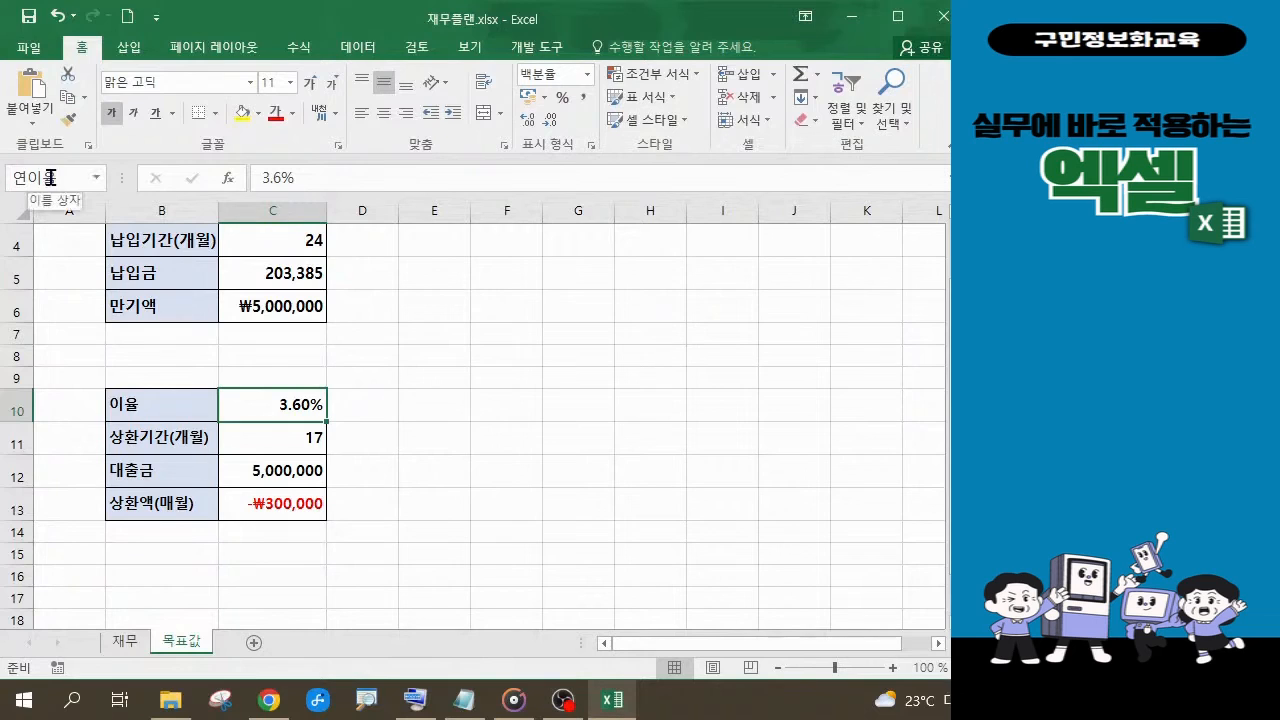
{"action": "key", "text": "Return"}
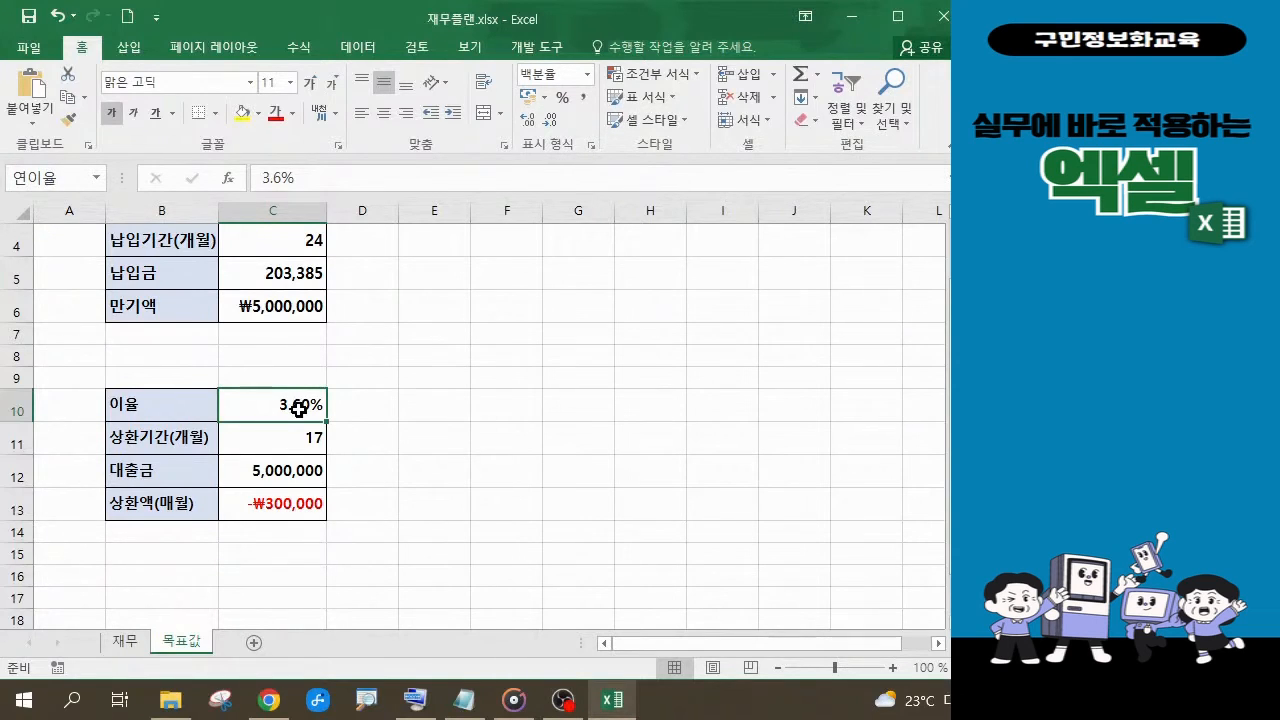
Define the name 상환액 for the monthly repayment cell C13.
{"action": "left_click", "coordinate": [285, 510]}
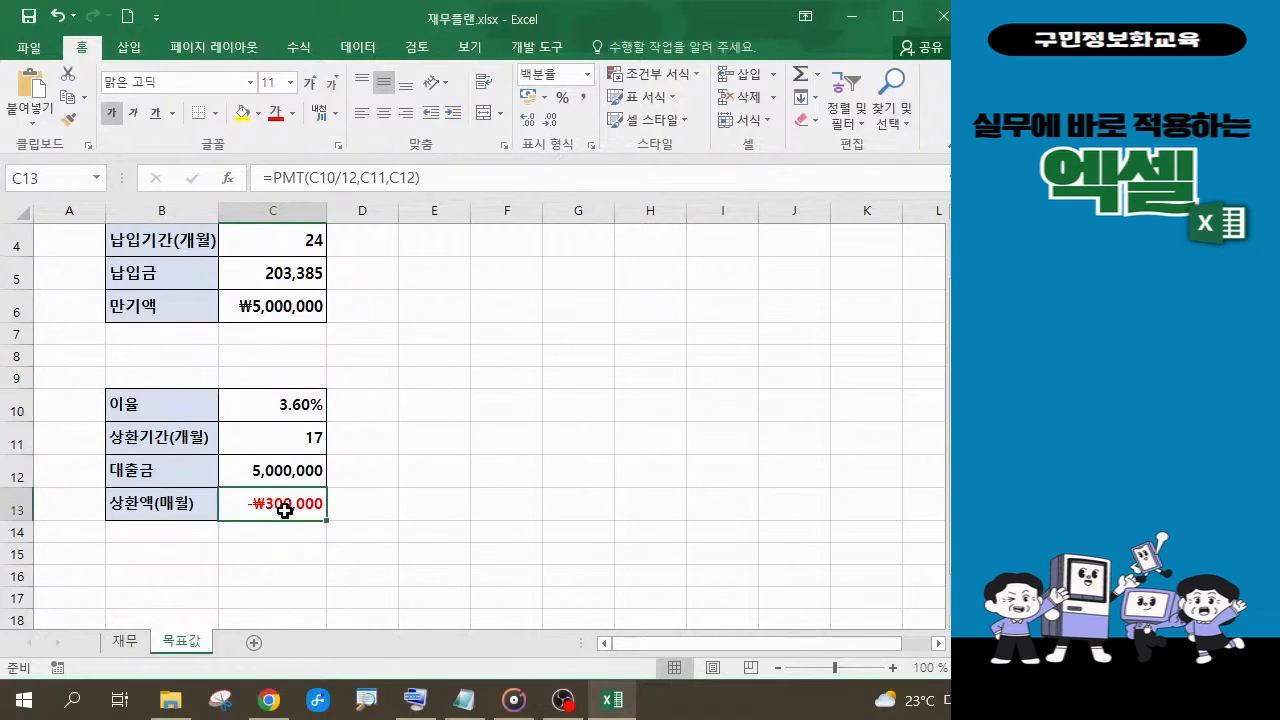
{"action": "left_click", "coordinate": [45, 180]}
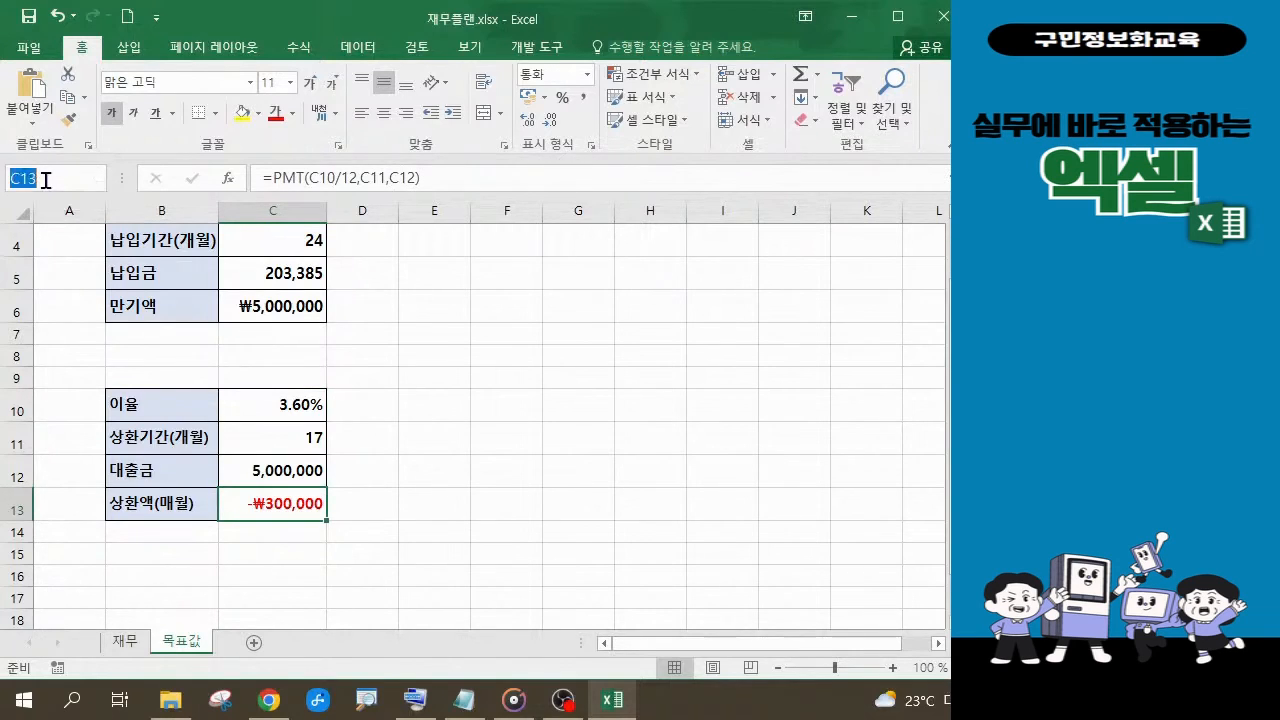
{"action": "type", "text": "상환액"}
{"action": "key", "text": "Return"}
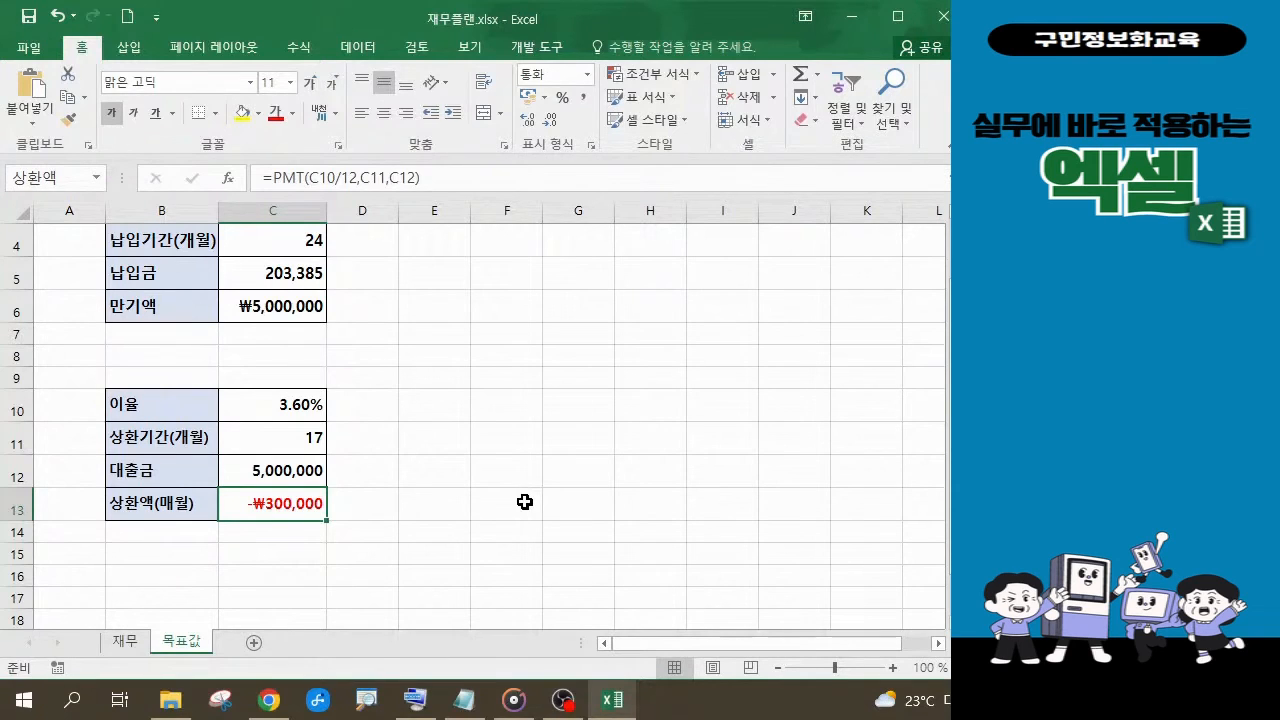
Add a scenario named 연이율 3% in the Scenario Manager with C10 as the changing cell.
{"action": "left_click", "coordinate": [297, 411]}
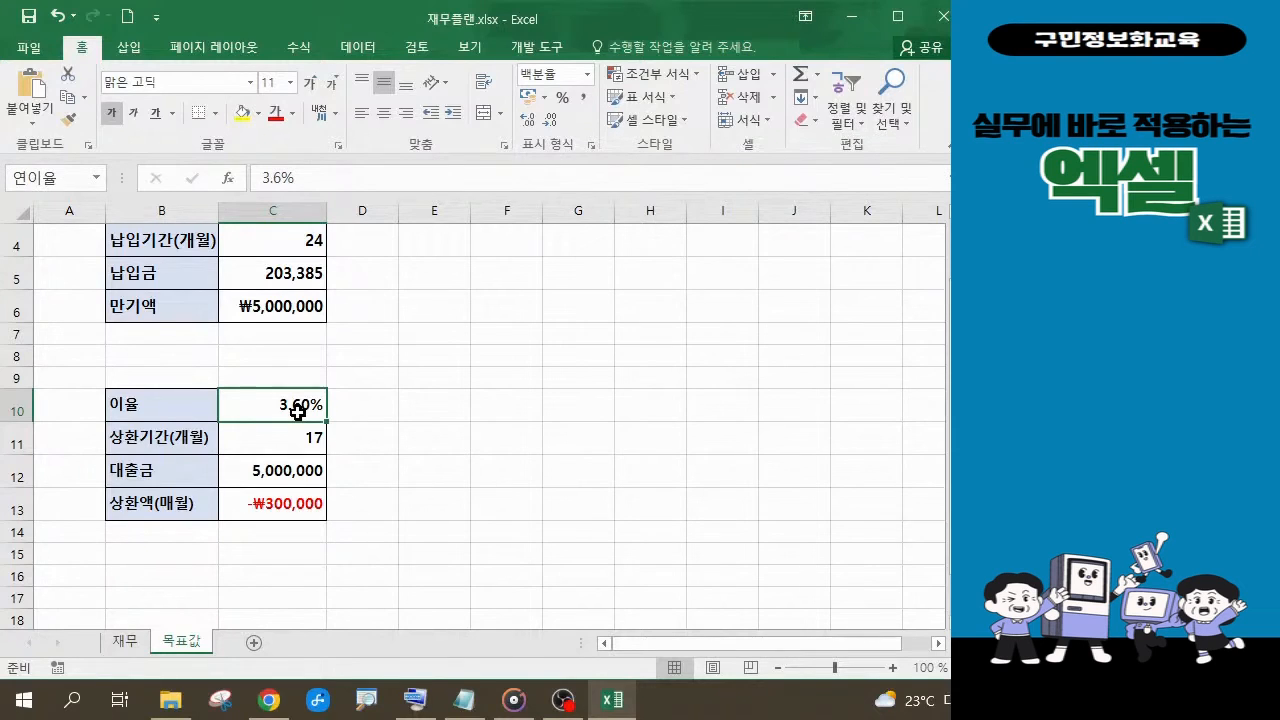
{"action": "left_click", "coordinate": [360, 50]}
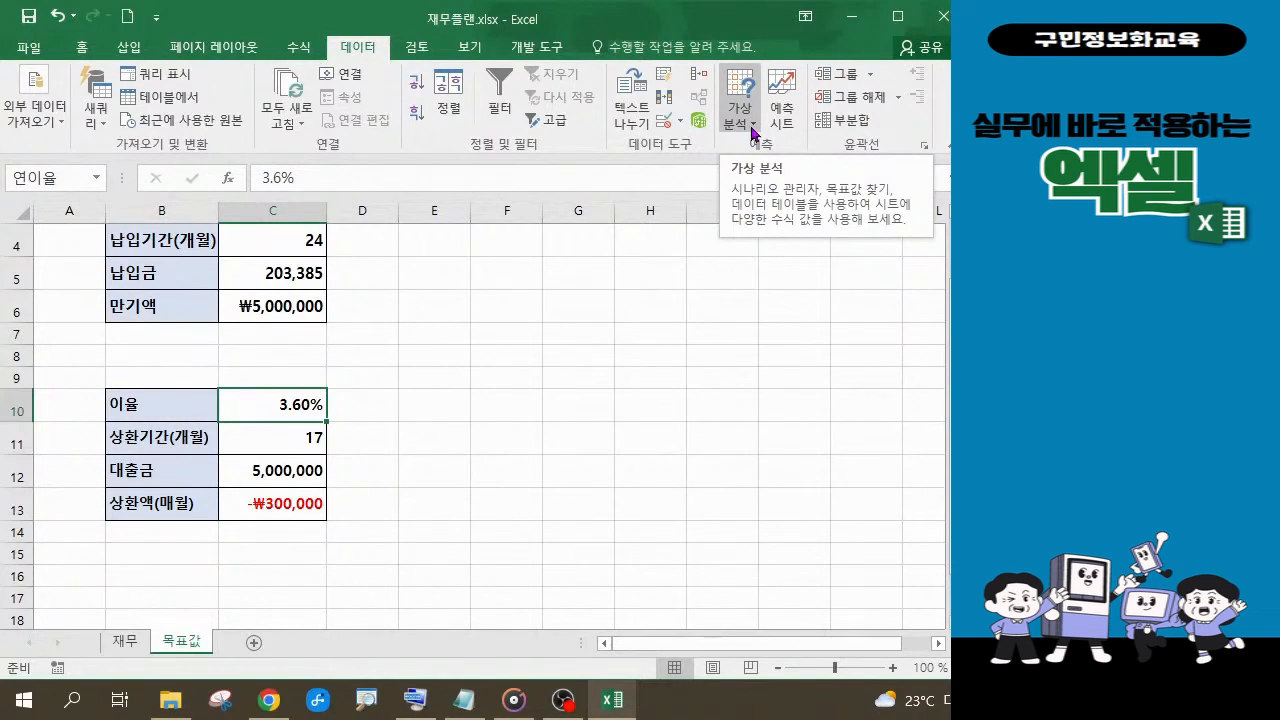
{"action": "left_click", "coordinate": [752, 128]}
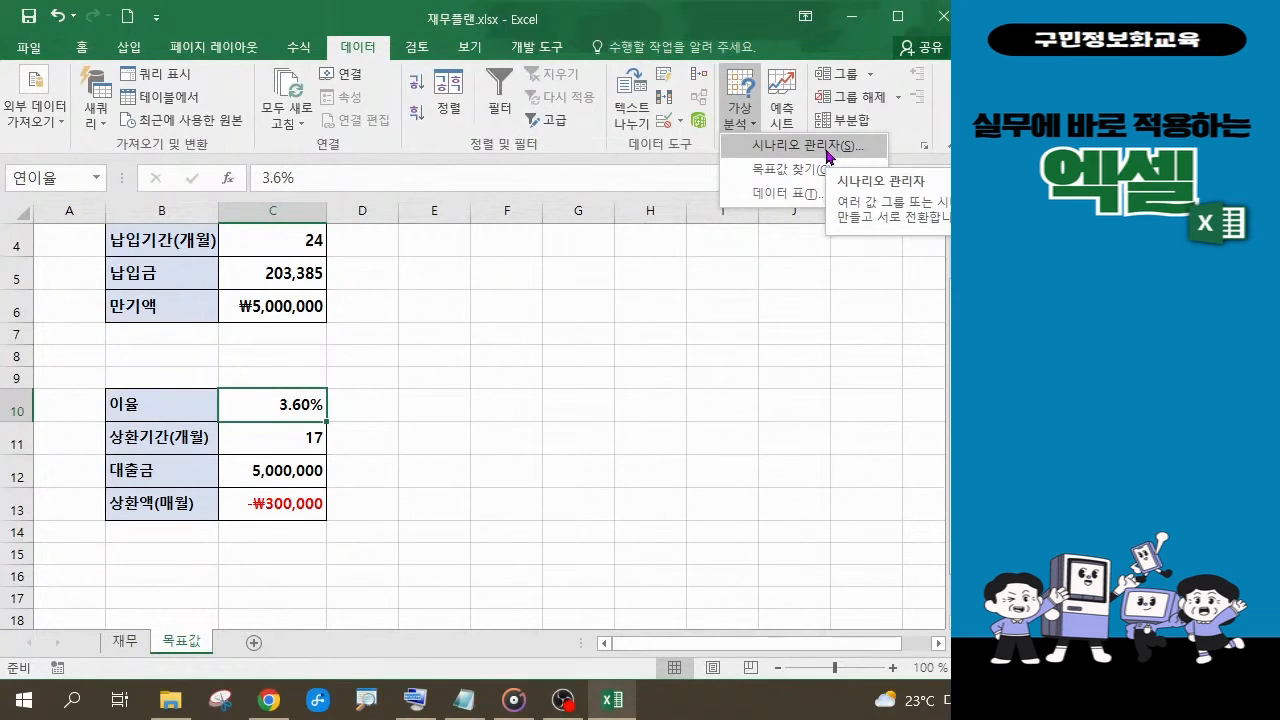
{"action": "left_click", "coordinate": [828, 157]}
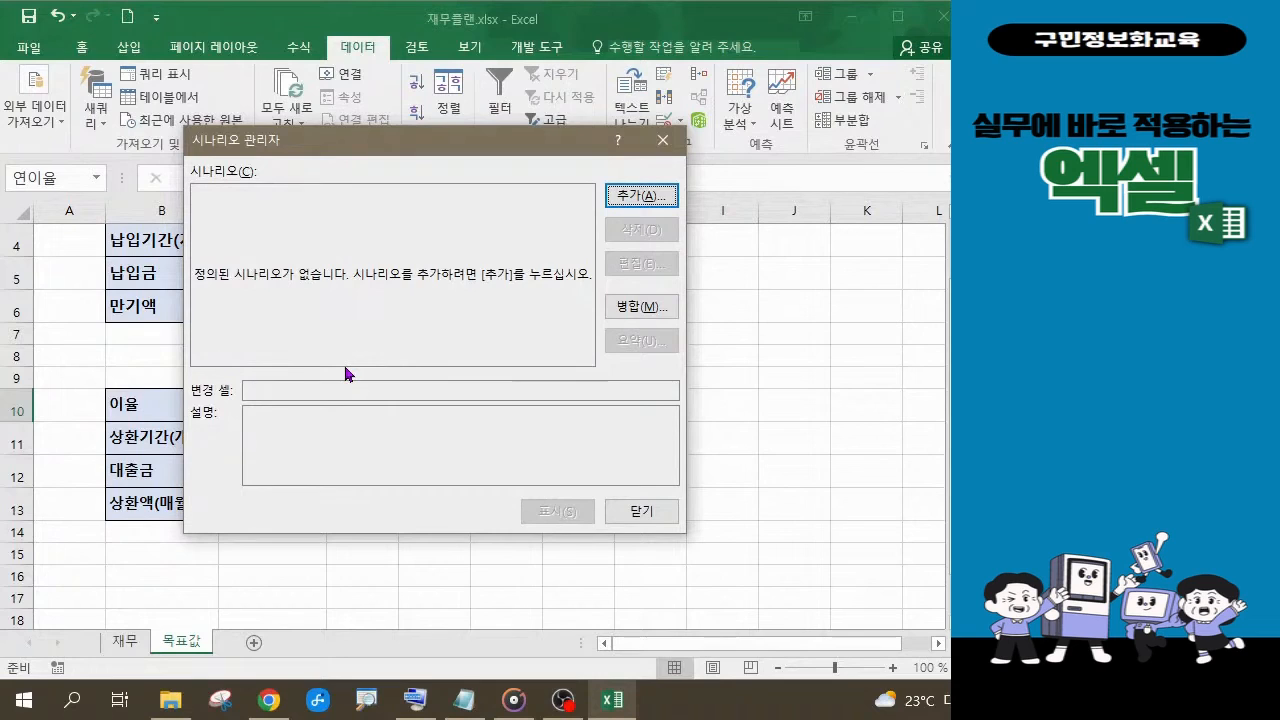
{"action": "left_click", "coordinate": [628, 200]}
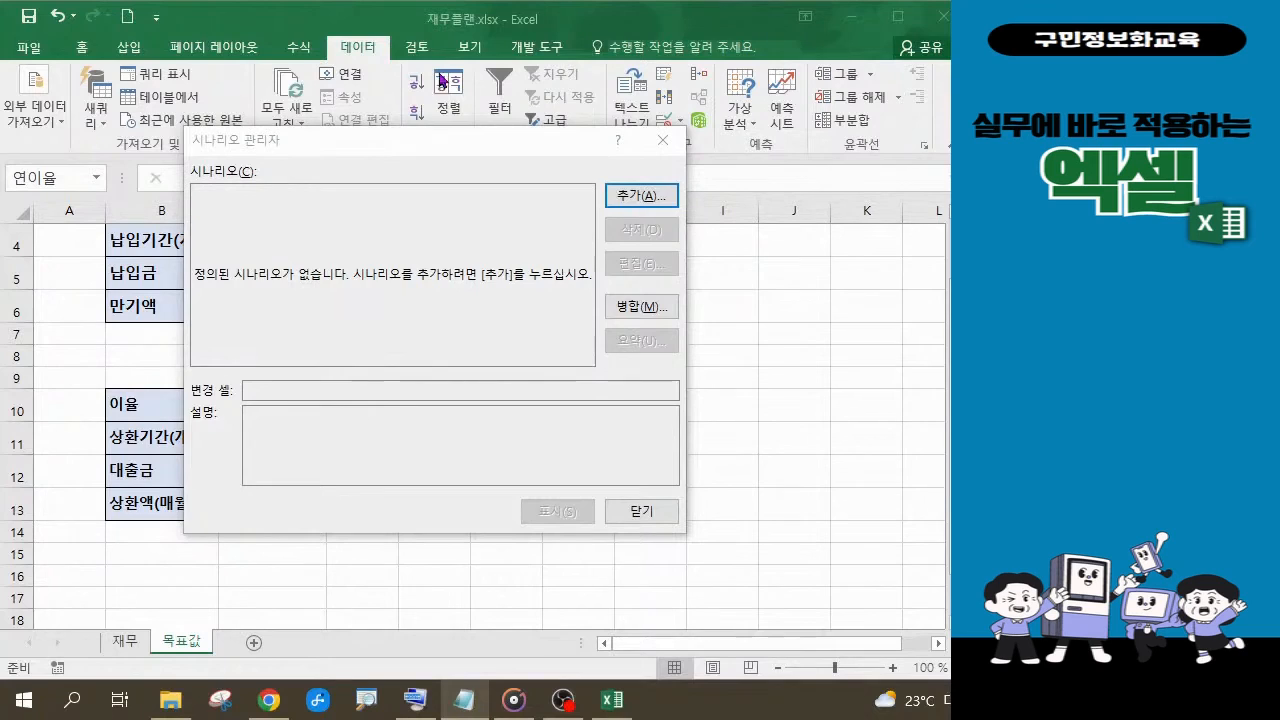
{"action": "left_click", "coordinate": [621, 201]}
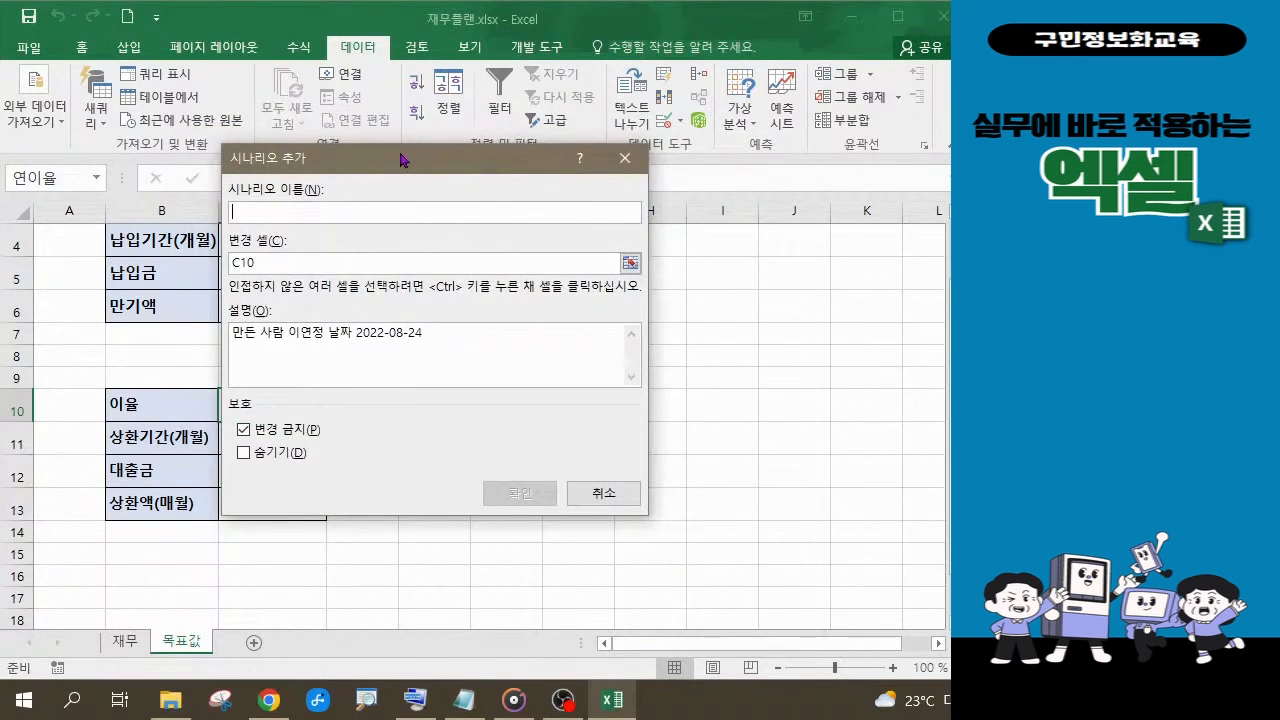
{"action": "left_click_drag", "start_coordinate": [400, 160], "coordinate": [557, 179]}
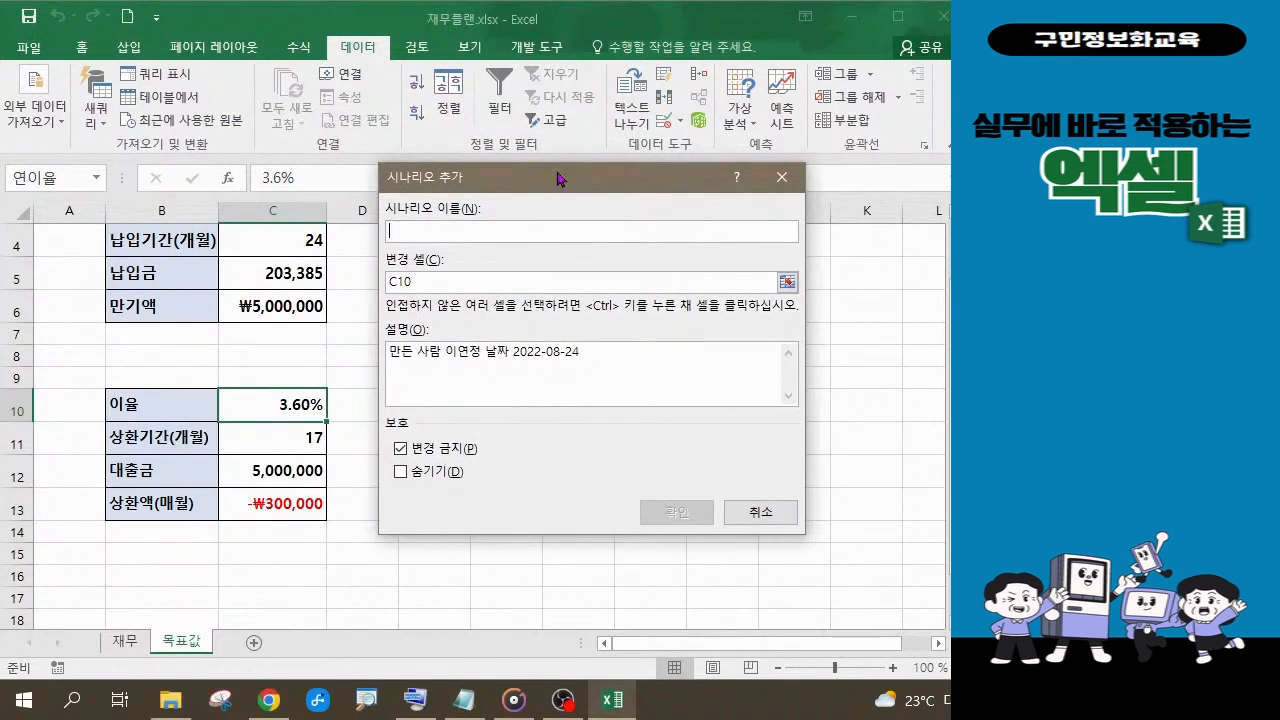
{"action": "left_click", "coordinate": [458, 230]}
{"action": "type", "text": "연이"}
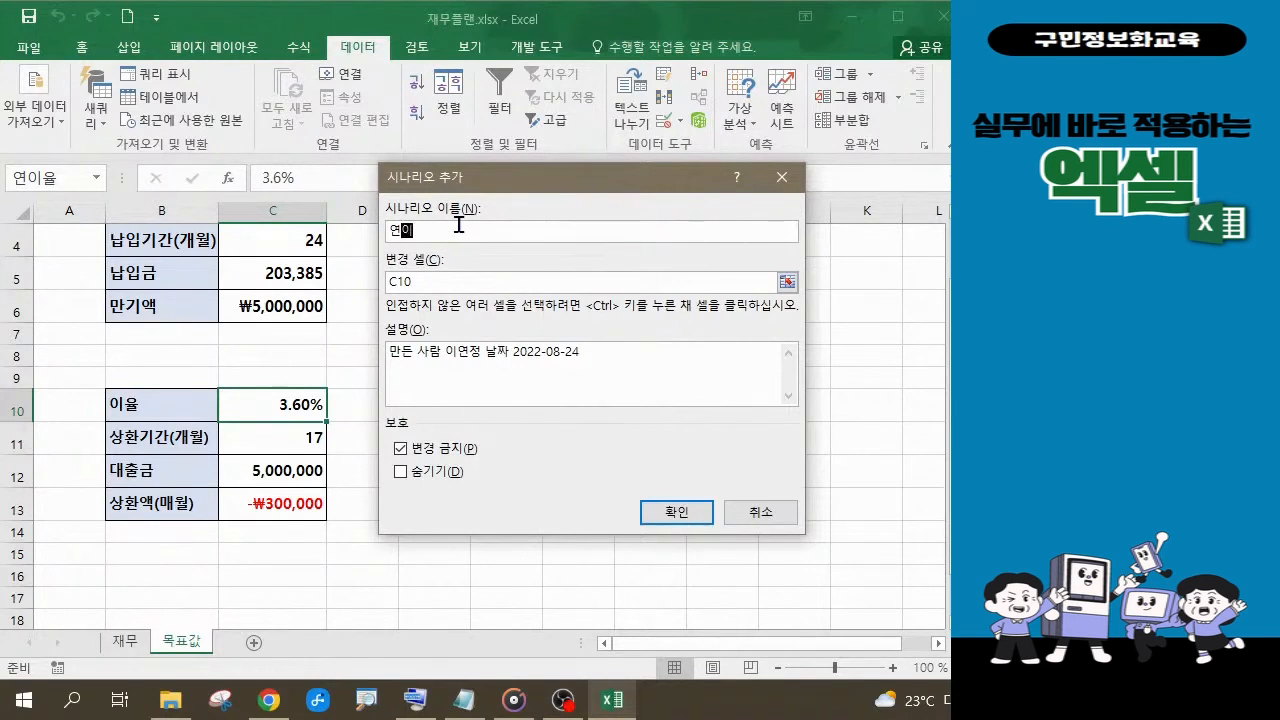
{"action": "type", "text": "율 3%"}
{"action": "key", "text": "alt+Tab"}
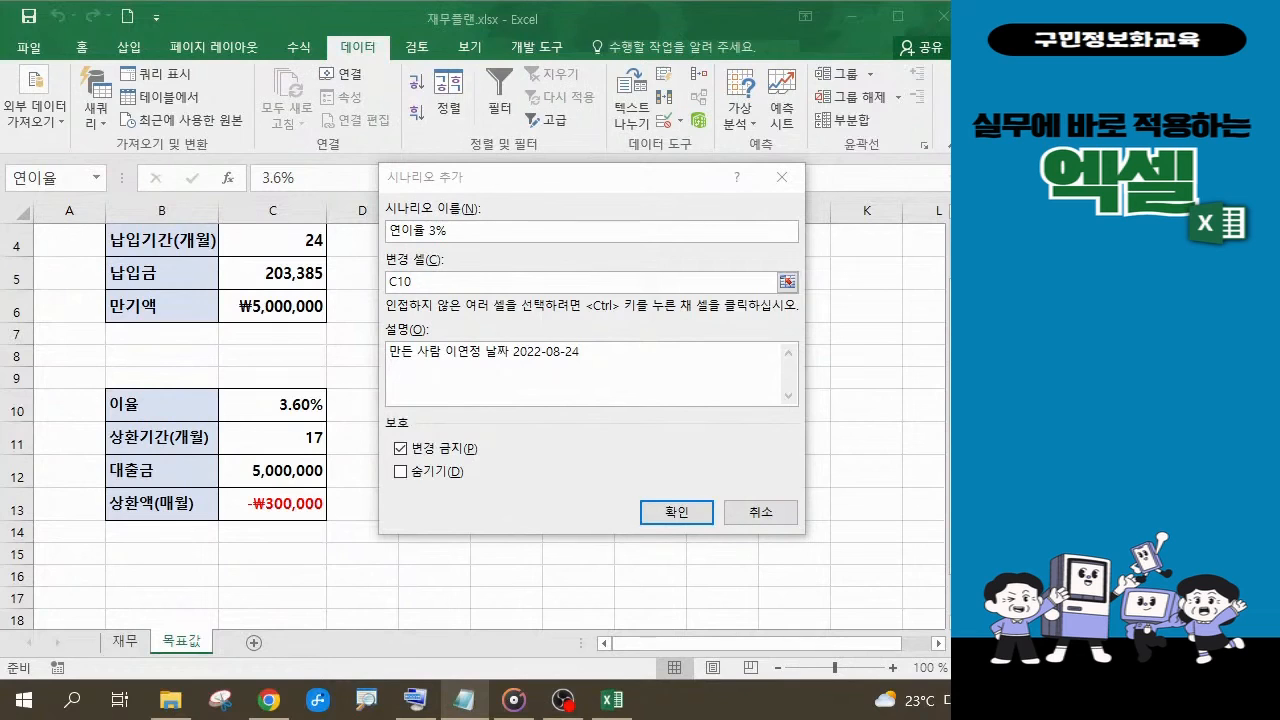
{"action": "left_click", "coordinate": [666, 516]}
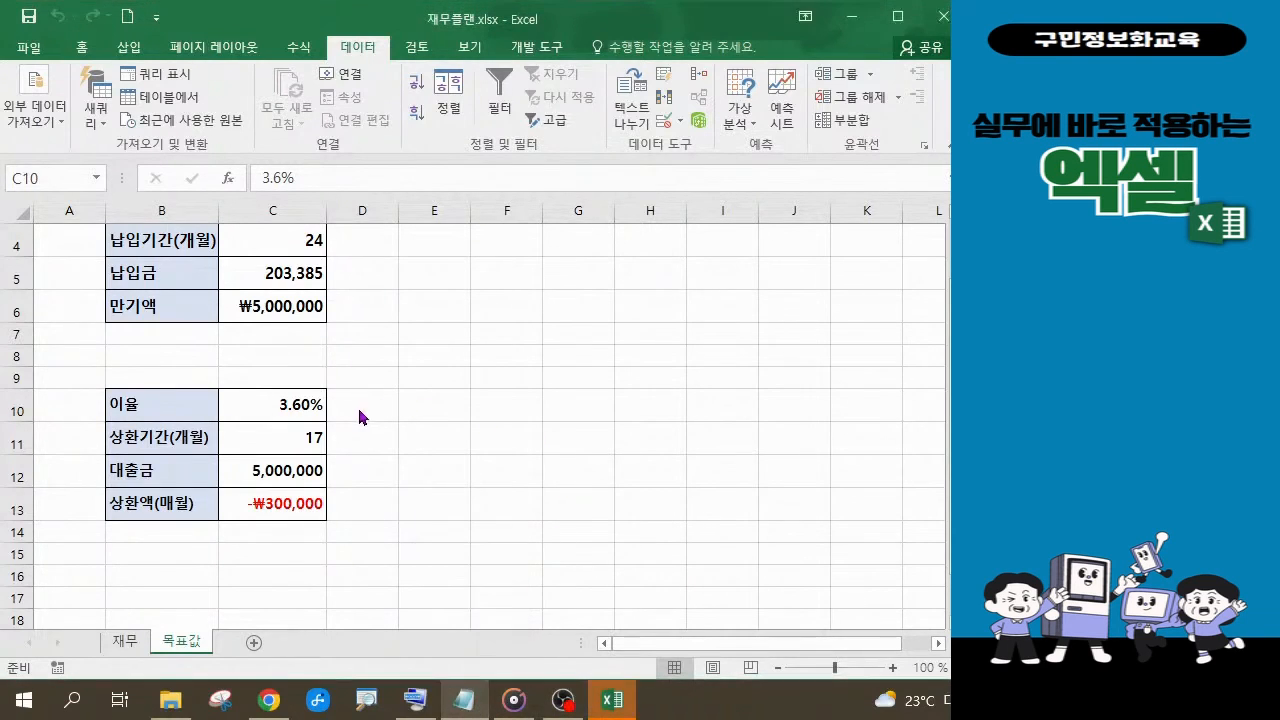
Set the 연이율 value of the 연이율 3% scenario to 0.03.
{"action": "left_click", "coordinate": [612, 704]}
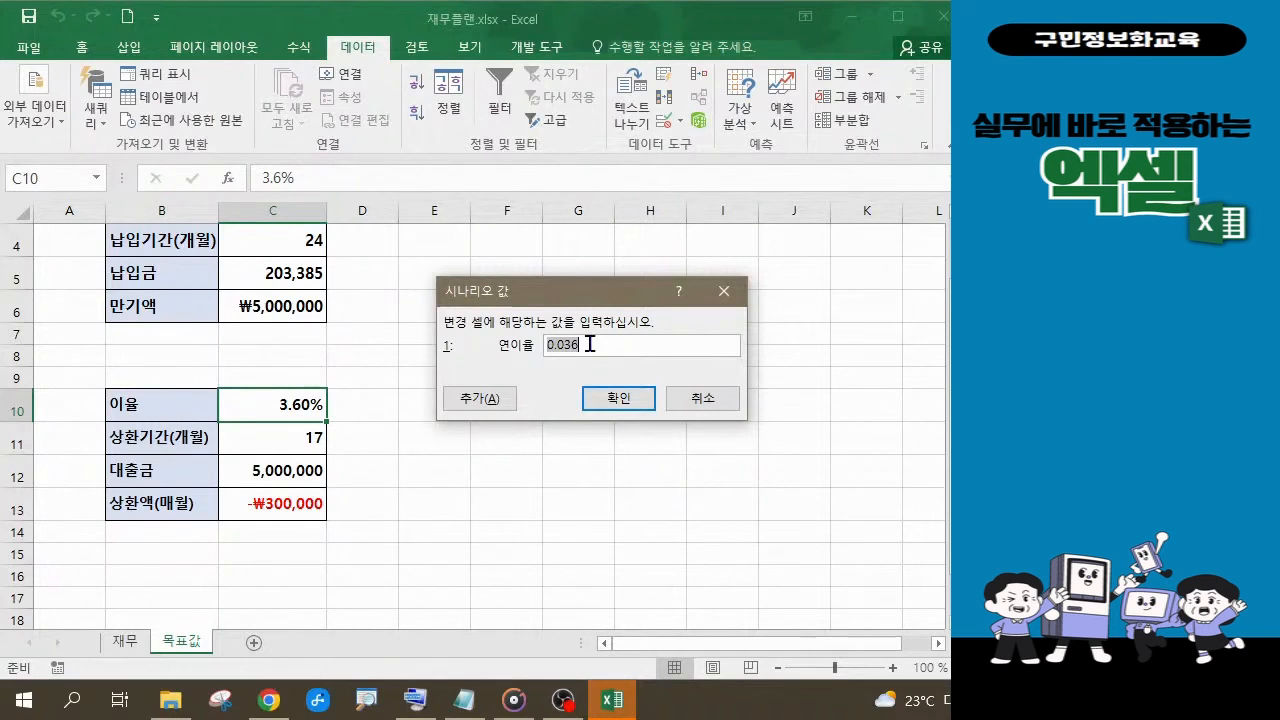
{"action": "type", "text": "0.03"}
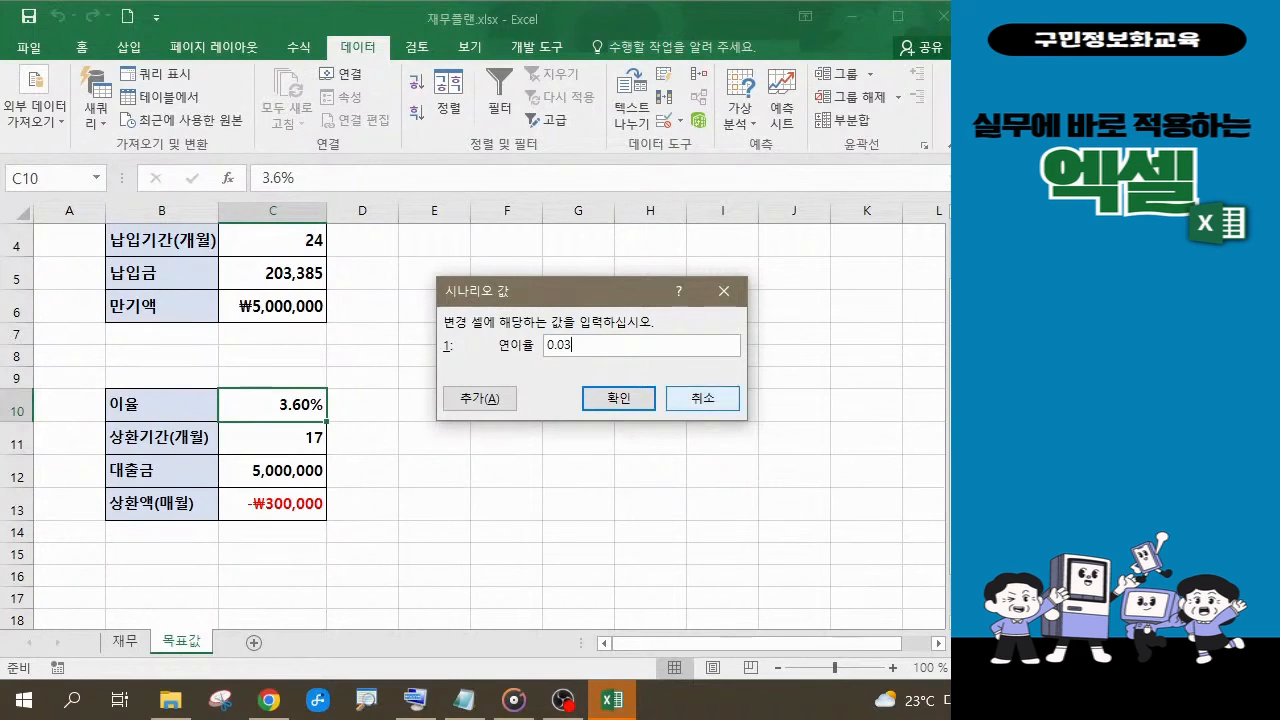
{"action": "key", "text": "alt+Tab"}
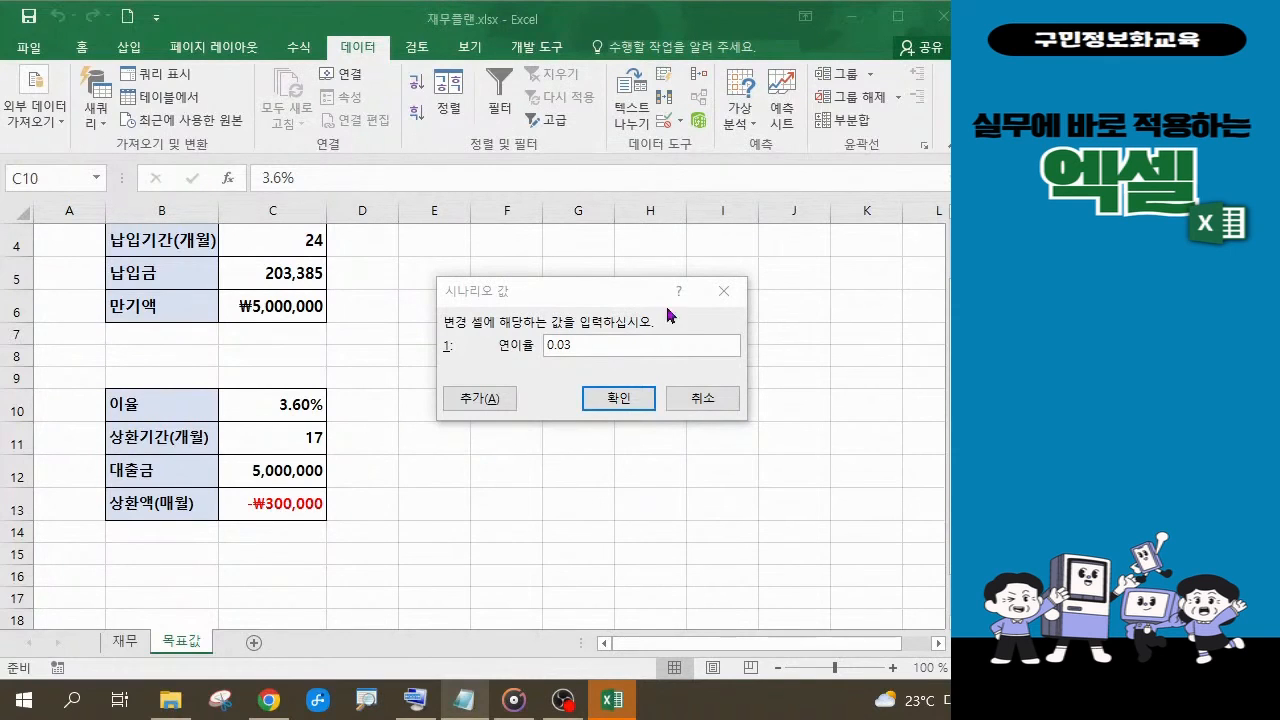
Add a second scenario named 연이율 4% for changing cell C10 with the value 0.04.
{"action": "left_click", "coordinate": [478, 399]}
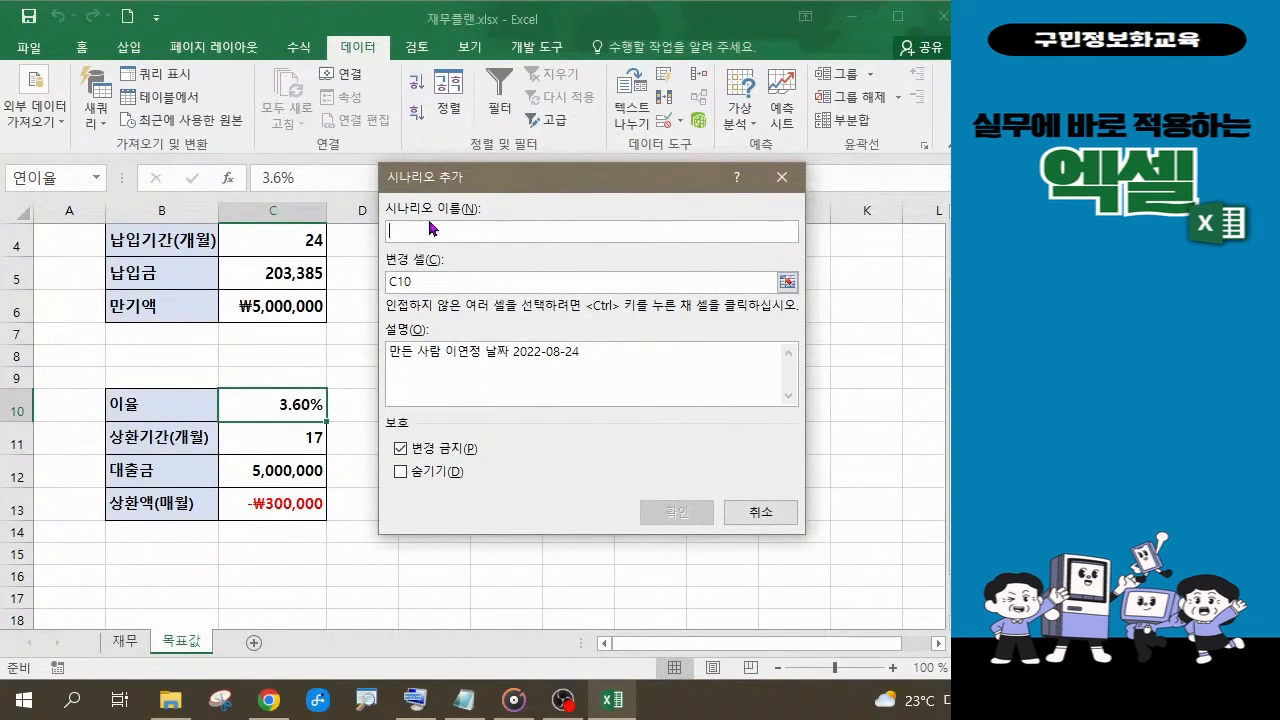
{"action": "type", "text": "연이율"}
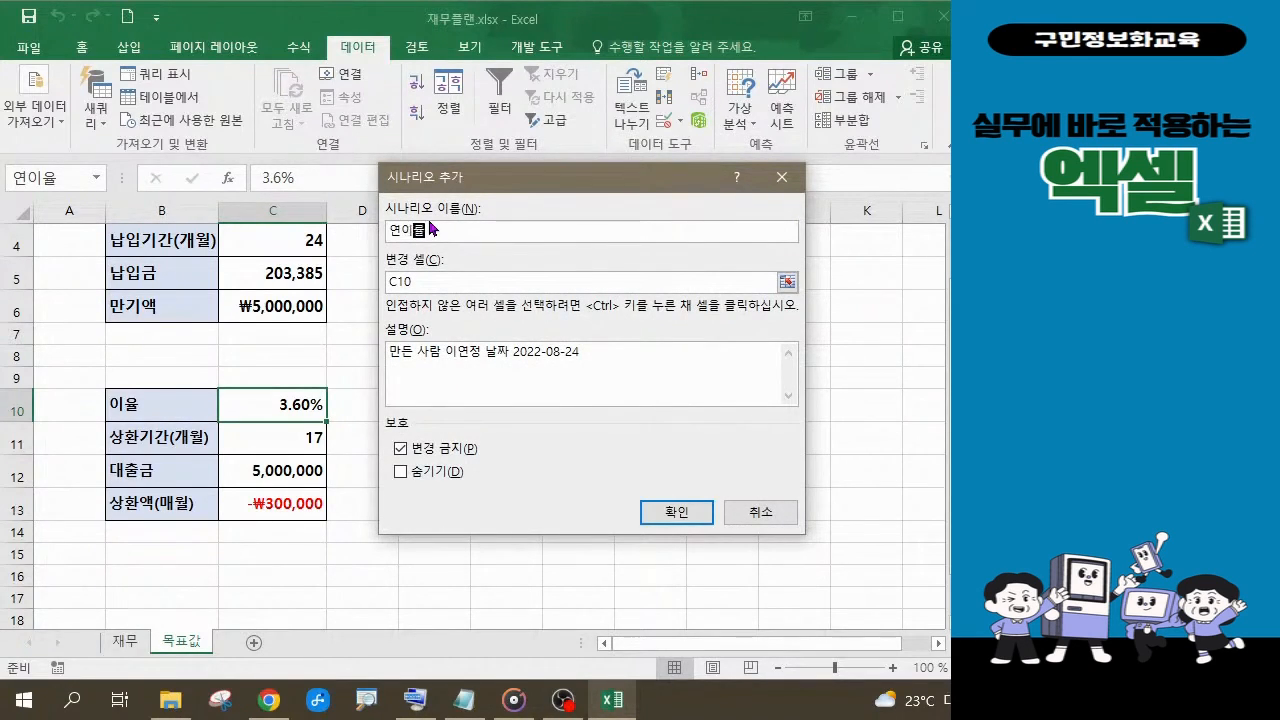
{"action": "key", "text": "BackSpace"}
{"action": "key", "text": "BackSpace"}
{"action": "type", "text": "율 4%"}
{"action": "left_click", "coordinate": [662, 519]}
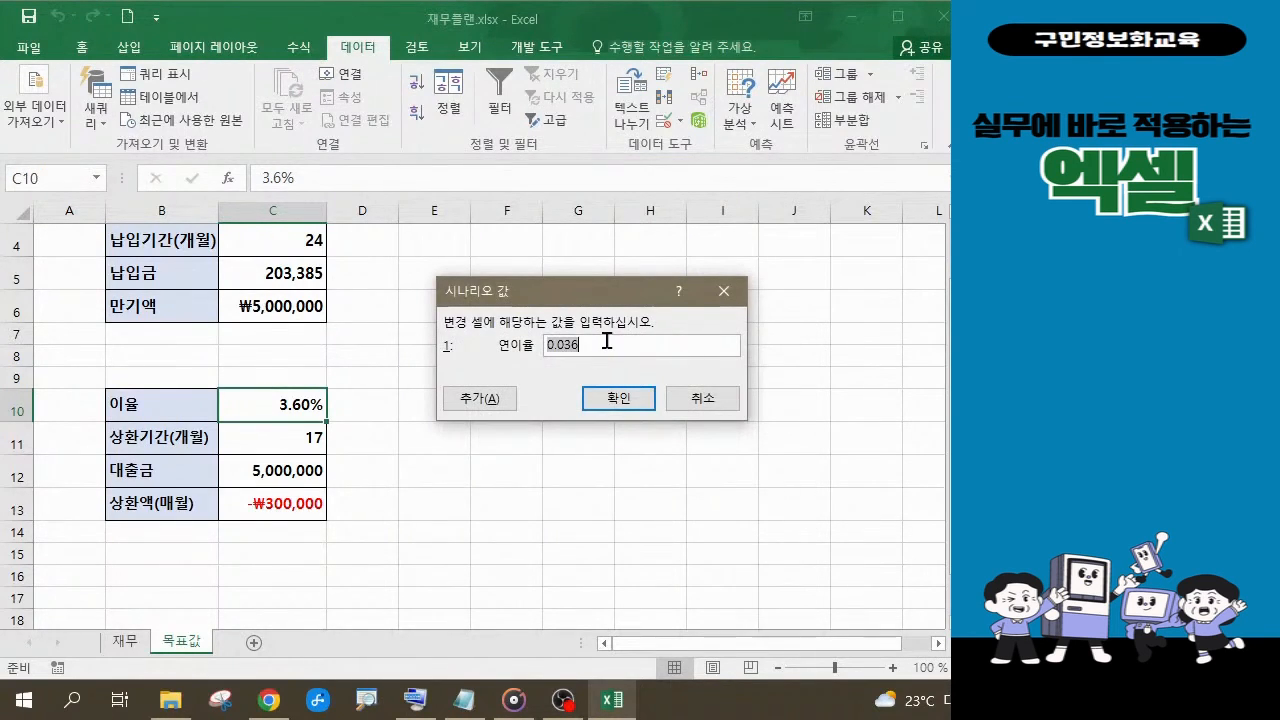
{"action": "type", "text": "0.04"}
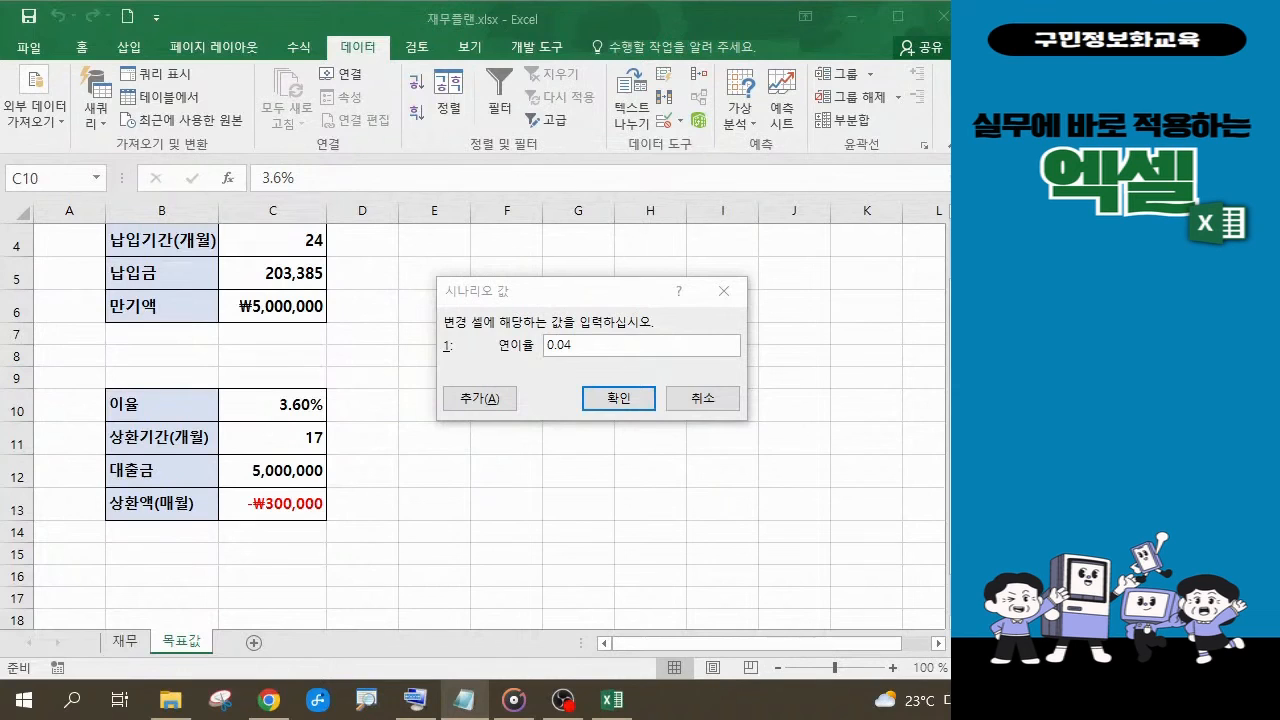
{"action": "left_click", "coordinate": [621, 405]}
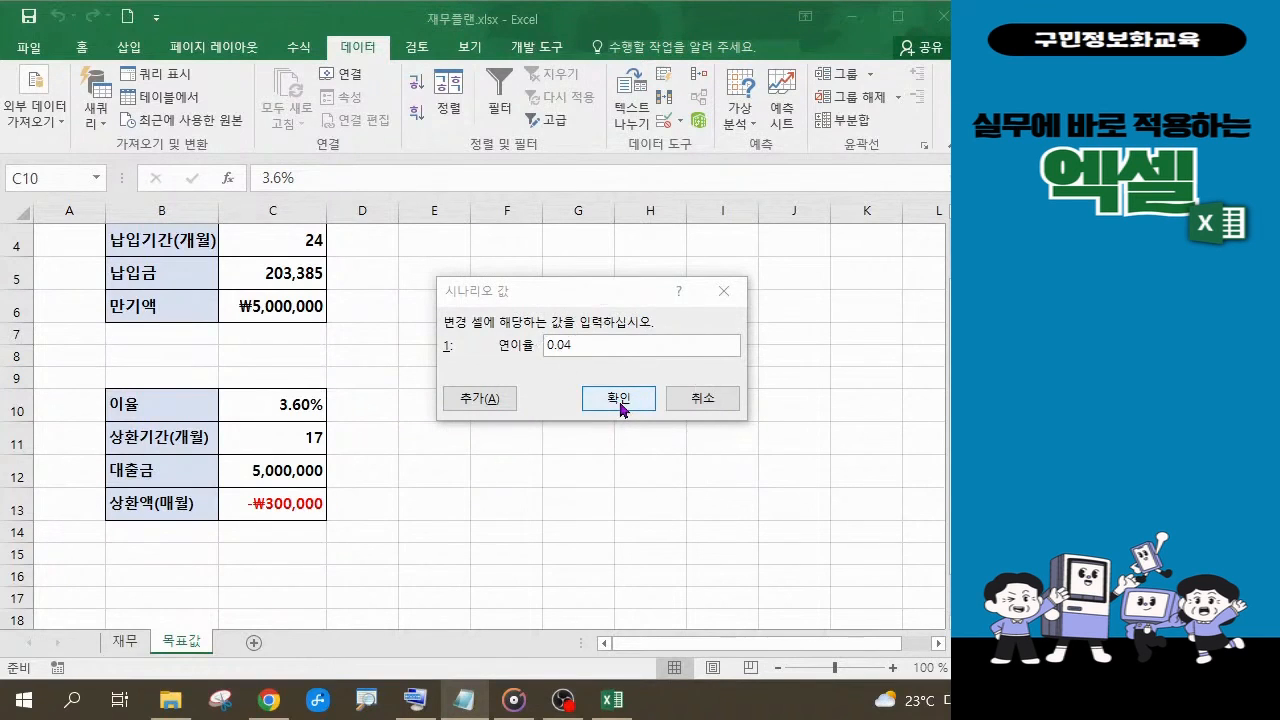
{"action": "left_click", "coordinate": [620, 405]}
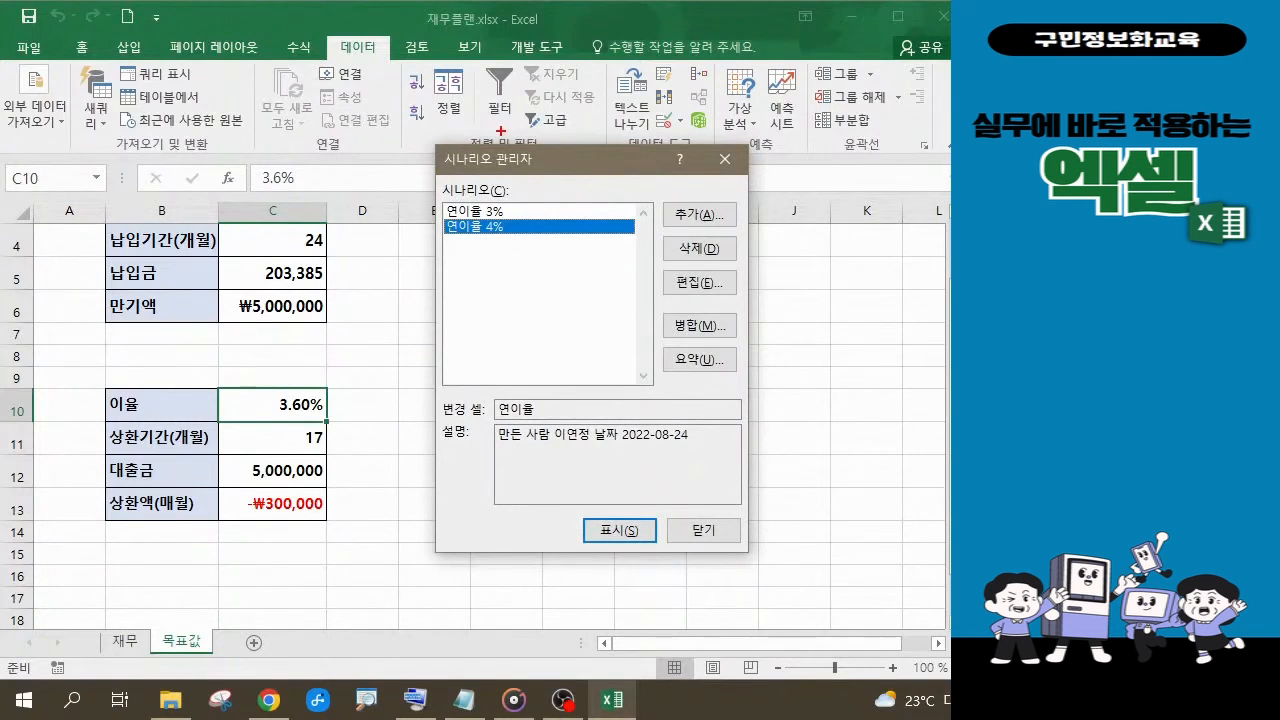
{"action": "mouse_move", "coordinate": [430, 193]}
{"action": "left_mouse_down"}
{"action": "mouse_move", "coordinate": [506, 218]}
{"action": "mouse_move", "coordinate": [514, 246]}
{"action": "left_mouse_up"}
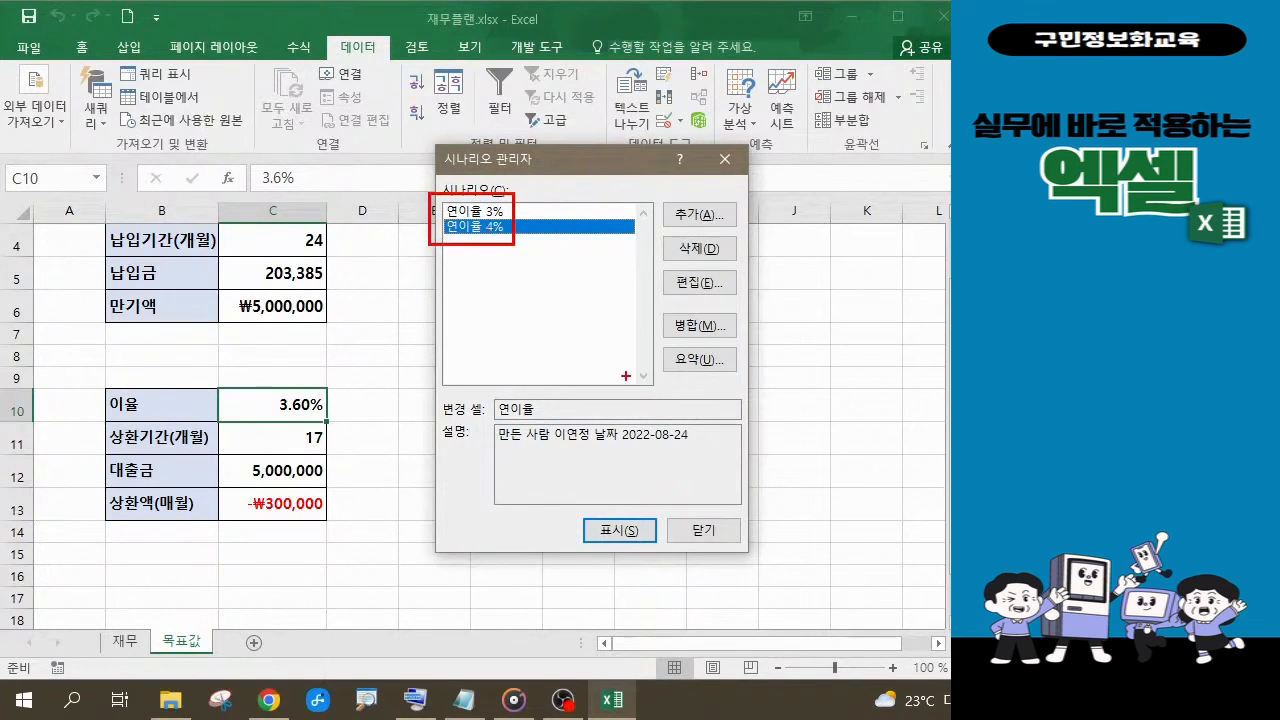
{"action": "mouse_move", "coordinate": [718, 391]}
{"action": "left_mouse_down"}
{"action": "mouse_move", "coordinate": [692, 352]}
{"action": "mouse_move", "coordinate": [718, 374]}
{"action": "mouse_move", "coordinate": [688, 392]}
{"action": "left_mouse_up"}
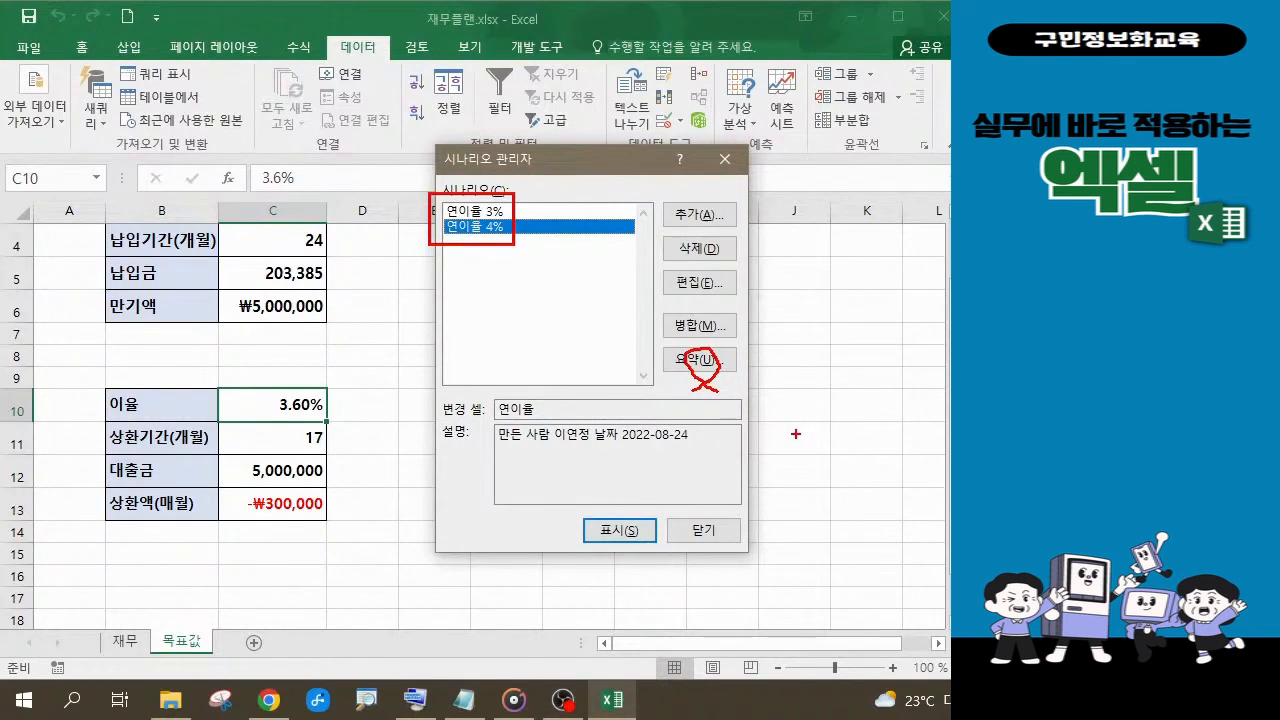
{"action": "key", "text": "Escape"}
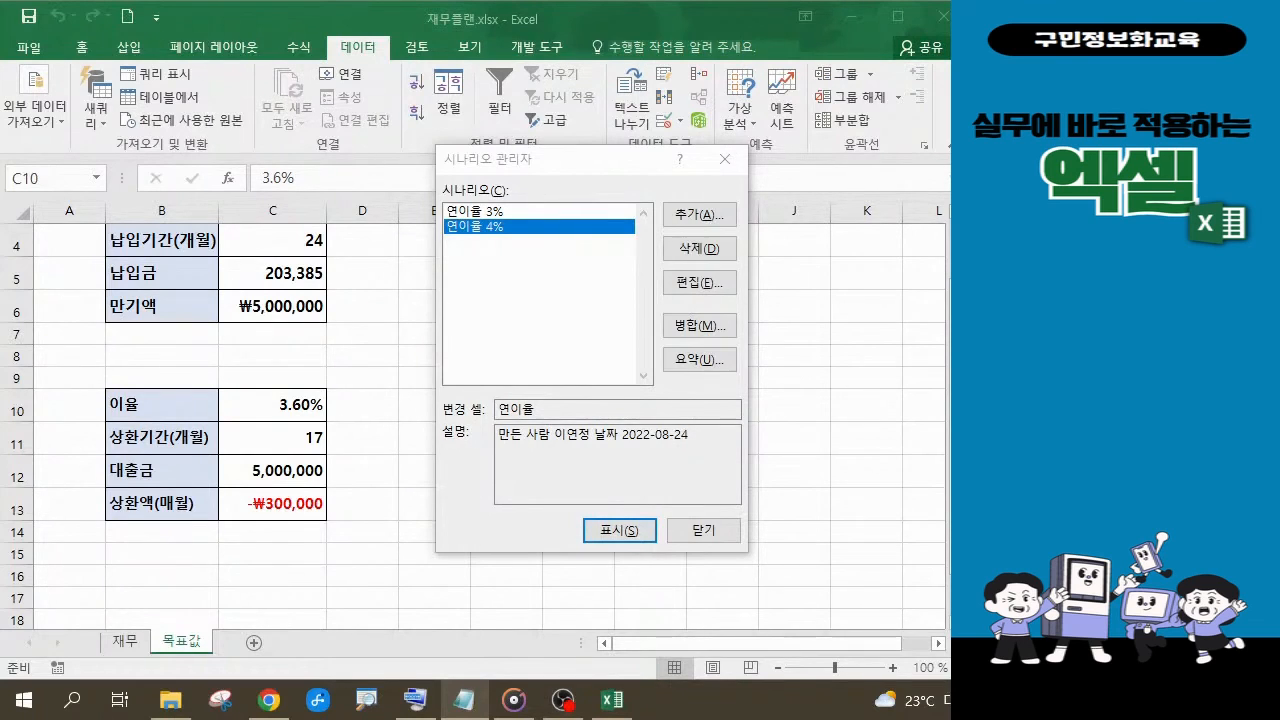
Create a scenario summary report with the monthly repayment cell C13 as the result cell.
{"action": "left_click", "coordinate": [698, 360]}
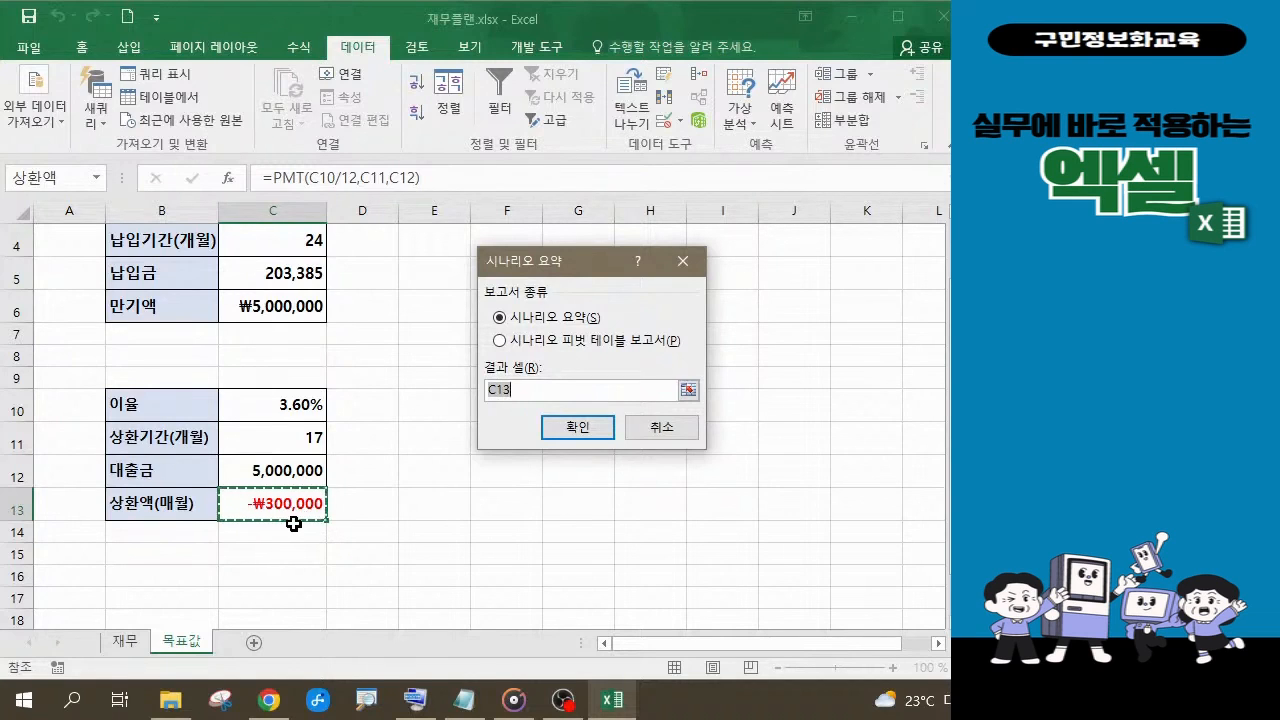
{"action": "left_click", "coordinate": [527, 387]}
{"action": "key", "text": "Return"}
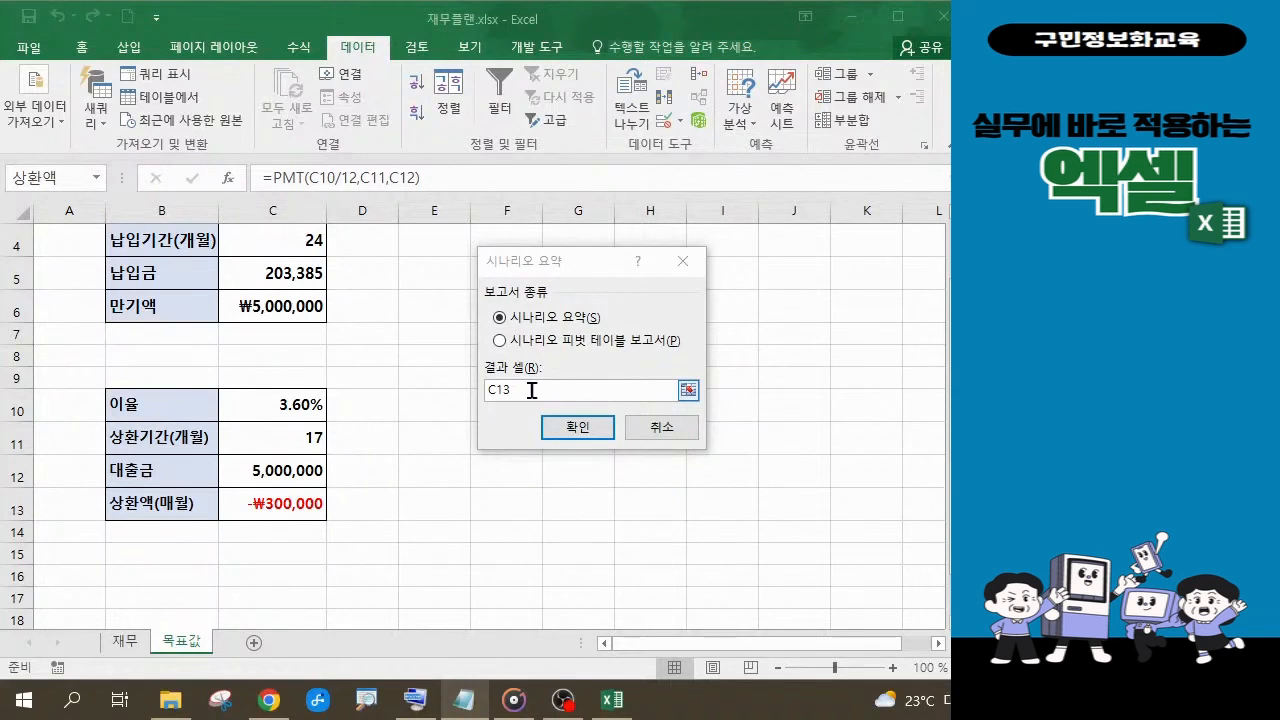
{"action": "left_click", "coordinate": [578, 428]}
{"action": "left_click", "coordinate": [588, 432]}
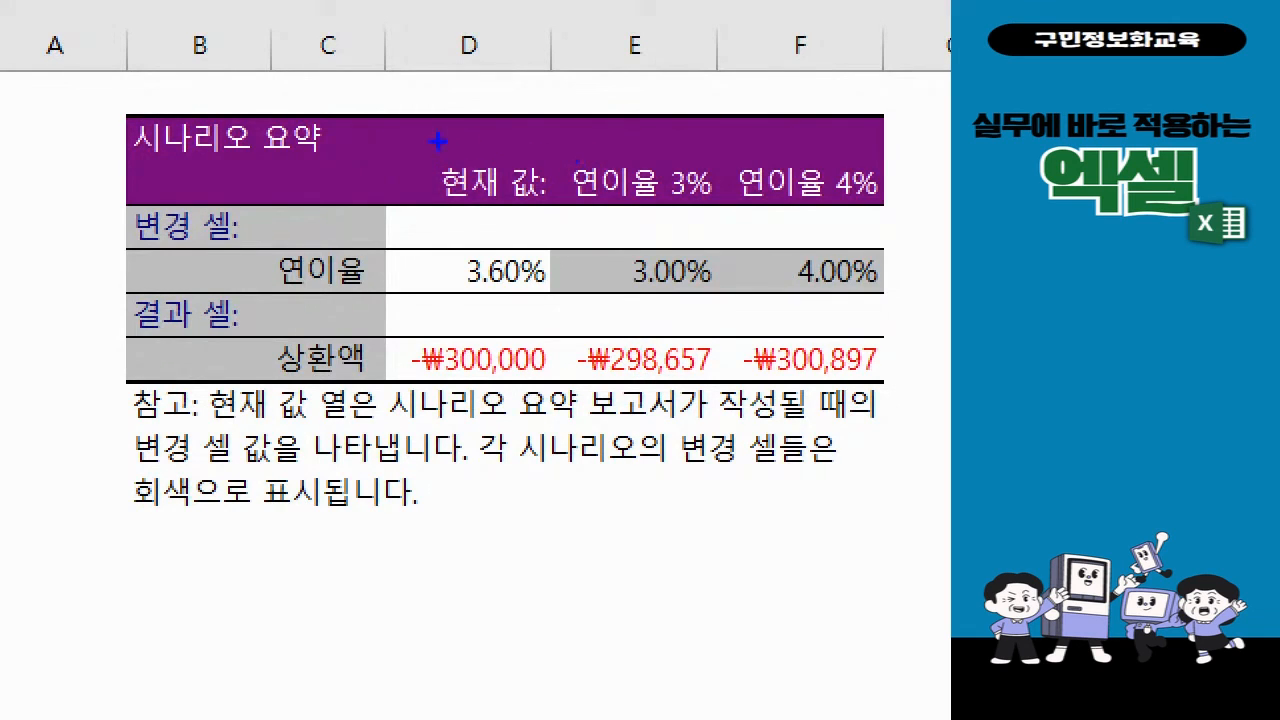
Compare the repayment amounts for the current value, 연이율 3% and 연이율 4% in the scenario summary.
{"action": "left_click_drag", "start_coordinate": [370, 132], "coordinate": [535, 283]}
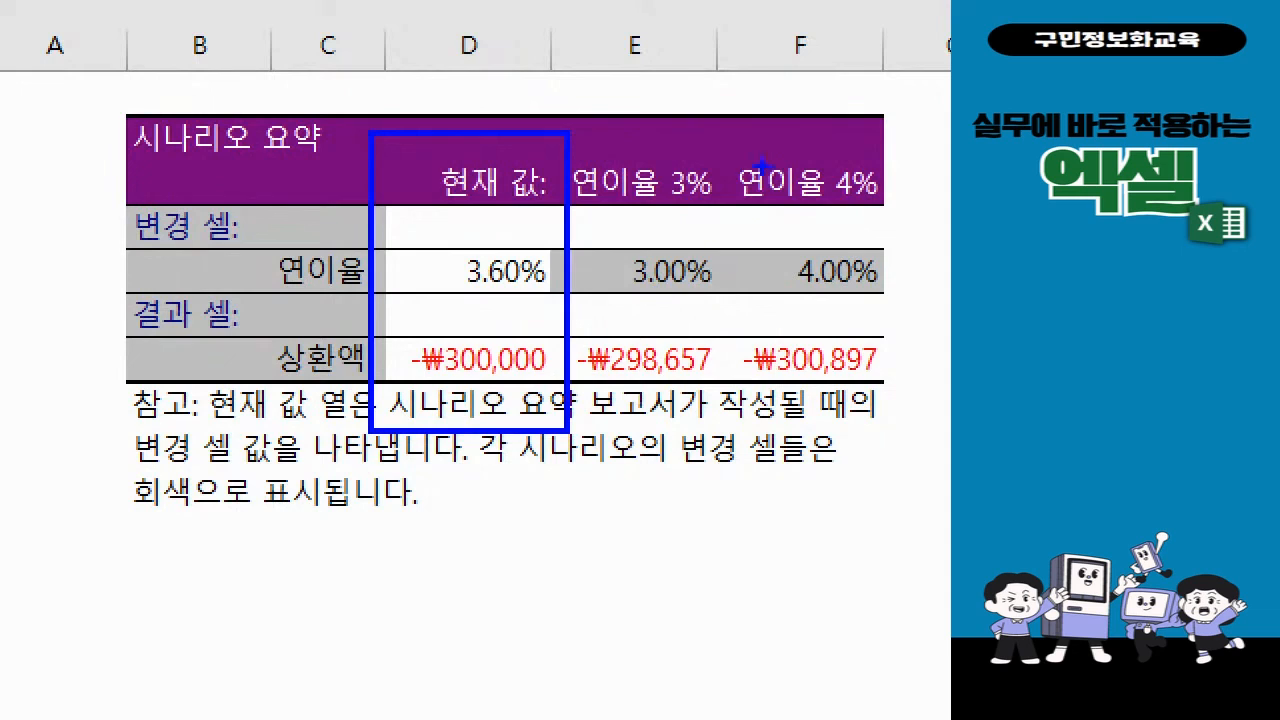
{"action": "left_click_drag", "start_coordinate": [909, 289], "coordinate": [926, 421]}
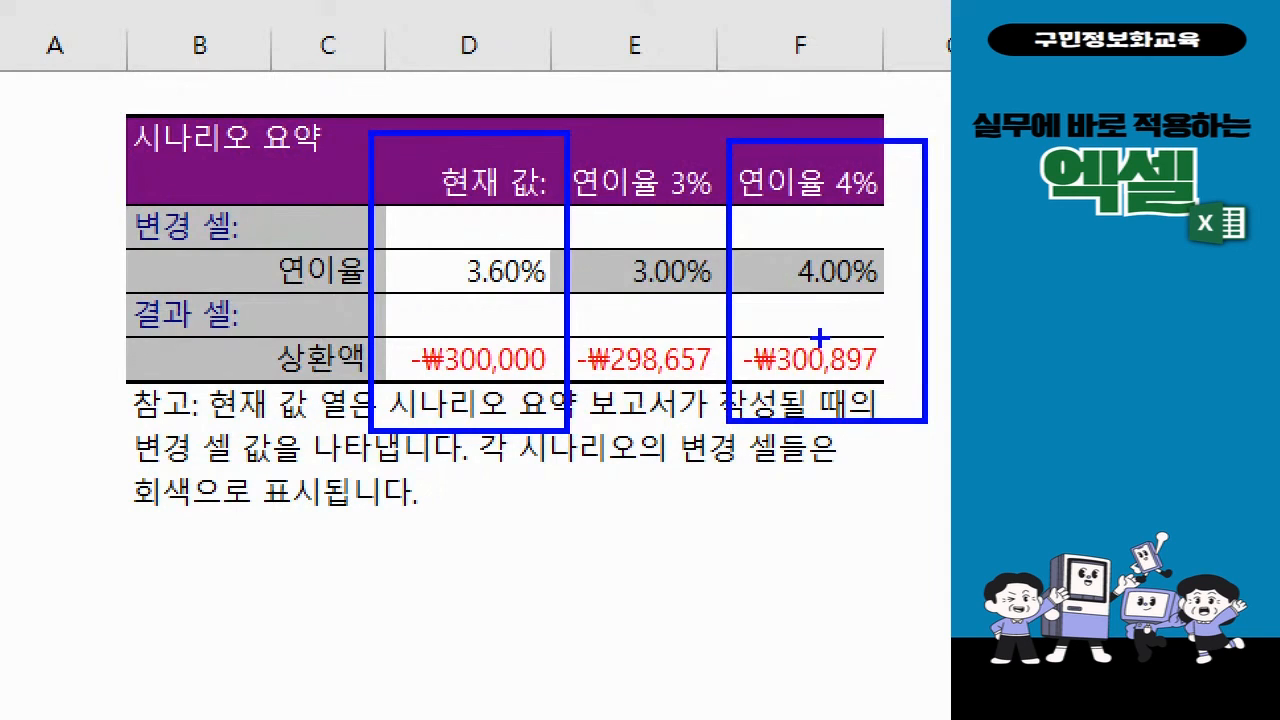
{"action": "mouse_move", "coordinate": [578, 143]}
{"action": "left_mouse_down"}
{"action": "mouse_move", "coordinate": [744, 270]}
{"action": "mouse_move", "coordinate": [708, 366]}
{"action": "mouse_move", "coordinate": [717, 425]}
{"action": "left_mouse_up"}
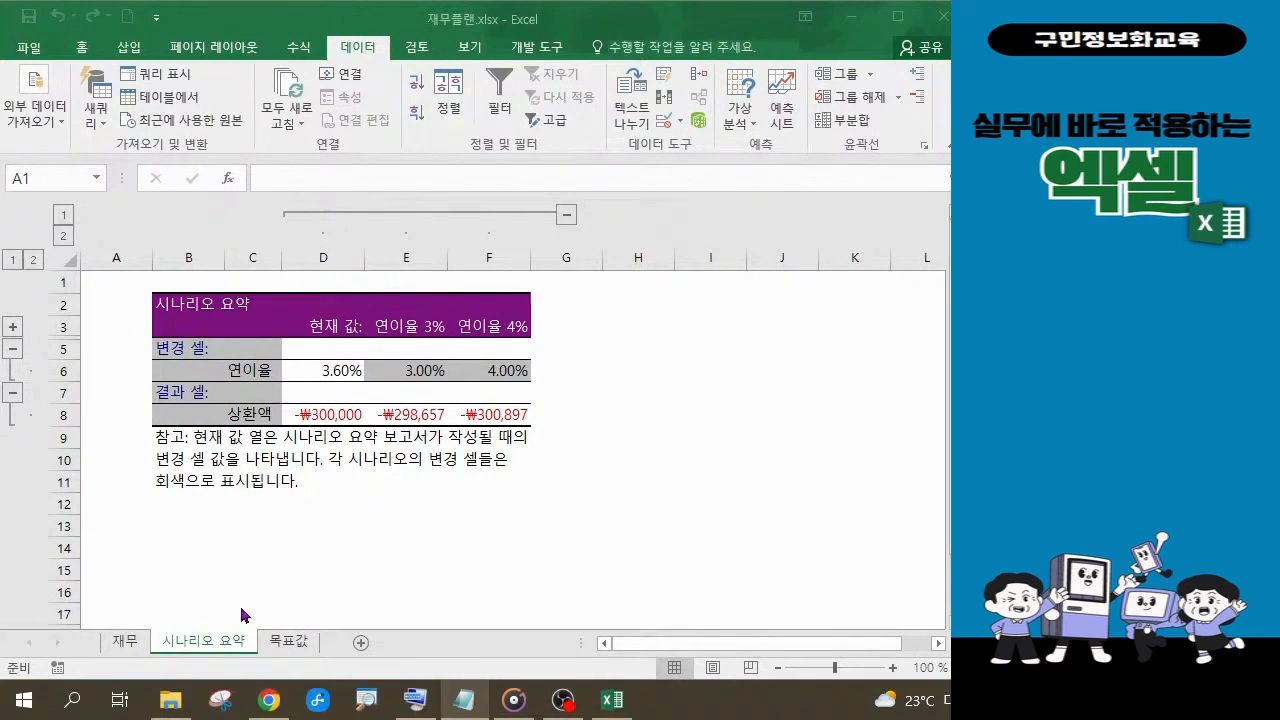
{"action": "left_click", "coordinate": [133, 652]}
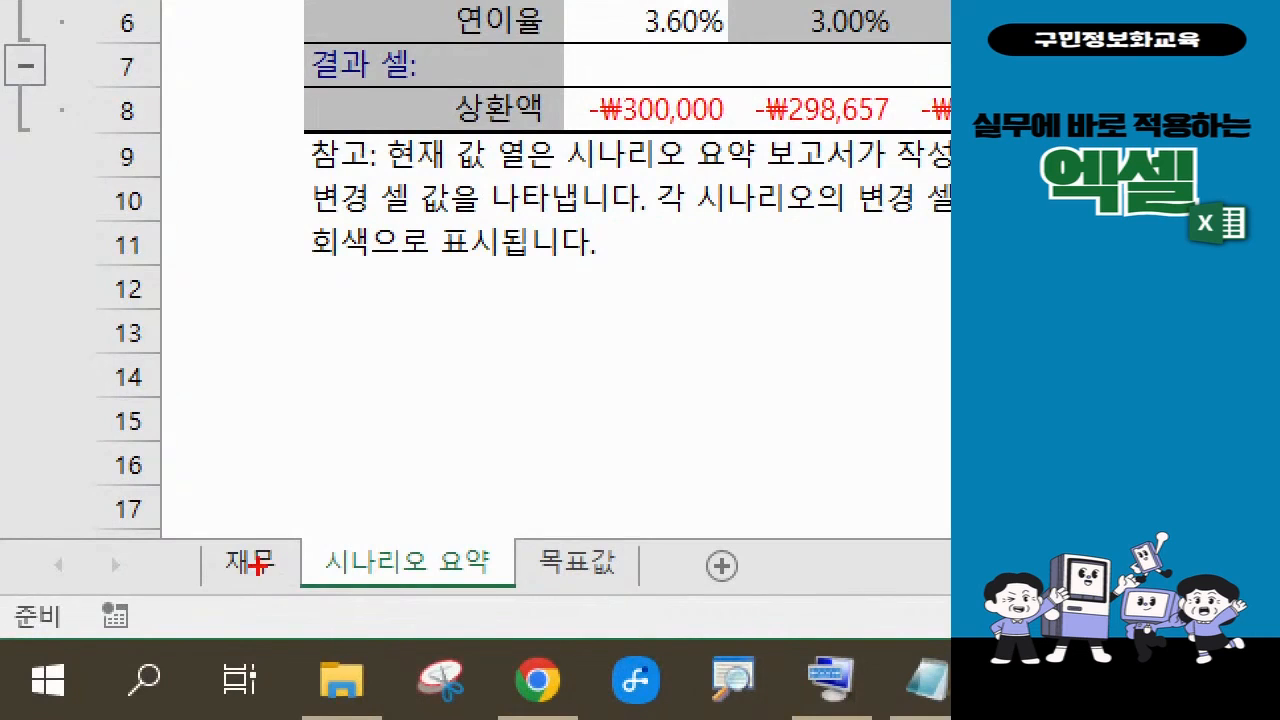
{"action": "left_click_drag", "start_coordinate": [206, 524], "coordinate": [290, 606]}
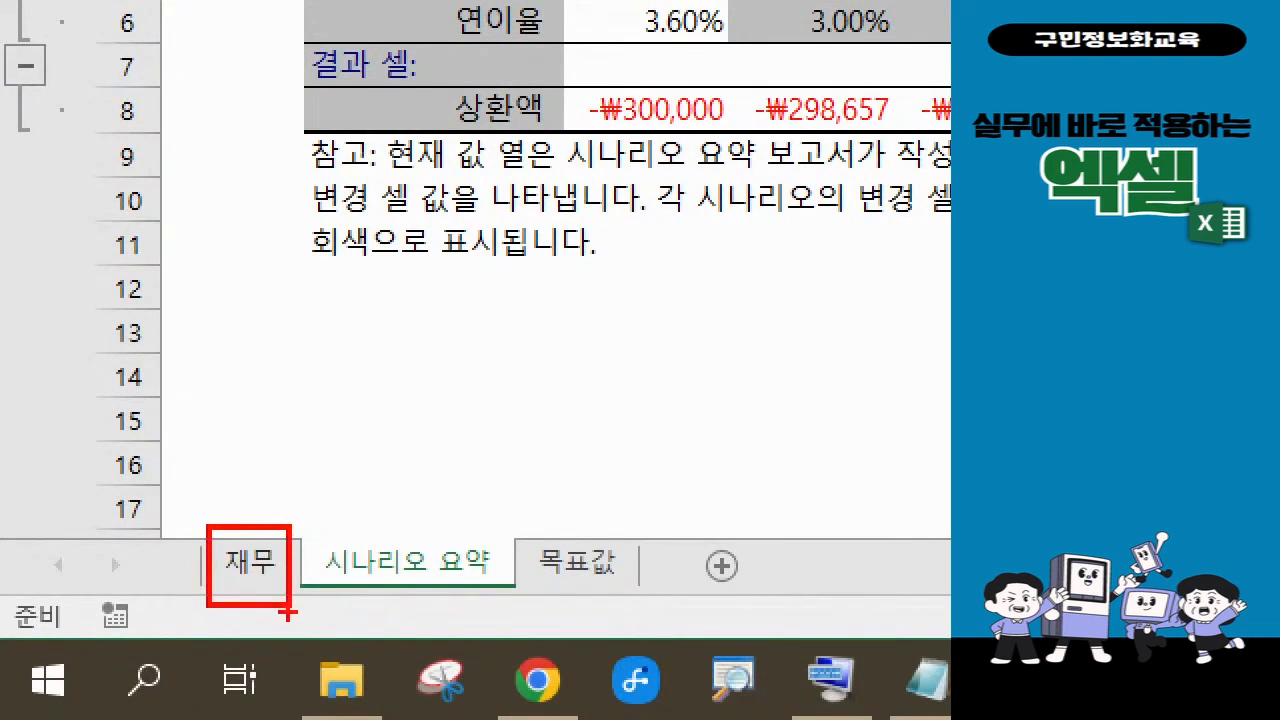
{"action": "left_click_drag", "start_coordinate": [258, 558], "coordinate": [360, 500]}
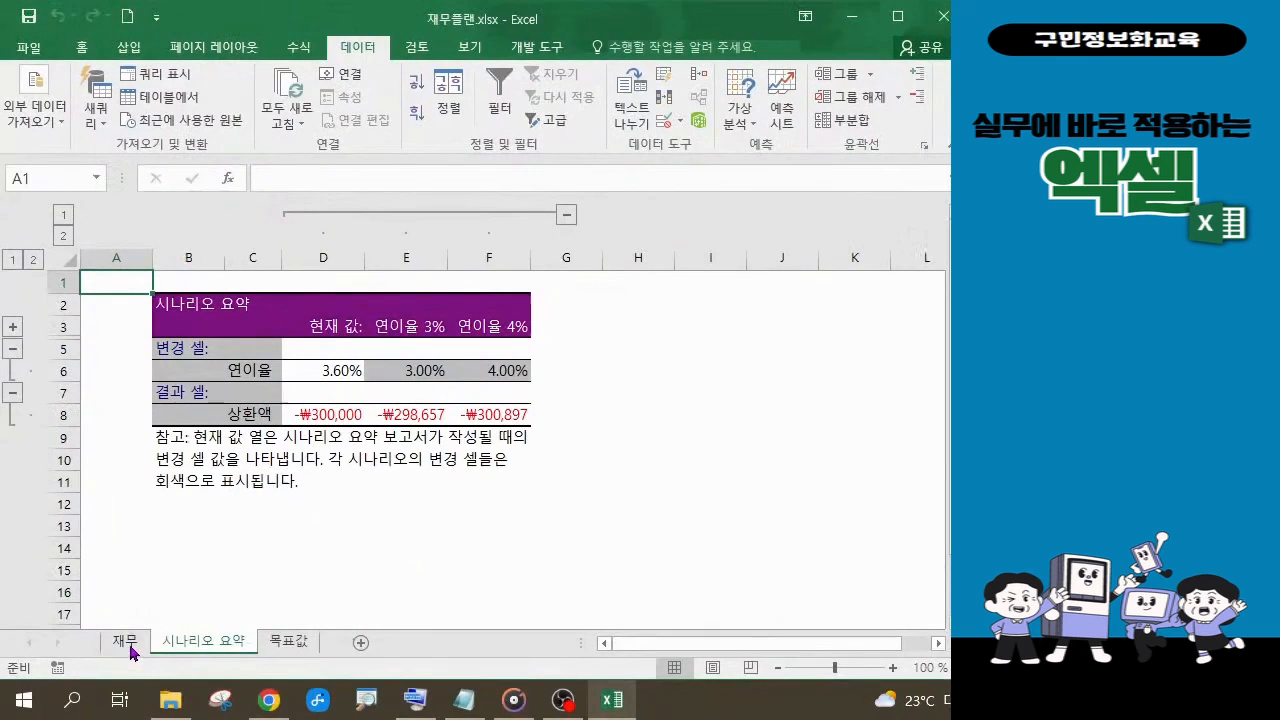
Review the maturity value formula in C6 of the 목돈 만들기 플랜 table on the 재무 sheet.
{"action": "left_click", "coordinate": [128, 644]}
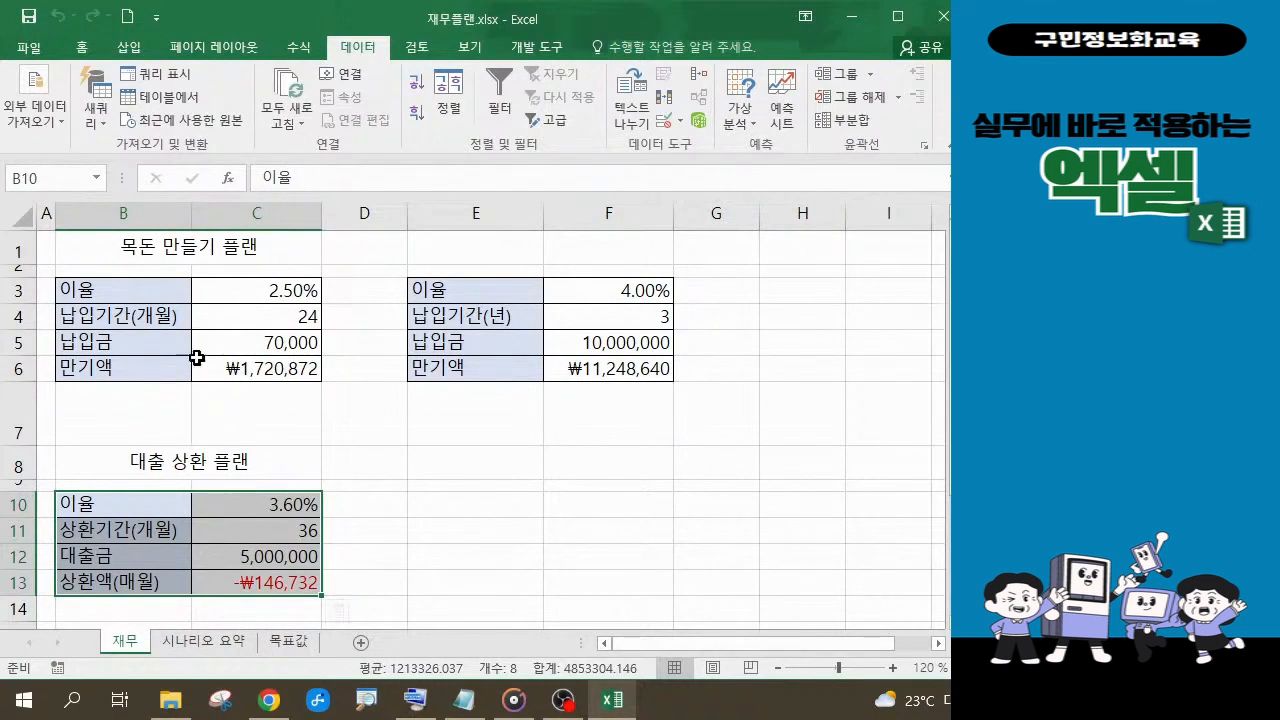
{"action": "left_click", "coordinate": [258, 371]}
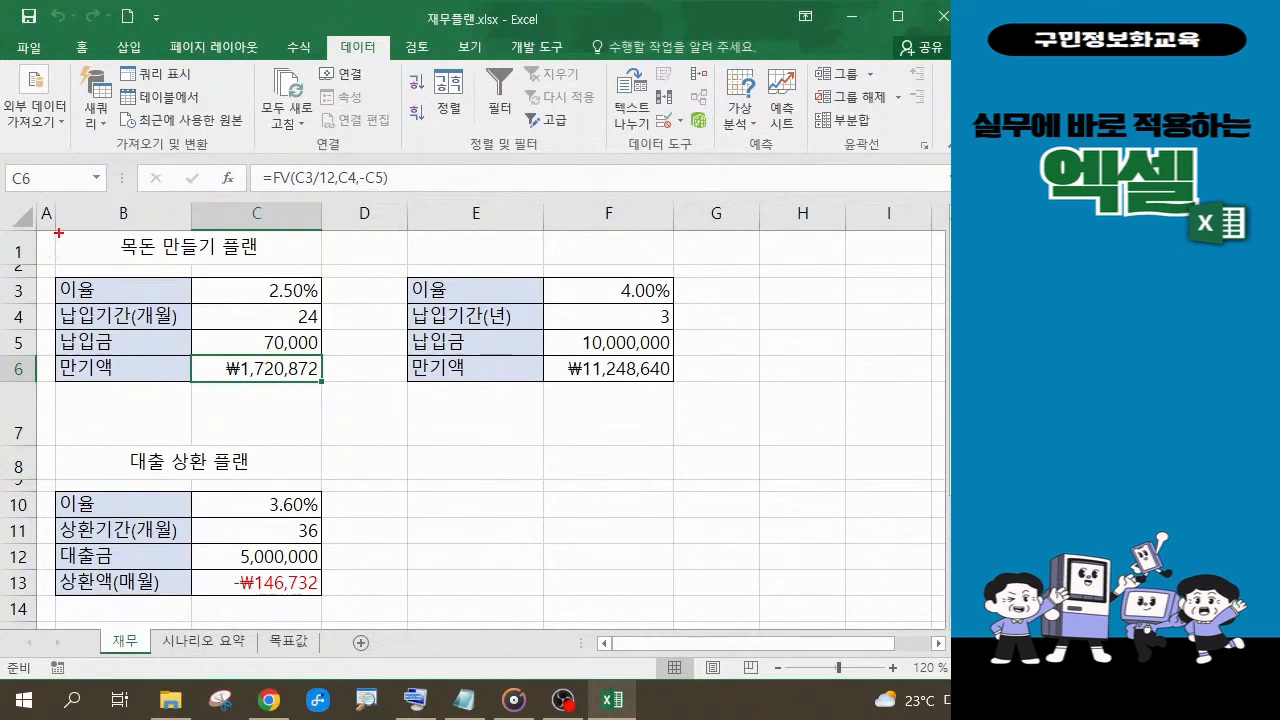
{"action": "mouse_move", "coordinate": [58, 233]}
{"action": "left_mouse_down"}
{"action": "mouse_move", "coordinate": [196, 270]}
{"action": "mouse_move", "coordinate": [316, 354]}
{"action": "mouse_move", "coordinate": [332, 418]}
{"action": "left_mouse_up"}
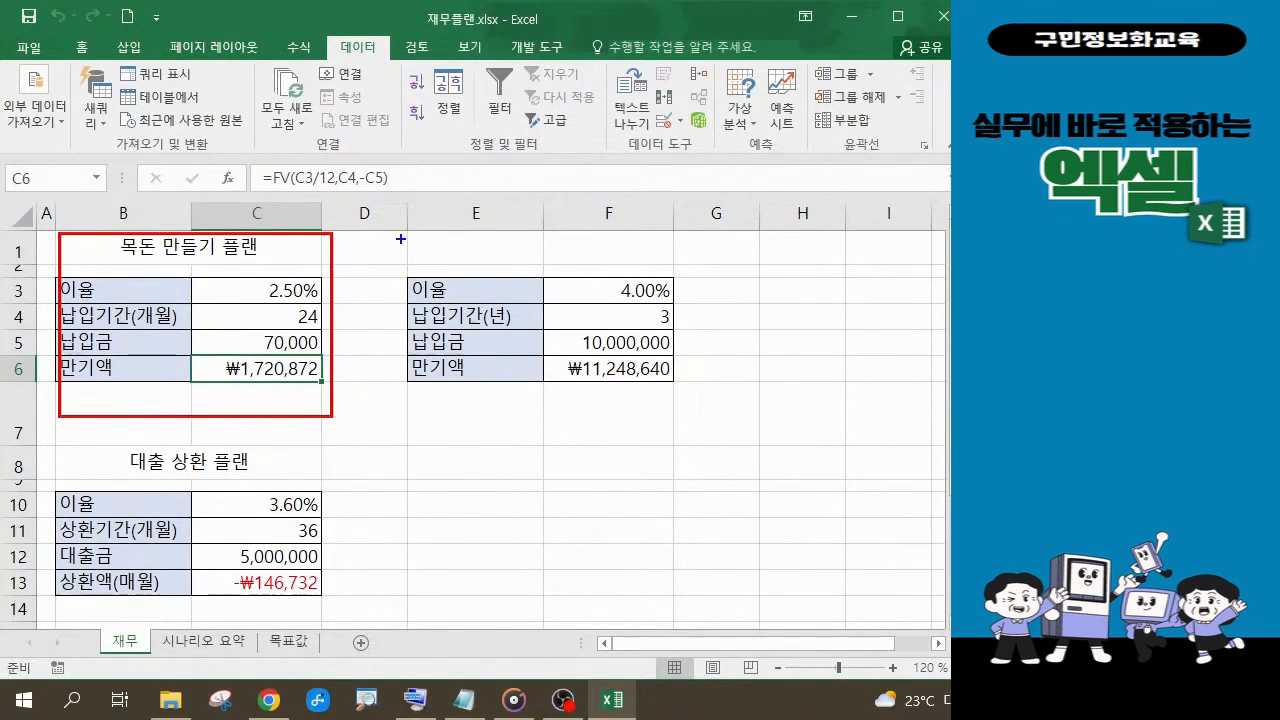
{"action": "mouse_move", "coordinate": [387, 236]}
{"action": "left_mouse_down"}
{"action": "mouse_move", "coordinate": [490, 258]}
{"action": "mouse_move", "coordinate": [690, 411]}
{"action": "left_mouse_up"}
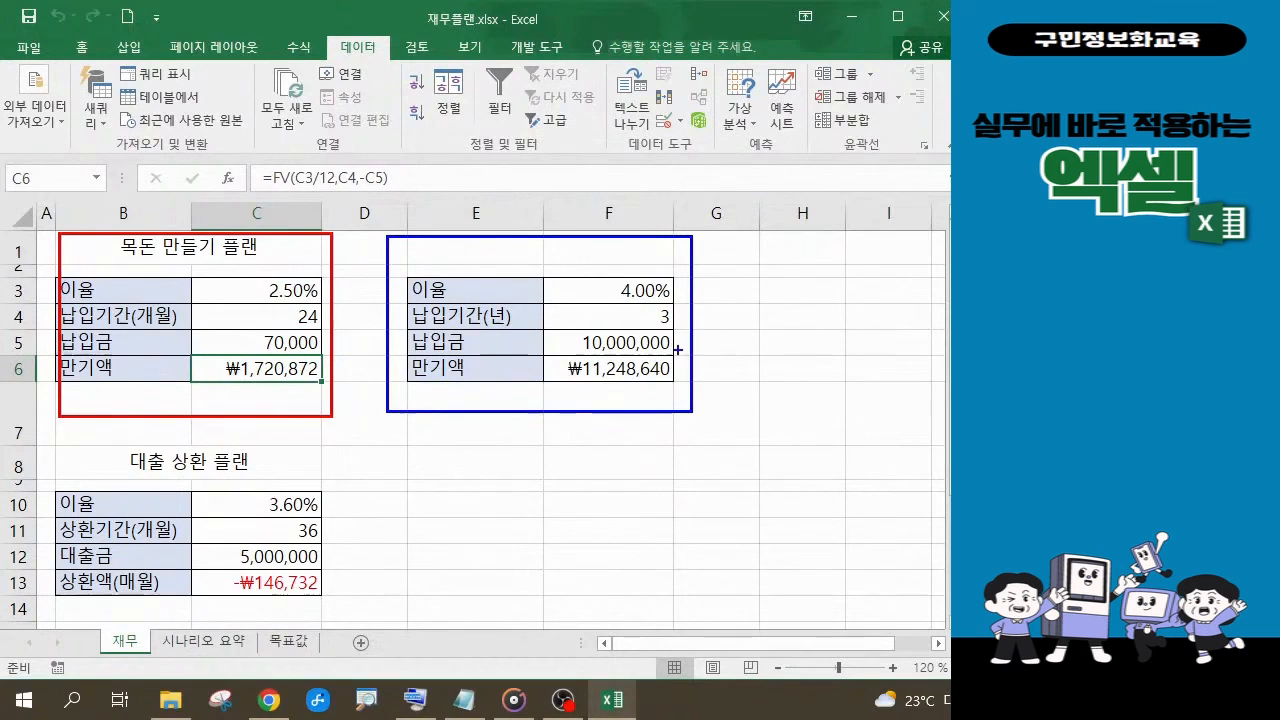
{"action": "key", "text": "Escape"}
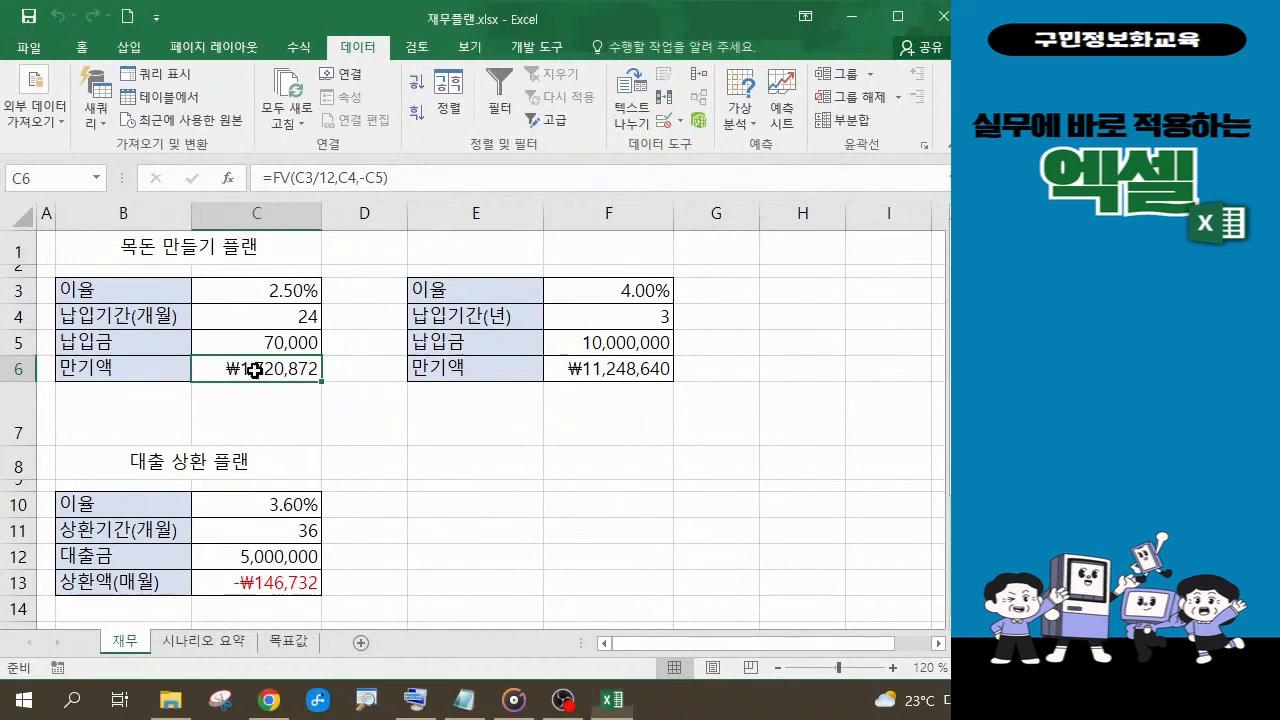
Enter the title 정기예금 in E1 above the second savings table and check the maturity value formula in F6.
{"action": "left_click", "coordinate": [503, 249]}
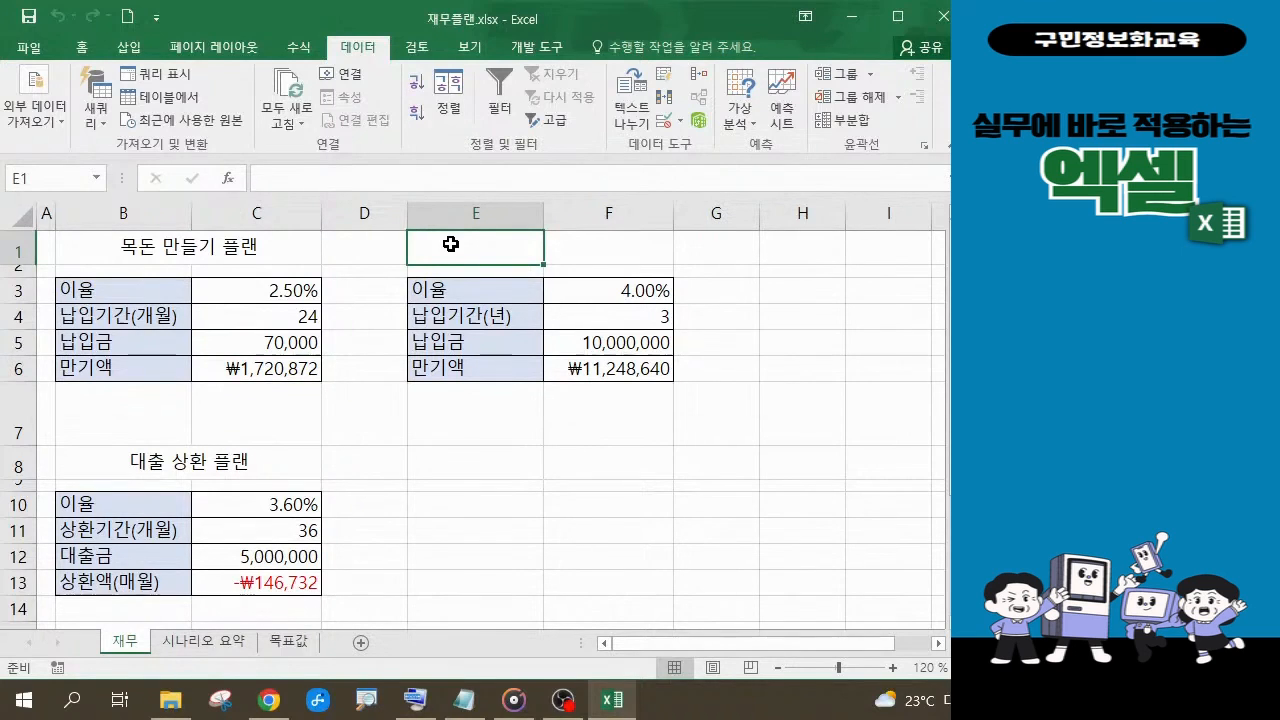
{"action": "type", "text": "정"}
{"action": "type", "text": "기예"}
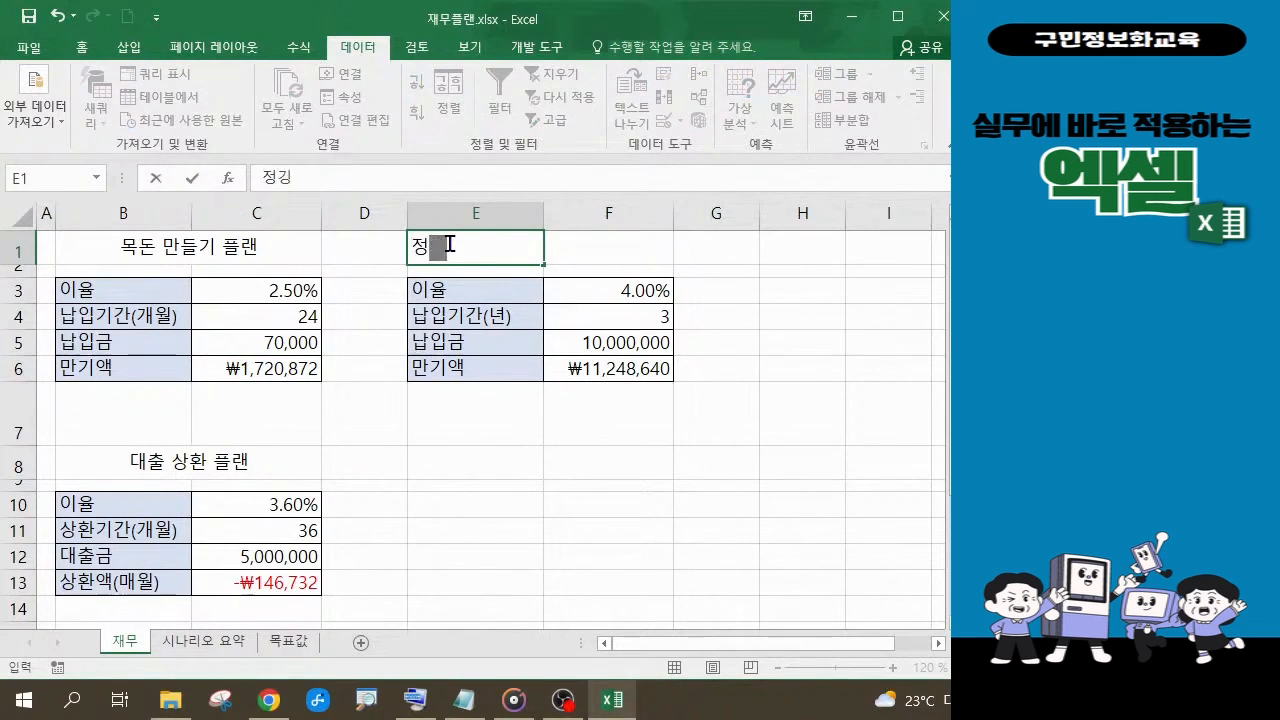
{"action": "type", "text": "금"}
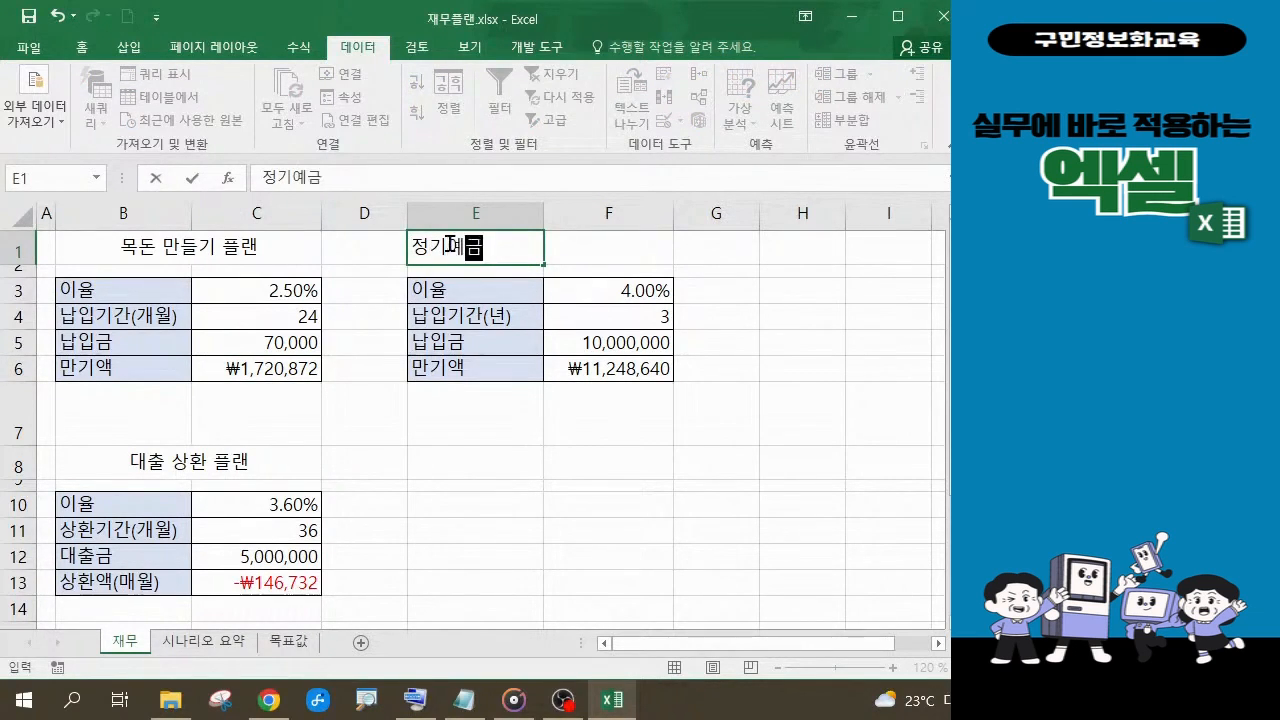
{"action": "left_click", "coordinate": [509, 421]}
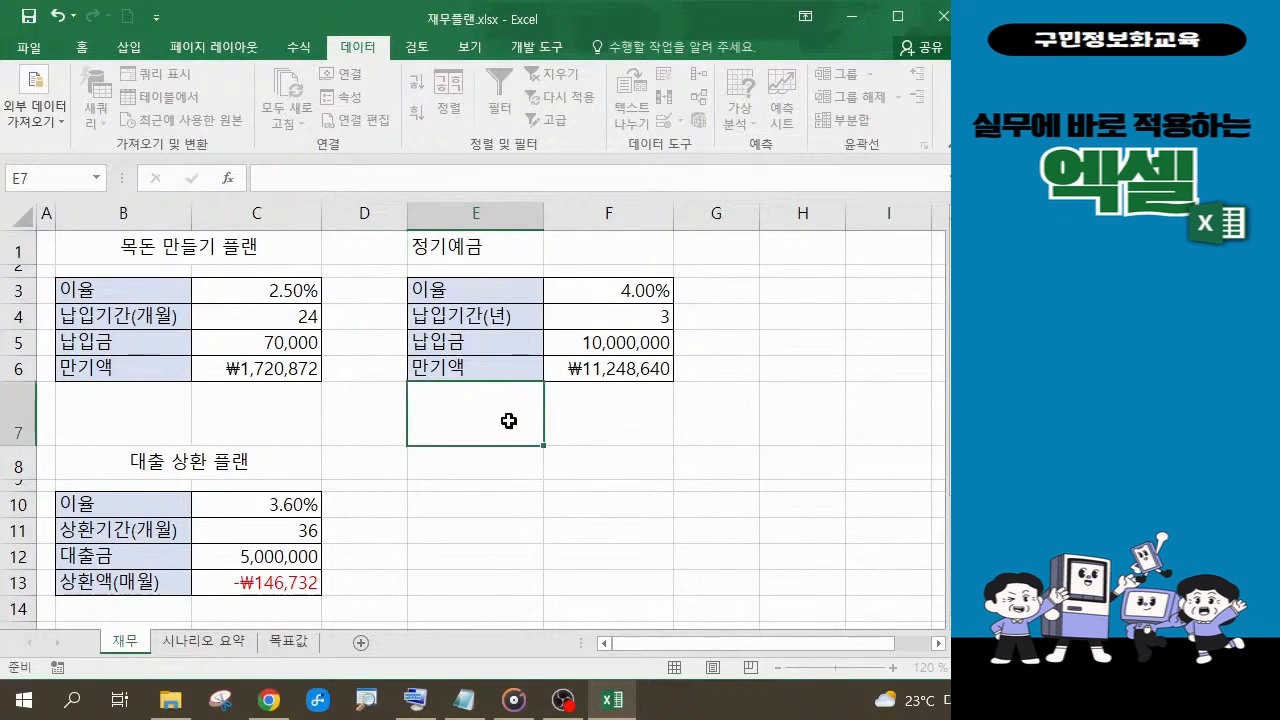
{"action": "left_click", "coordinate": [610, 370]}
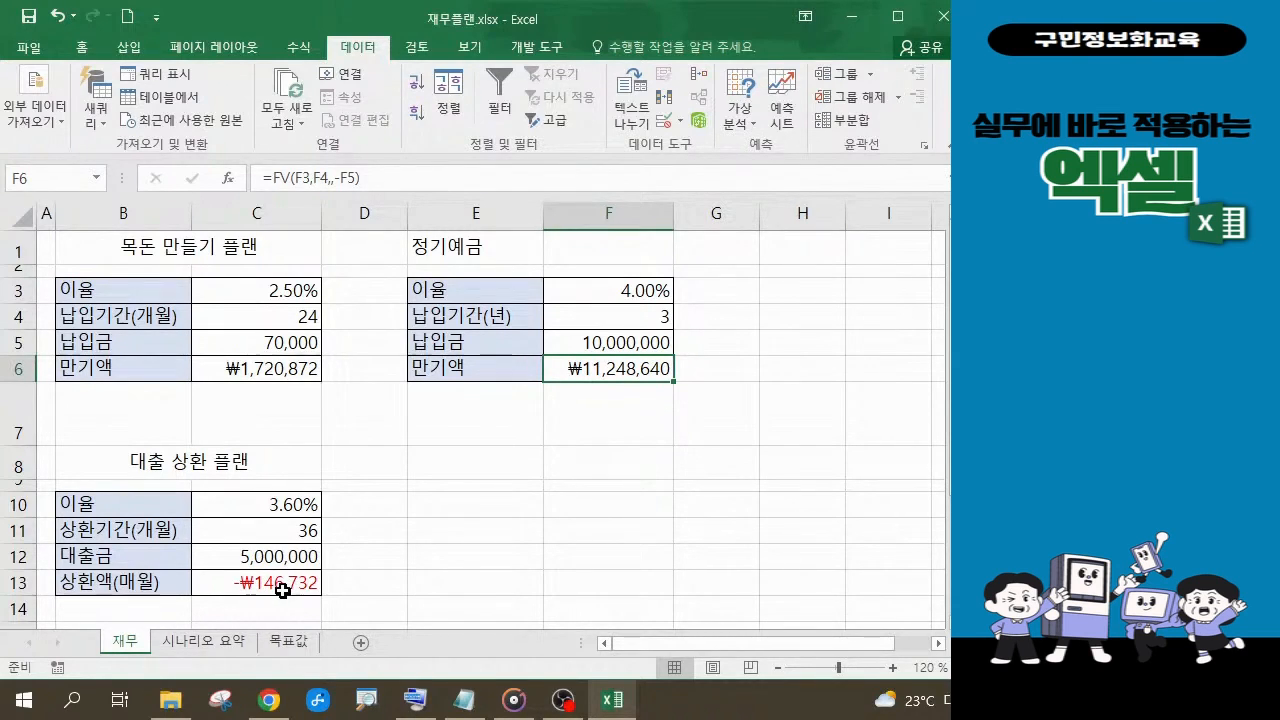
Change the loan amount in C12 of the 대출 상환 플랜 table to 500,000,000.
{"action": "left_click", "coordinate": [263, 556]}
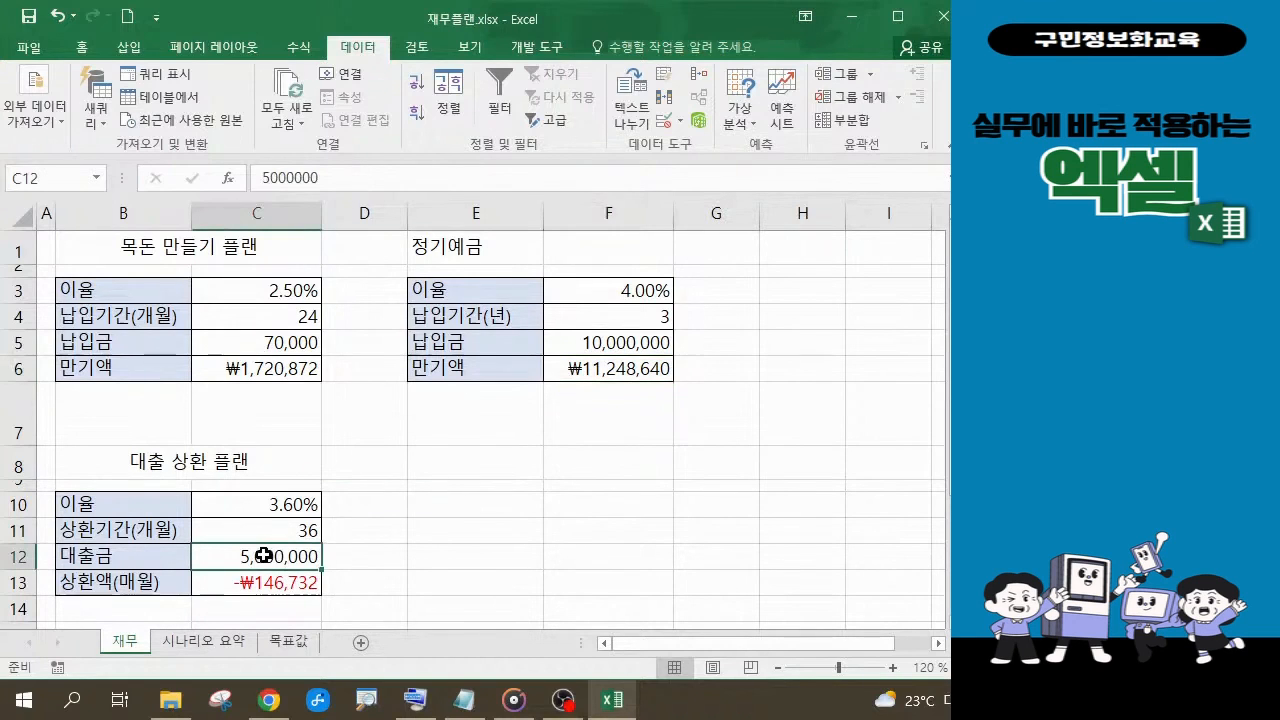
{"action": "double_click", "coordinate": [263, 556]}
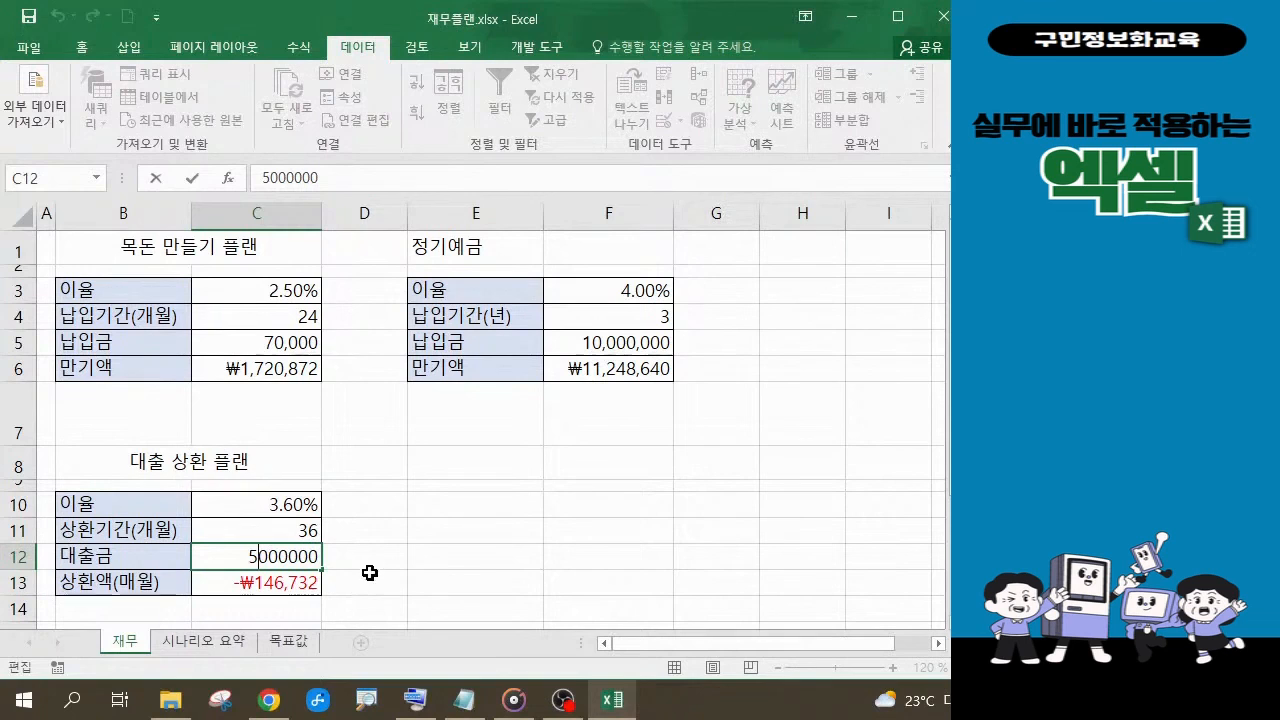
{"action": "type", "text": "00"}
{"action": "key", "text": "Return"}
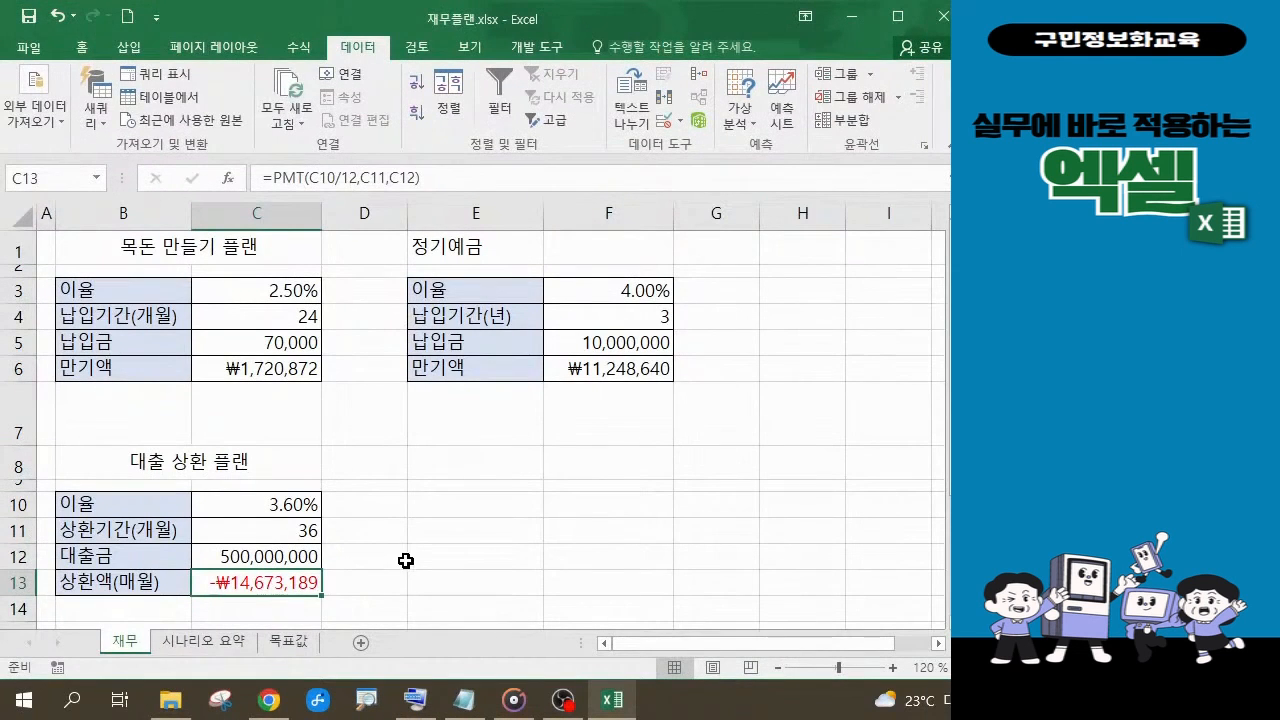
Review the monthly repayment formula in C13, the 목표값 sheet and the 시나리오 요약 sheet.
{"action": "left_click", "coordinate": [630, 394]}
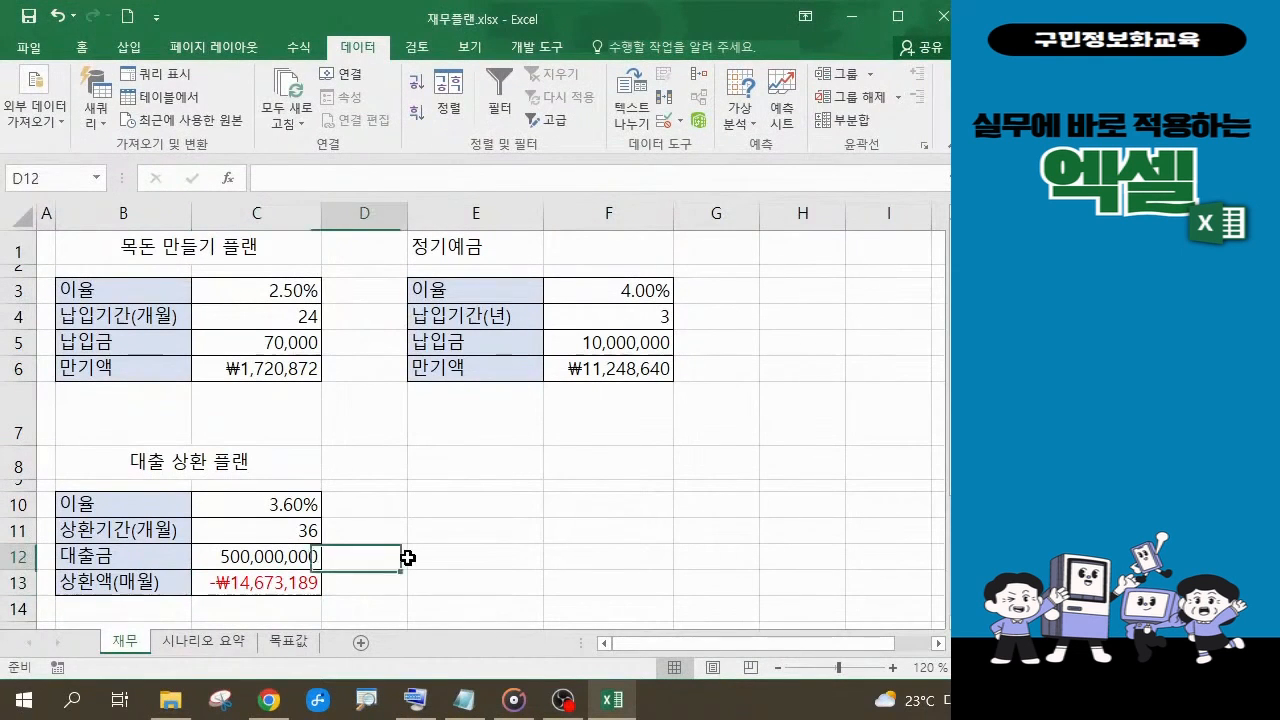
{"action": "left_click", "coordinate": [285, 584]}
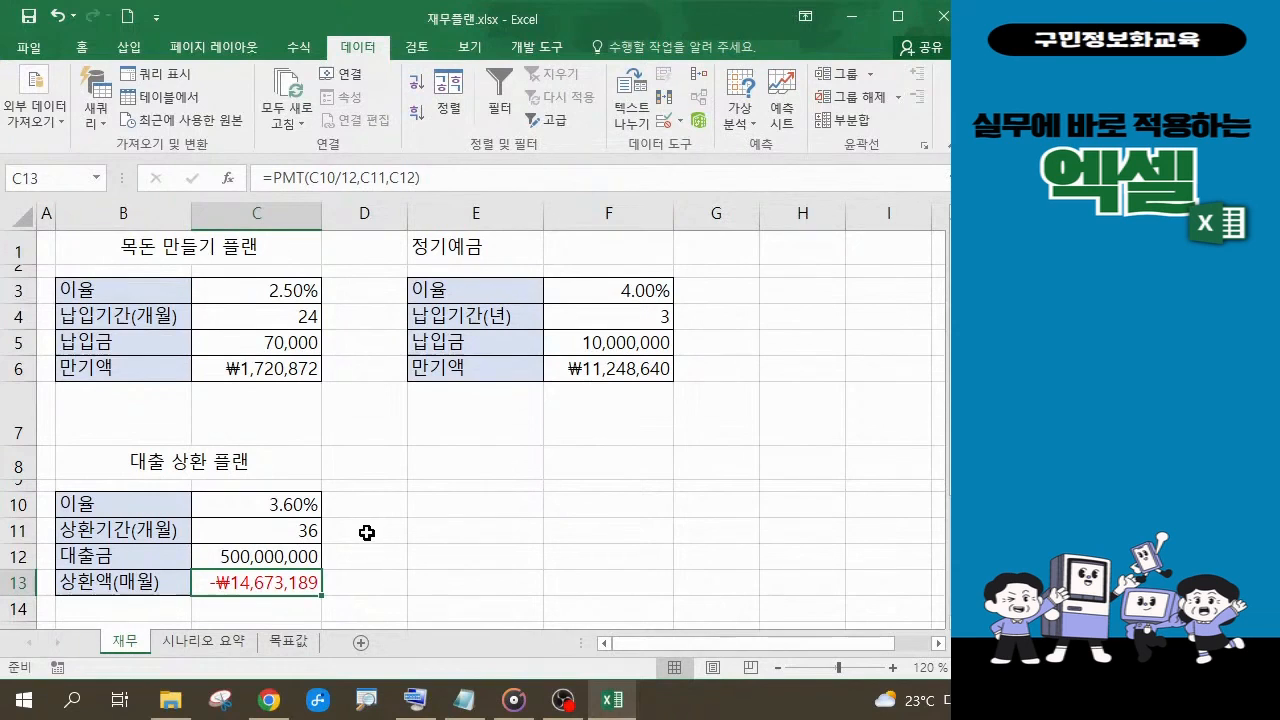
{"action": "left_click", "coordinate": [304, 647]}
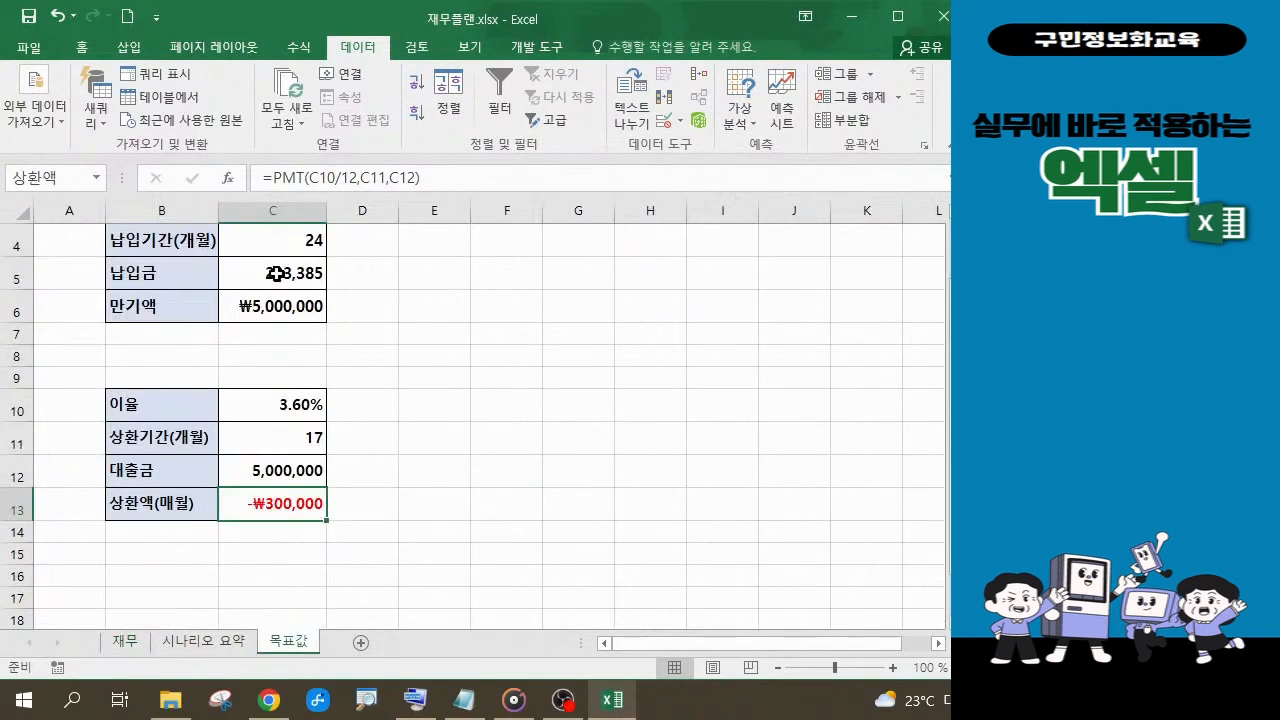
{"action": "left_click", "coordinate": [221, 648]}
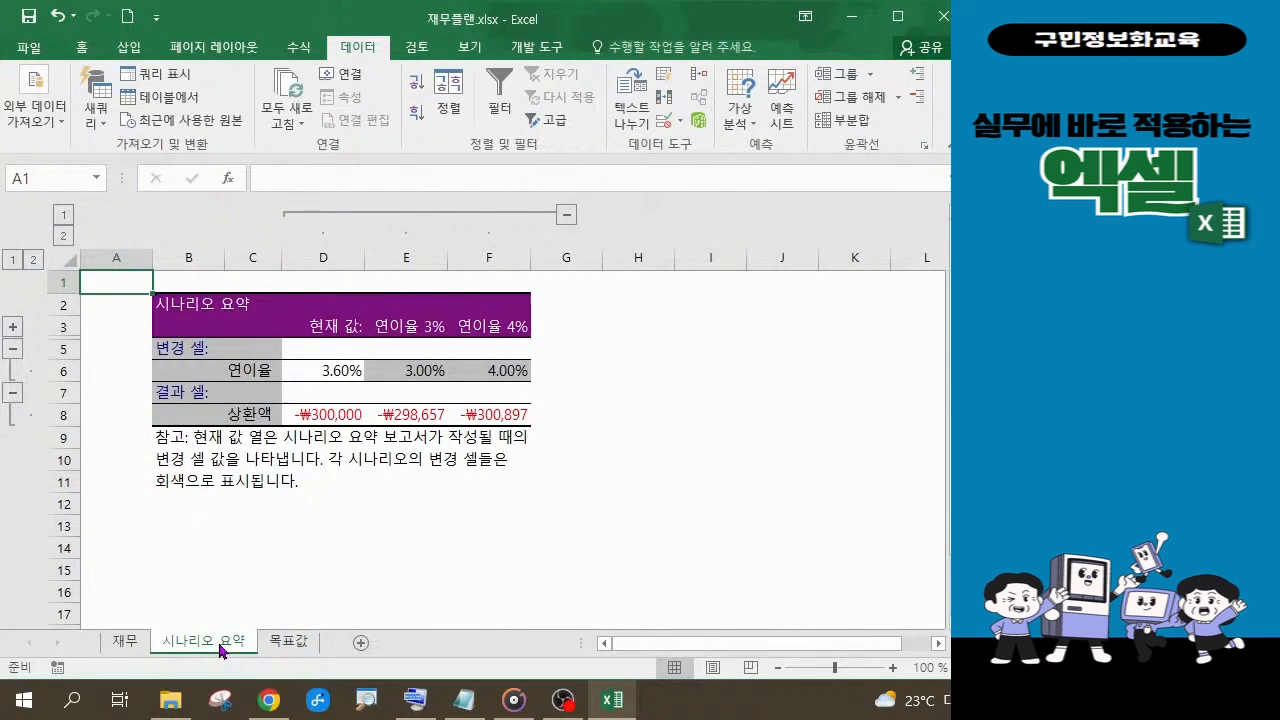